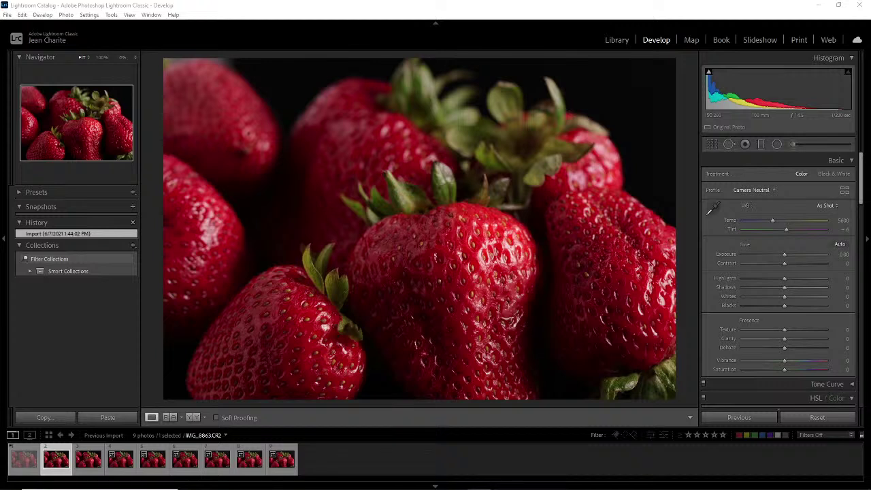
mouse_move(169, 486)
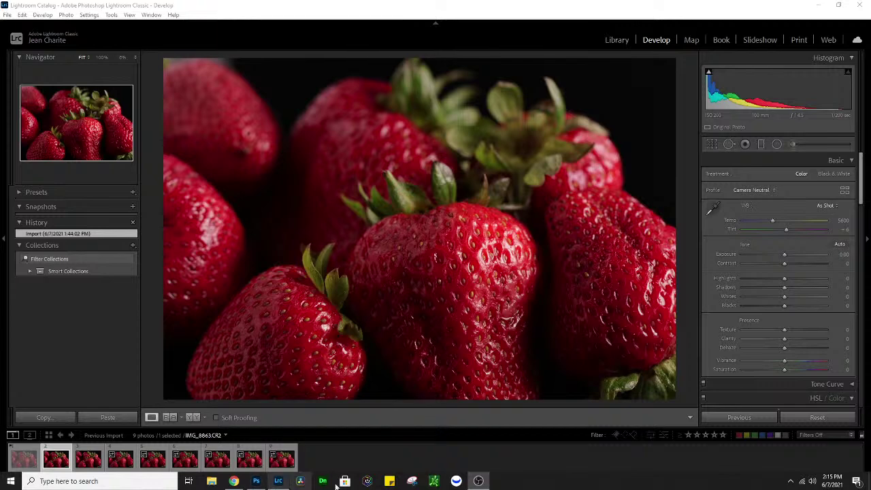
left_click(10, 481)
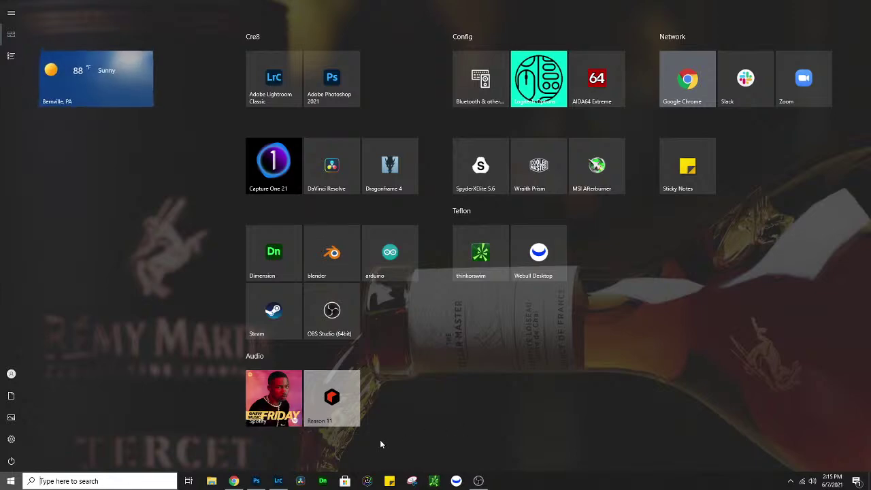
left_click(10, 481)
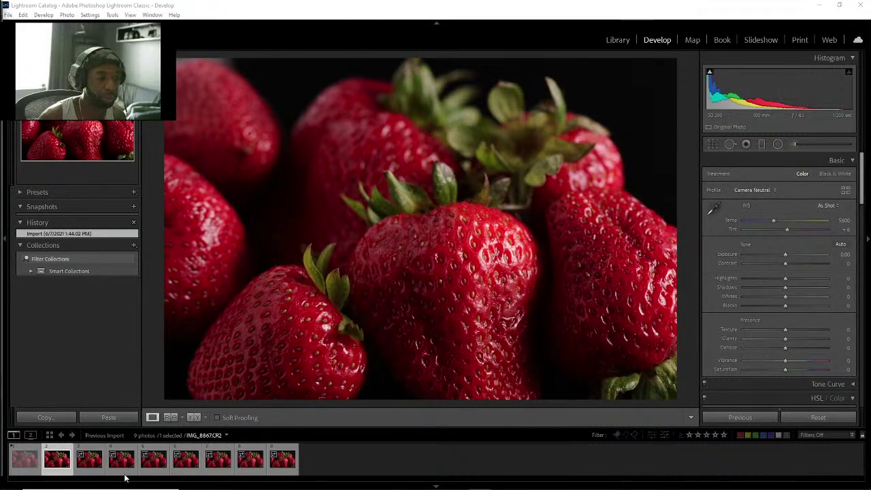
Step: Review the strawberry series through IMG_8870.CR2 one by one, examining how the focus shifts between shots
left_click(91, 463)
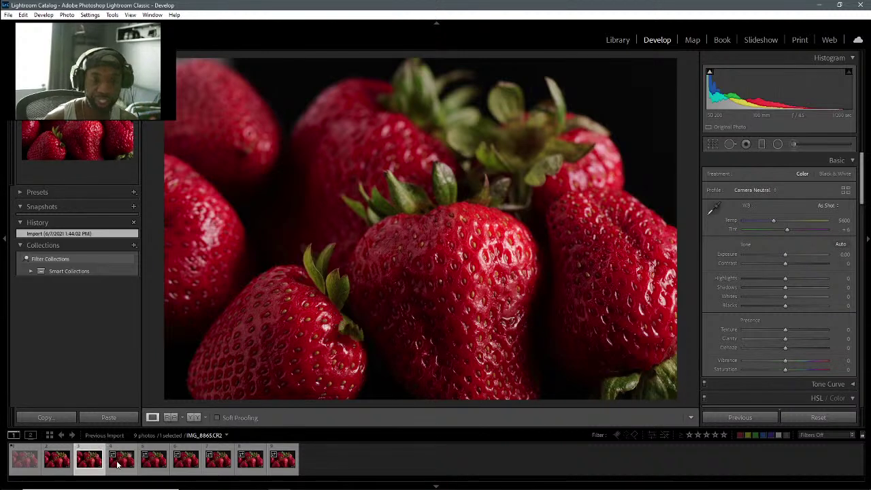
left_click(118, 464)
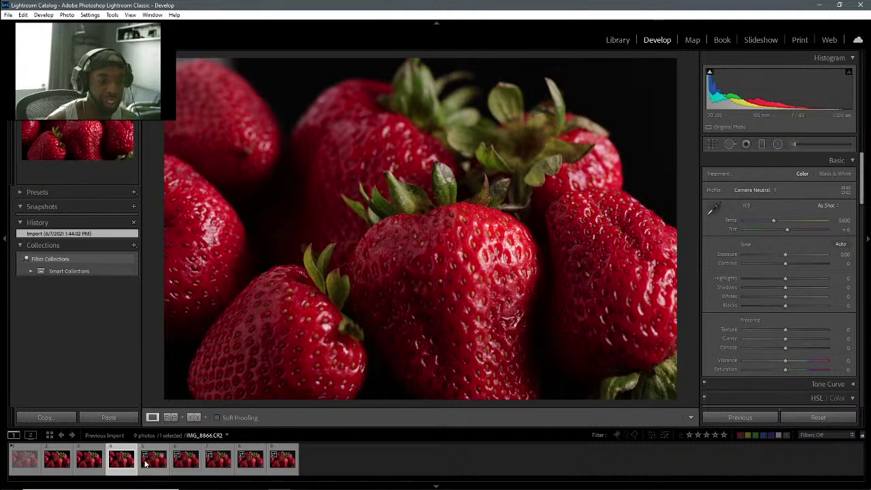
left_click(142, 467)
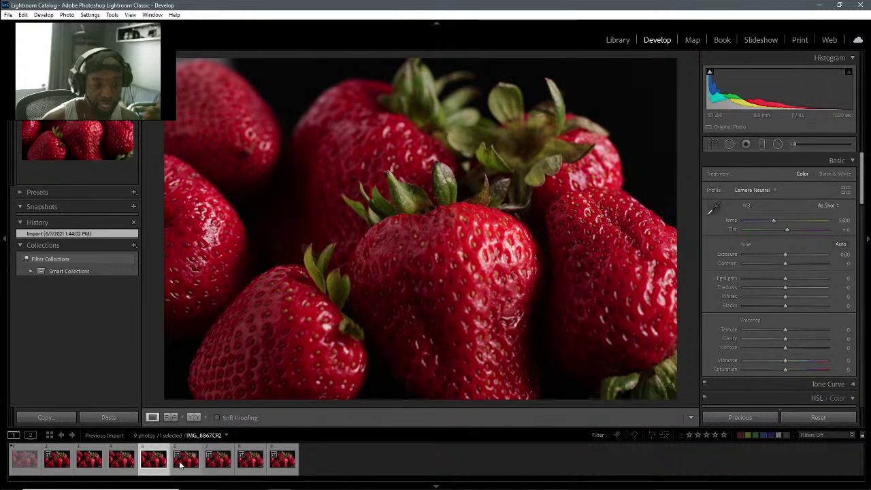
left_click(181, 463)
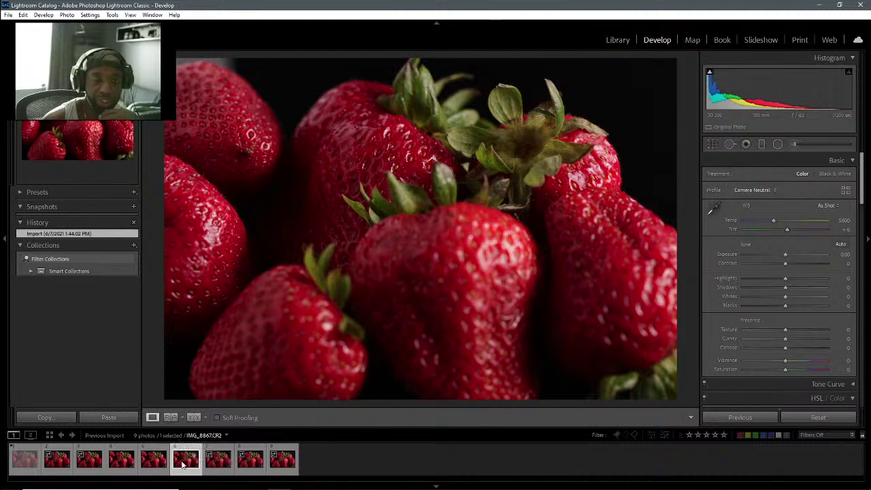
left_click(209, 468)
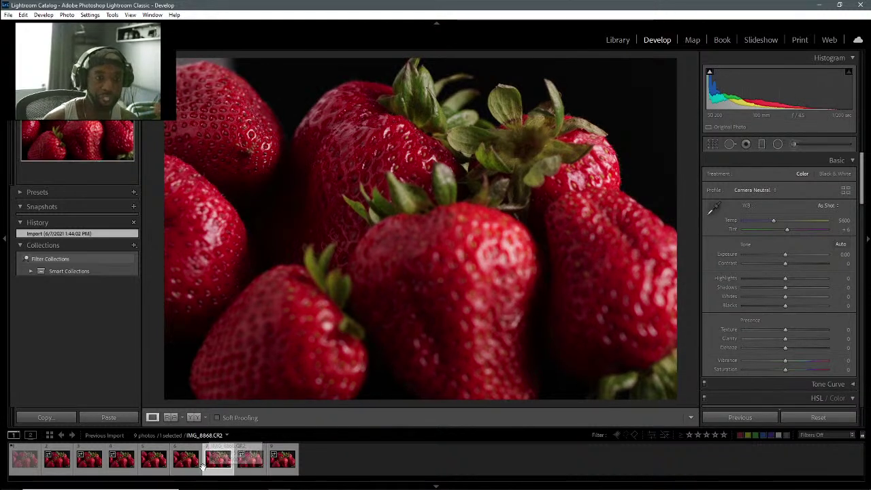
left_click(246, 469)
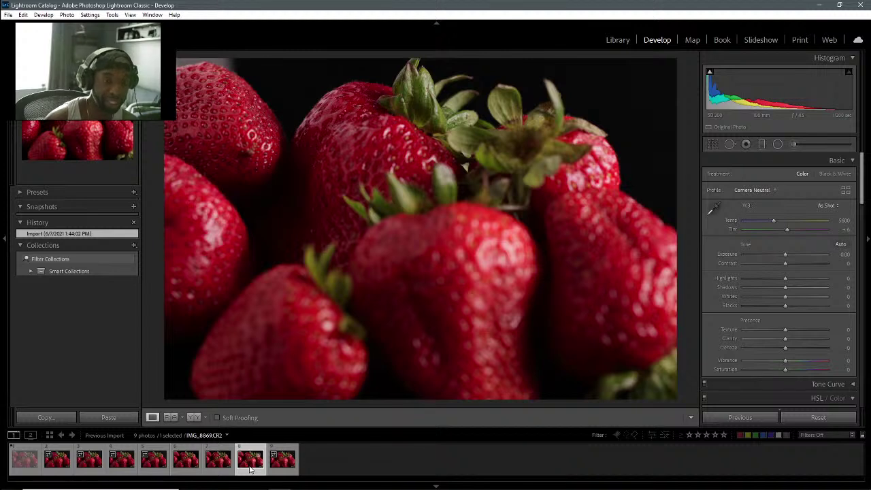
left_click(286, 468)
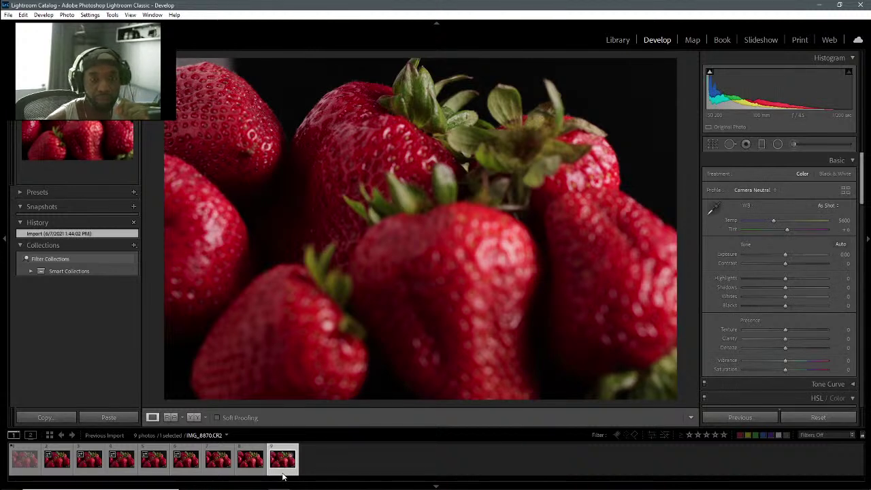
left_click(246, 463)
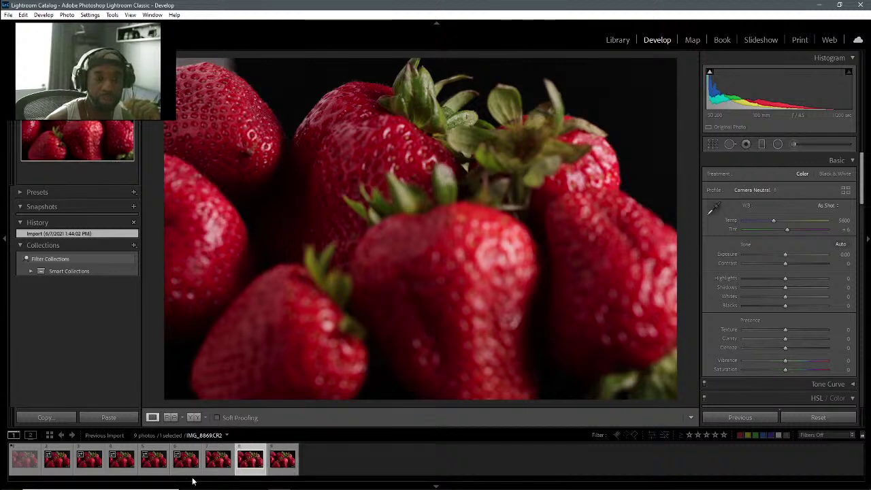
left_click(217, 460)
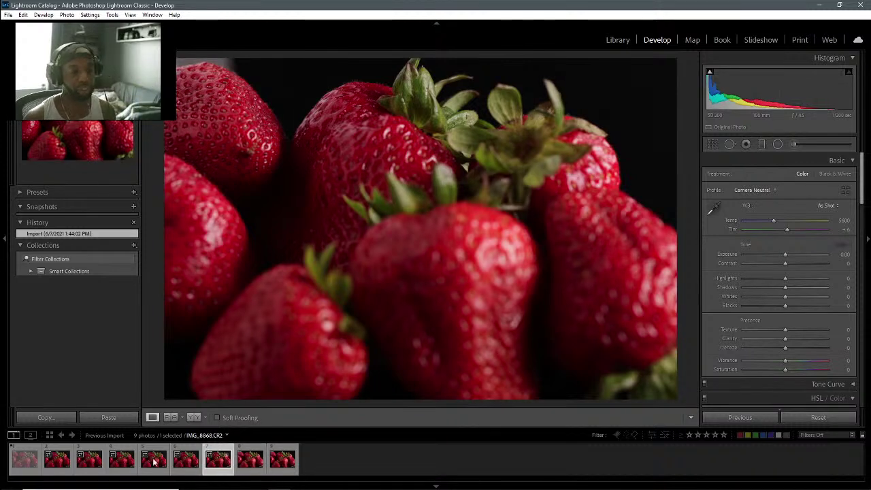
Step: Set IMG_8863.CR2 to Exposure +0.38, Contrast +4, Highlights -11, Shadows +12, Whites +11, Blacks -9, Texture +37, Clarity +8, Dehaze and Vibrance +3
left_click(56, 461)
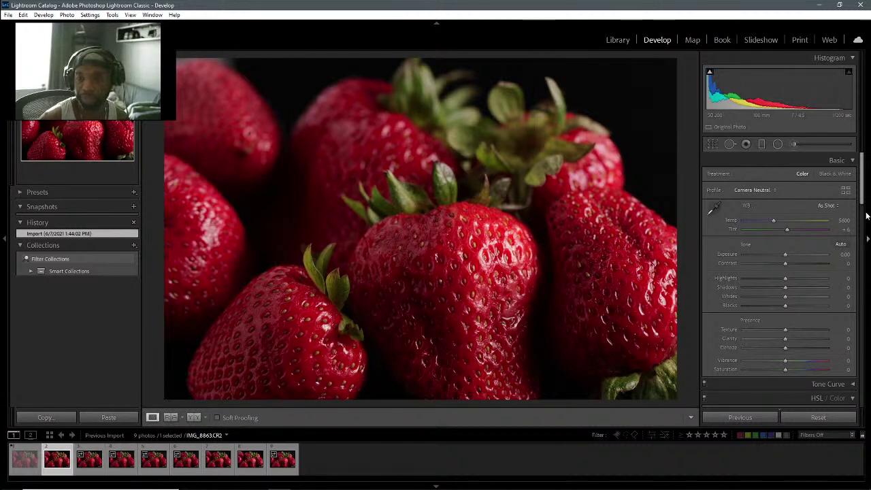
left_click_drag(787, 254, 787, 346)
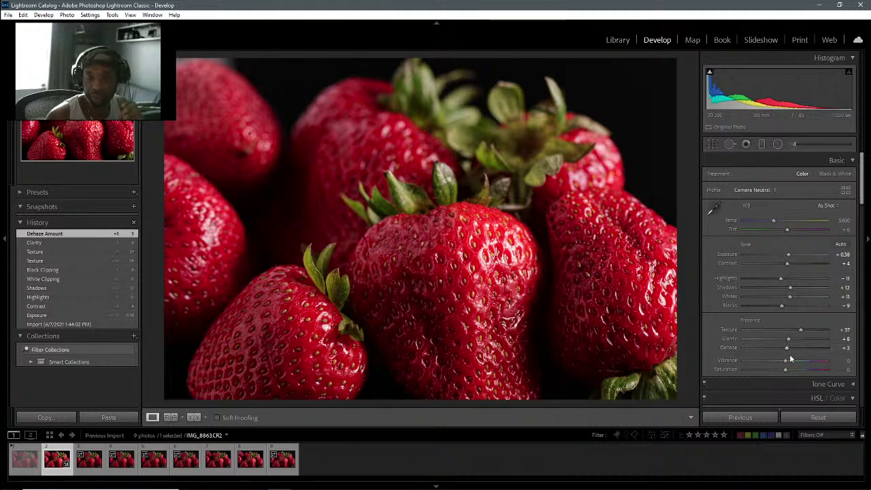
left_click_drag(787, 359, 788, 362)
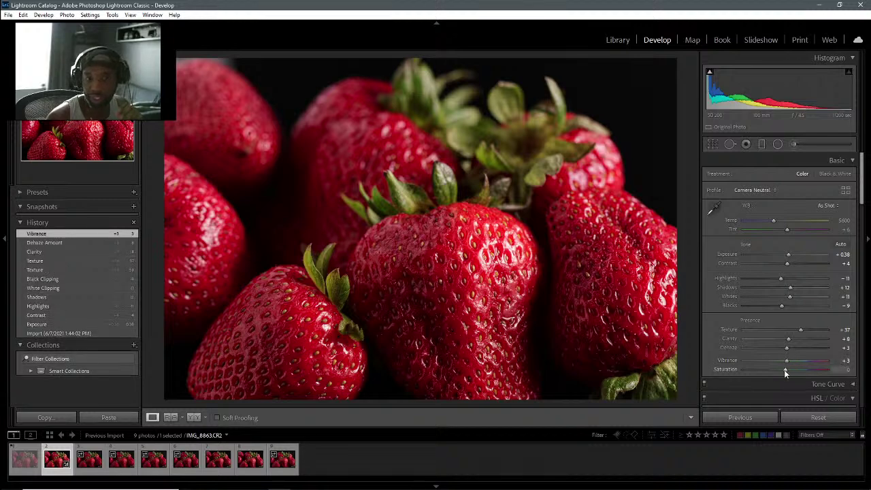
Step: Enable lens profile corrections and chromatic aberration removal for IMG_8863.CR2
scroll(749, 309, "down", 10)
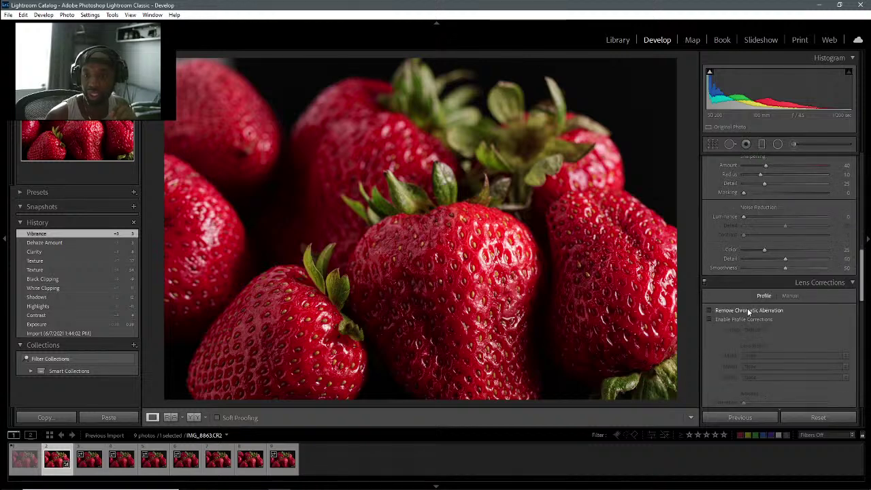
left_click(720, 319)
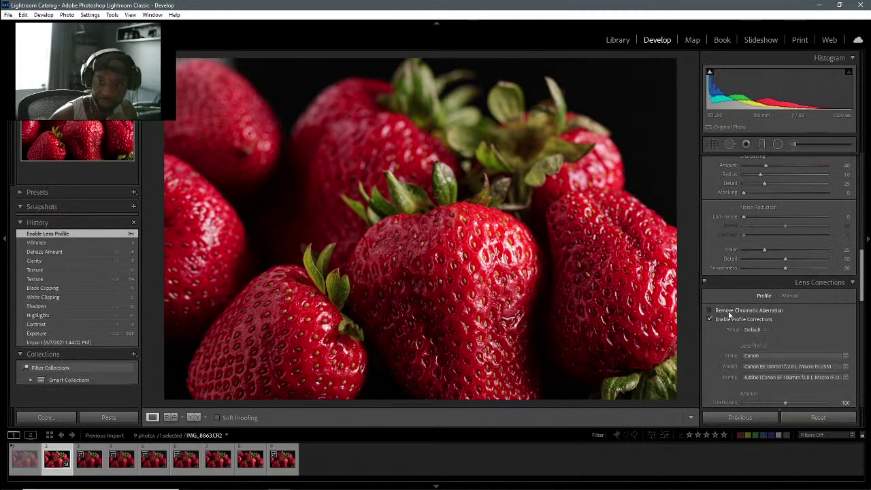
left_click(729, 314)
scroll(747, 337, "up", 10)
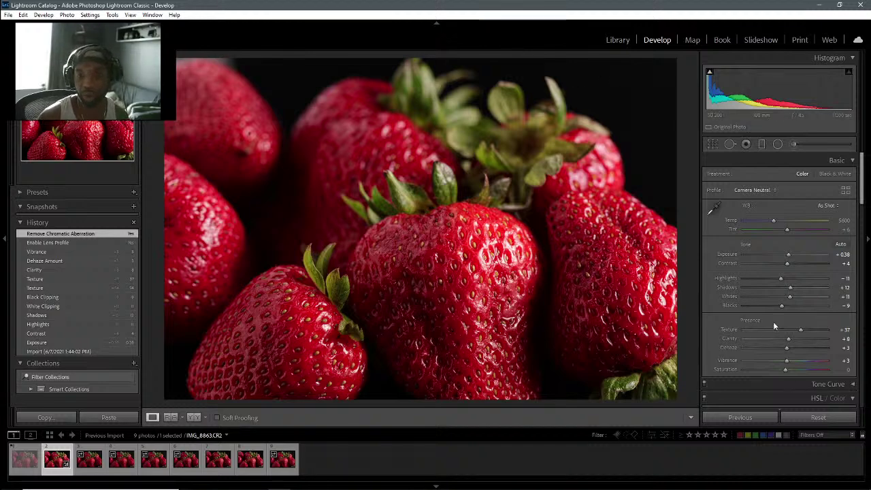
Step: Compare IMG_8863.CR2 with chromatic aberration removal off and on, leaving the correction enabled
scroll(773, 321, "down", 10)
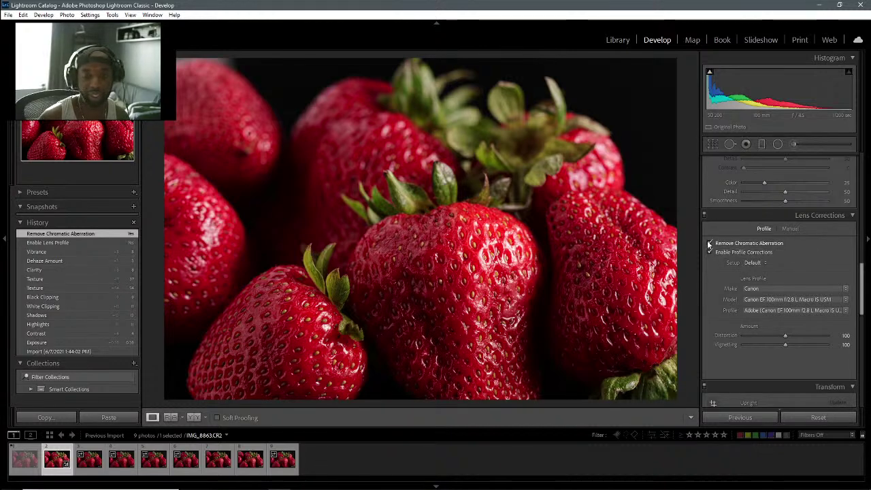
left_click(709, 244)
left_click(709, 244)
left_click(709, 244)
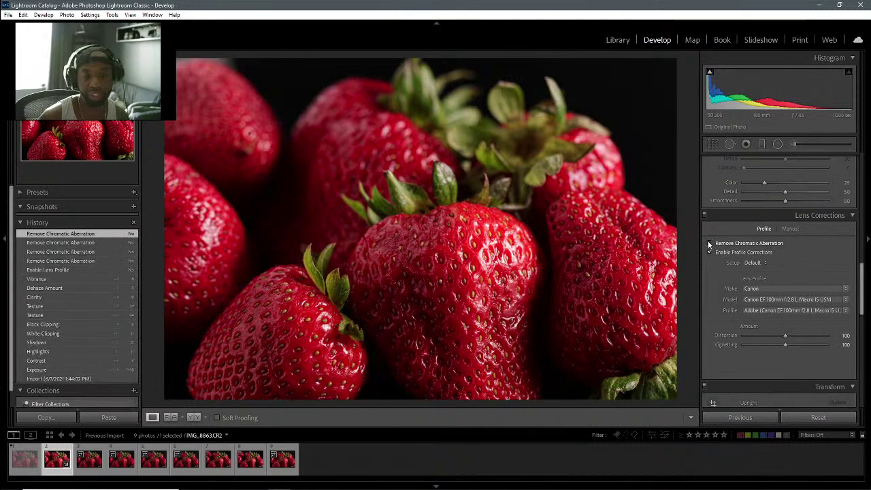
left_click(709, 243)
scroll(720, 325, "up", 3)
scroll(724, 332, "up", 8)
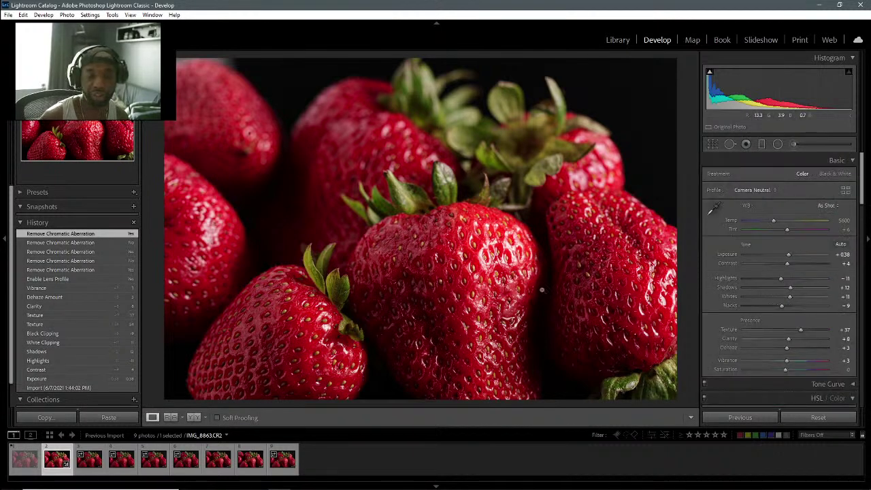
Step: Raise the exposure of IMG_8863.CR2 to +0.54
scroll(717, 293, "down", 3)
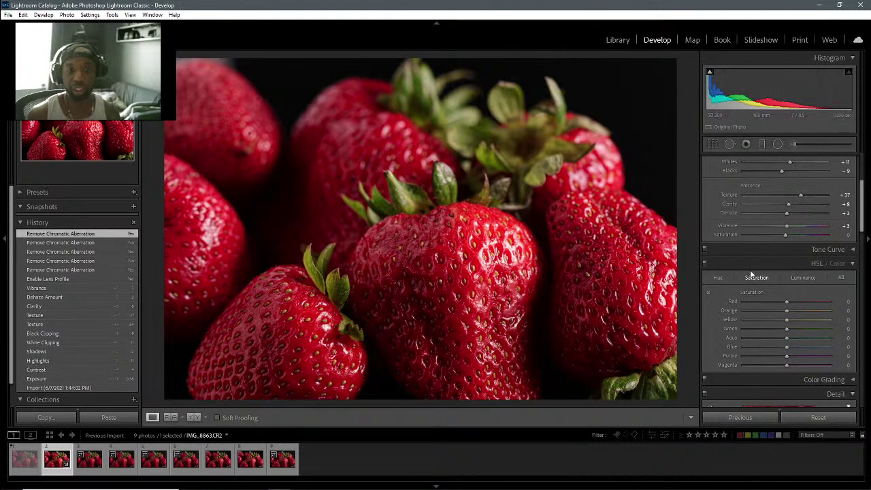
scroll(774, 267, "up", 3)
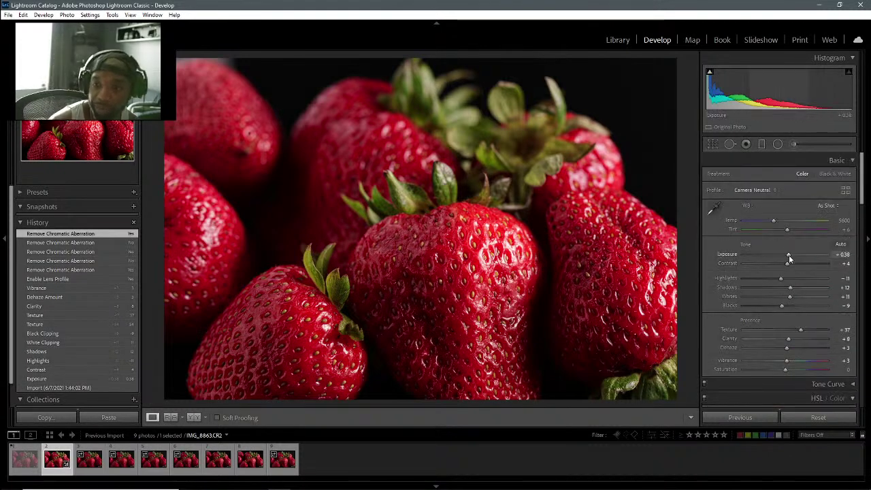
left_click_drag(788, 254, 790, 254)
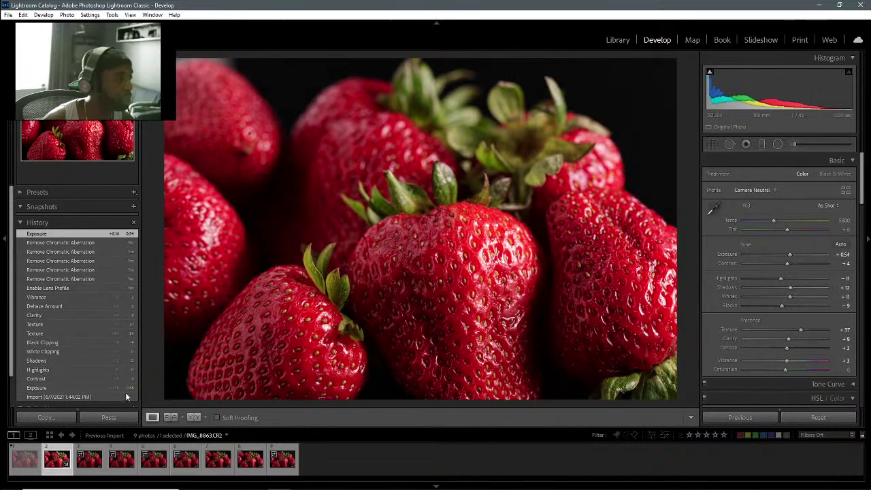
Step: Copy the develop settings of IMG_8863.CR2 with every category except Spot Removal included
right_click(56, 454)
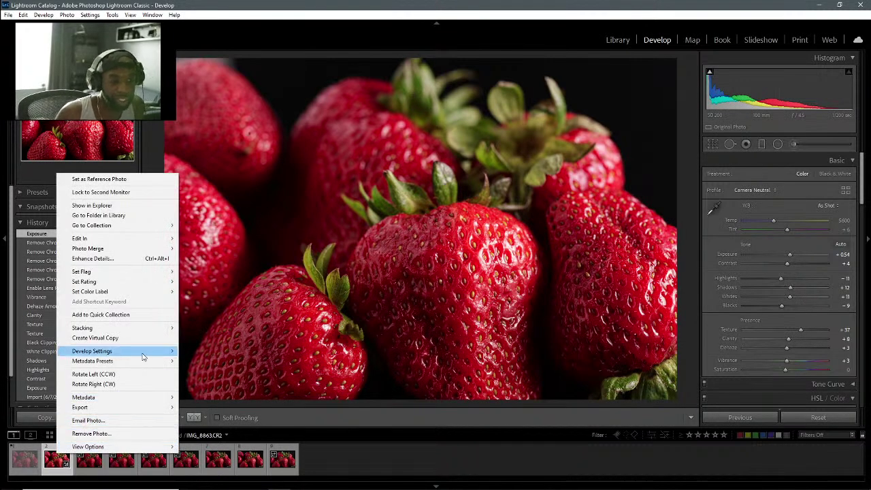
mouse_move(143, 356)
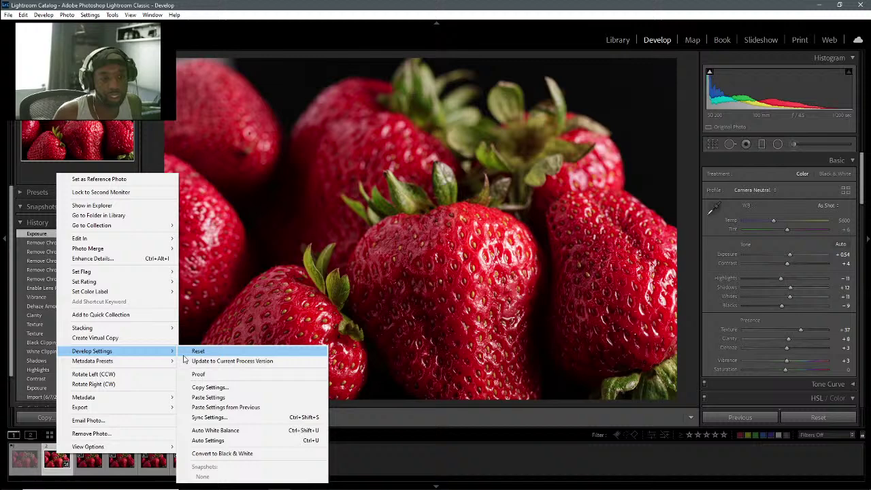
left_click(206, 388)
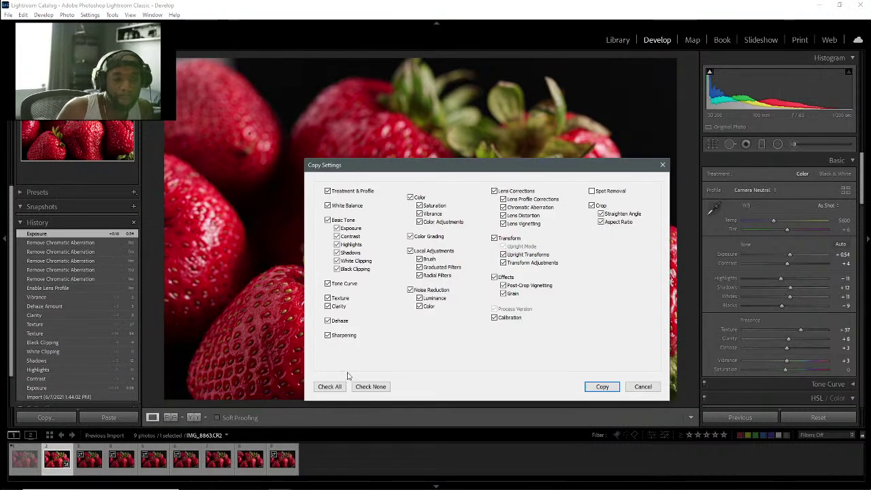
left_click(603, 388)
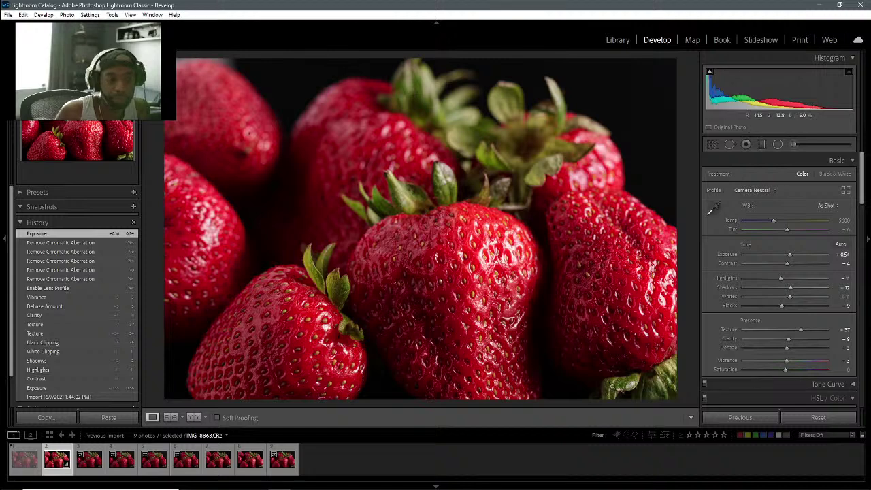
Step: Paste the copied develop settings onto the photos from IMG_8863.CR2 through IMG_8870.CR2
left_click(277, 466, "shift")
right_click(277, 466)
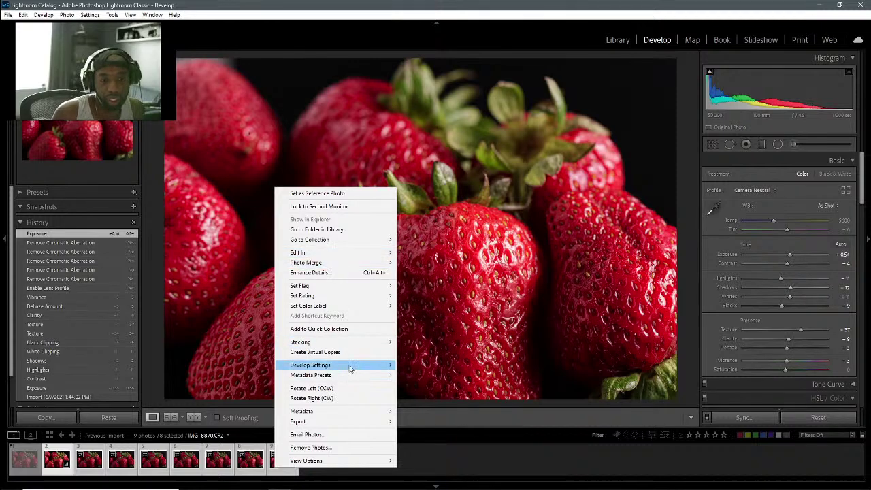
mouse_move(363, 367)
left_click(434, 411)
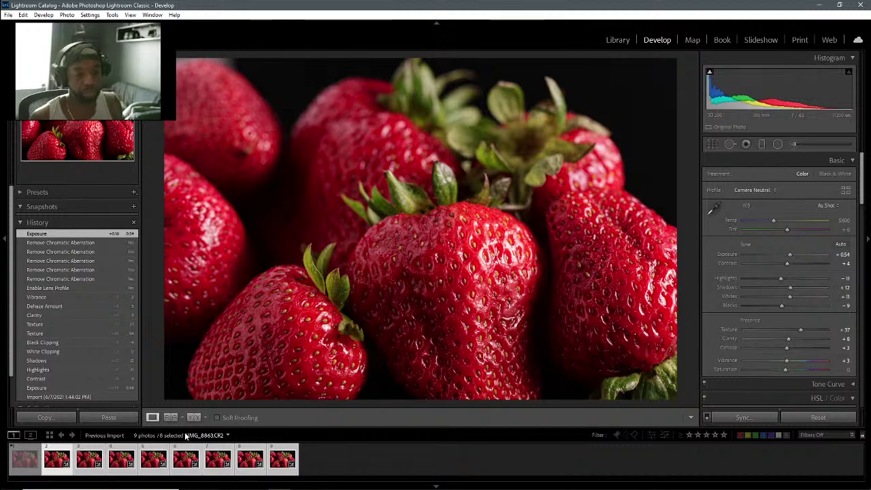
Step: Check the pasted adjustments on the other strawberry photos, from IMG_8864.CR2 through IMG_8870.CR2
left_click(88, 462)
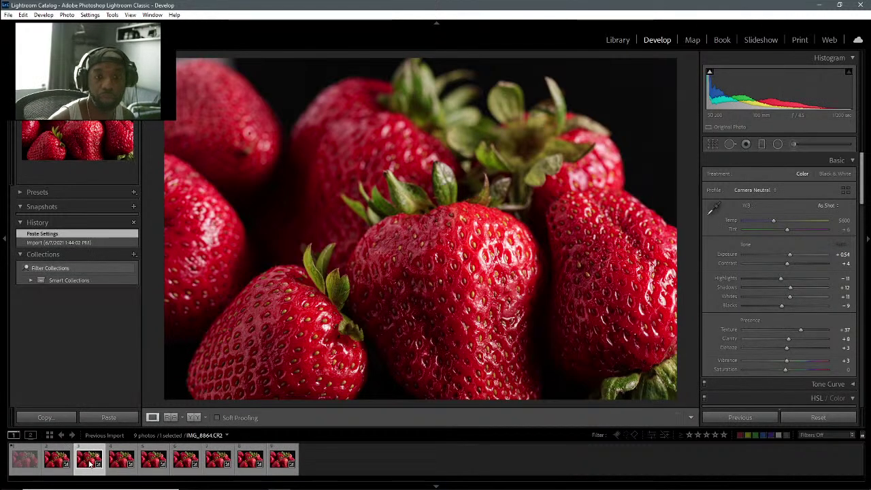
left_click(153, 461)
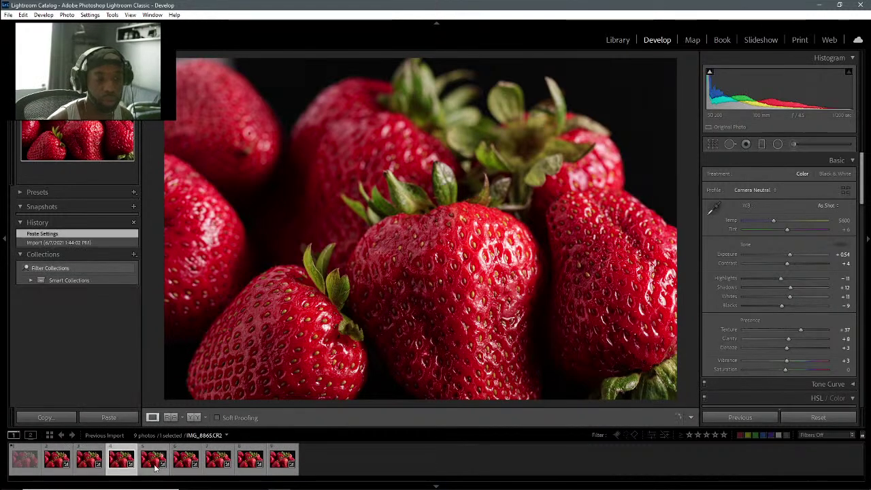
left_click(186, 462)
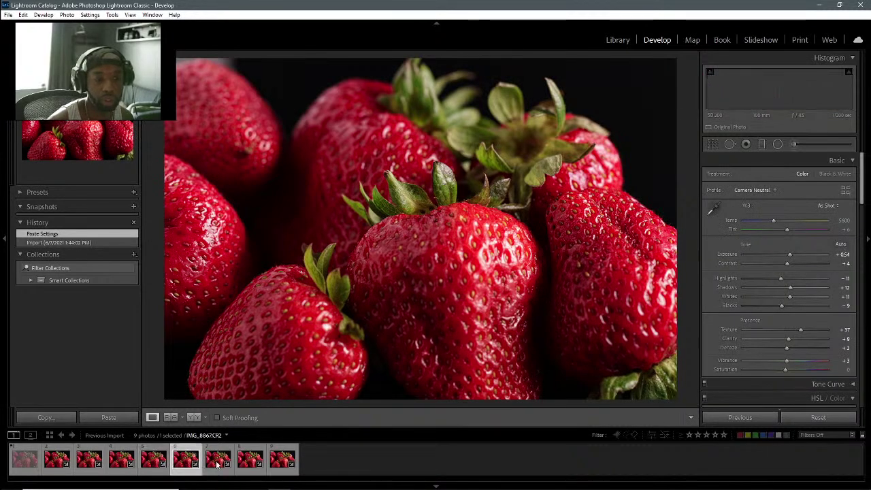
left_click(219, 461)
key("Right")
key("Right")
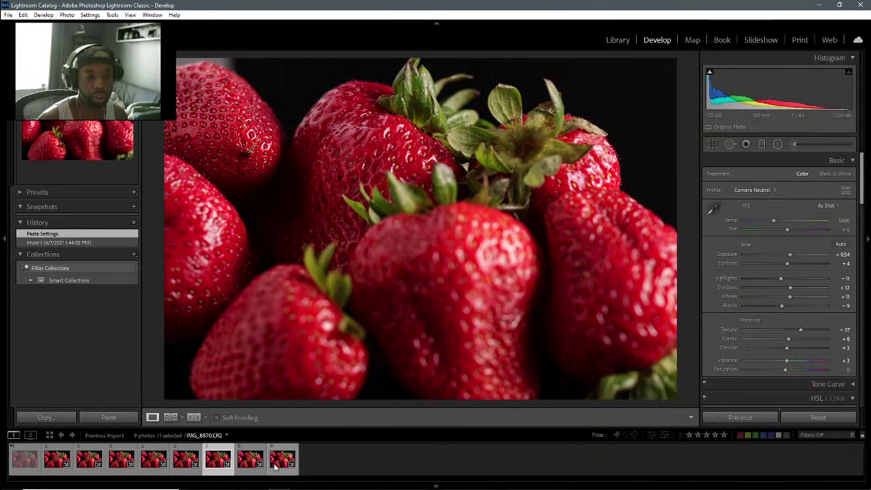
Step: Open the strawberry photos from IMG_8863.CR2 through IMG_8870.CR2 together as layers in Photoshop
left_click(54, 468, "shift")
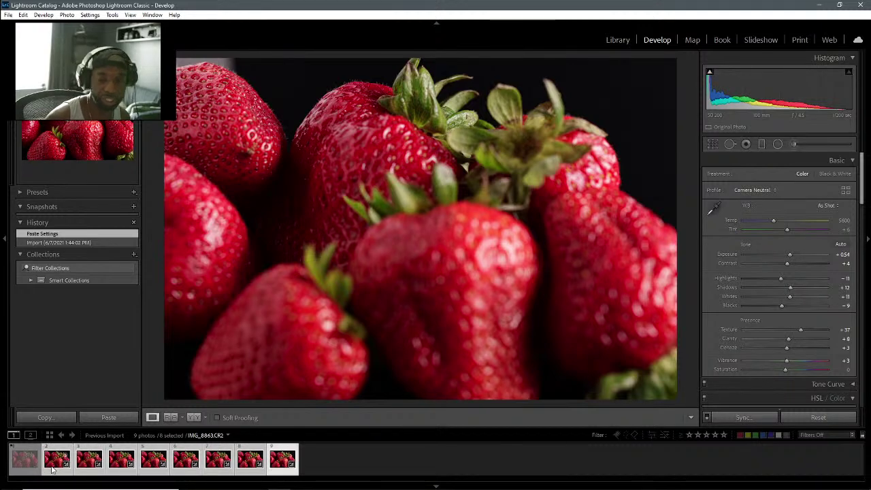
right_click(54, 468)
mouse_move(115, 253)
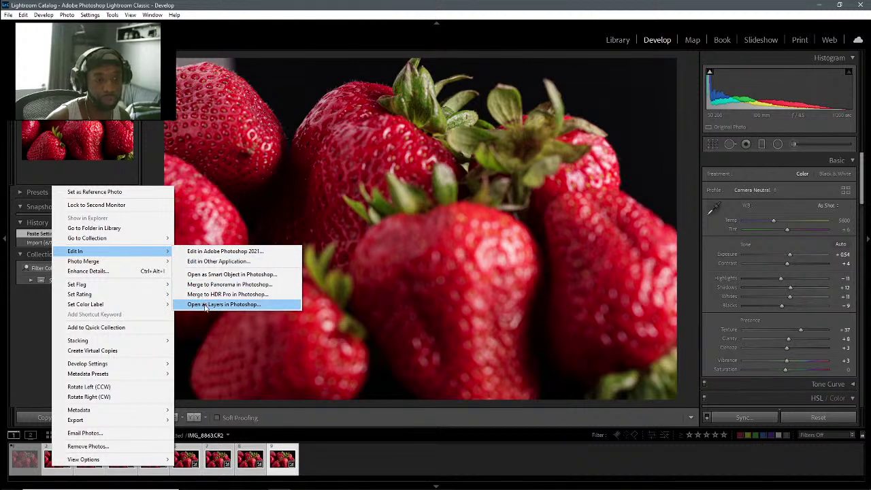
left_click(205, 305)
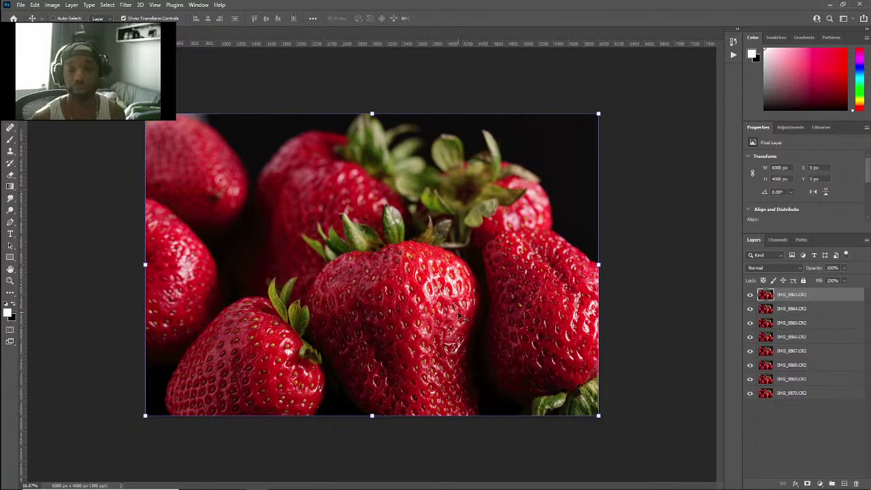
Step: Hide the layers one by one from IMG_8863.CR2 through IMG_8869.CR2 to compare their focus areas, ending on IMG_8870.CR2
left_click(818, 310)
left_click(802, 326)
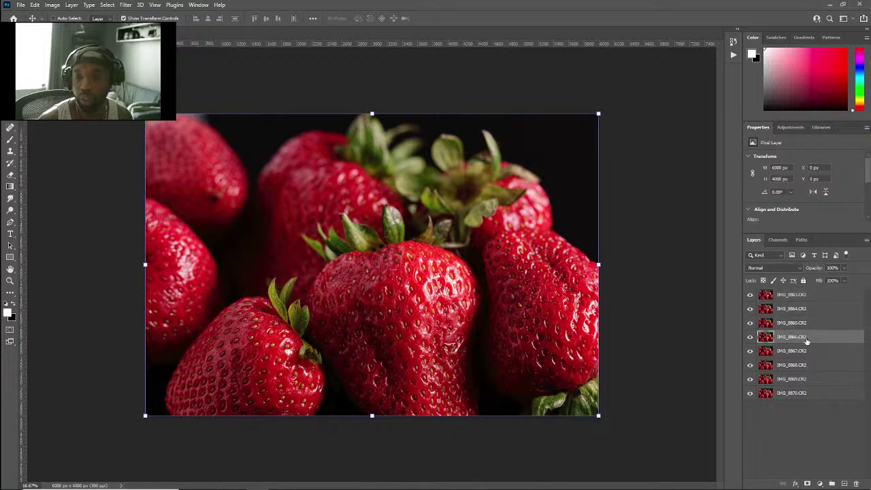
left_click(796, 297)
left_click(751, 297)
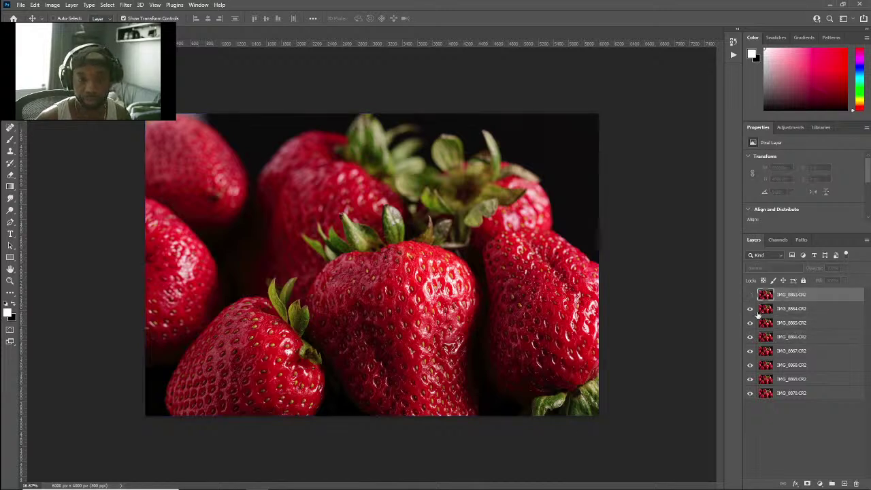
left_click(749, 309)
left_click(750, 323)
left_click(749, 337)
left_click(750, 350)
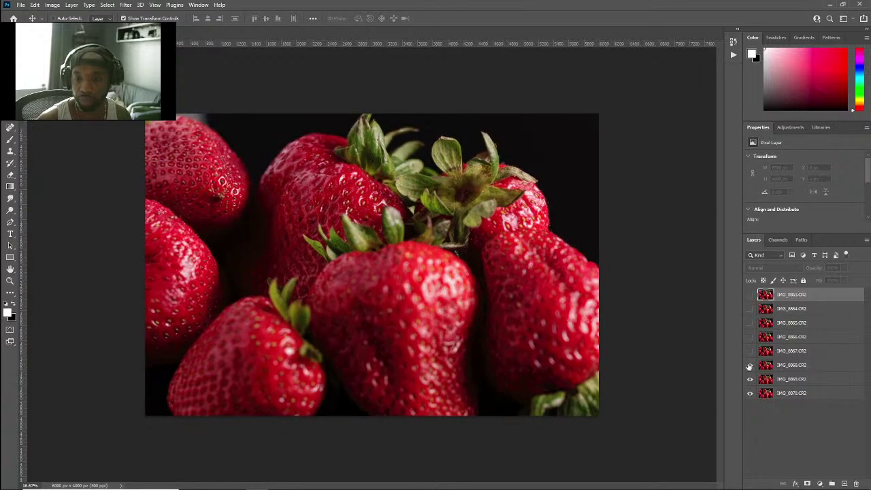
left_click(750, 365)
left_click(750, 379)
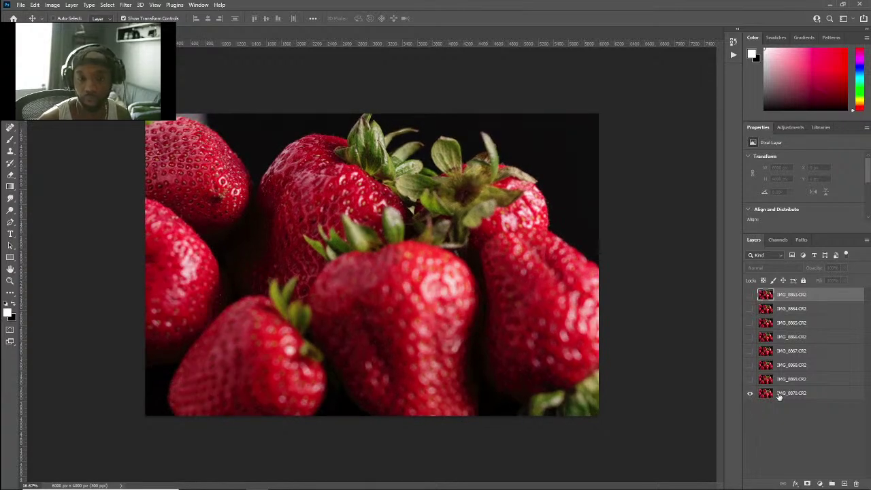
left_click(805, 392)
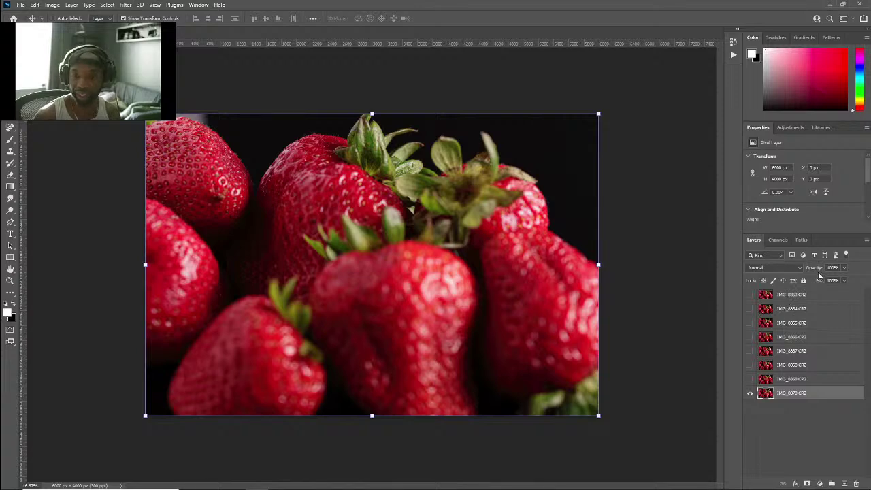
Step: Move the IMG_8863.CR2 layer to the bottom of the layer stack and make all eight layers visible
left_click_drag(792, 294, 808, 418)
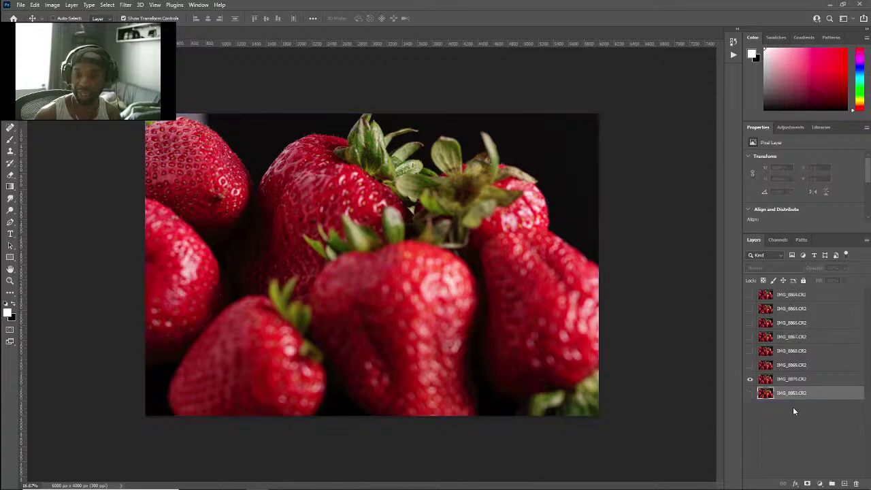
left_click(750, 379)
left_click(749, 395)
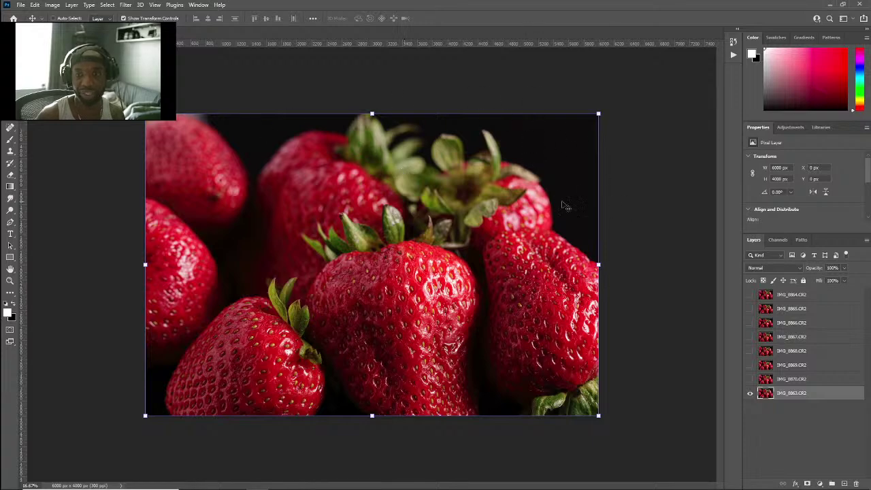
left_click_drag(750, 379, 751, 298)
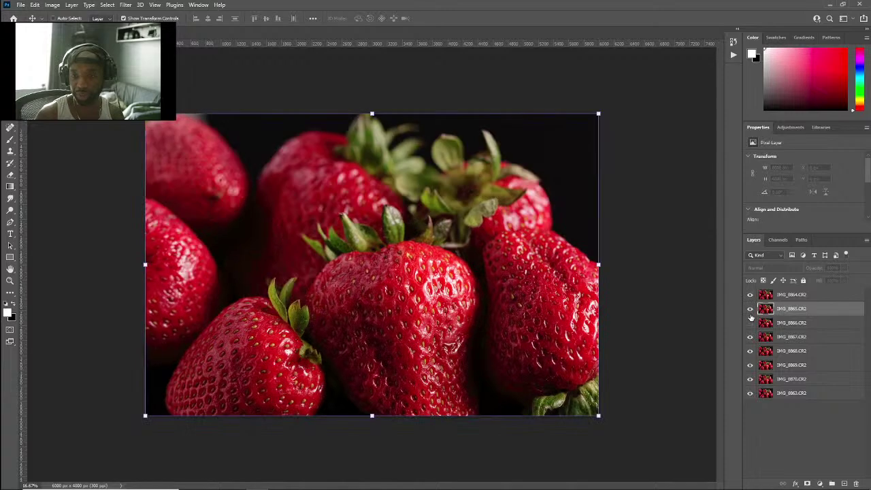
Step: Auto-blend all eight photo layers using Stack Images, with Seamless Tones and Colors and Content Aware Fill Transparent Areas enabled
left_click(798, 294)
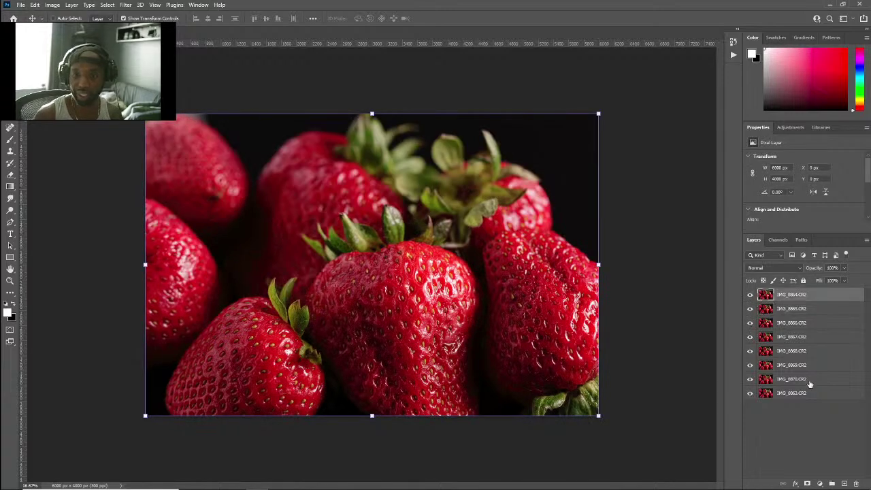
left_click(811, 400, "shift")
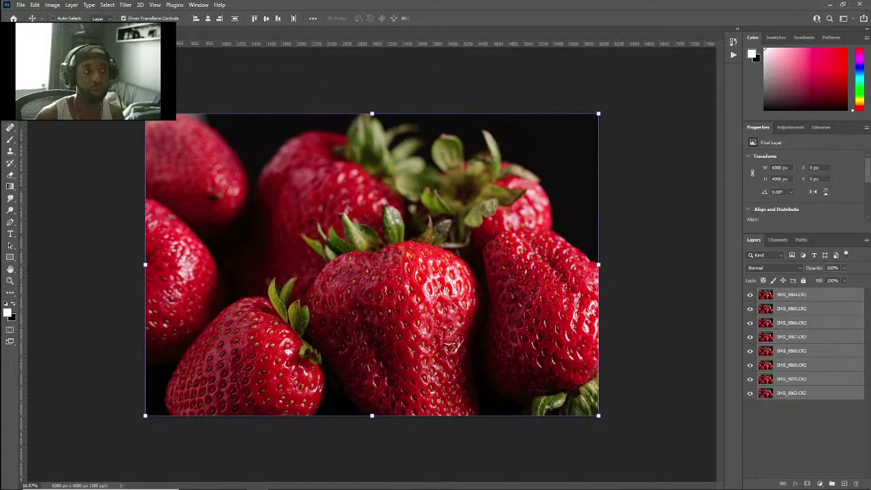
left_click(49, 8)
mouse_move(35, 5)
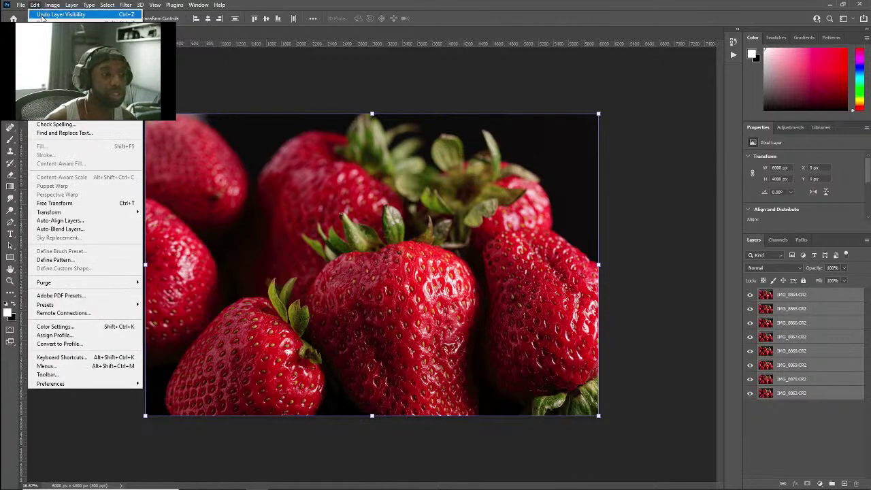
left_click(90, 232)
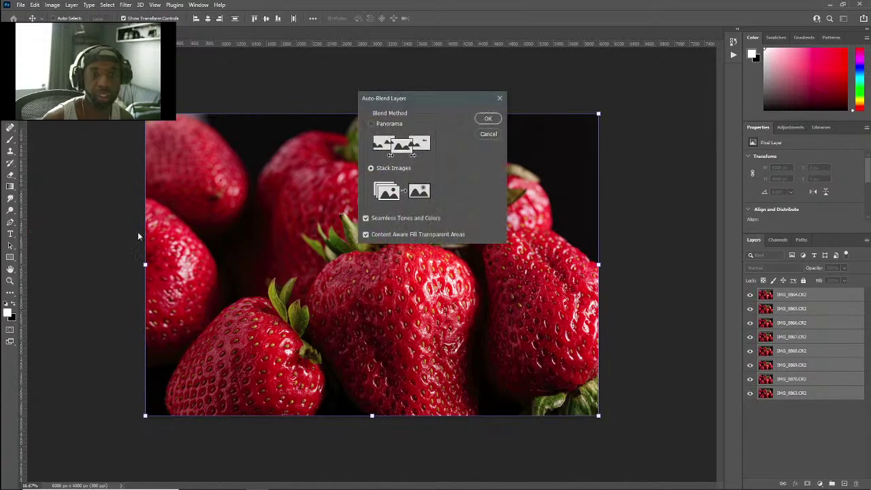
left_click(487, 119)
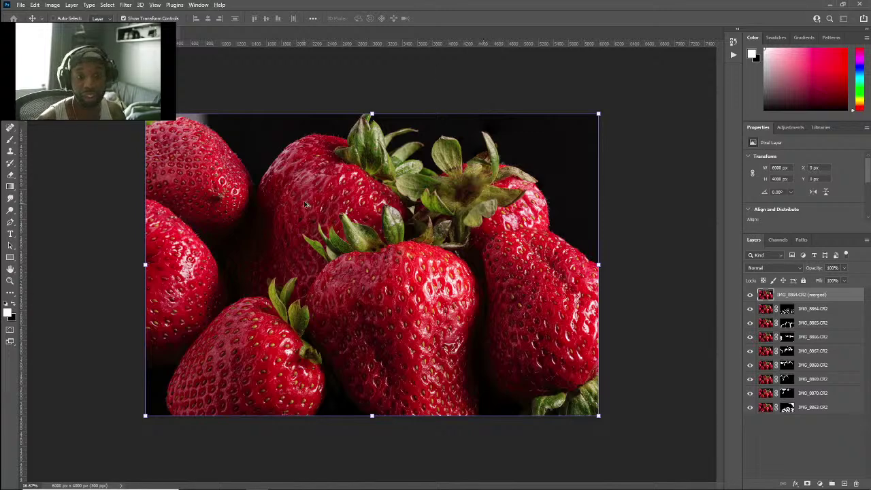
Step: Inspect the blended strawberry image up close for sharpness and blending flaws across the berries, leaves and stems
key("ctrl+plus")
scroll(318, 163, "up", 2)
scroll(318, 163, "up", 1)
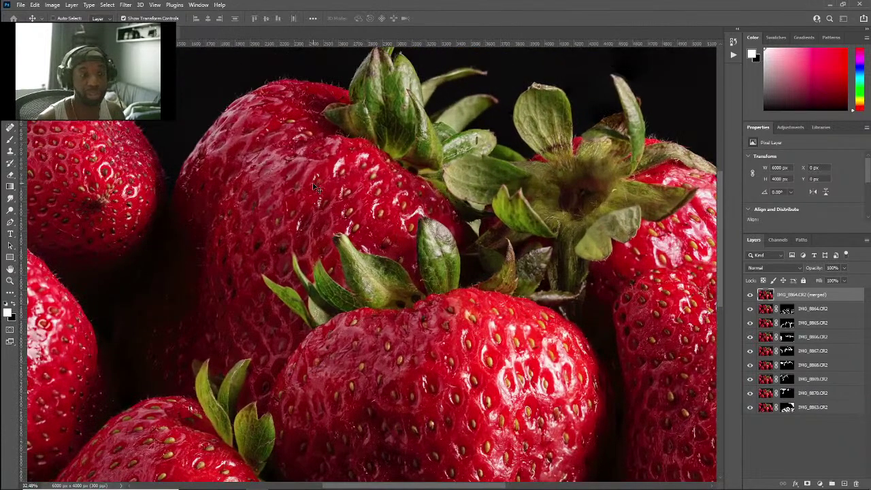
scroll(287, 204, "left", 5)
scroll(288, 203, "up", 2)
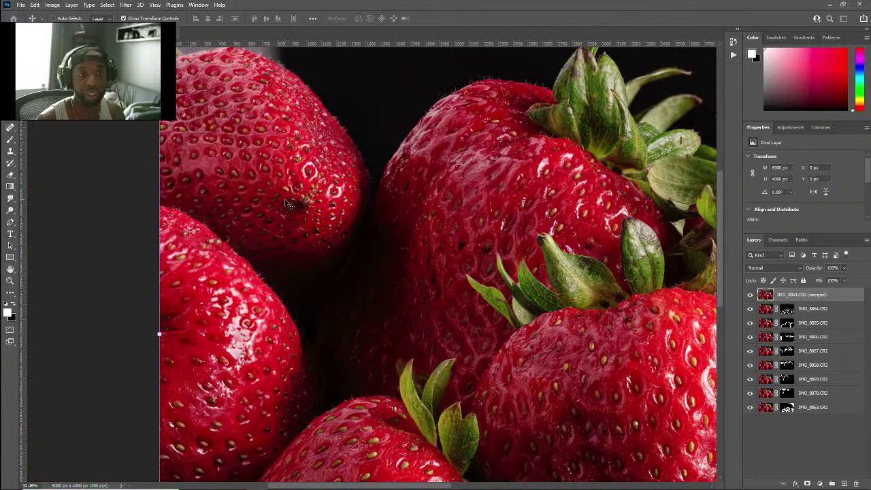
scroll(288, 204, "up", 1)
scroll(267, 197, "right", 4)
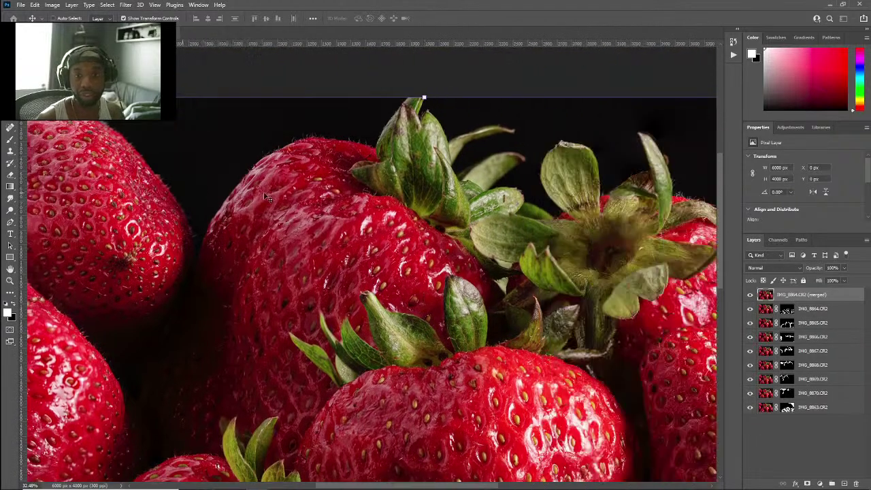
scroll(266, 197, "right", 5)
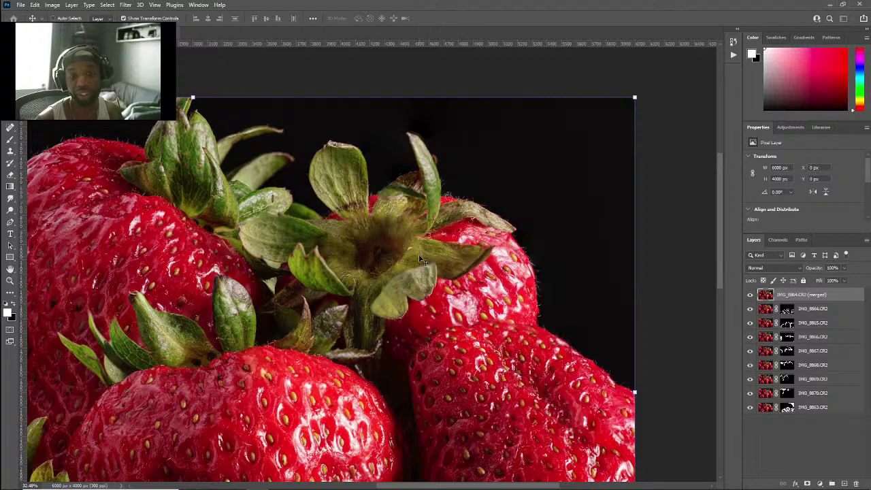
scroll(418, 251, "up", 5)
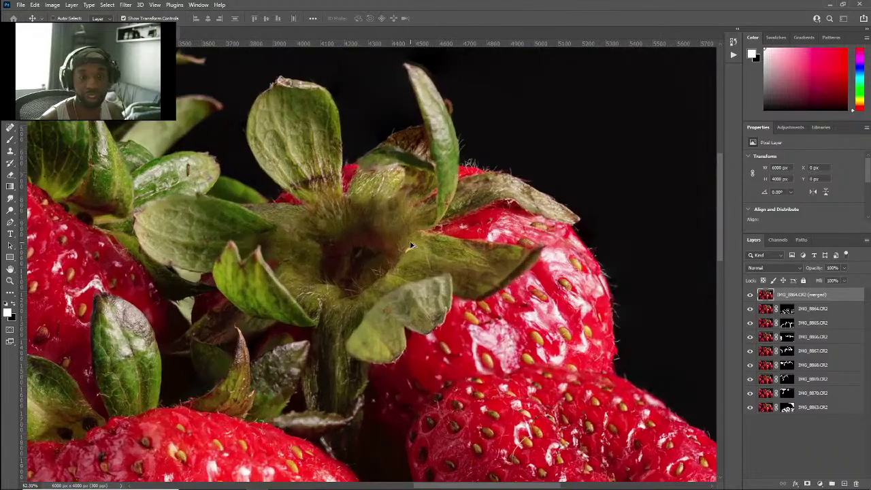
scroll(410, 245, "down", 5)
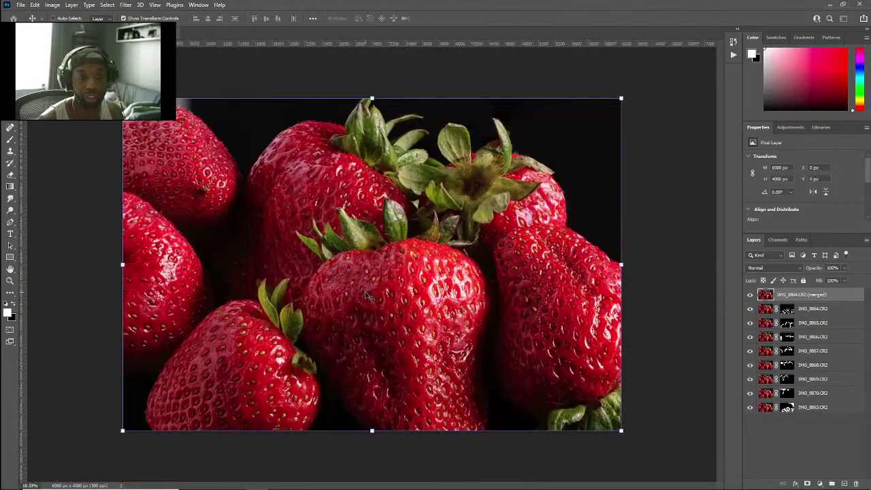
scroll(240, 284, "up", 5)
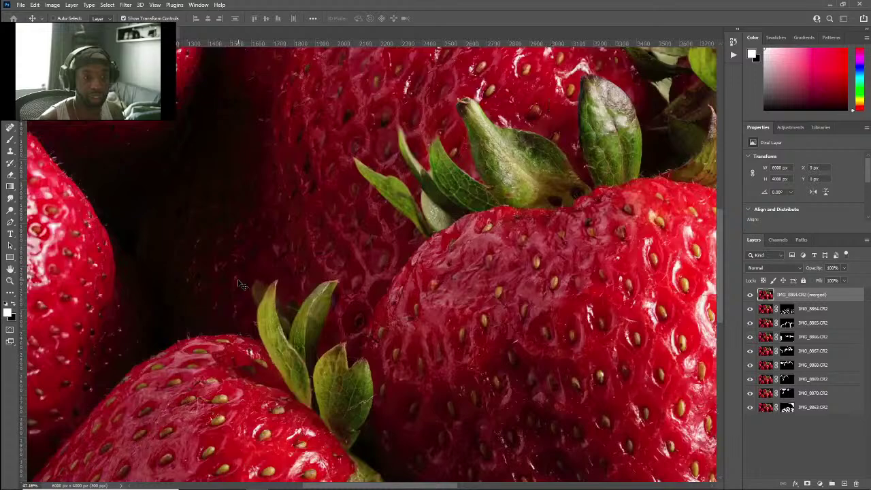
scroll(240, 284, "down", 5)
scroll(56, 233, "up", 5)
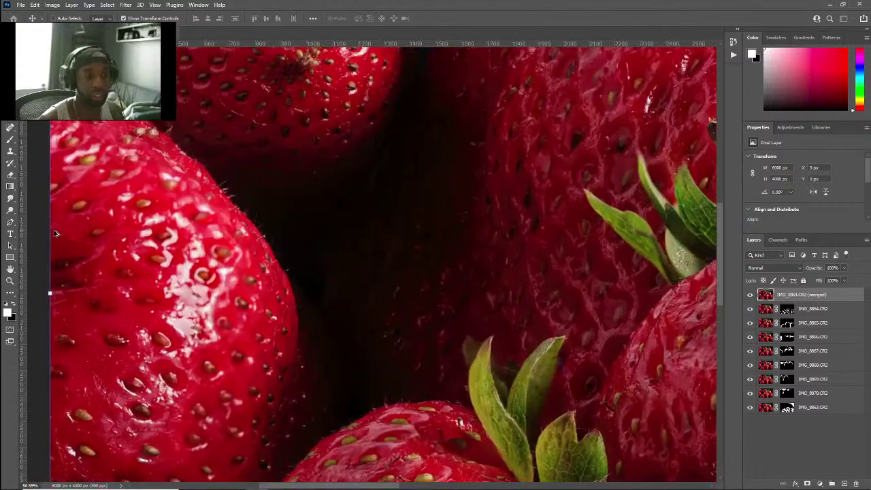
scroll(56, 233, "down", 5)
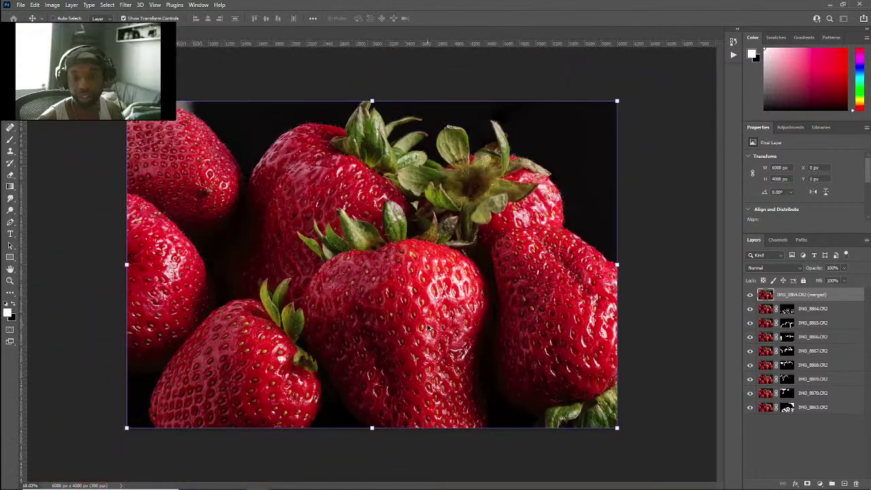
scroll(408, 321, "up", 1)
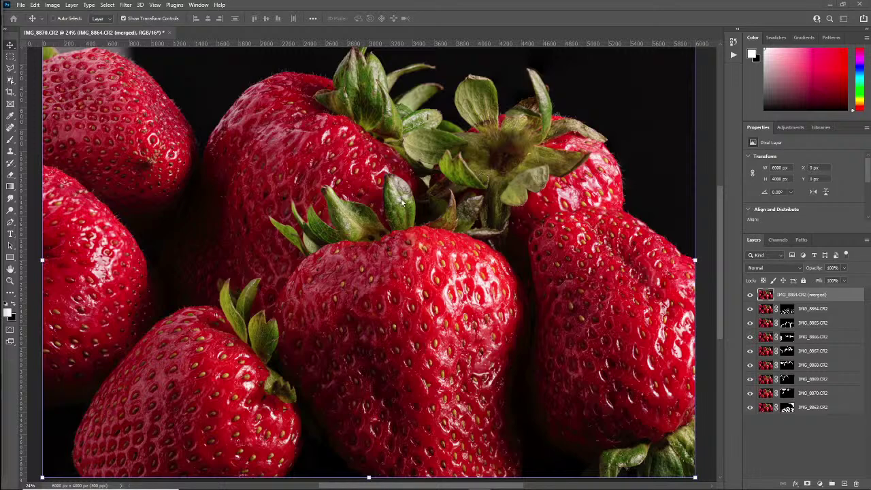
scroll(346, 234, "up", 2)
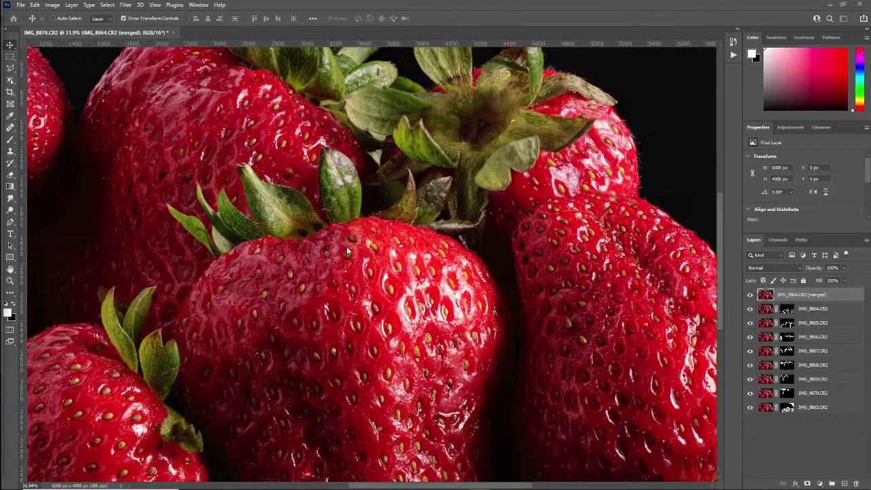
scroll(346, 251, "left", 5)
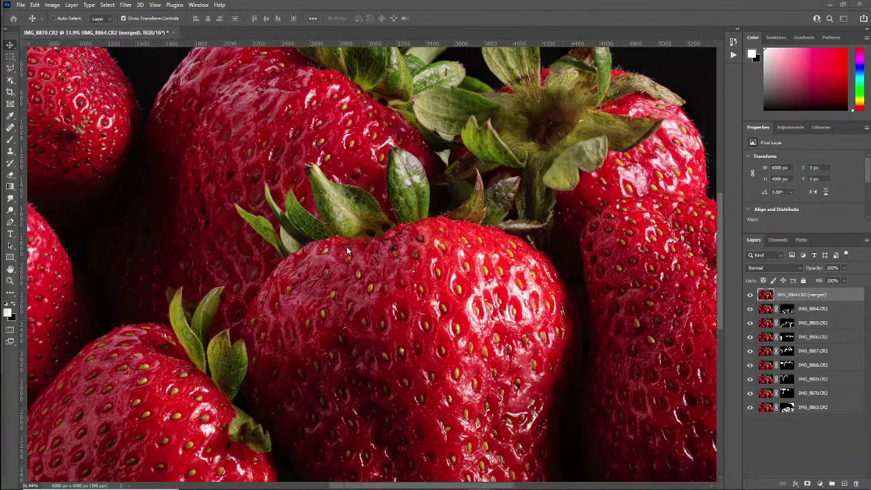
scroll(343, 243, "down", 3)
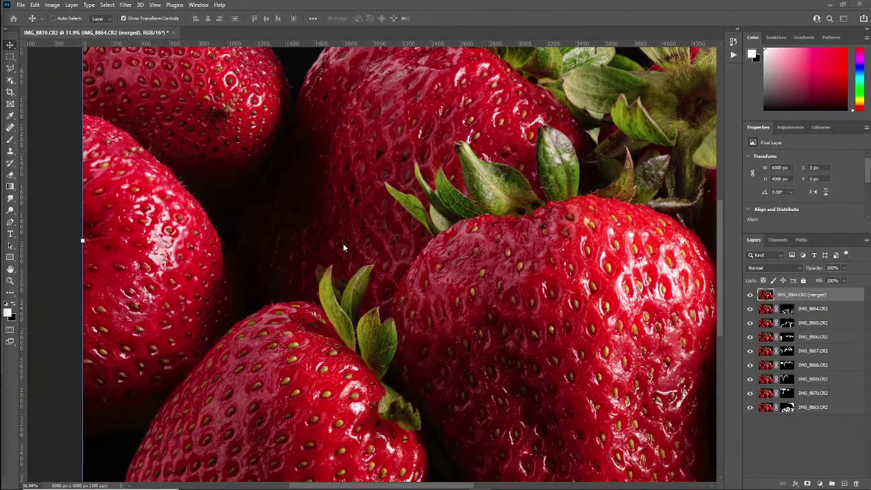
scroll(380, 242, "down", 1)
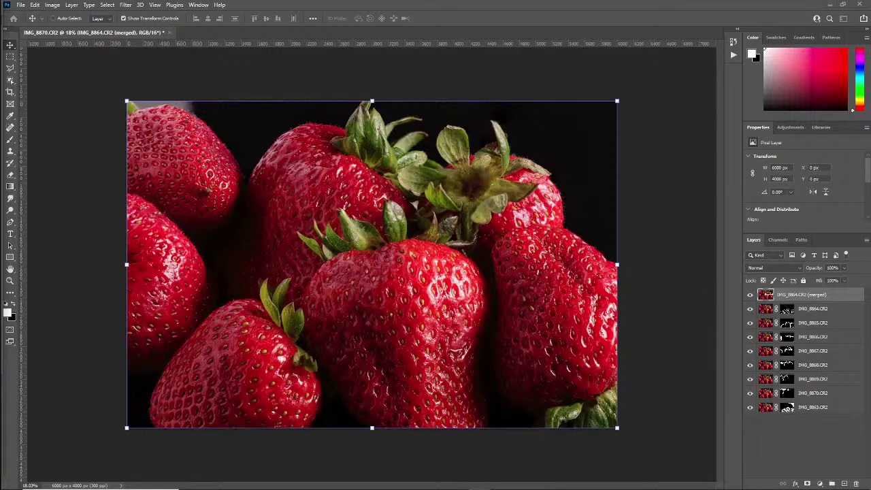
Step: Hide the merged layer and move it to the bottom of the layer stack, below IMG_8863.CR2
left_click(750, 295)
left_click(768, 313)
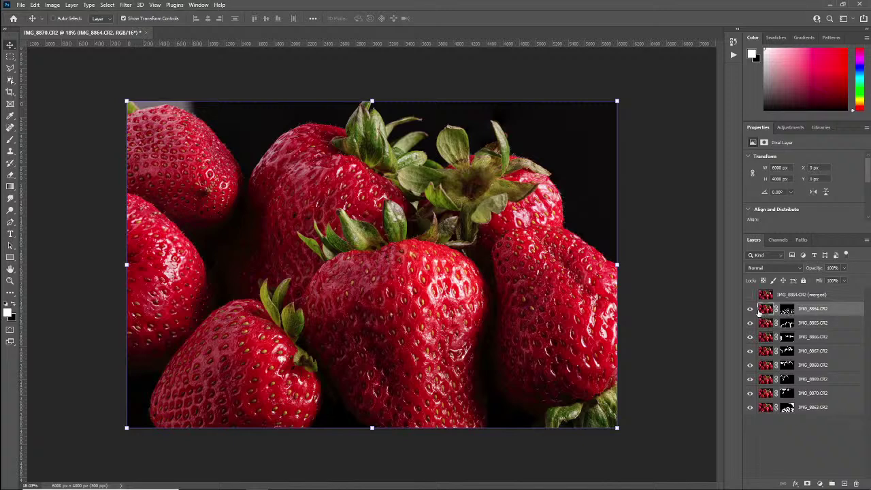
left_click_drag(817, 300, 816, 421)
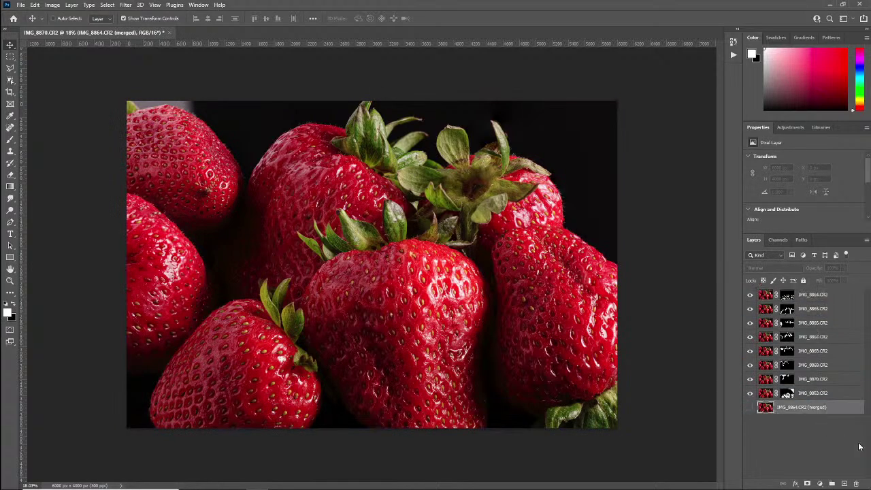
Step: Create a layer group, place the merged layer inside it, then collapse and hide the group
left_click(831, 483)
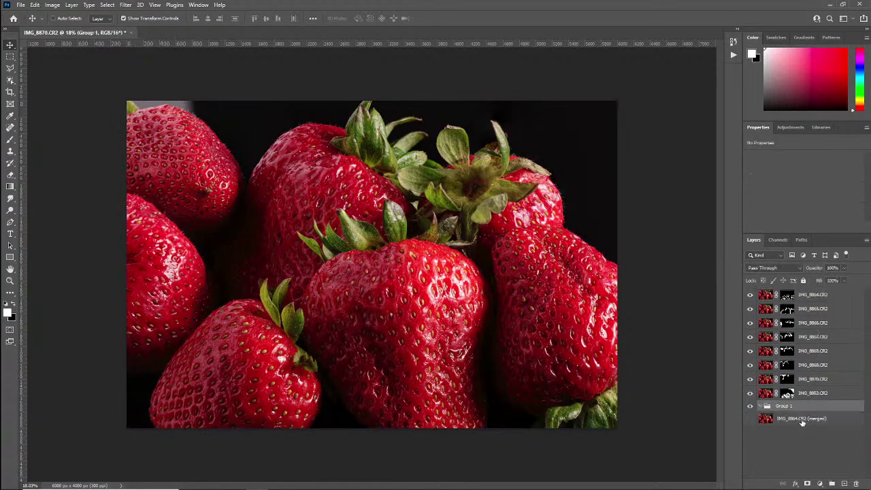
left_click_drag(801, 422, 807, 408)
left_click(762, 405)
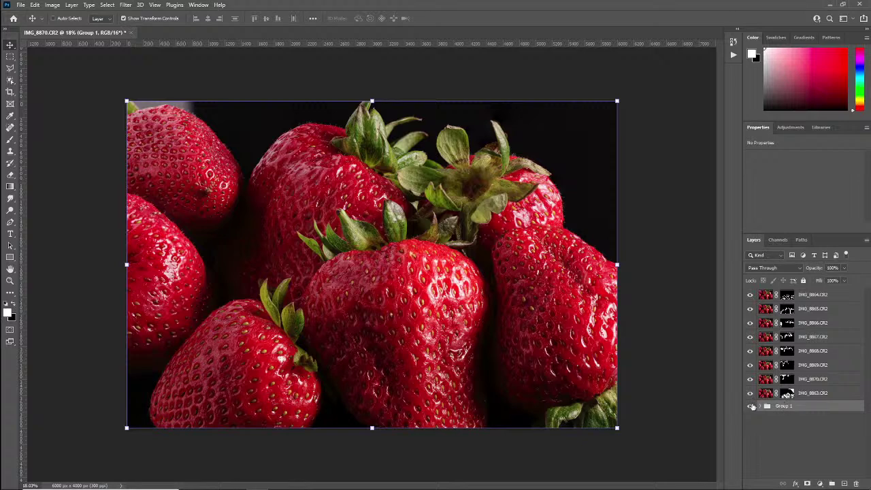
left_click(750, 406)
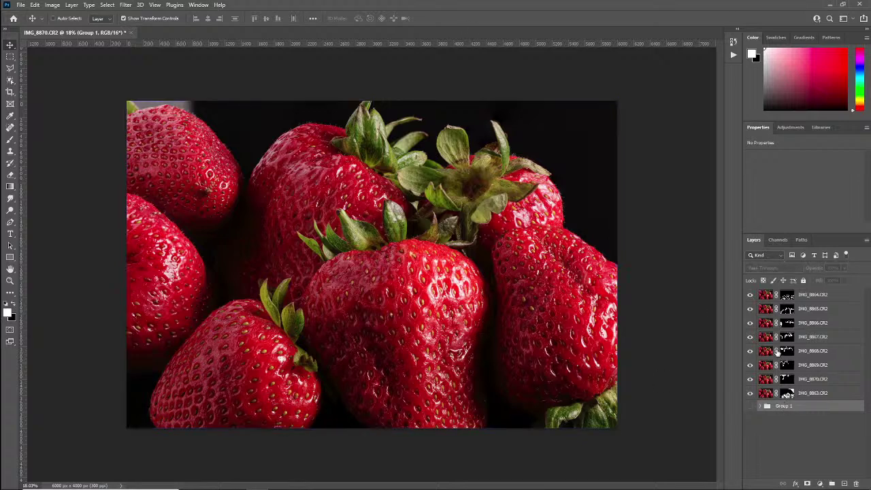
Step: Delete the layer masks from the IMG_8864.CR2, IMG_8865.CR2, IMG_8866.CR2 and IMG_8867.CR2 layers
right_click(787, 297)
left_click(791, 315)
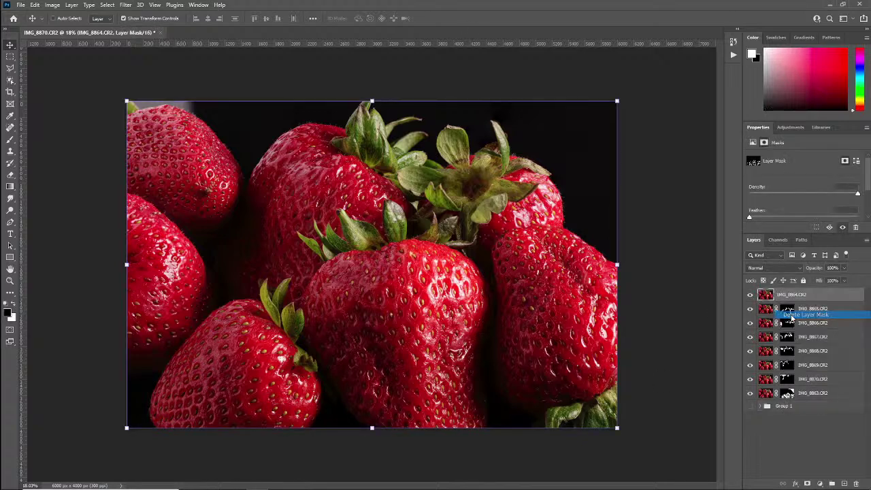
right_click(798, 311)
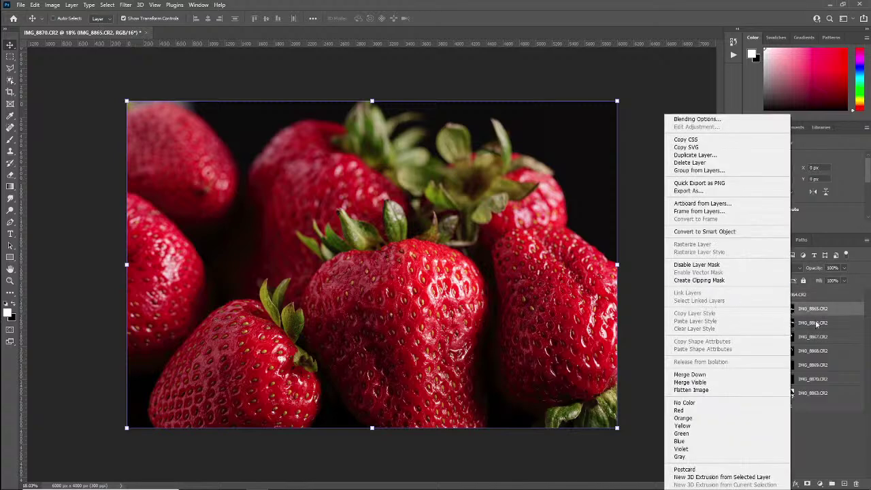
key("Escape")
right_click(784, 312)
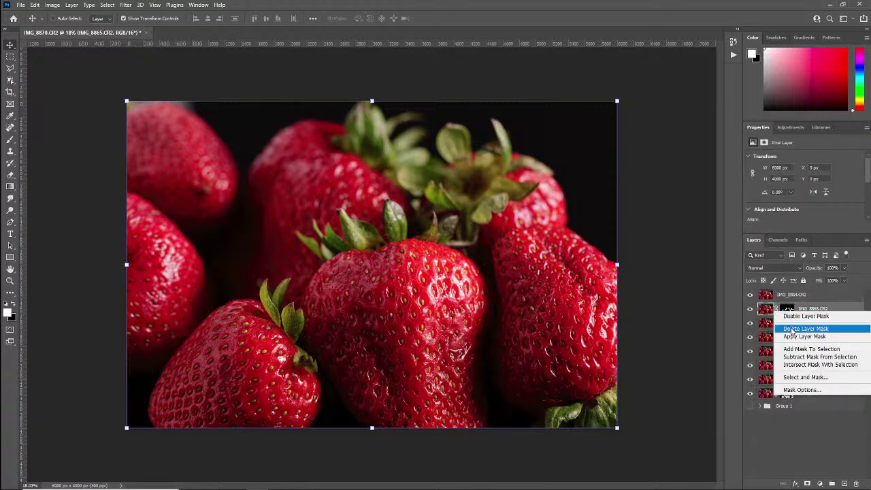
left_click(791, 330)
right_click(787, 325)
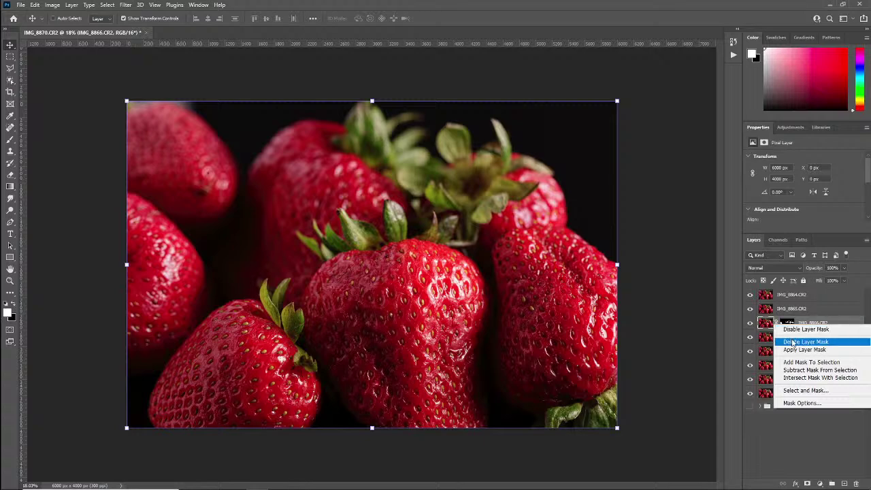
left_click(793, 342)
right_click(787, 337)
left_click(794, 355)
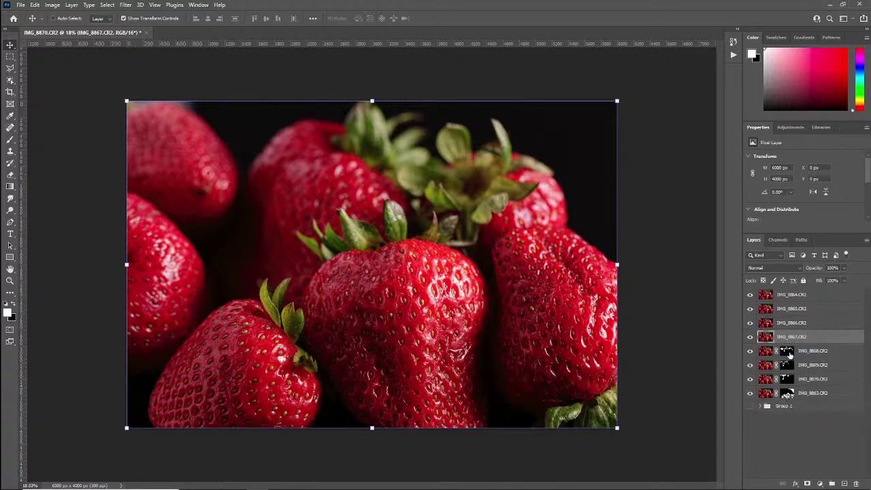
Step: Delete the layer masks from the IMG_8868.CR2, IMG_8869.CR2, IMG_8870.CR2 and IMG_8863.CR2 layers
right_click(788, 352)
left_click(795, 369)
right_click(787, 366)
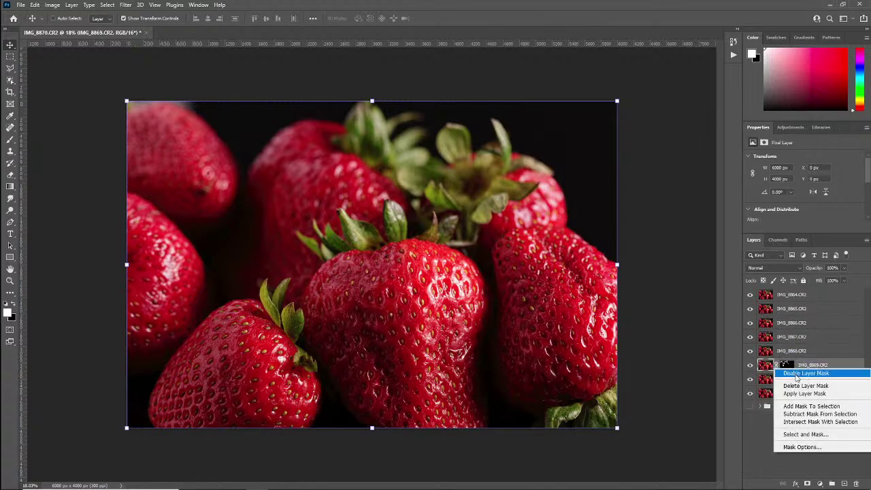
right_click(787, 366)
left_click(793, 381)
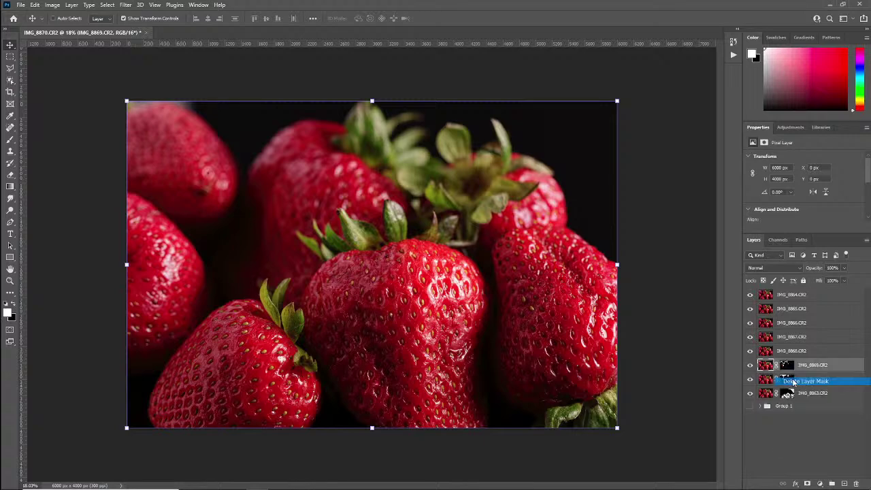
right_click(789, 379)
left_click(800, 396)
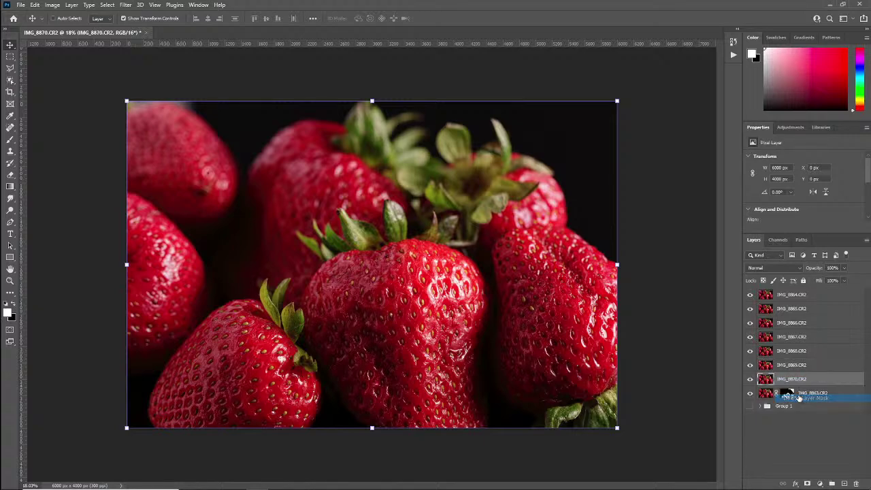
right_click(787, 393)
left_click(796, 406)
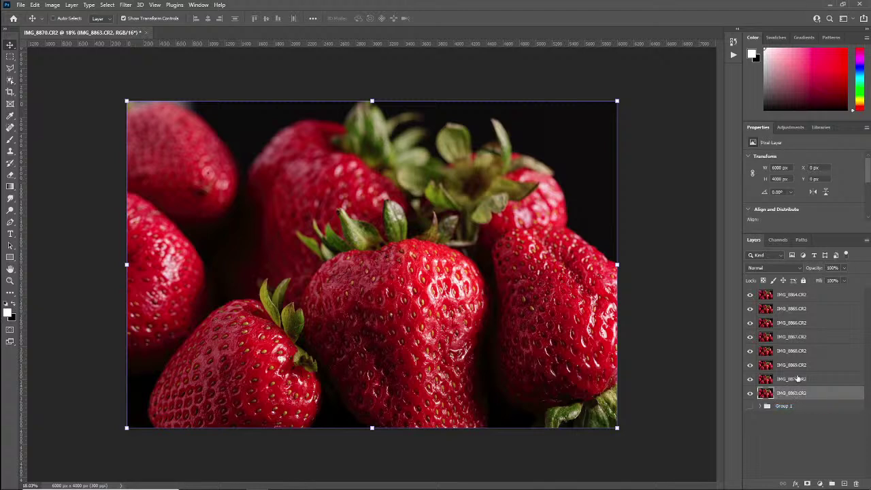
Step: Hide layers IMG_8864.CR2 through IMG_8870.CR2, leaving only IMG_8863.CR2 visible
left_click(750, 294)
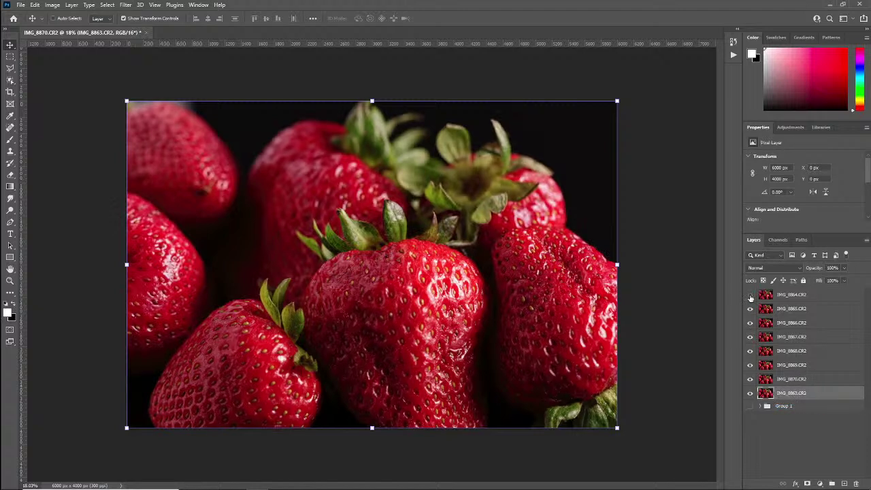
left_click(750, 308)
left_click(749, 323)
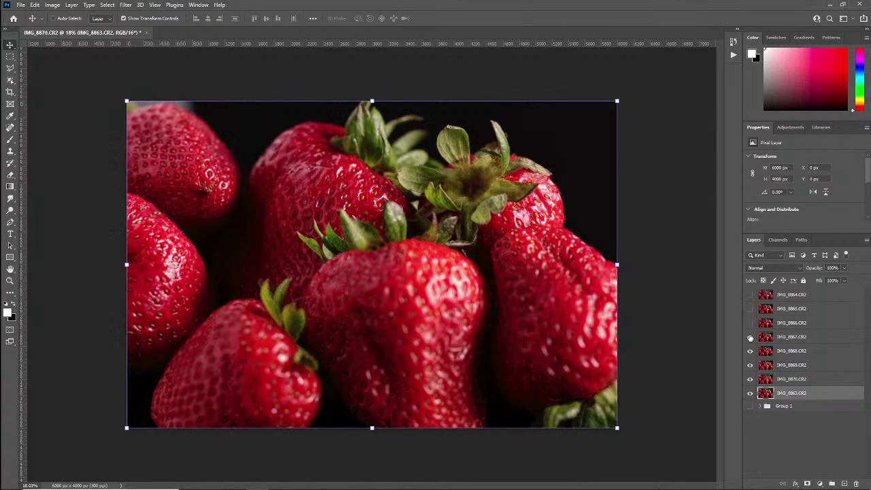
left_click(749, 337)
left_click(750, 350)
left_click(750, 364)
left_click(750, 379)
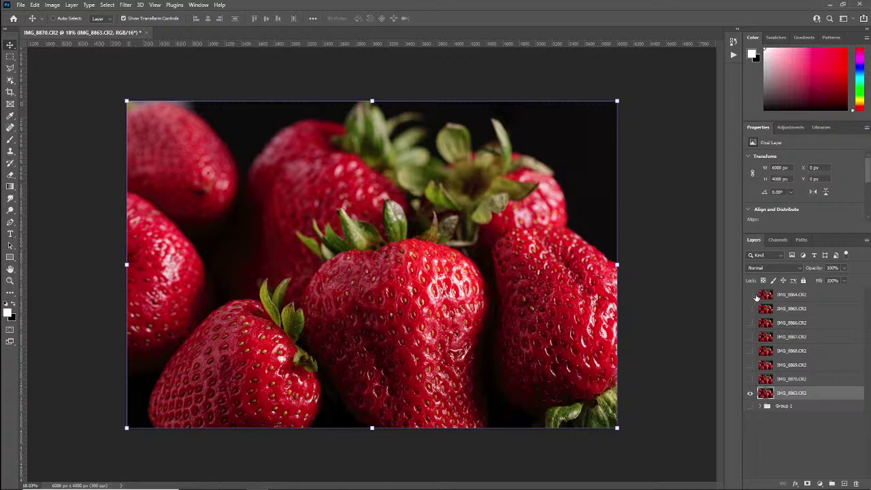
Step: Reverse the order of the layers above IMG_8863.CR2 so they run from IMG_8870.CR2 at the top down to IMG_8864.CR2
left_click(750, 294)
left_click(800, 301)
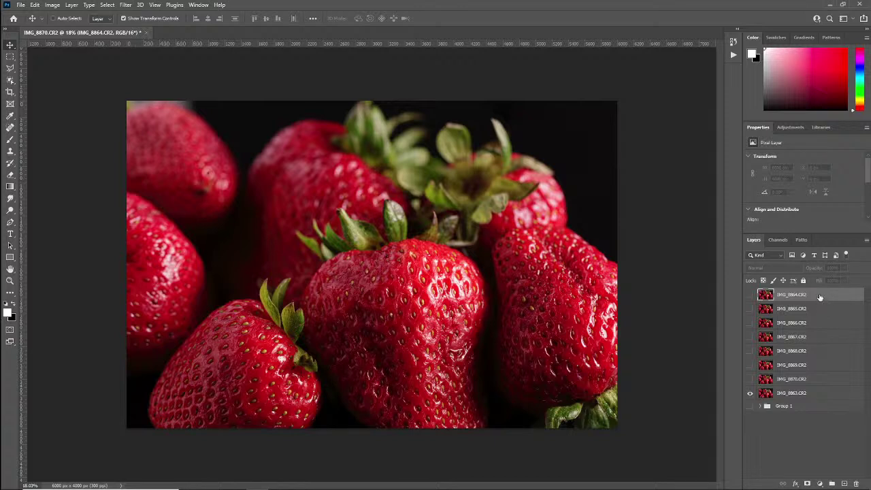
left_click_drag(819, 296, 810, 385)
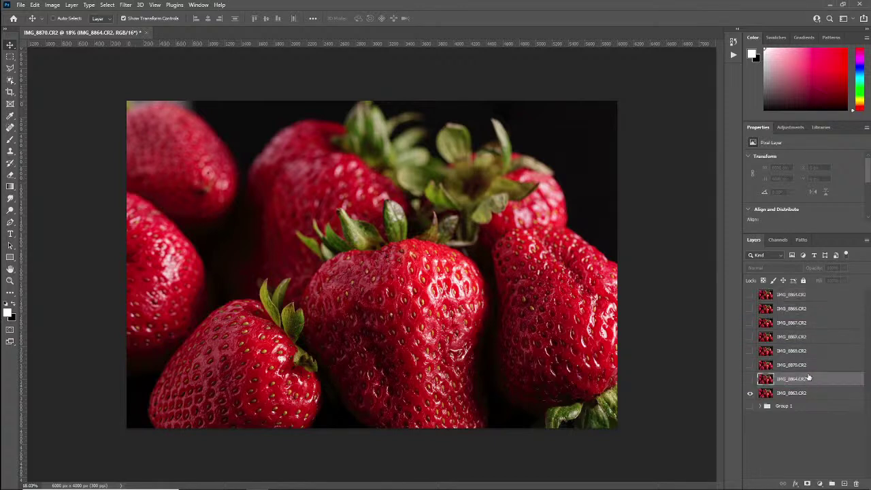
left_click_drag(810, 299, 800, 367)
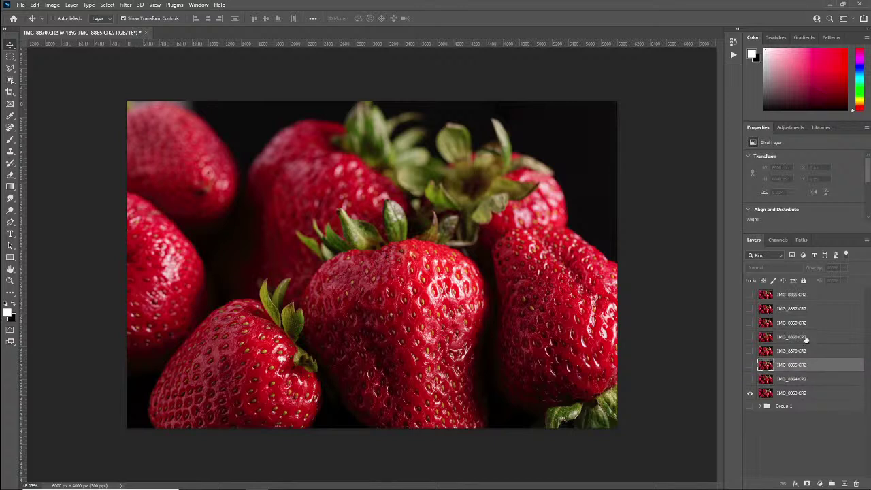
left_click_drag(809, 294, 803, 355)
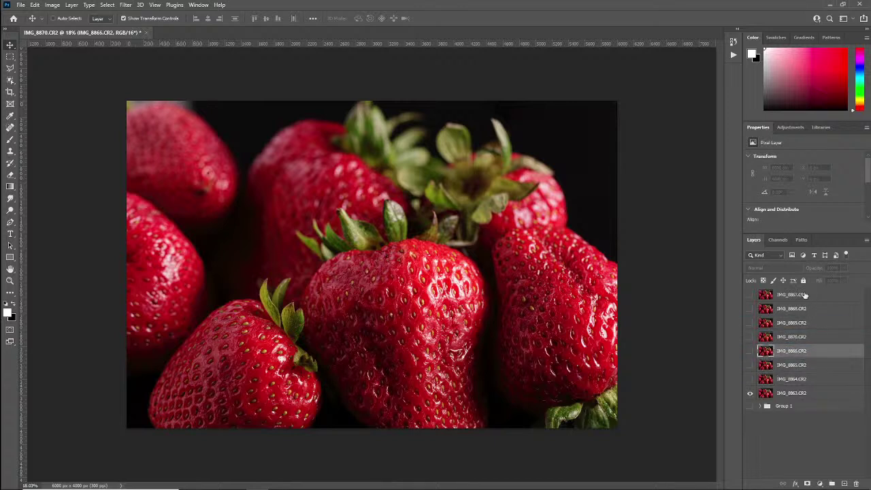
mouse_move(805, 298)
left_mouse_down()
mouse_move(797, 344)
mouse_move(805, 299)
mouse_move(802, 325)
mouse_move(801, 314)
left_mouse_up()
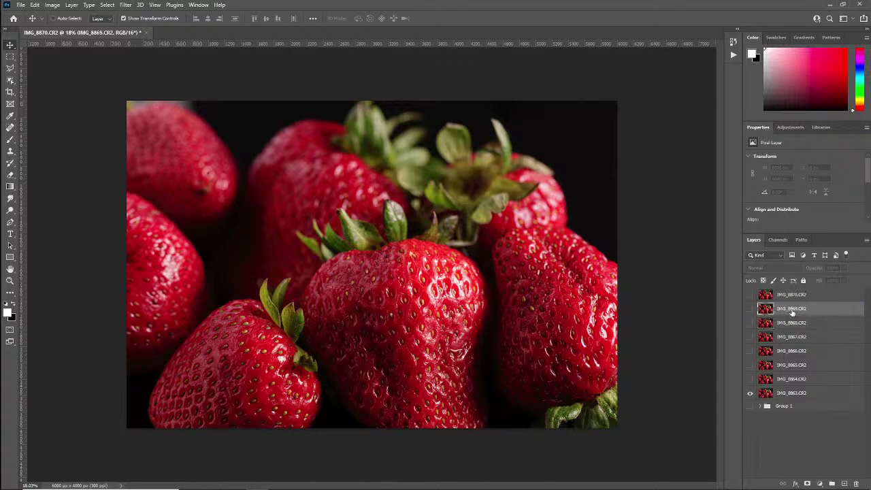
Step: Show the IMG_8870.CR2 layer and rename it "Rear Most Focus"
left_click(749, 294)
left_click(760, 298)
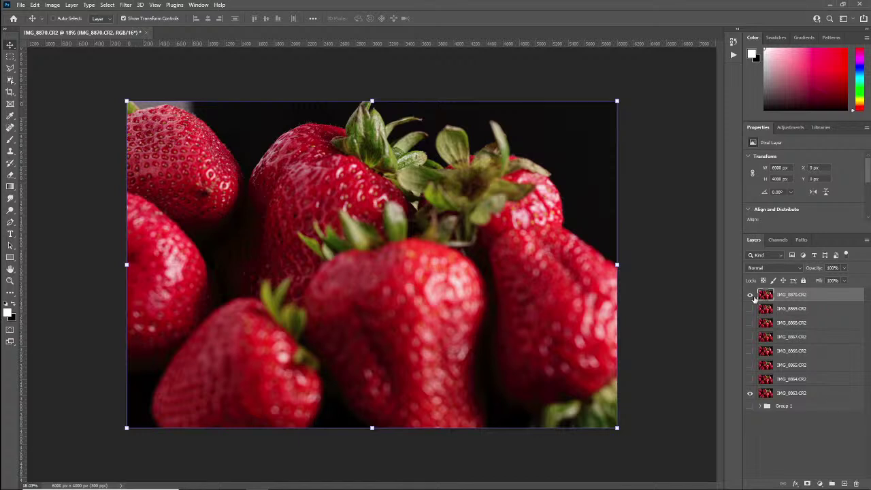
double_click(788, 295)
type("Rear Most Focus")
key("Return")
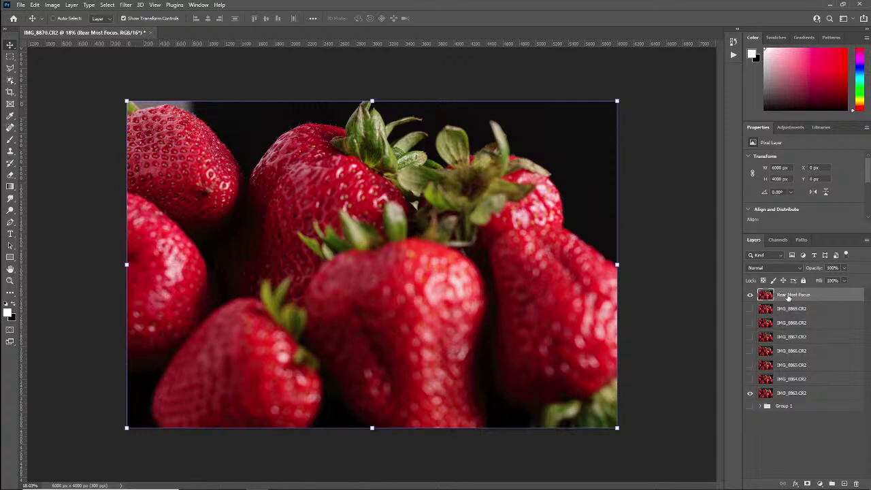
Step: Hide the Rear Most Focus layer, show IMG_8869.CR2 and rename it "Pre Rear"
left_click(752, 299)
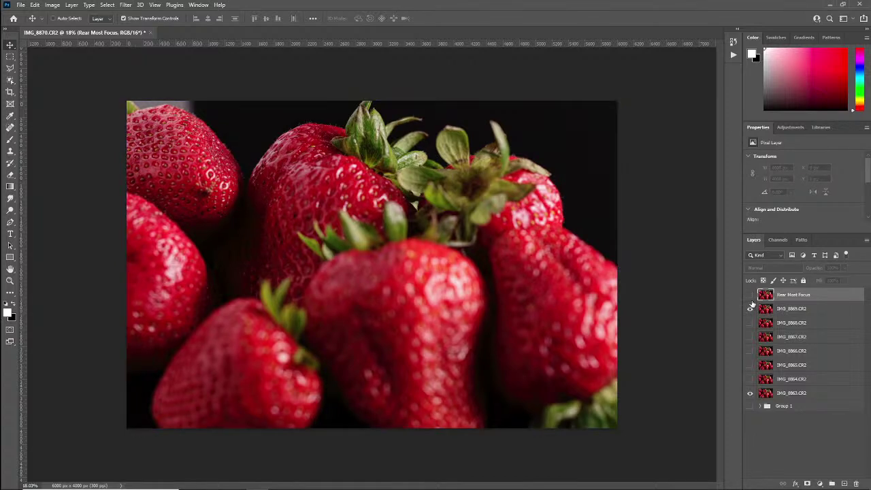
double_click(794, 308)
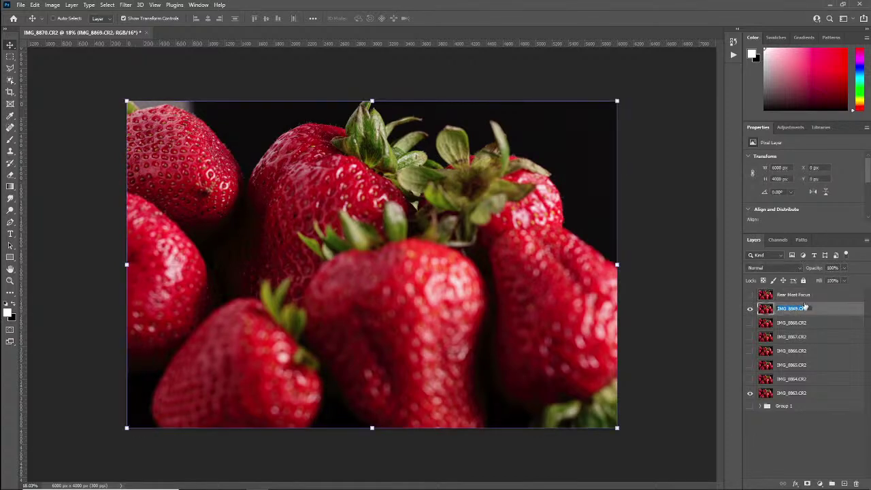
type("Pre Rear")
key("Return")
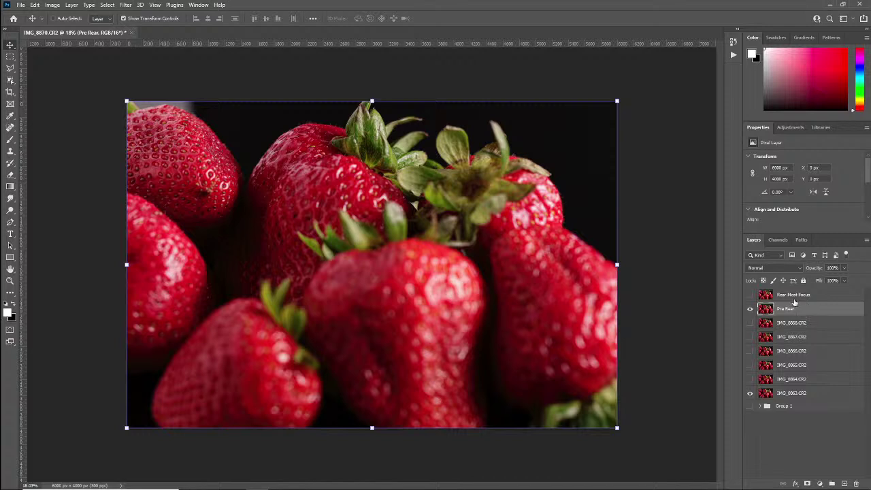
Step: Hide the Pre Rear layer, show IMG_8868.CR2, rename it "Center" and hide it again
left_click(750, 310)
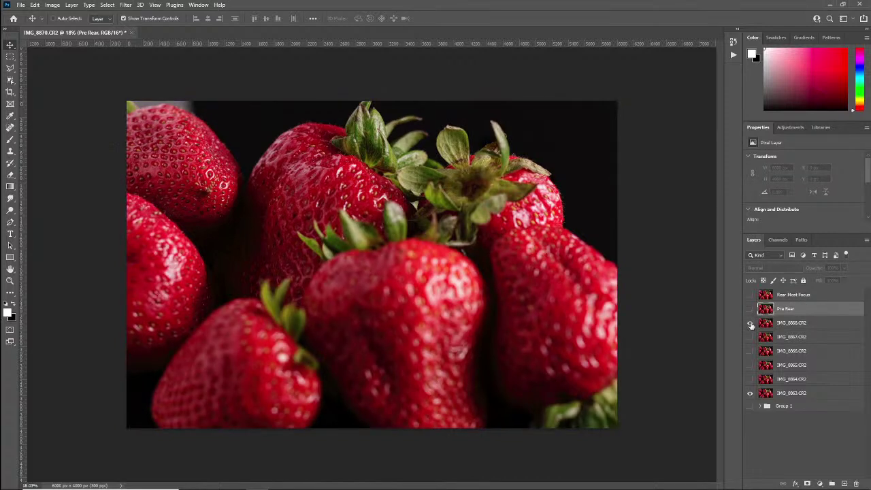
left_click(789, 328)
double_click(790, 325)
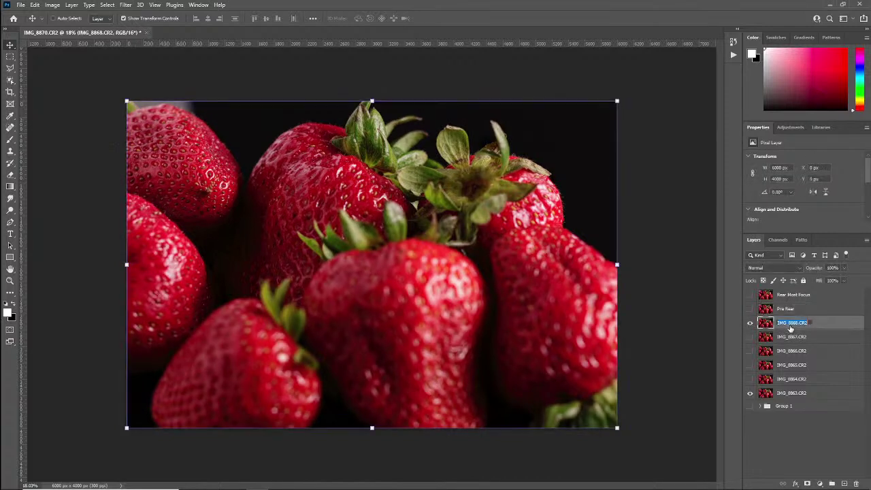
type("C")
type("or")
type("ter")
key("Return")
left_click(750, 324)
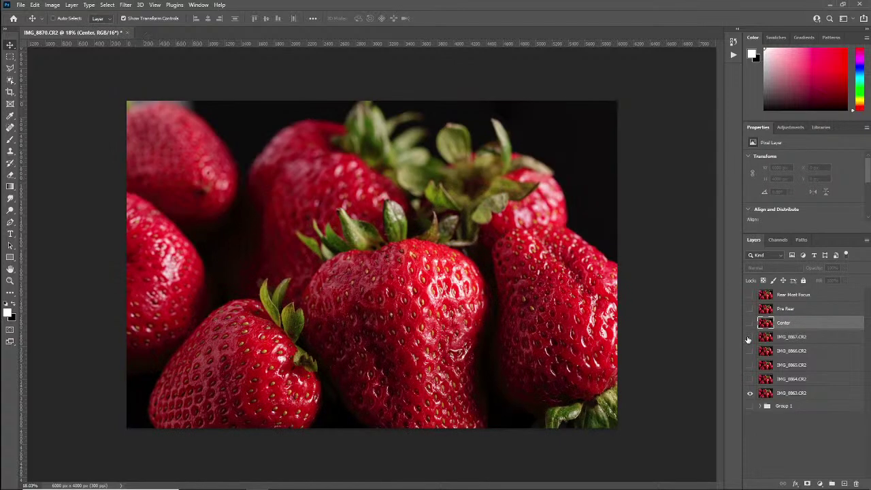
Step: Show the IMG_8867.CR2 layer and rename it "Center Strawberry"
left_click(750, 338)
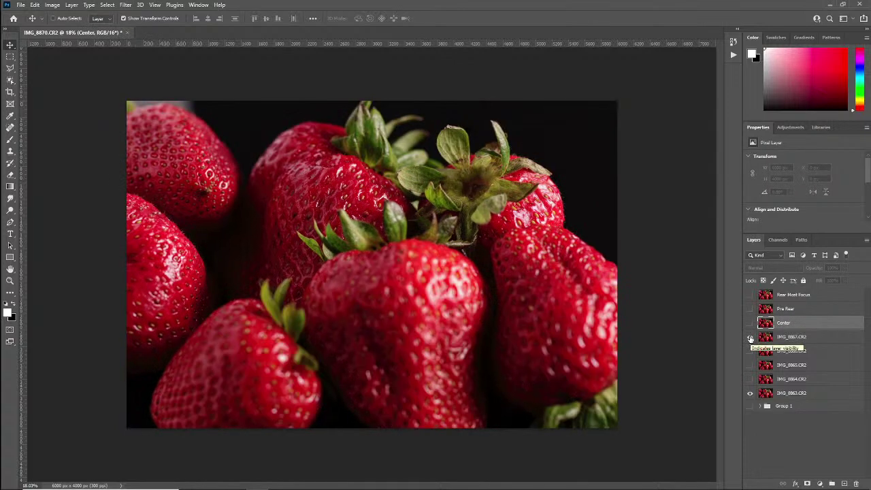
double_click(795, 338)
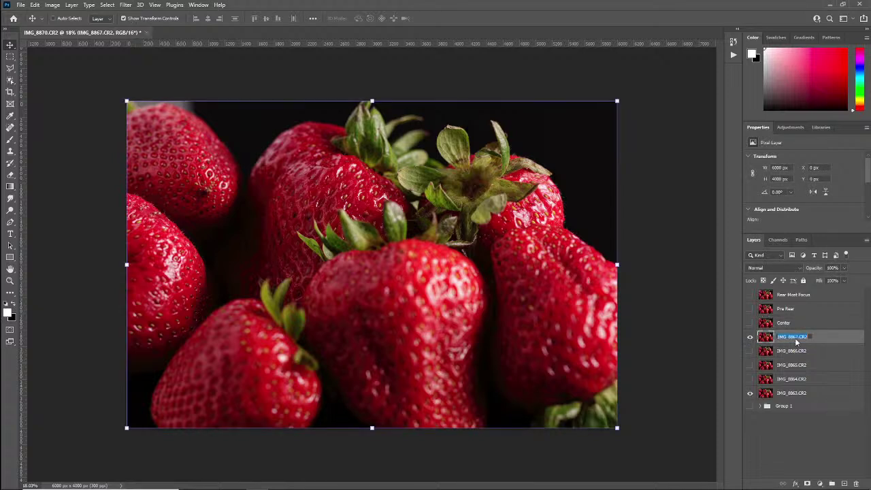
type("Center Strawberry")
key("Return")
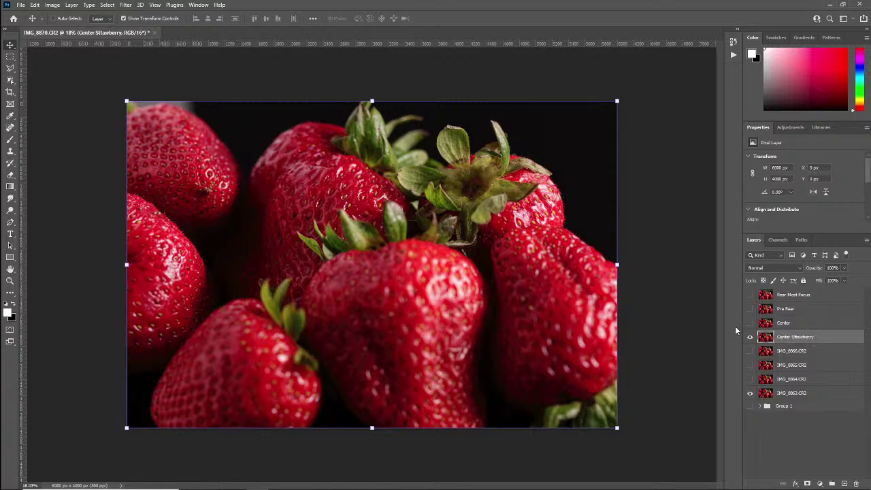
Step: Hide the Center Strawberry layer, show IMG_8866.CR2, rename it "first green" and hide it again
left_click(751, 350)
left_click(779, 351)
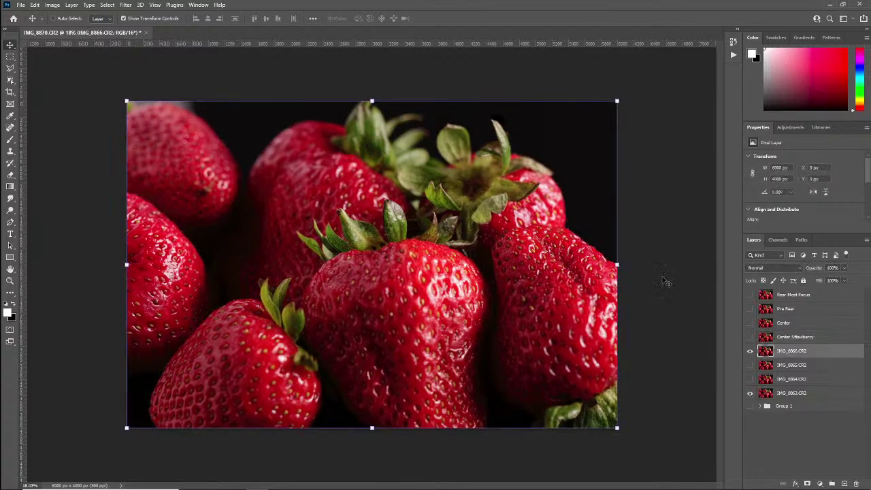
double_click(790, 351)
type("F")
type("irst green")
key("Return")
left_click(750, 351)
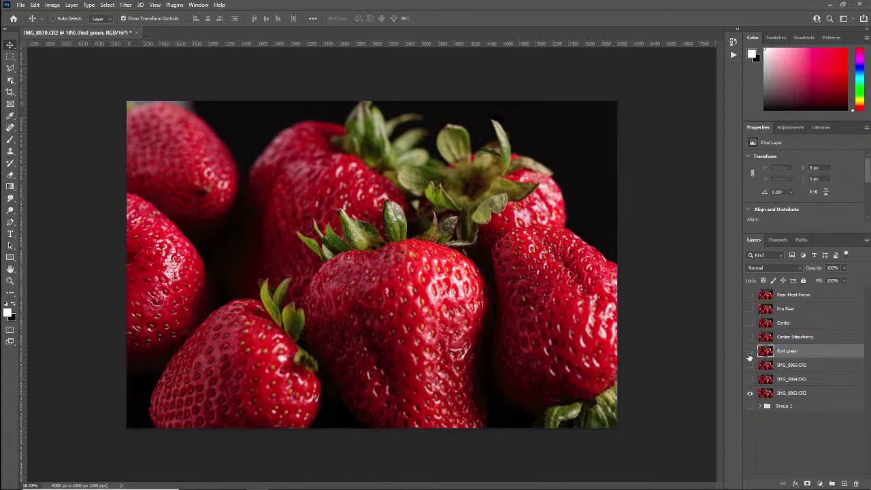
Step: Show IMG_8865.CR2 and compare its focus area with the first green layer by toggling that layer's visibility
left_click(750, 364)
left_click(777, 365)
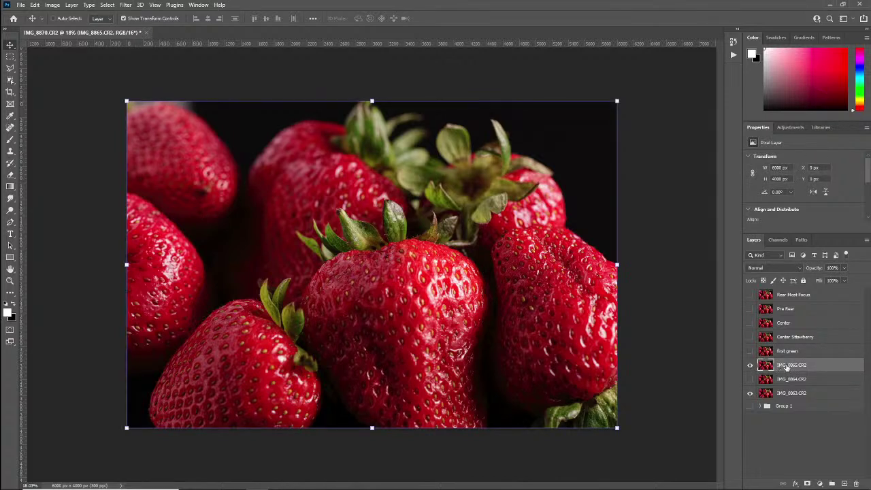
left_click(750, 351)
left_click(750, 351)
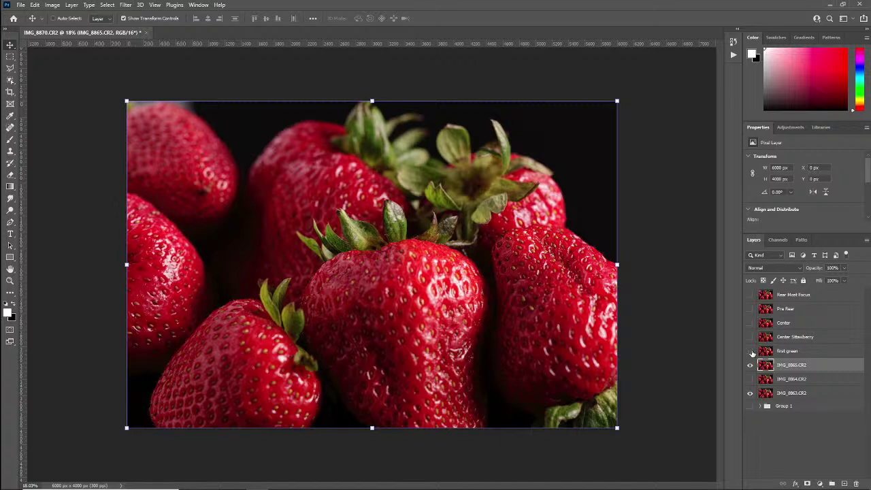
left_click(751, 353)
left_click(752, 353)
left_click(751, 353)
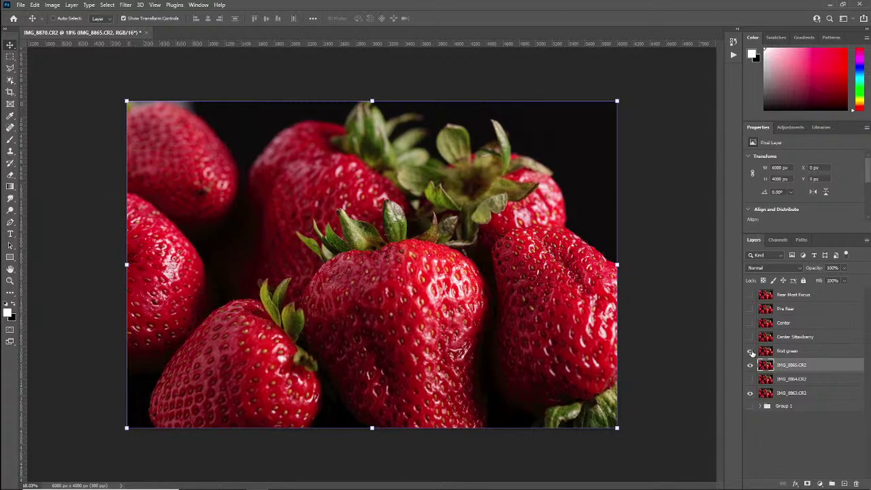
left_click(751, 353)
left_click(752, 353)
Step: Hide IMG_8865.CR2 and compare the focus of IMG_8864.CR2 with IMG_8863.CR2 by toggling the upper layer's visibility
left_click(750, 365)
left_click(761, 379)
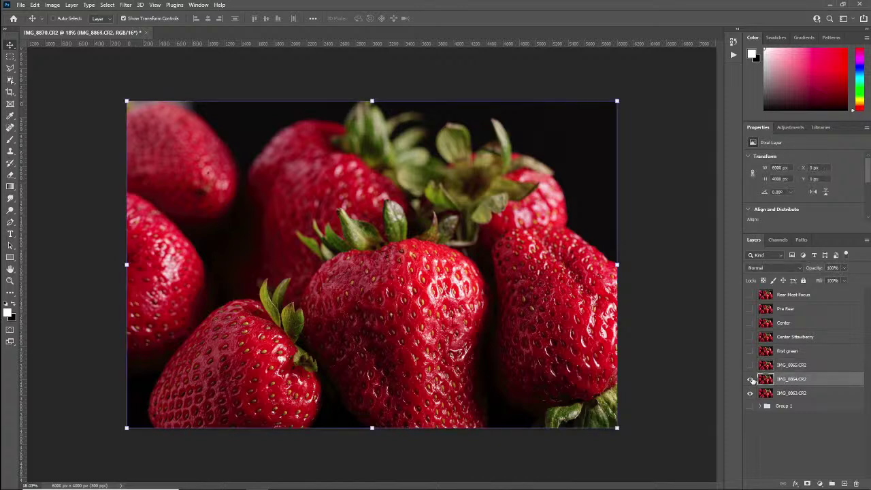
left_click(750, 379)
left_click(751, 379)
left_click(749, 379)
left_click(750, 379)
left_click(750, 379)
left_click(750, 379)
left_click(750, 379)
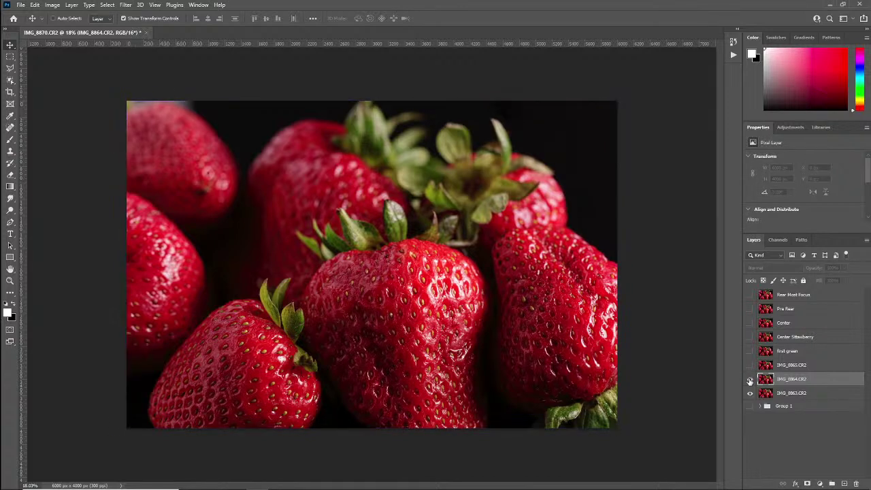
Step: Check once more where the focus of IMG_8864.CR2 differs from the IMG_8863.CR2 layer beneath it
left_click(750, 379)
left_click(750, 379)
left_click(749, 379)
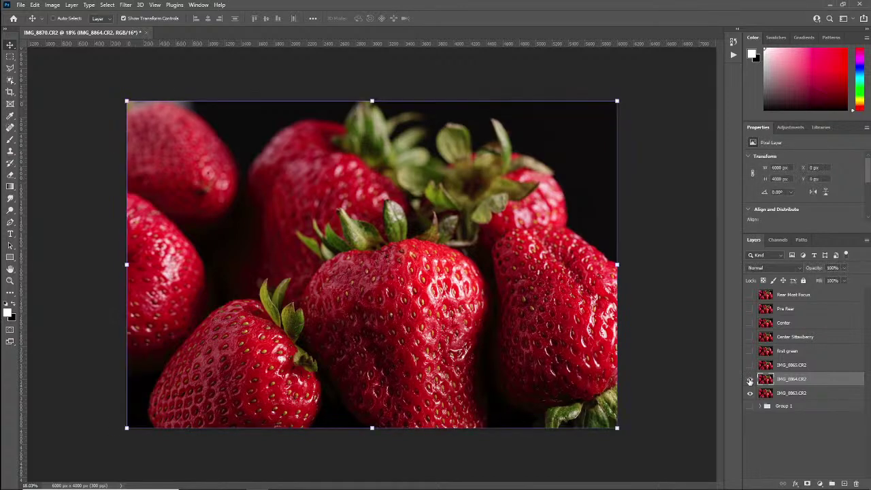
double_click(830, 385)
left_click(831, 101)
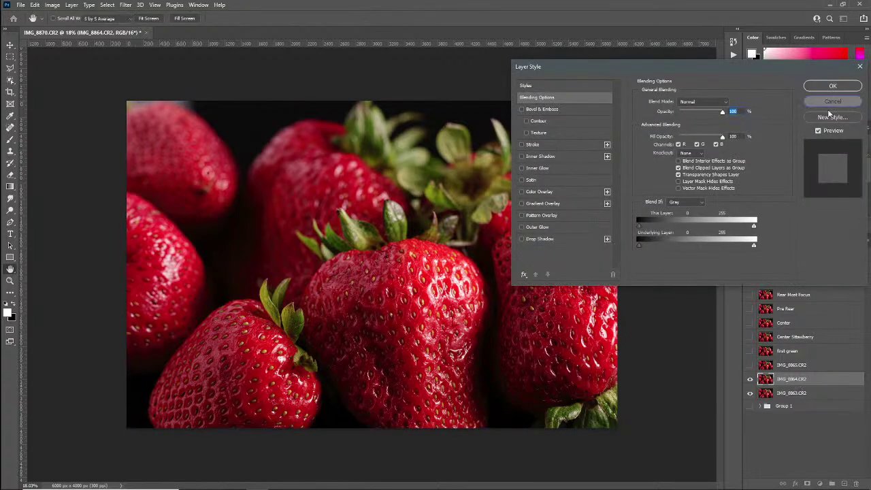
left_click(749, 380)
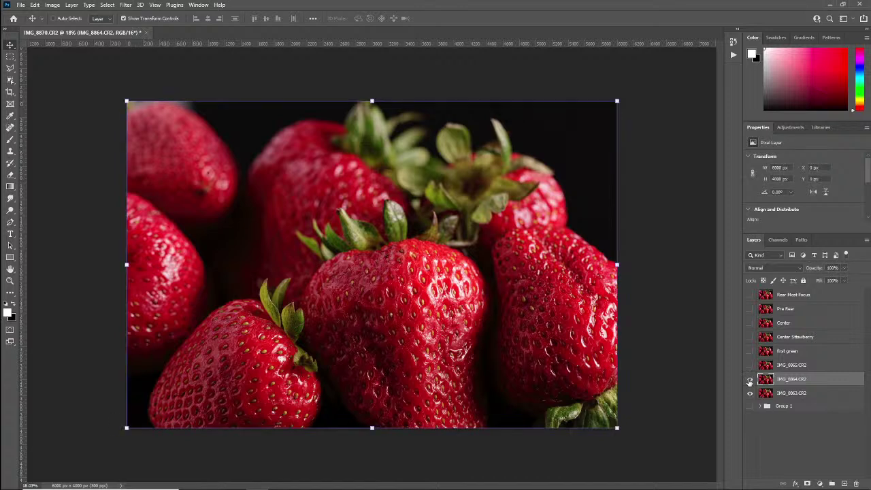
Step: Move the IMG_8864.CR2 layer into Group 1 and rename the IMG_8863.CR2 layer "Main"
left_click_drag(788, 384, 782, 404)
left_click(791, 378)
double_click(791, 378)
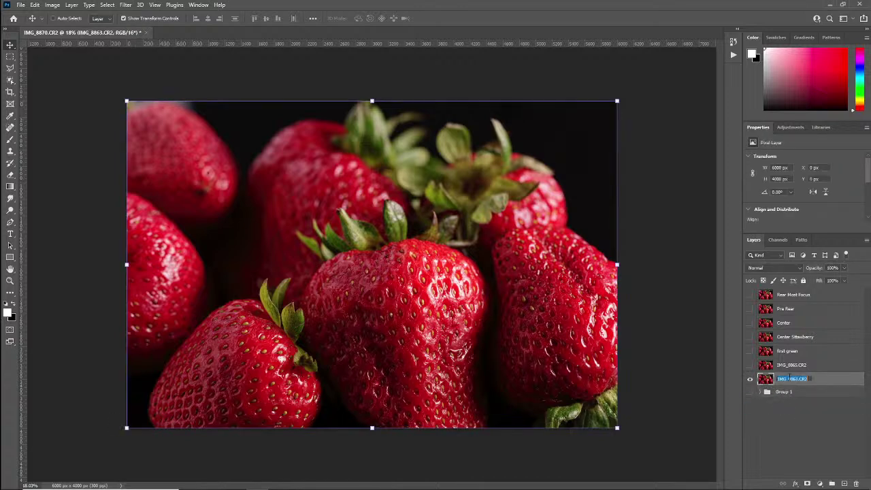
type("Main")
key("Return")
Step: Compare the focus area of IMG_8865.CR2 with the Main and first green layers by toggling visibility, leaving IMG_8865.CR2 shown
left_click(791, 366)
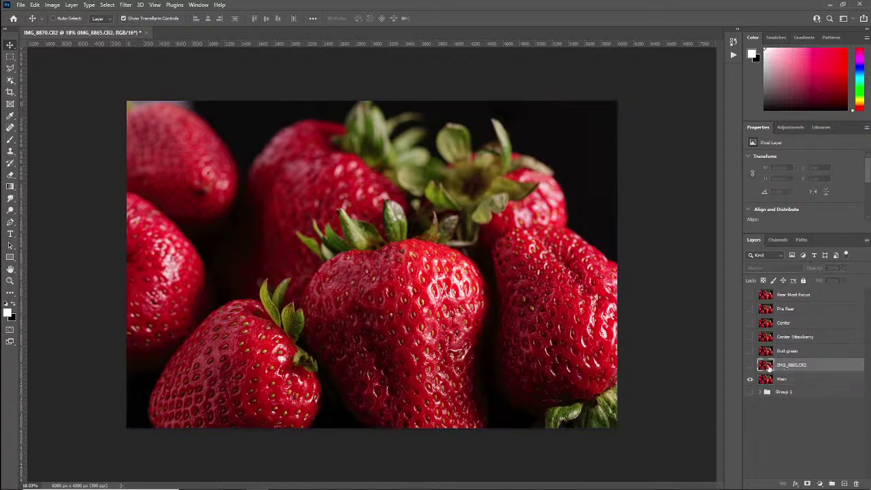
left_click(750, 365)
left_click(750, 365)
left_click(750, 366)
left_click(751, 365)
left_click(751, 366)
left_click(752, 352)
left_click(751, 352)
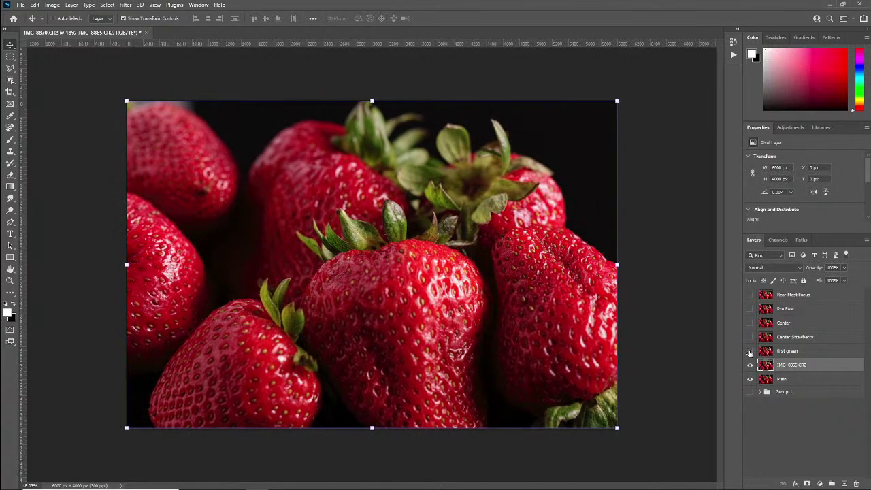
Step: Rename the IMG_8865.CR2 layer "First Green 2"
double_click(790, 367)
type("First Green 2")
key("Return")
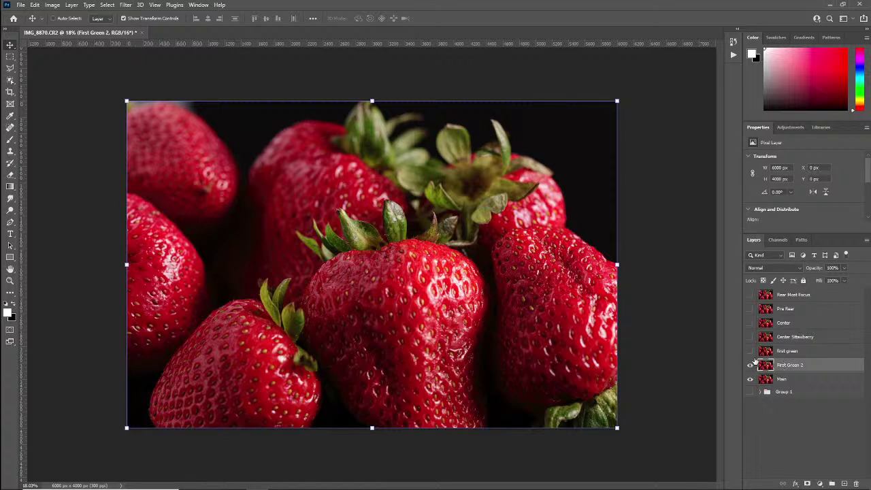
Step: Inspect the contents of Group 1, then compare the First Green 2 layer with Main by toggling its visibility
left_click(759, 392)
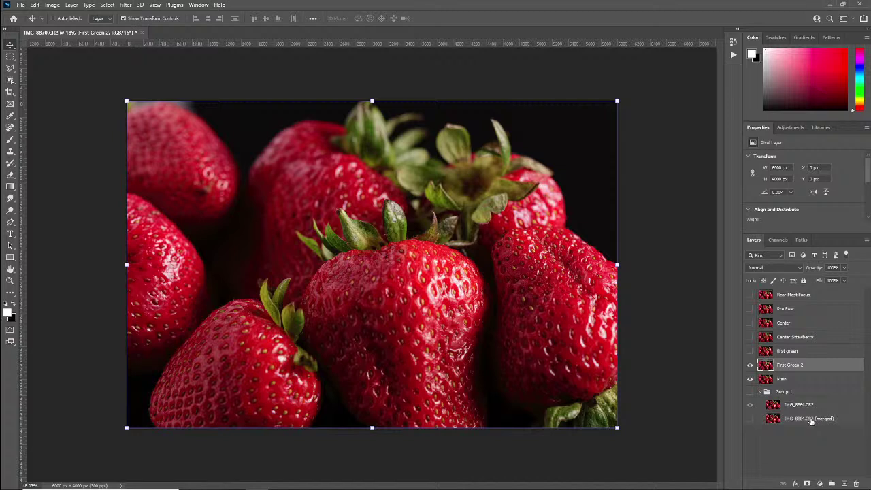
left_click(760, 393)
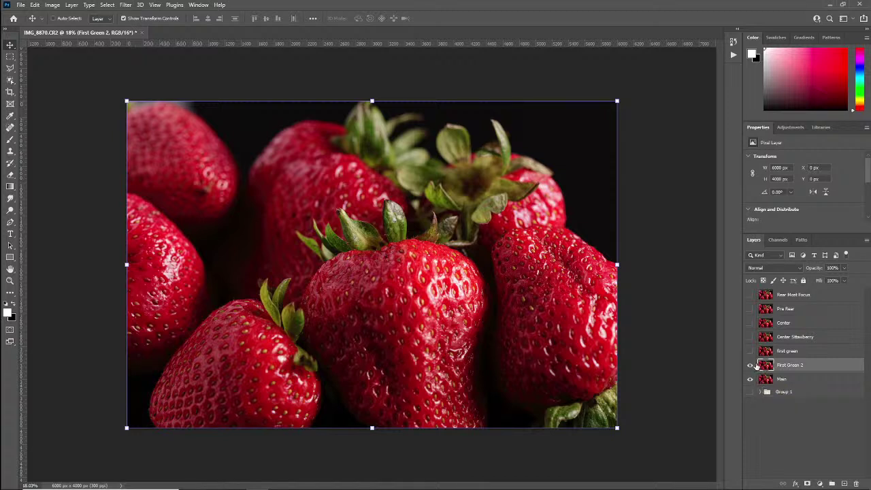
left_click(800, 384)
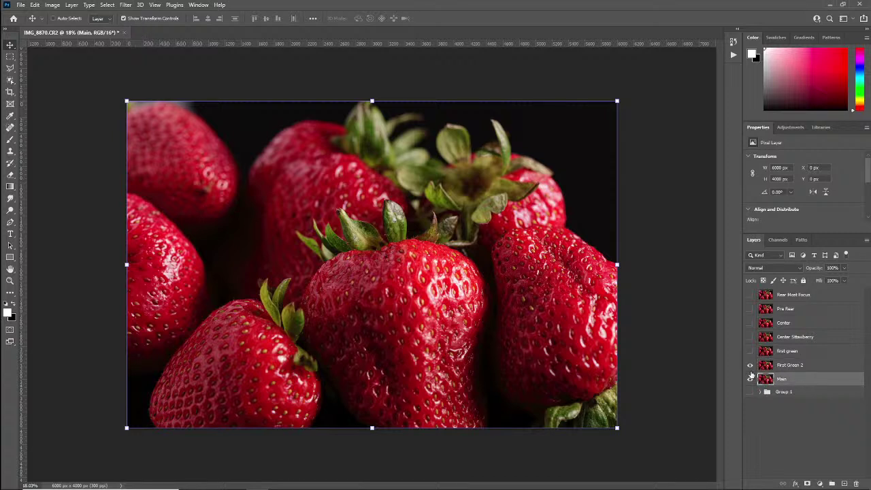
left_click(750, 364)
left_click(750, 365)
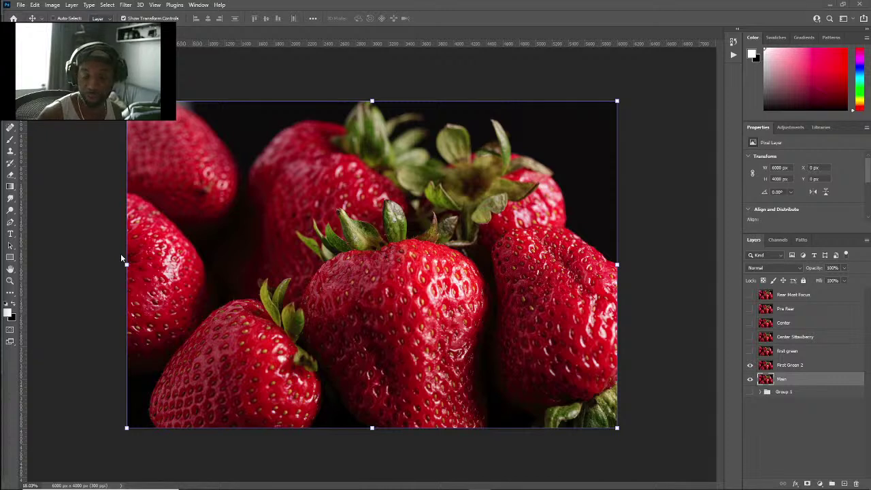
Step: Add a layer mask to First Green 2, keep the layer visible, and invert the mask to black
left_click(749, 366)
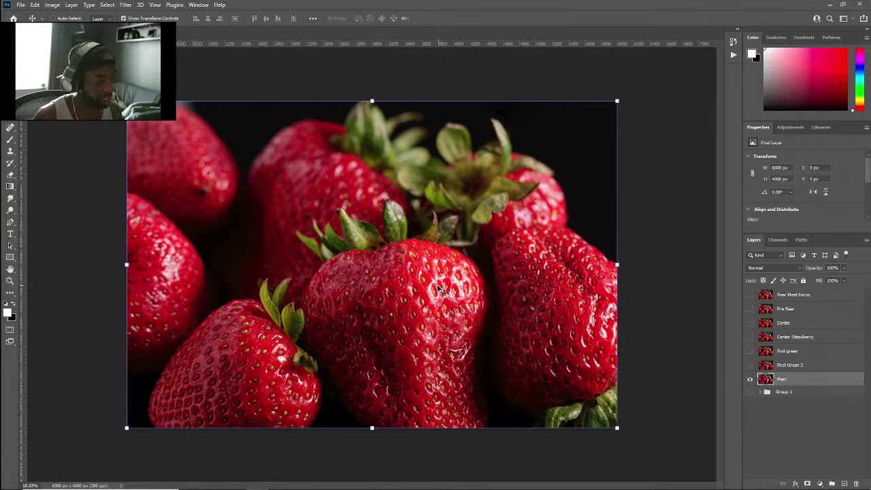
scroll(394, 265, "up", 1)
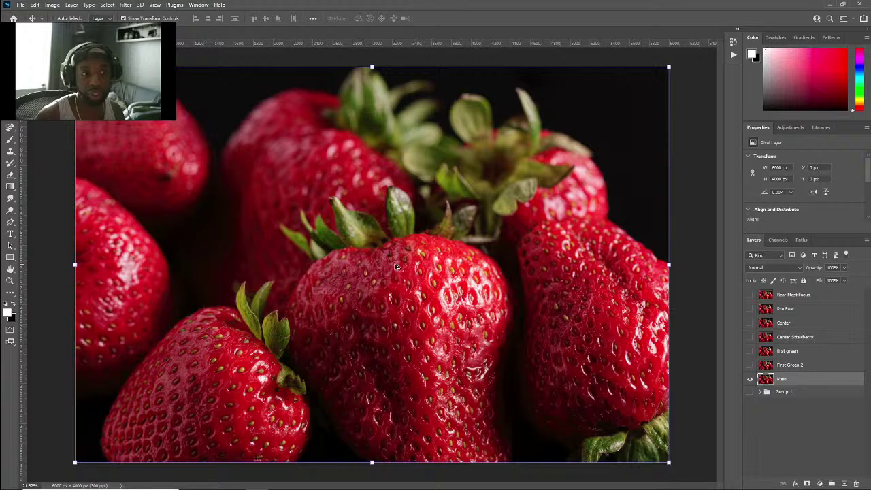
scroll(396, 266, "up", 1)
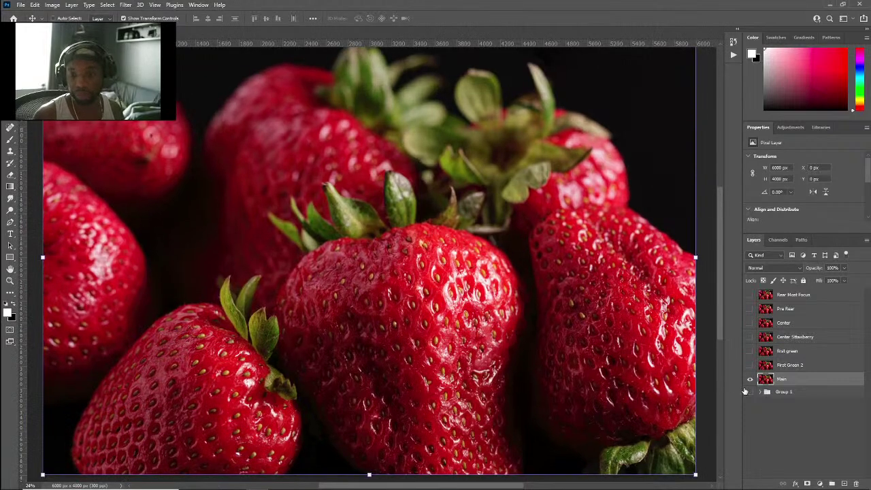
left_click(770, 368)
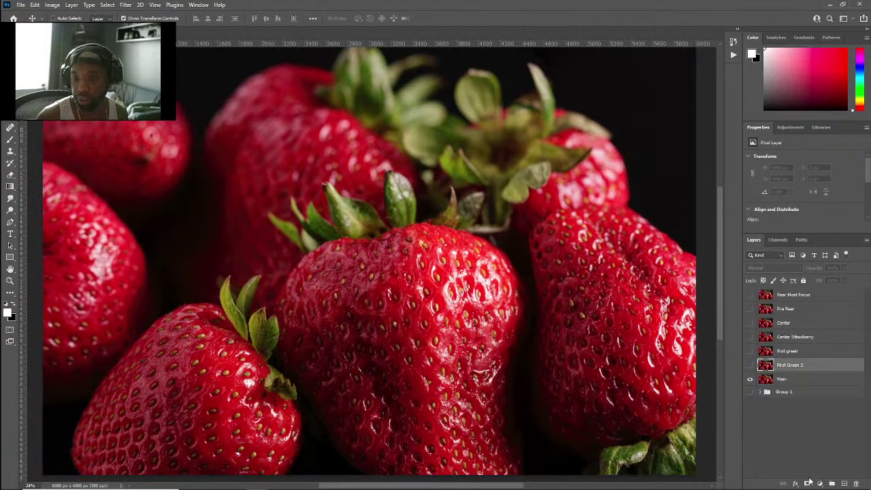
left_click(808, 482)
left_click(750, 365)
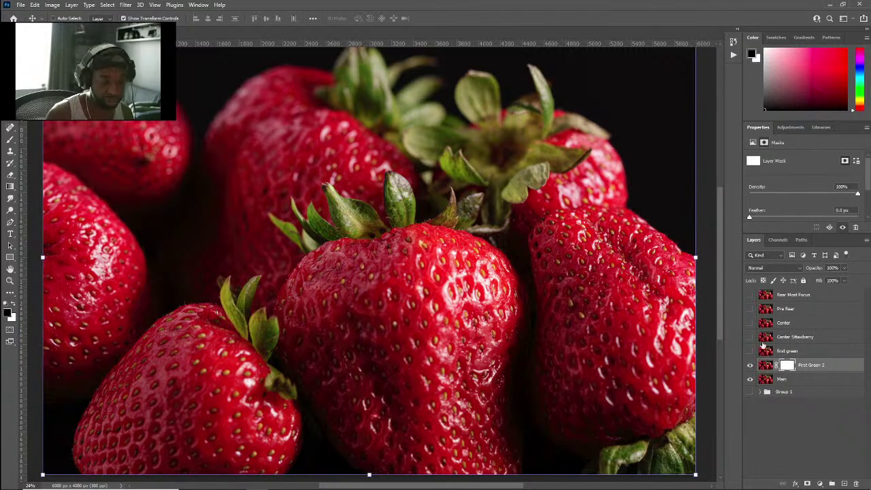
key("ctrl")
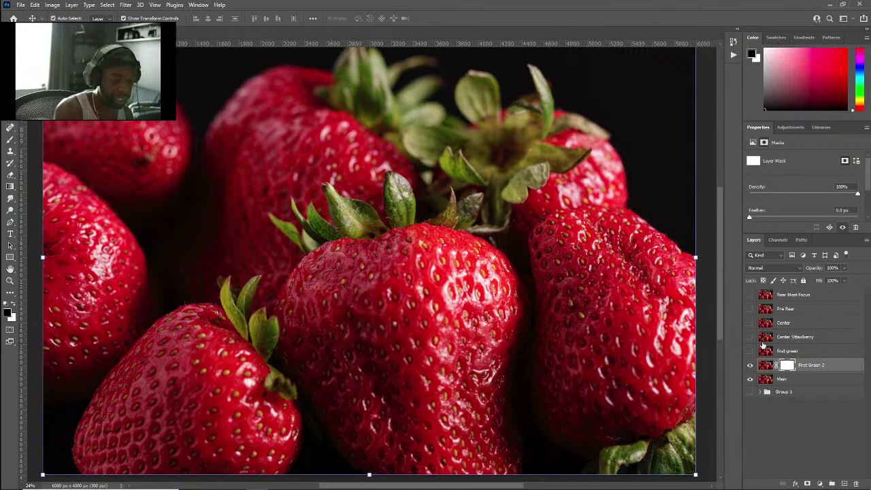
key("ctrl")
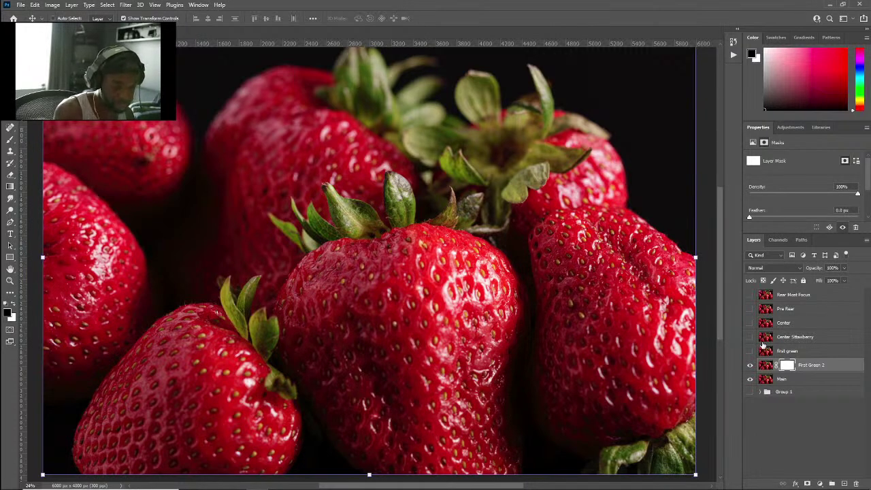
key("ctrl+i")
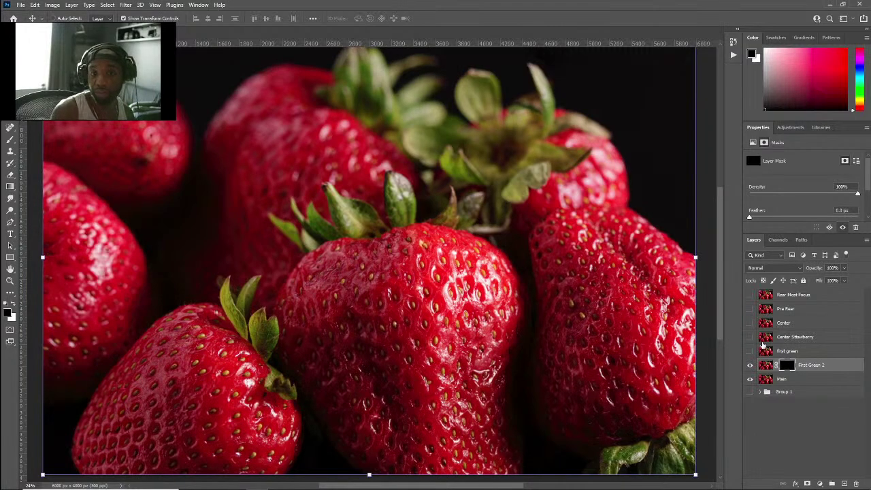
Step: Try reducing the First Green 2 mask's density to 0% and return it to 100%
scroll(506, 278, "up", 1)
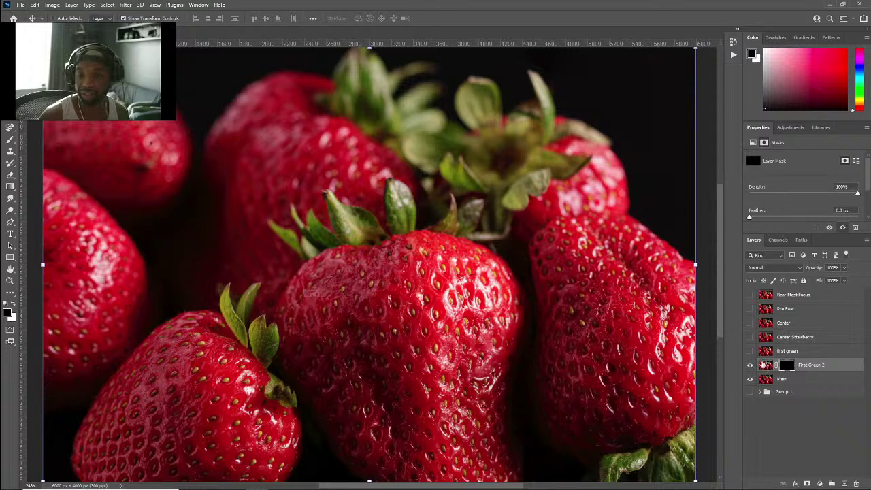
scroll(589, 303, "down", 1)
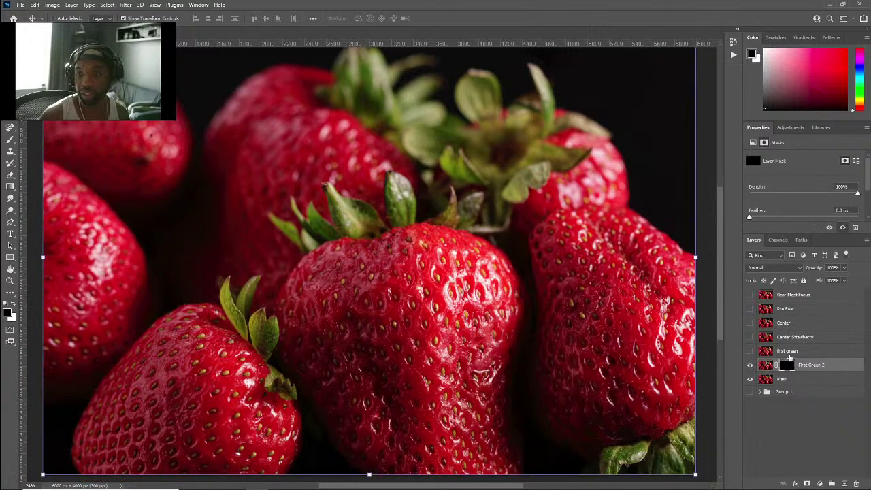
left_click(801, 195)
left_click_drag(801, 195, 730, 192)
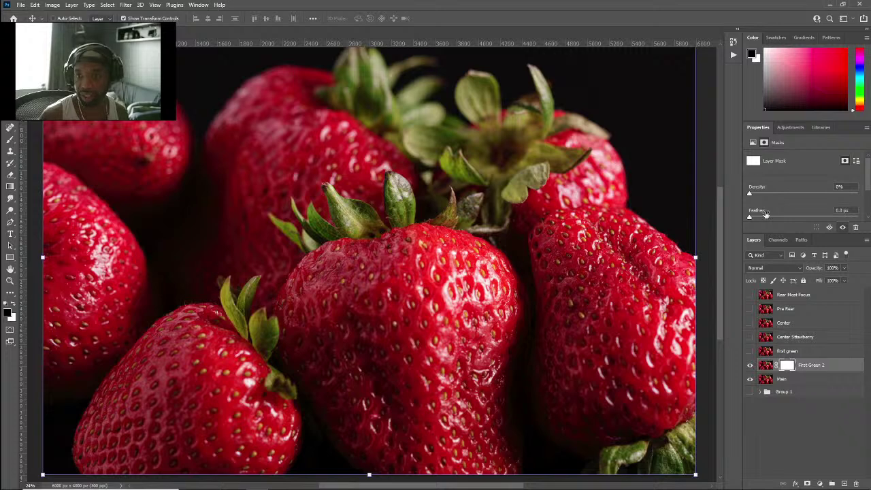
left_click_drag(765, 192, 715, 194)
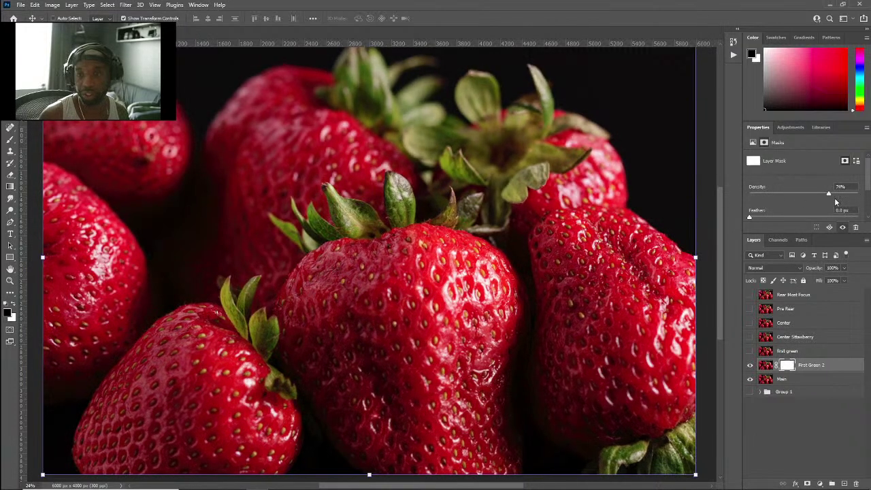
left_click_drag(836, 201, 858, 194)
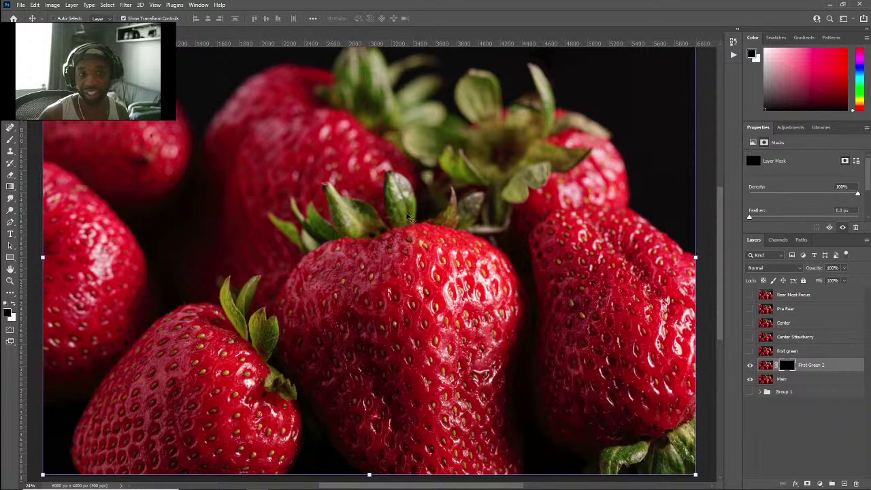
Step: Brush white on the First Green 2 mask over the center strawberry's leaves and upper edge and the neighbouring strawberry
left_click(10, 140)
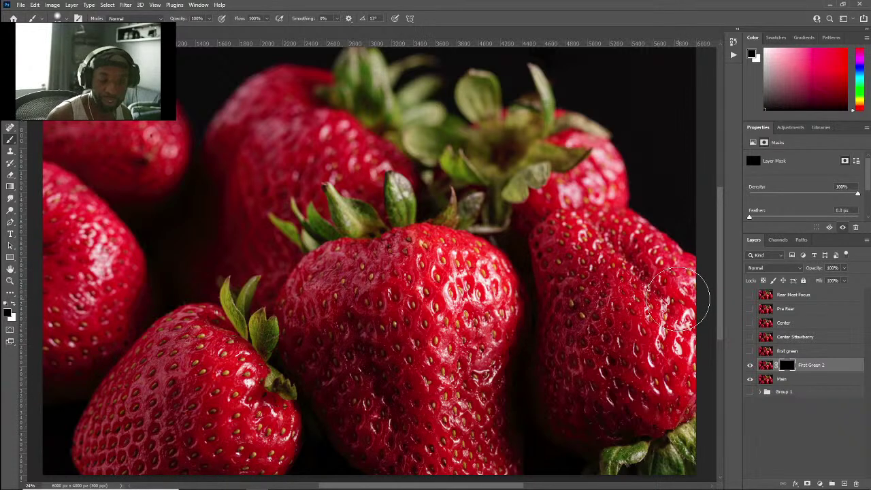
mouse_move(328, 238)
left_mouse_down()
mouse_move(336, 248)
mouse_move(341, 235)
left_mouse_up()
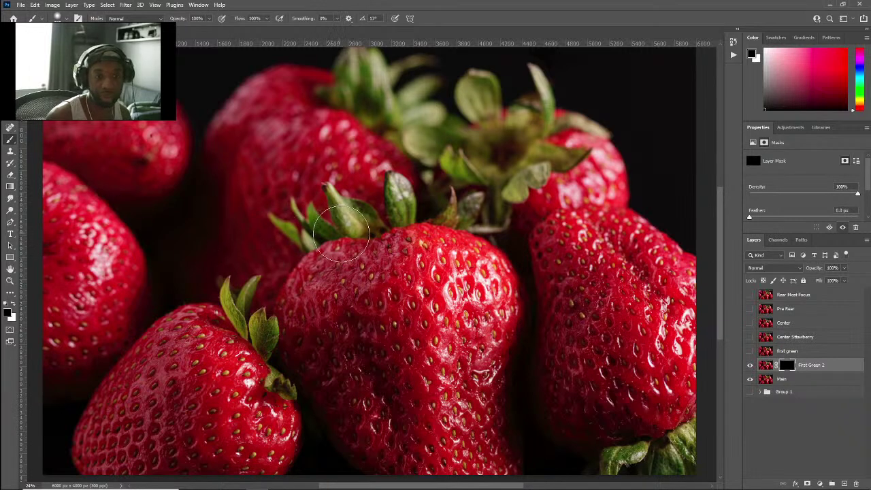
mouse_move(334, 231)
left_mouse_down()
mouse_move(345, 233)
mouse_move(278, 237)
mouse_move(282, 245)
mouse_move(287, 237)
mouse_move(290, 258)
mouse_move(280, 258)
left_mouse_up()
mouse_move(334, 226)
left_mouse_down()
mouse_move(334, 265)
mouse_move(344, 233)
mouse_move(334, 237)
left_mouse_up()
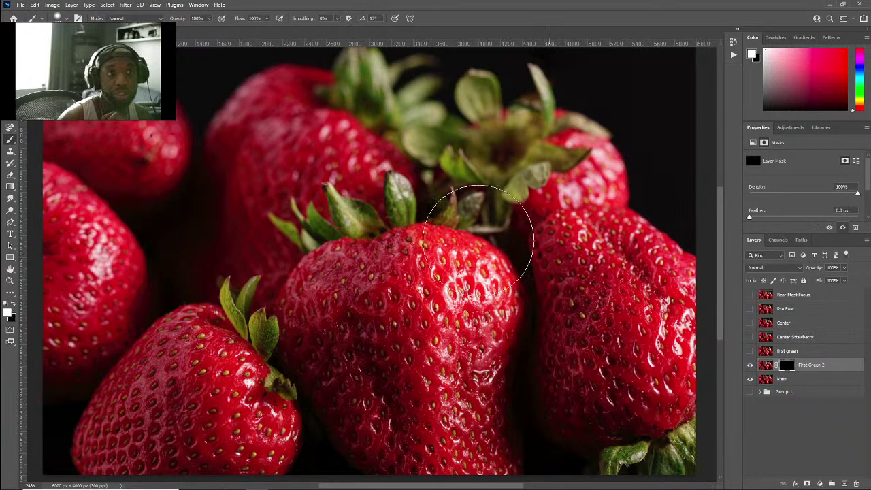
mouse_move(422, 231)
left_mouse_down()
mouse_move(321, 243)
mouse_move(340, 263)
left_mouse_up()
mouse_move(505, 206)
left_mouse_down()
mouse_move(460, 222)
mouse_move(476, 219)
left_mouse_up()
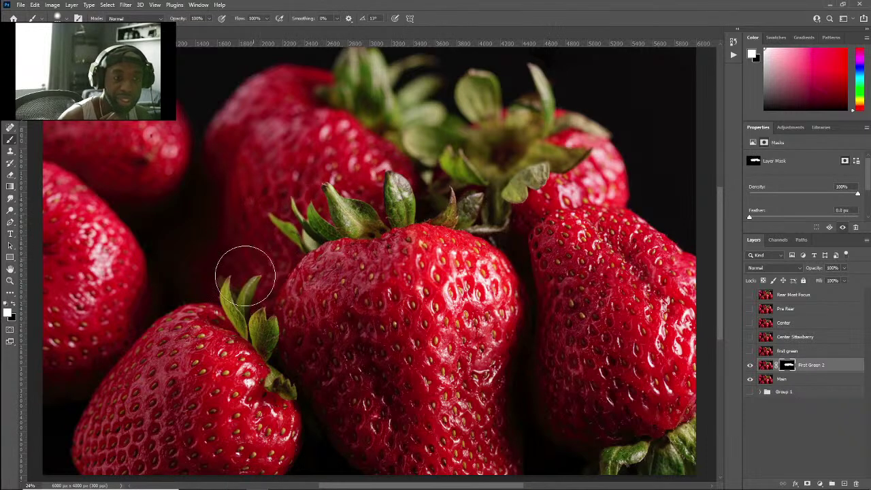
mouse_move(107, 281)
left_mouse_down()
mouse_move(77, 298)
mouse_move(106, 304)
mouse_move(131, 293)
mouse_move(138, 272)
mouse_move(102, 253)
mouse_move(178, 241)
mouse_move(124, 246)
left_mouse_up()
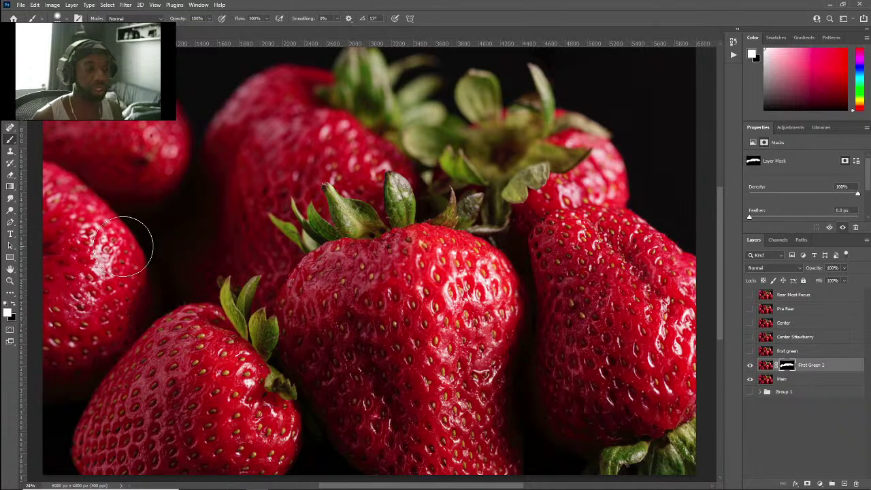
Step: Refine the First Green 2 mask around the center strawberry's leaves, swapping black and white paint and finishing with white
scroll(146, 234, "right", 5)
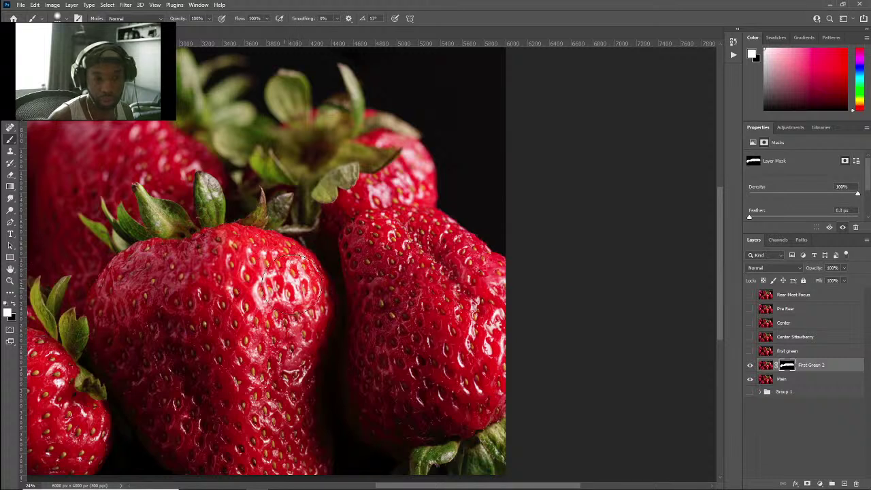
key("x")
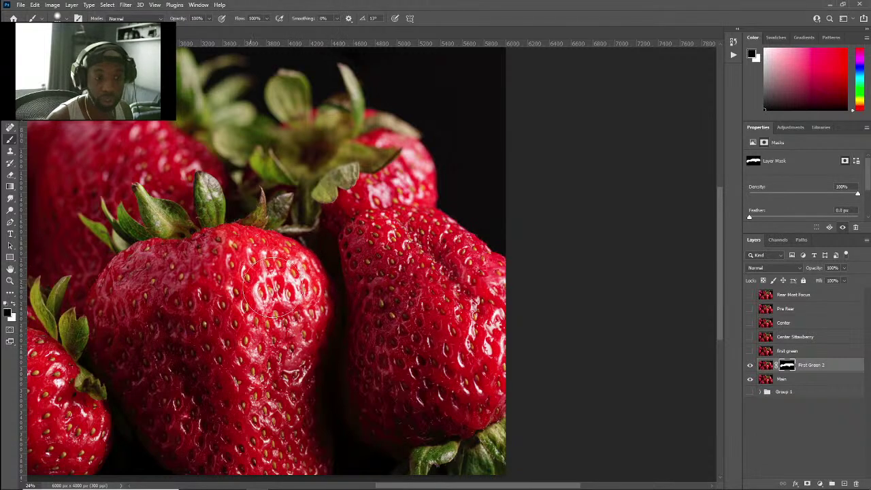
key("x")
key("x")
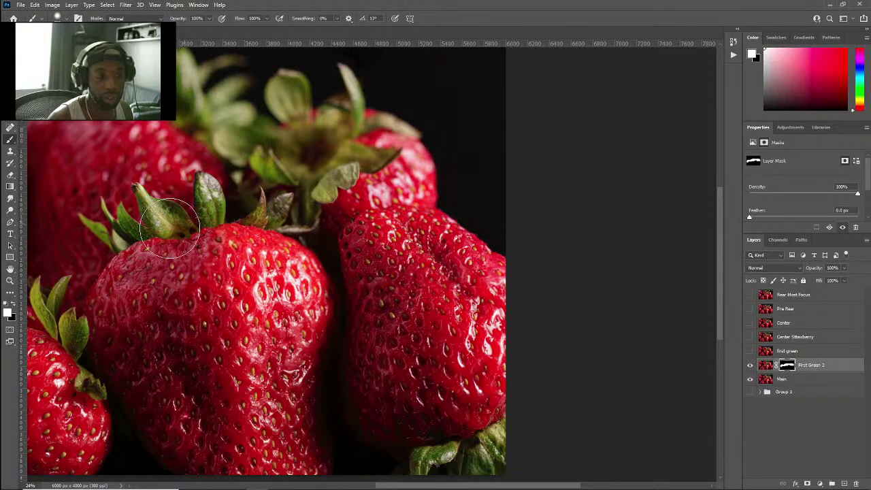
key("x")
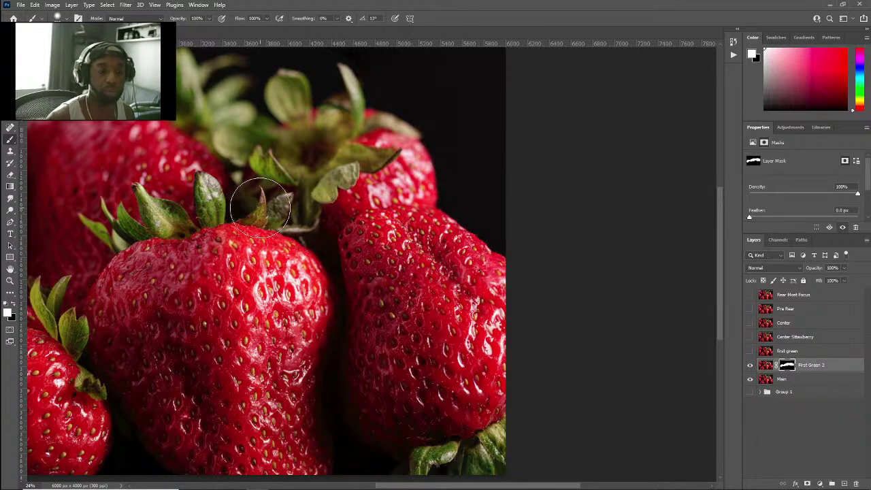
scroll(261, 207, "left", 2)
scroll(260, 207, "left", 7)
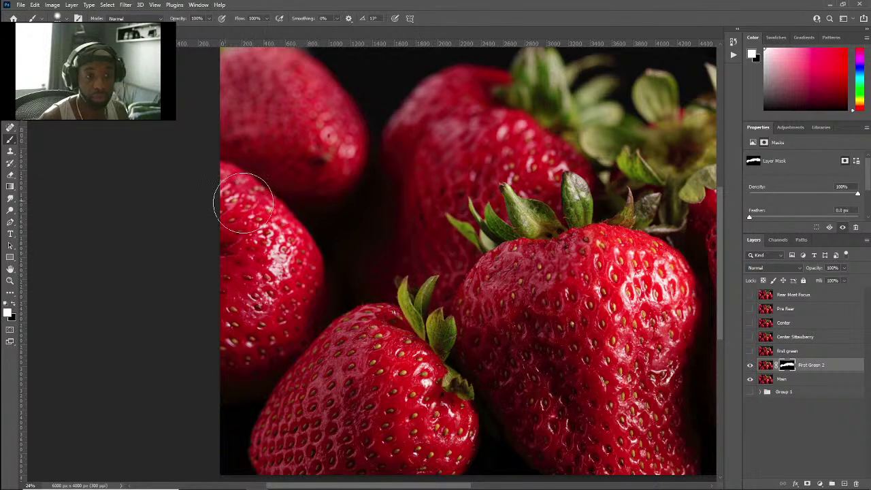
Step: Show the first green layer to inspect its sharp areas across the strawberries, and hide it again
left_click(766, 352)
scroll(436, 243, "right", 5)
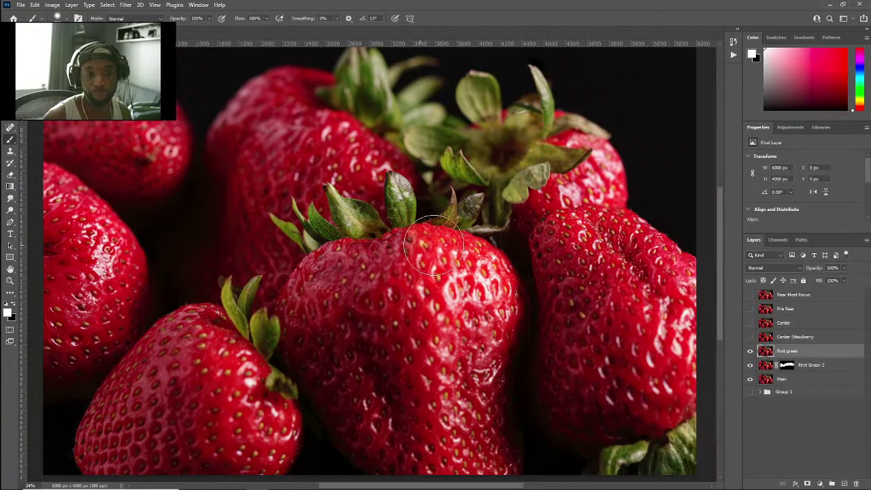
scroll(435, 245, "left", 1)
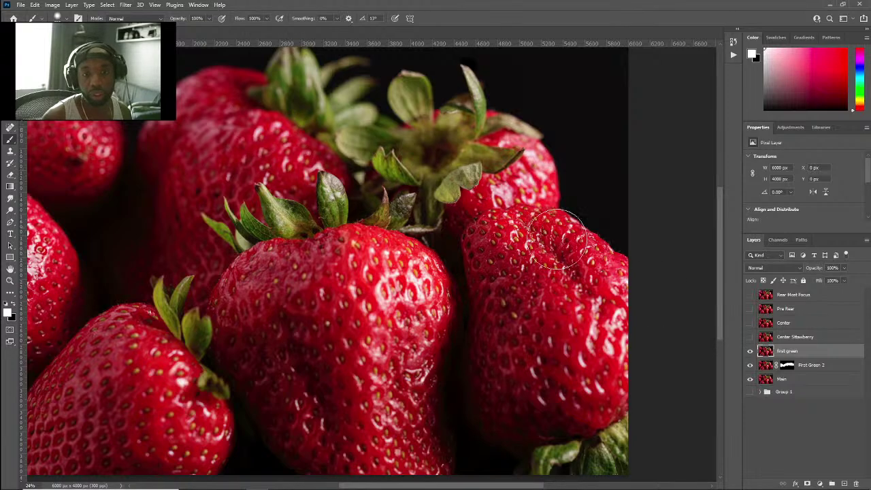
left_click(751, 354)
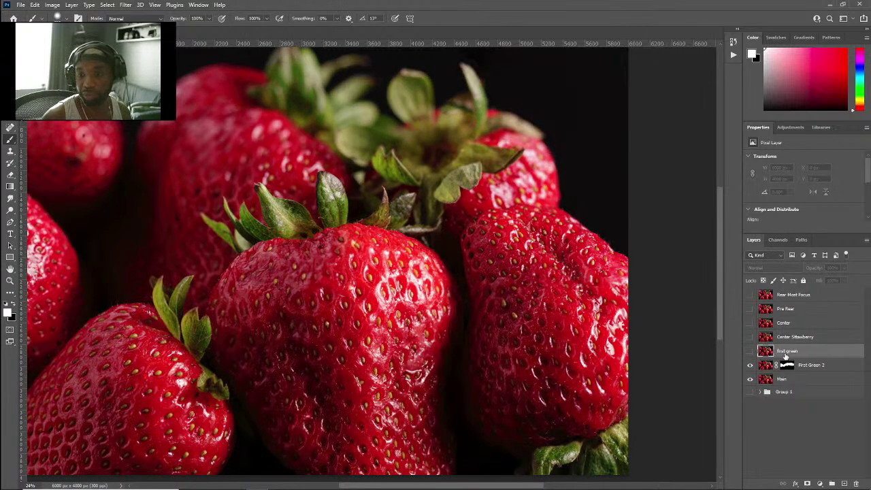
Step: Make the Center Strawberry layer visible, add a layer mask to it, and invert the mask to black
left_click(751, 338)
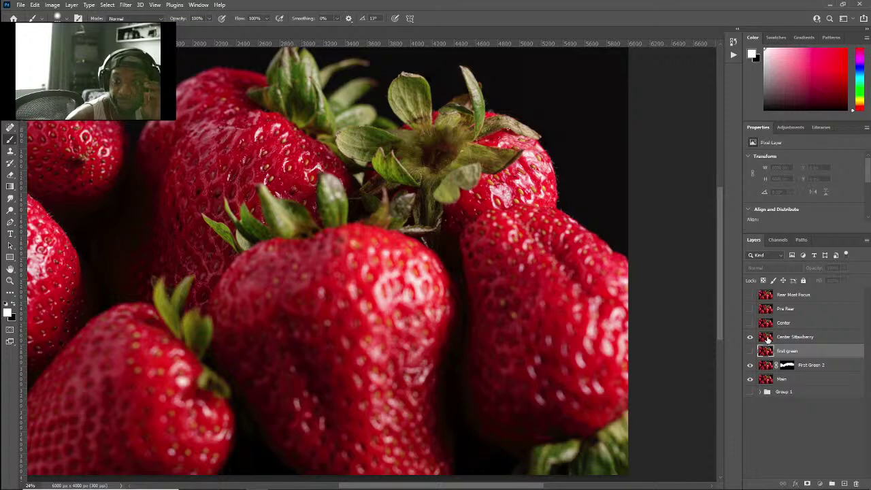
left_click(769, 338)
left_click(807, 484)
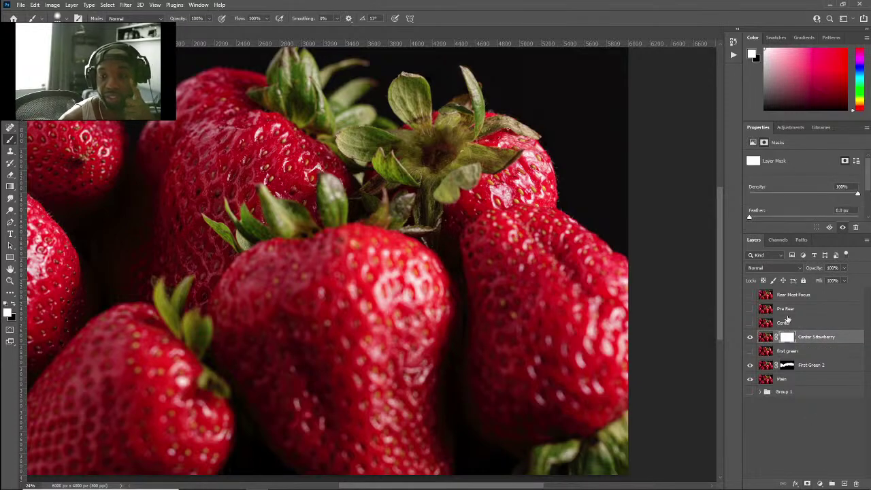
key("ctrl+i")
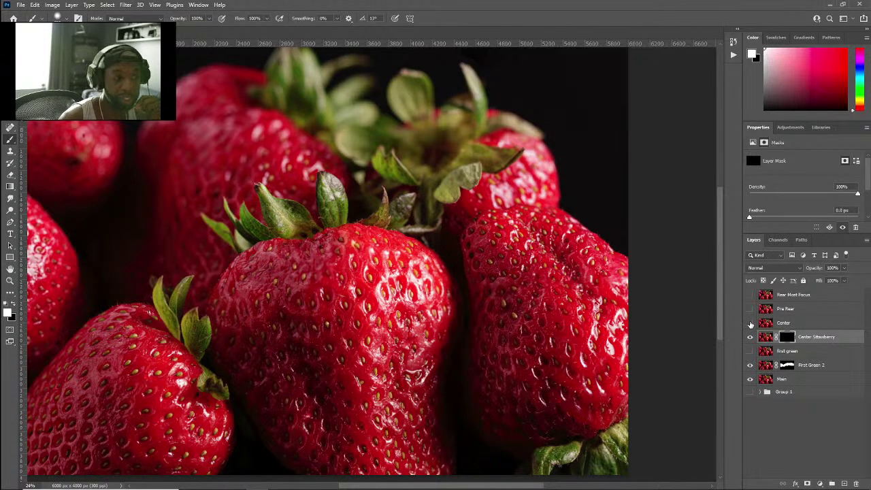
Step: Brush white on the Center Strawberry mask over the strawberry behind the front center one and the leafy strawberry beside it
mouse_move(267, 170)
left_mouse_down()
mouse_move(344, 175)
mouse_move(354, 191)
mouse_move(278, 180)
left_mouse_up()
key("x")
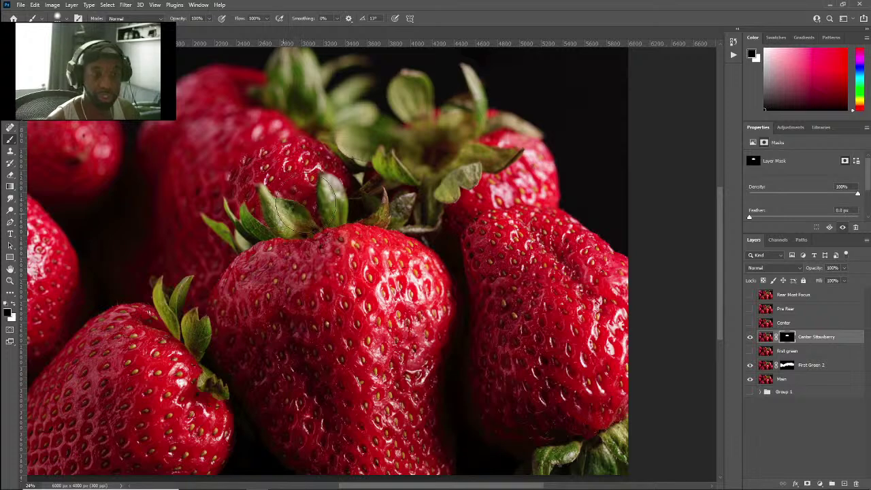
key("x")
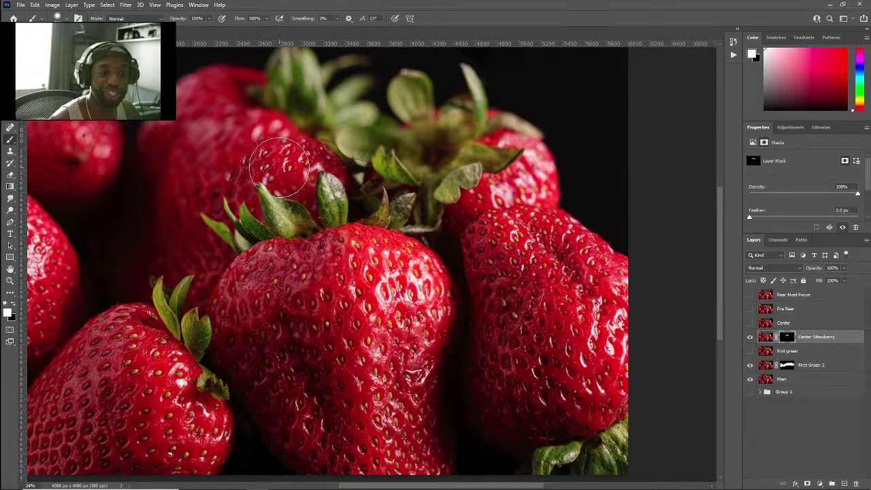
right_click(304, 143, "alt")
left_click_drag(304, 143, 279, 146)
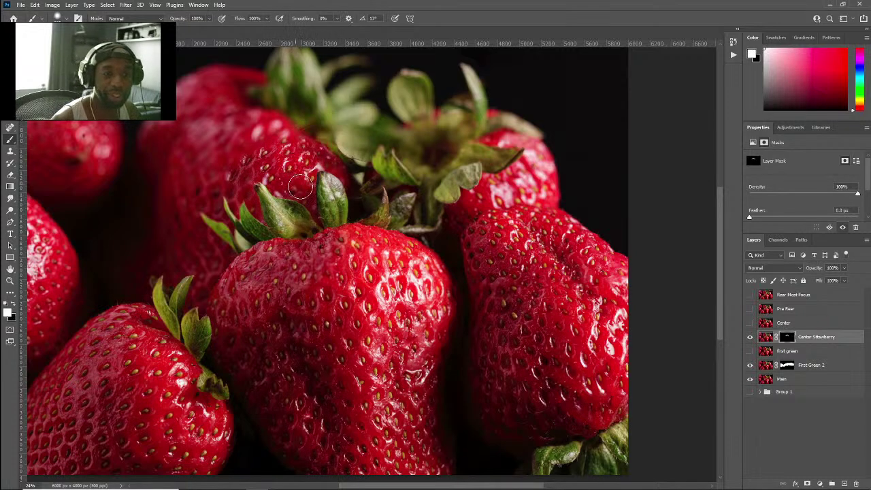
mouse_move(352, 151)
left_mouse_down()
mouse_move(373, 177)
mouse_move(420, 176)
mouse_move(434, 162)
mouse_move(409, 154)
mouse_move(507, 145)
mouse_move(445, 182)
mouse_move(467, 183)
mouse_move(453, 189)
mouse_move(461, 184)
mouse_move(461, 193)
mouse_move(516, 185)
mouse_move(482, 198)
mouse_move(489, 202)
mouse_move(525, 196)
left_mouse_up()
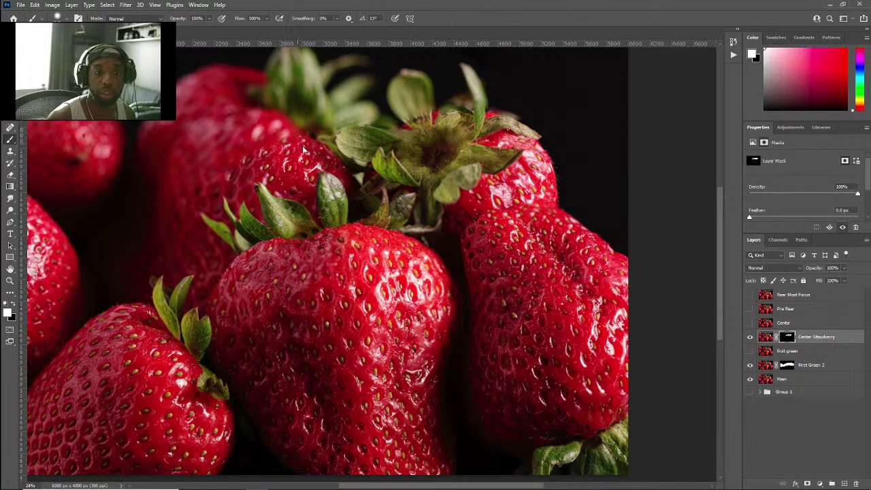
mouse_move(261, 150)
left_mouse_down()
mouse_move(224, 141)
mouse_move(207, 147)
mouse_move(210, 163)
mouse_move(199, 171)
mouse_move(255, 174)
left_mouse_up()
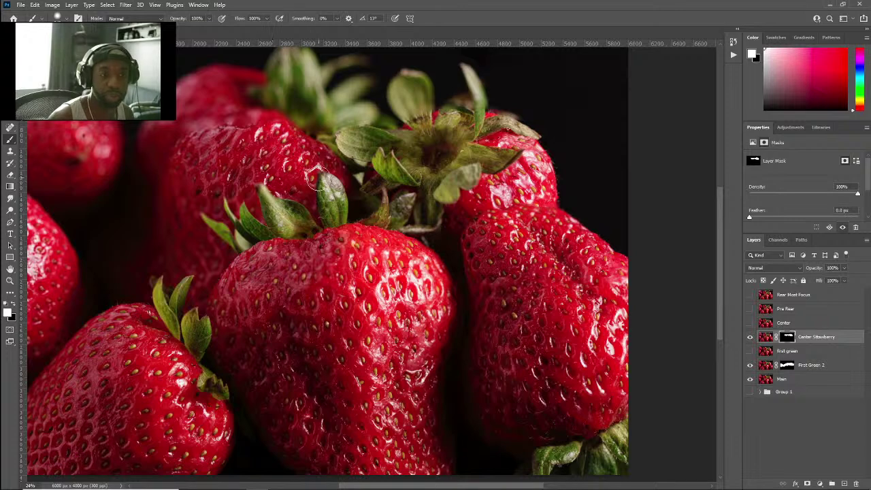
Step: Refine the Center Strawberry mask around the front strawberry's leaf tips with black and white, extending white down the strawberry behind
key("x")
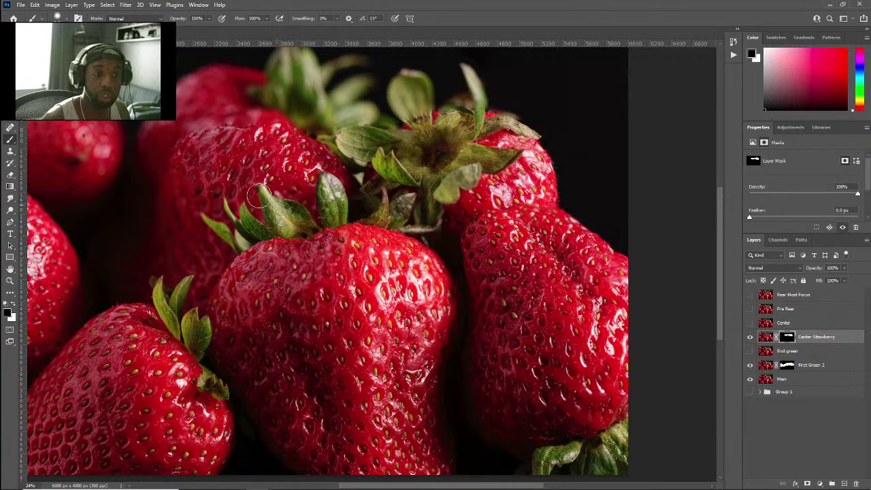
key("x")
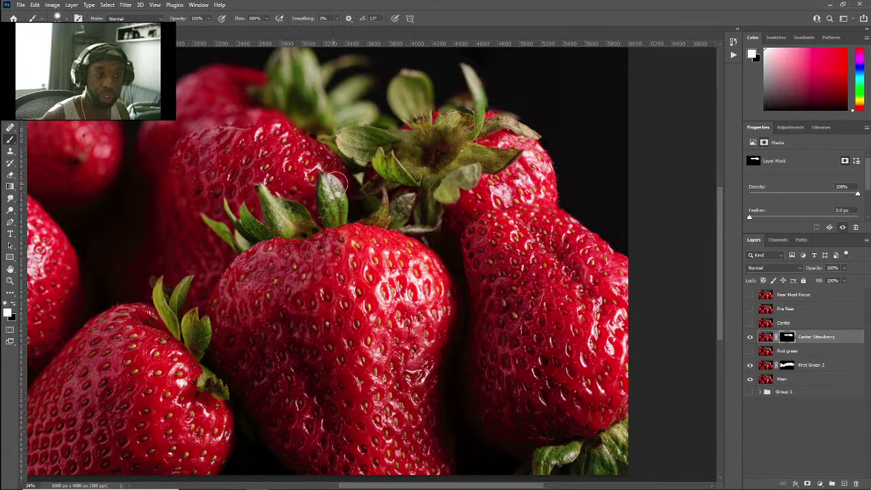
key("x")
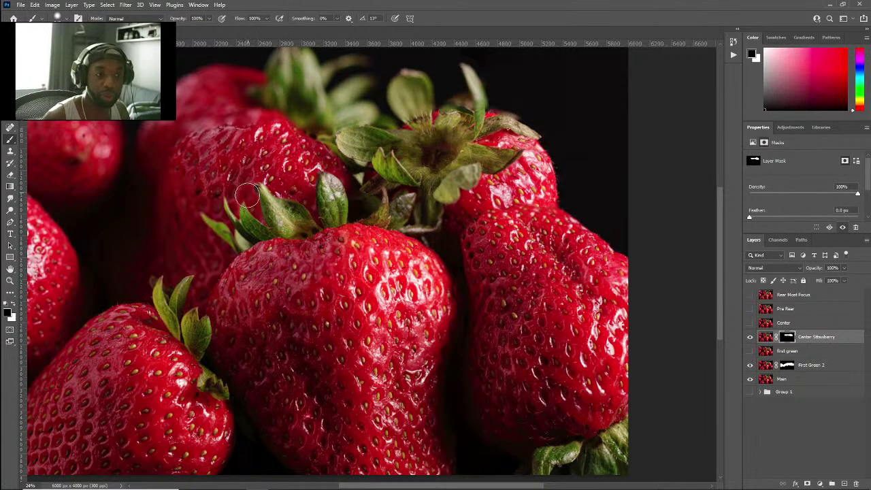
key("x")
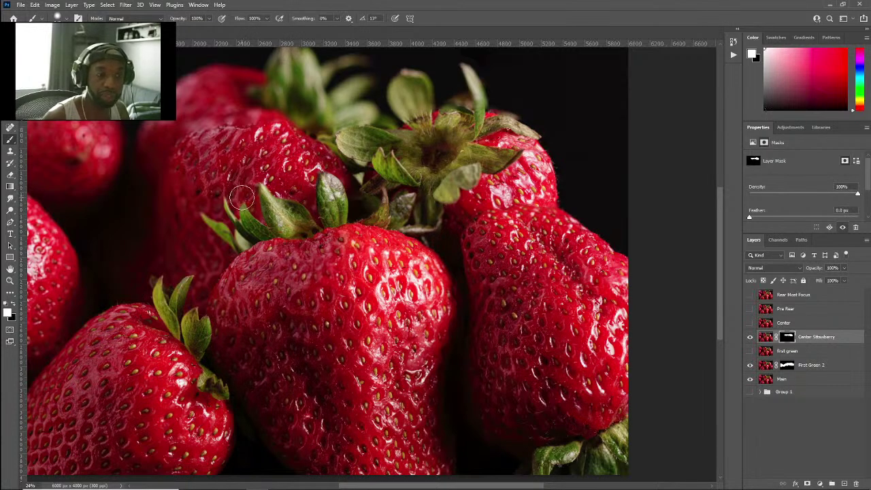
left_click(230, 197)
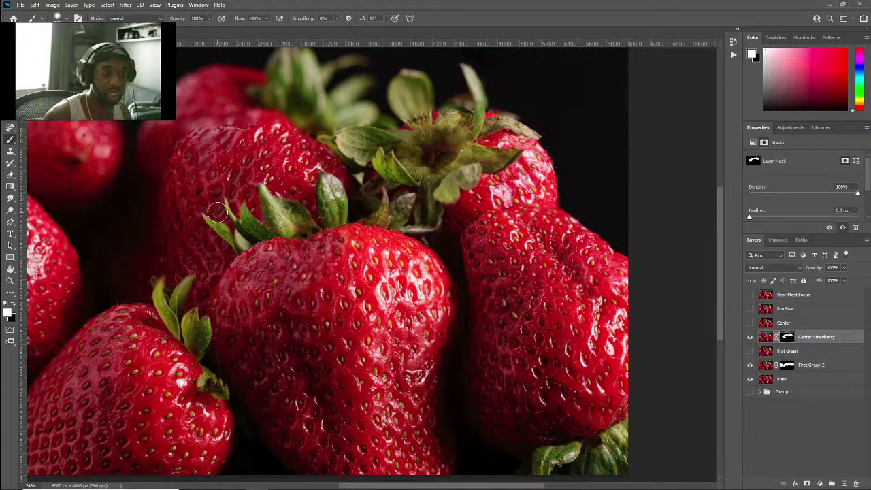
Step: Paint the Center Strawberry mask along the upper edge of the far-left strawberry, swapping white and black to clean the transition
scroll(217, 212, "left", 5)
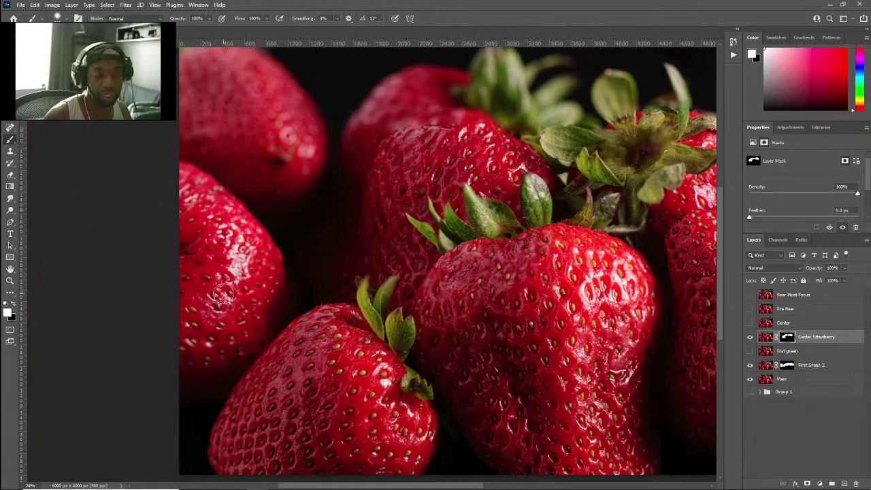
left_click_drag(279, 224, 272, 229)
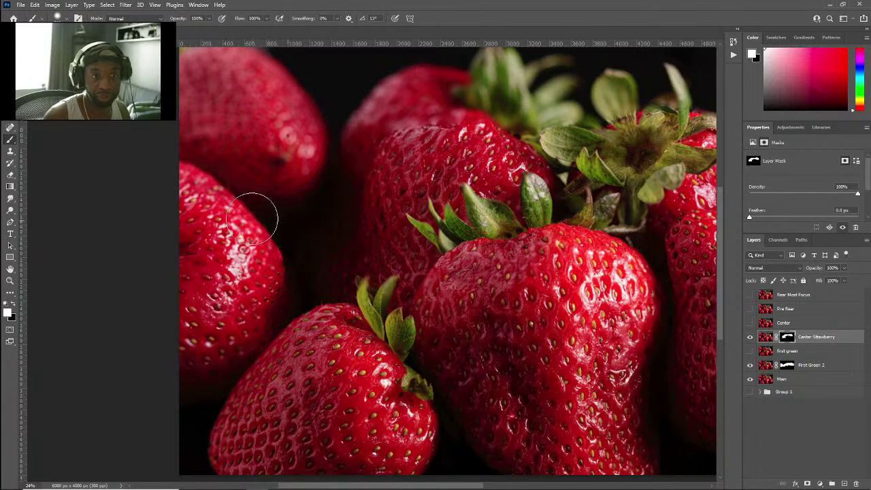
key("x")
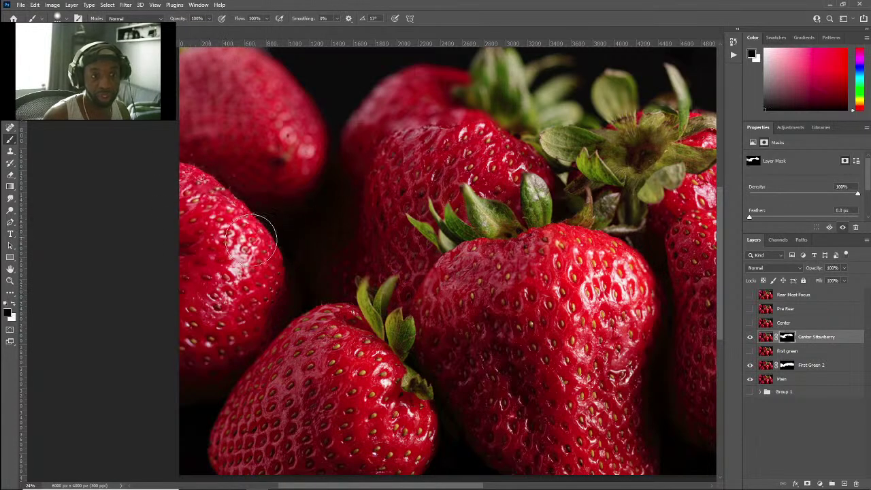
key("x")
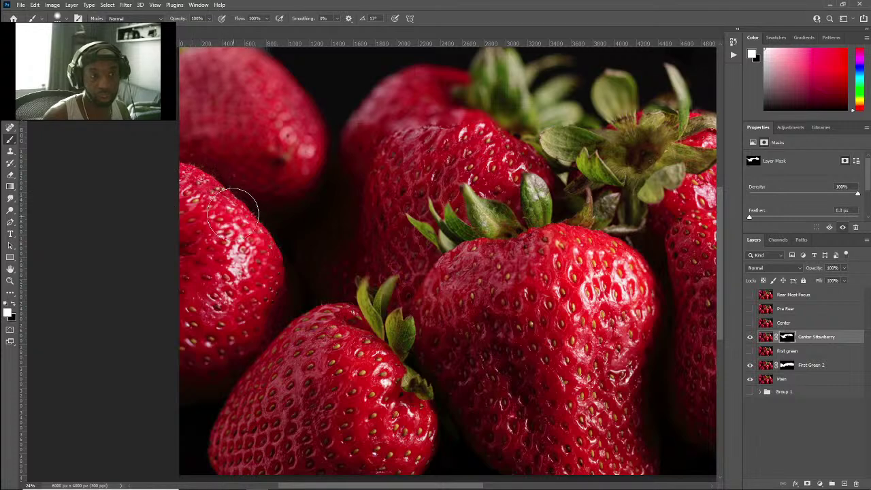
key("x")
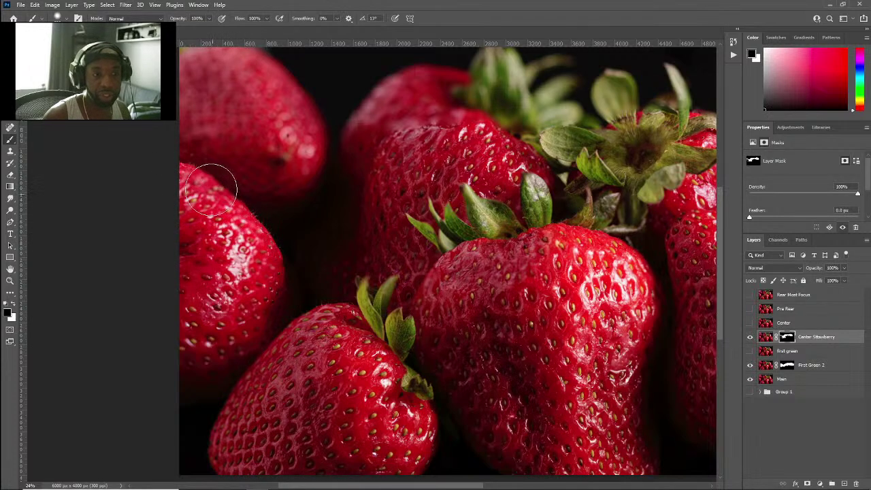
key("x")
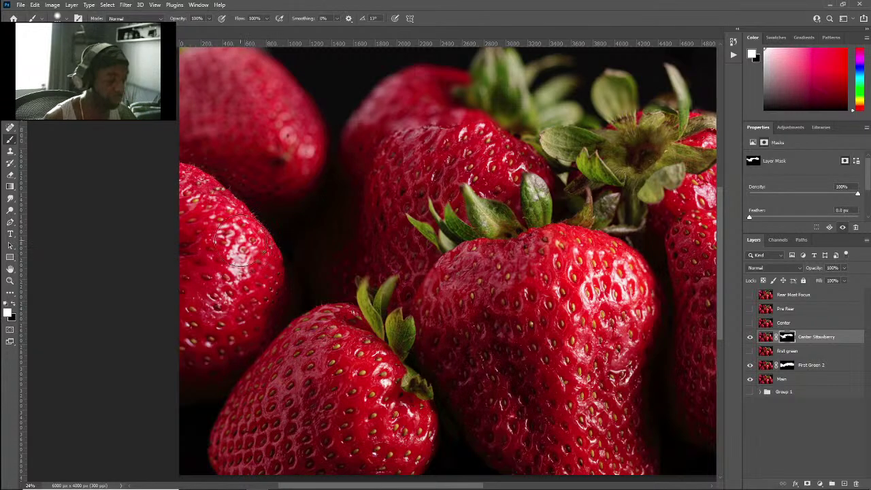
Step: Refine the Center Strawberry mask around the small leaves above the front strawberry and the neighbouring stem's leaves, alternating black and white
scroll(171, 253, "down", 3)
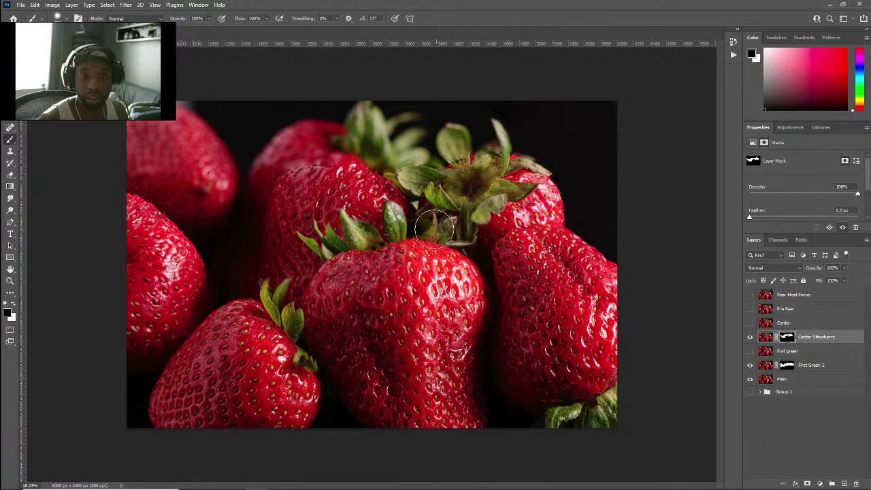
key("x")
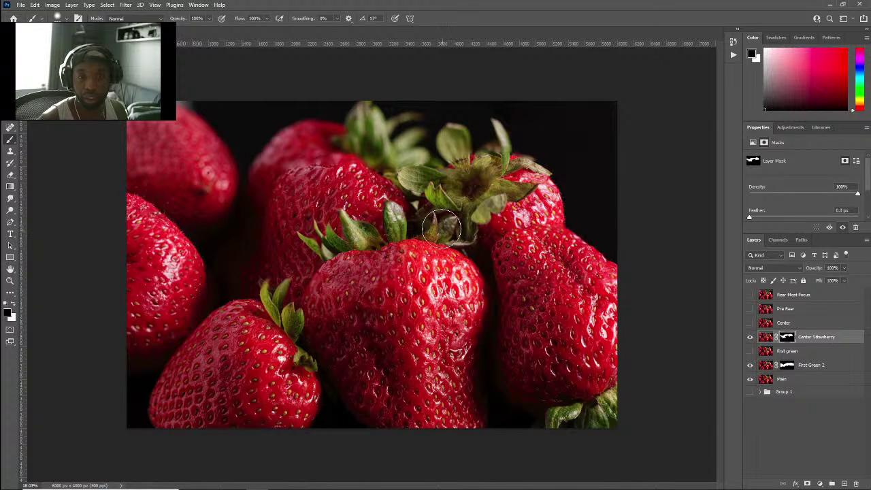
mouse_move(427, 202)
left_mouse_down()
mouse_move(436, 230)
mouse_move(423, 242)
left_mouse_up()
key("x")
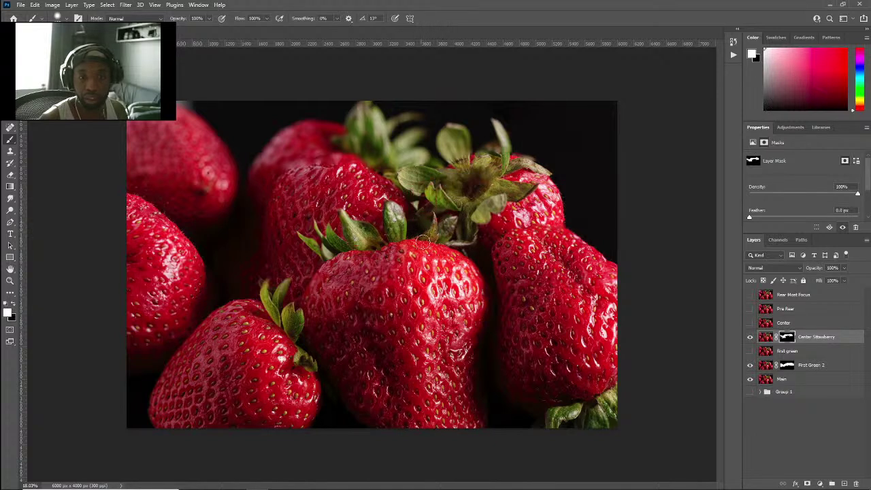
key("x")
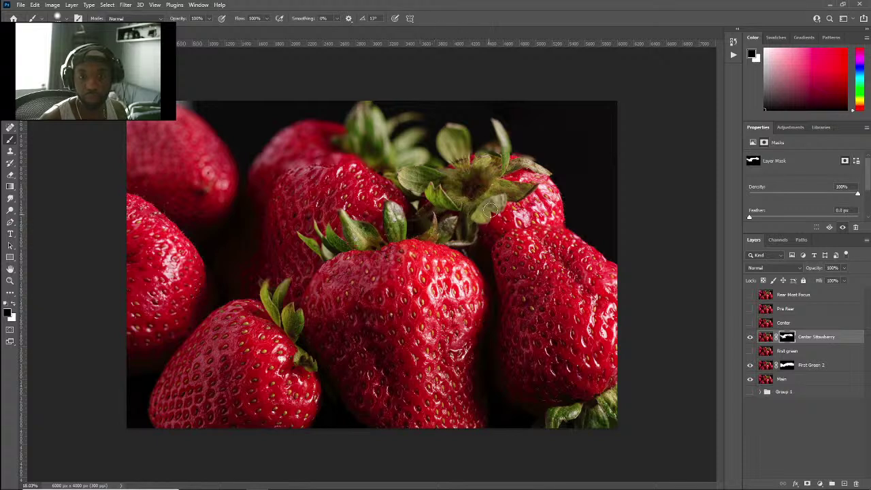
key("x")
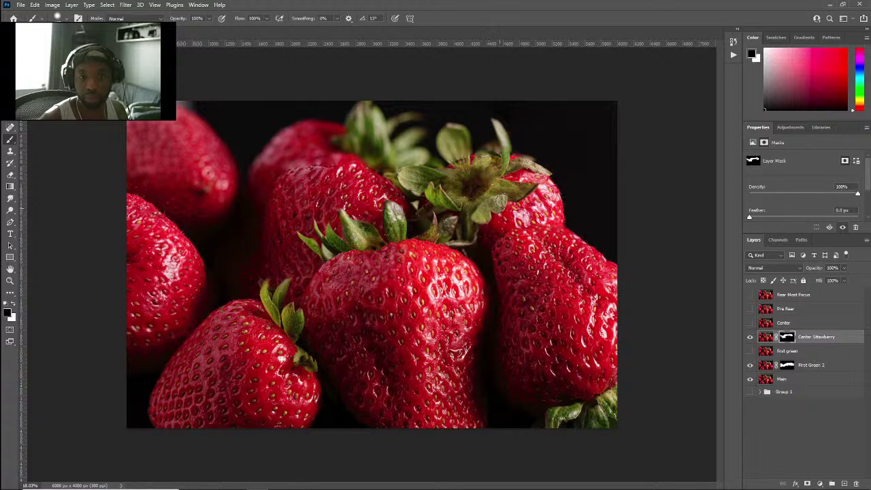
key("x")
key("x")
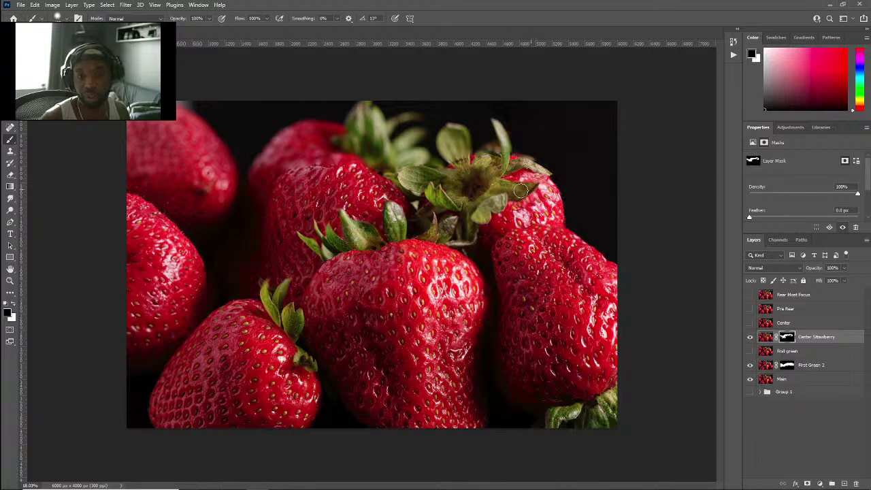
key("x")
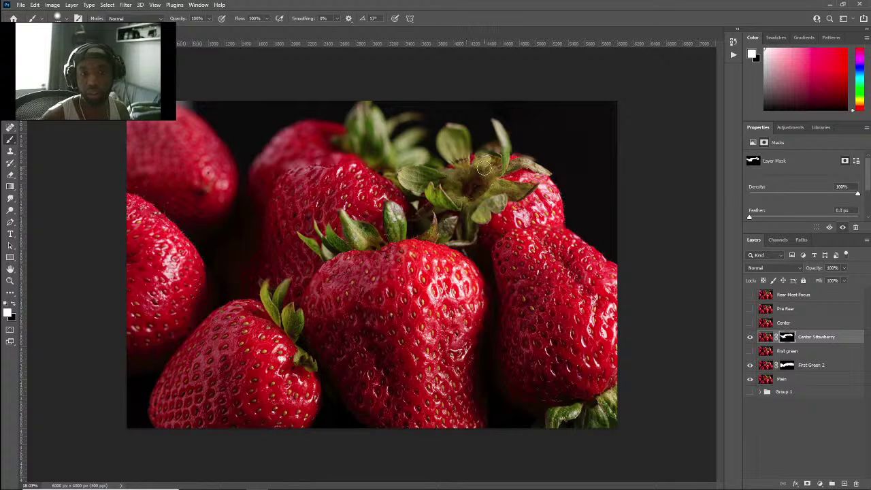
Step: Compare the image with the Center layer shown and hidden, leaving the layer visible
left_click(751, 323)
left_click(751, 323)
left_click(751, 323)
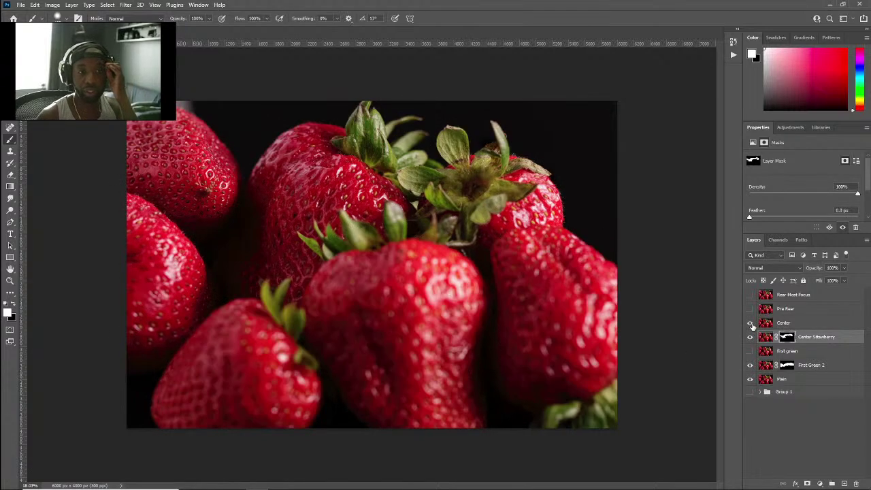
left_click(751, 324)
left_click(750, 323)
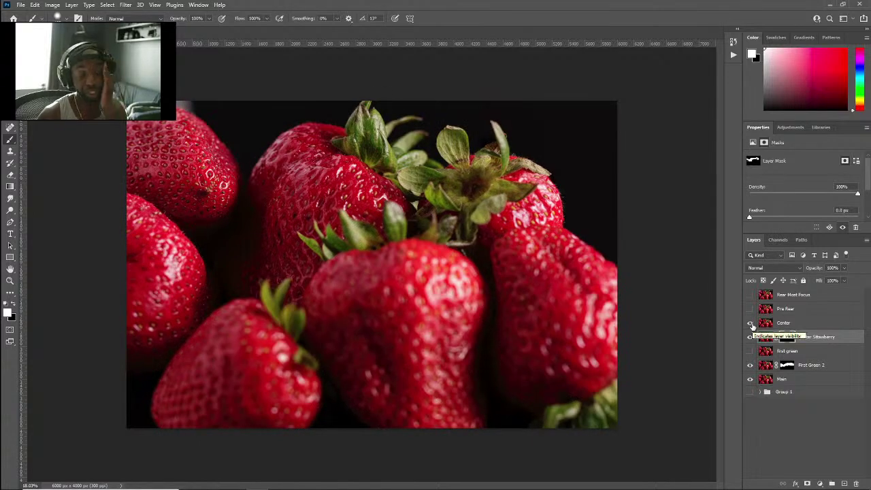
Step: Add a layer mask to the Center layer and invert the mask to black
left_click(773, 325)
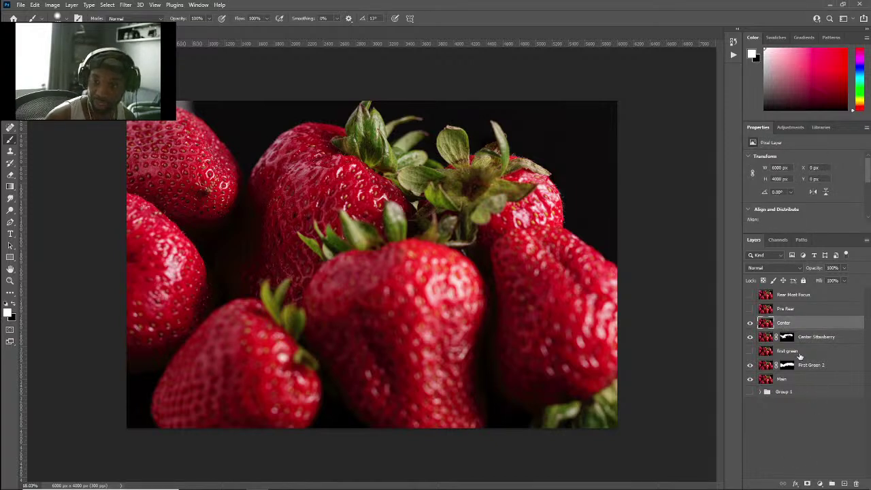
left_click(807, 484)
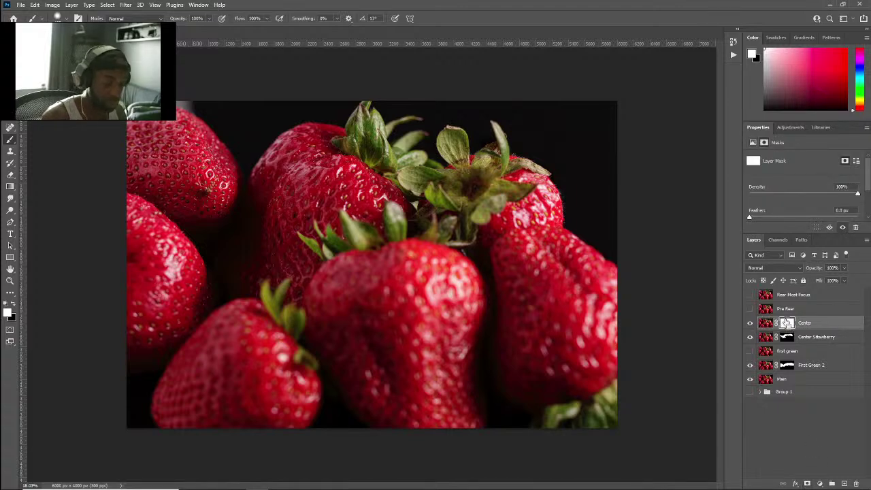
key("ctrl+i")
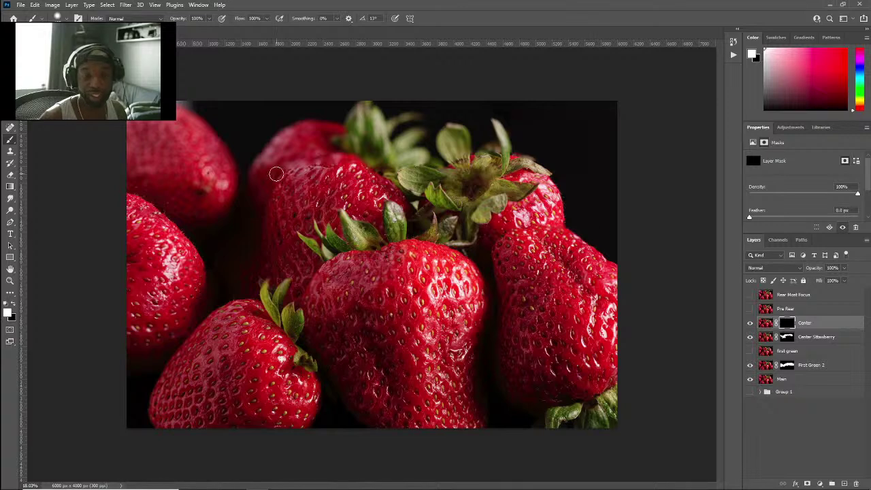
scroll(492, 187, "up", 4)
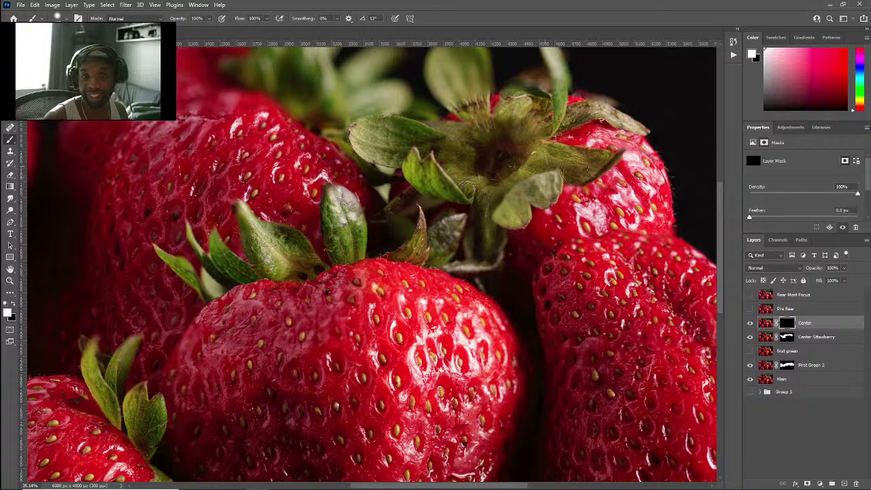
Step: Compare the image with the first green and Center Strawberry layers shown and hidden, leaving the first green layer visible
key("x")
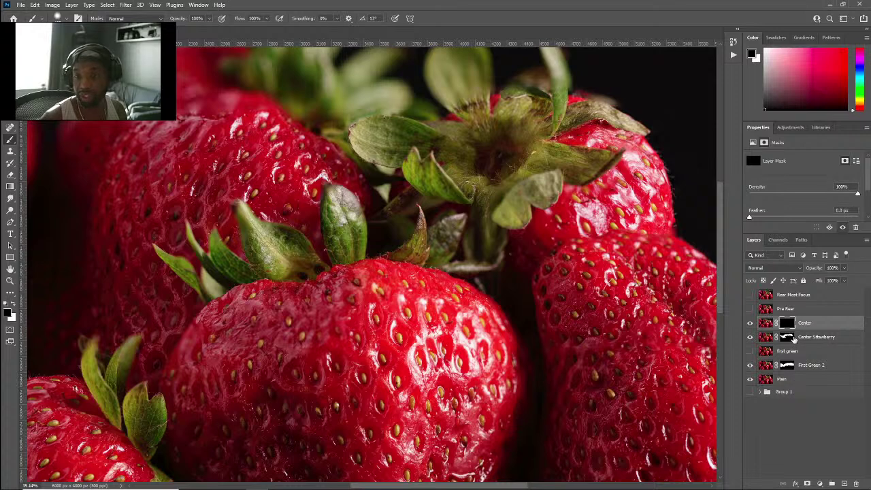
left_click(790, 337)
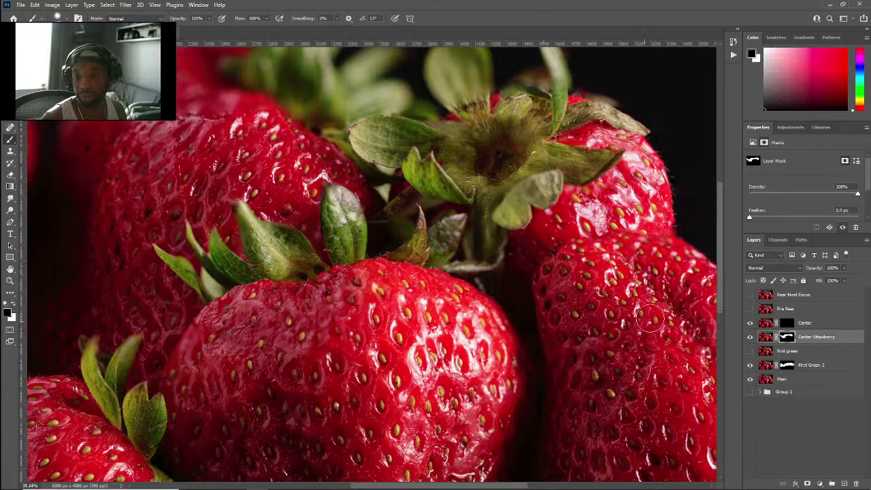
left_click(750, 350)
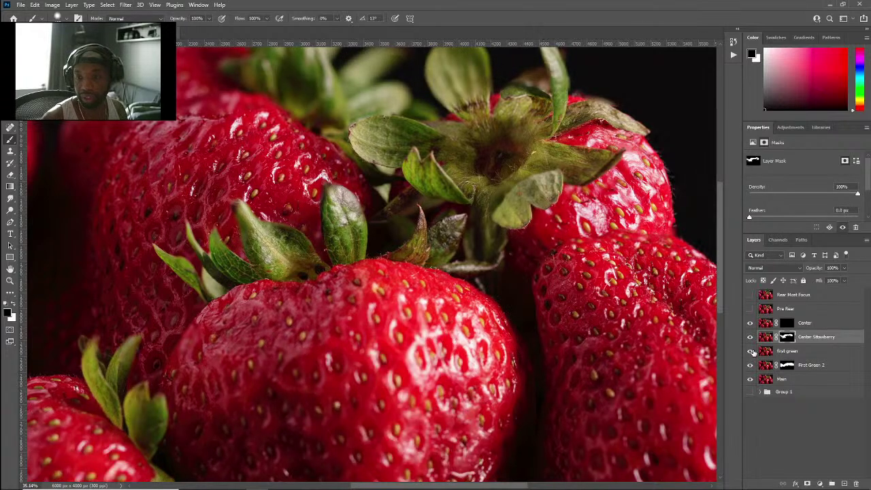
mouse_move(750, 338)
left_mouse_down()
mouse_move(750, 325)
mouse_move(751, 338)
left_mouse_up()
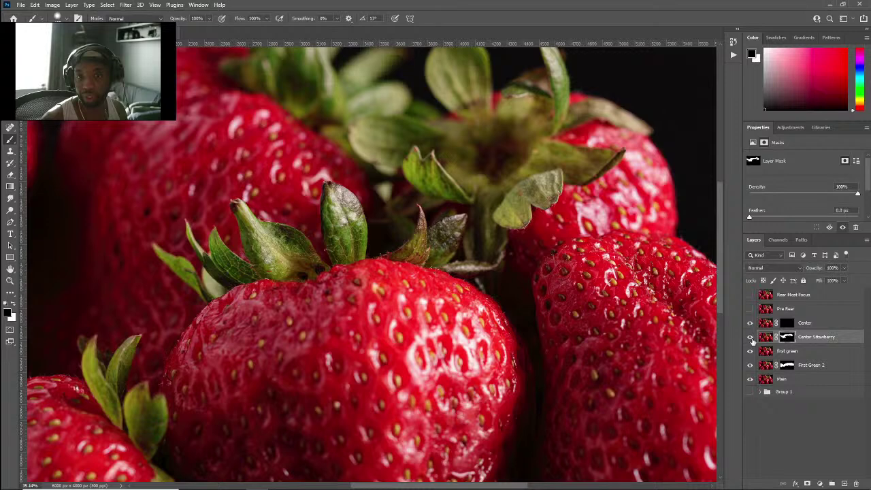
left_click(750, 351)
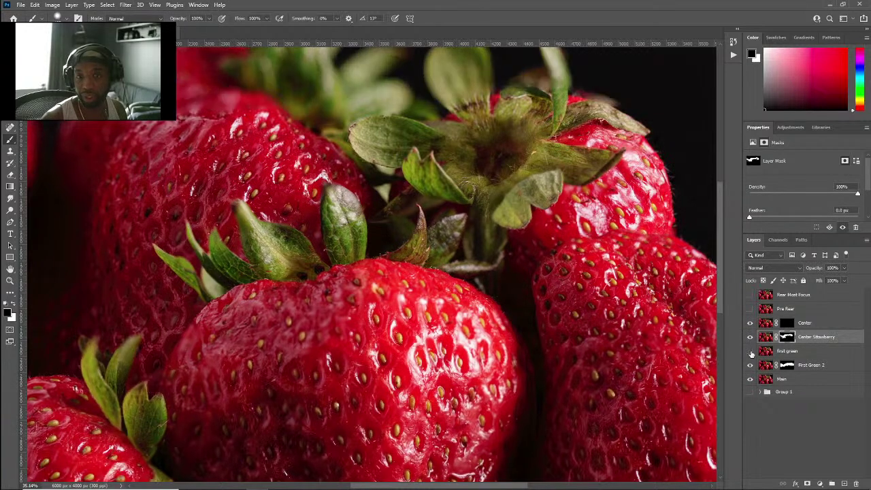
left_click(750, 351)
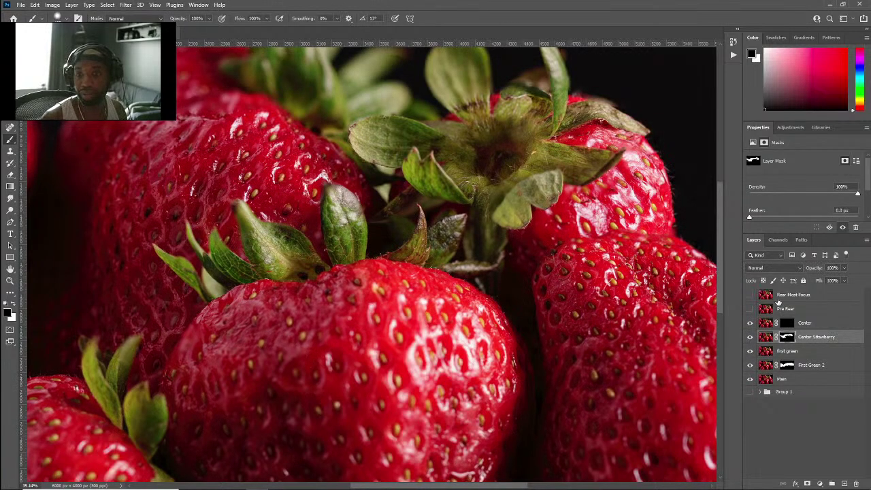
Step: Paint white on the Center mask over the leaves and stem base of the rear-right strawberry, then switch the brush colour back to black
left_click(786, 324)
key("x")
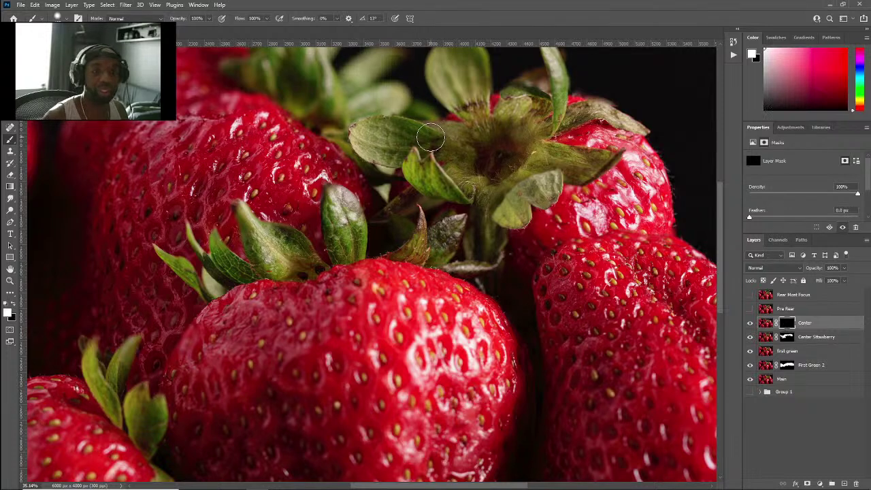
left_click_drag(466, 171, 463, 150)
mouse_move(513, 130)
left_mouse_down()
mouse_move(503, 155)
mouse_move(602, 112)
mouse_move(577, 115)
mouse_move(615, 115)
mouse_move(585, 122)
mouse_move(597, 142)
mouse_move(630, 139)
mouse_move(516, 125)
mouse_move(560, 122)
mouse_move(490, 129)
mouse_move(536, 119)
left_mouse_up()
key("x")
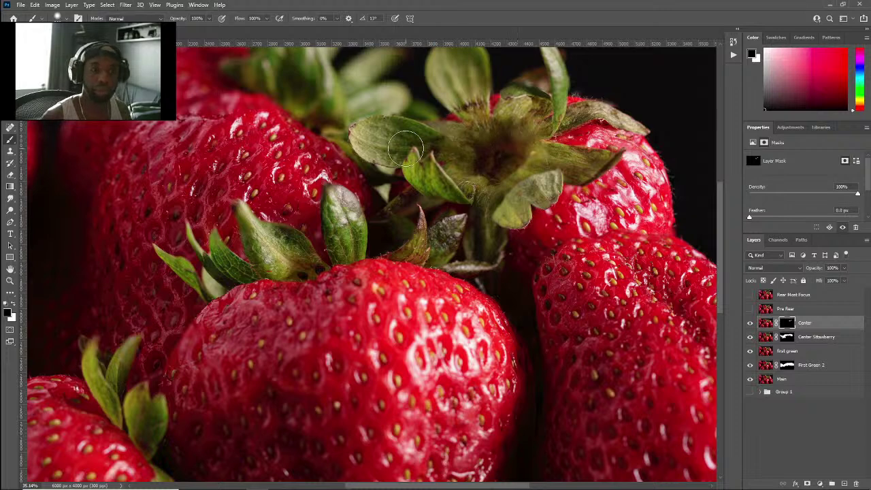
Step: Compare the whole image with the Center layer's mask enabled and disabled
key("ctrl+0")
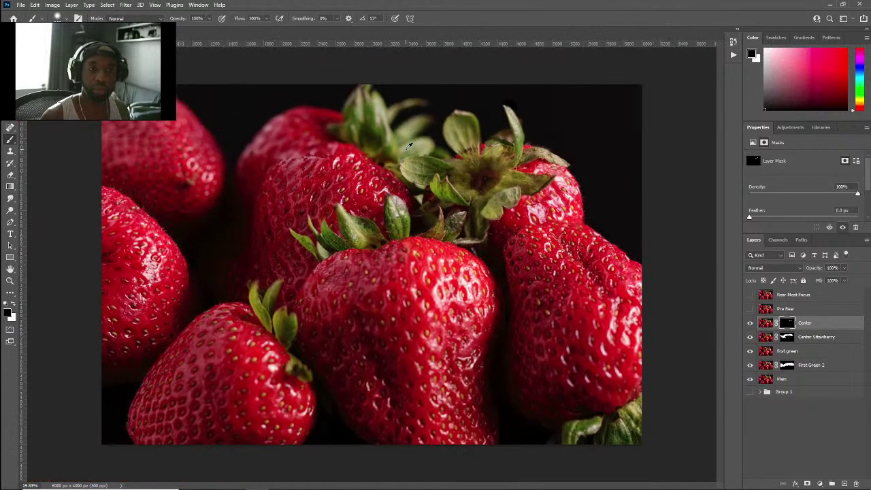
left_click(784, 324, "shift")
left_click(786, 325, "shift")
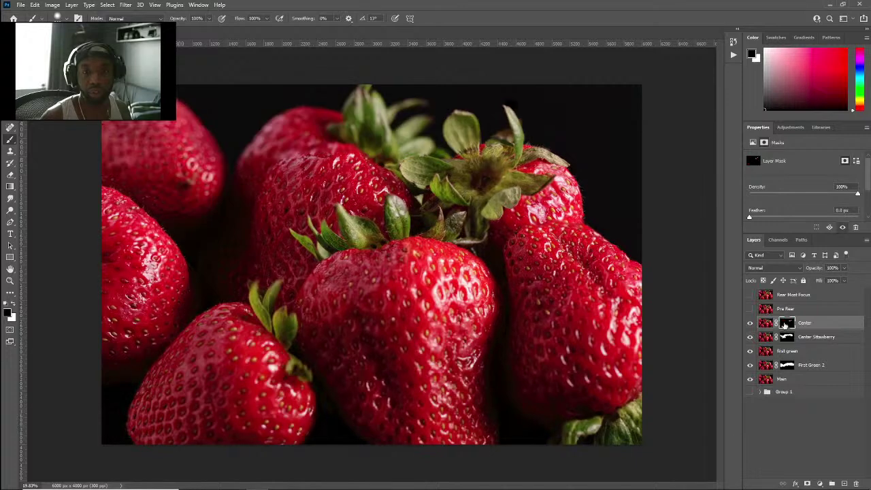
left_click(786, 325, "shift")
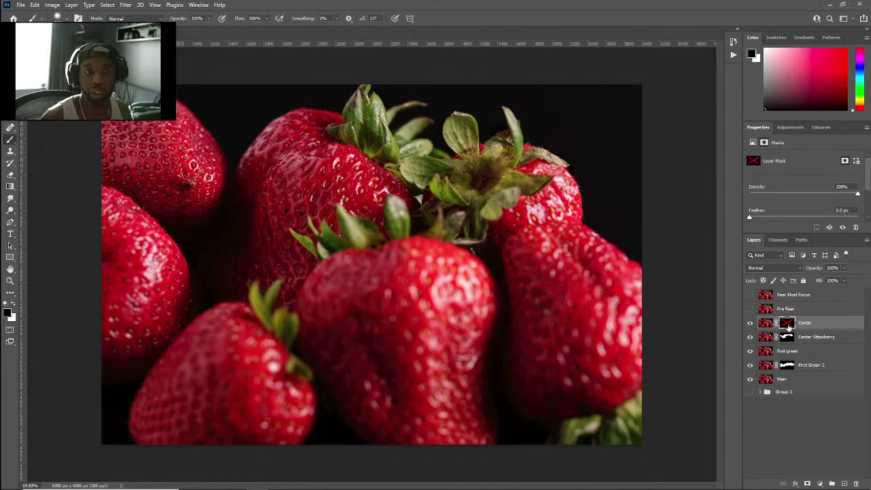
left_click(787, 328, "shift")
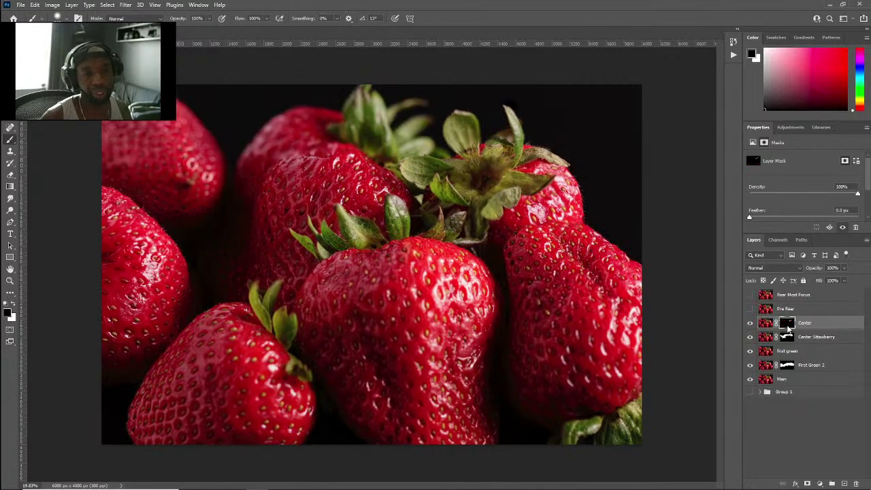
left_click(787, 328, "shift")
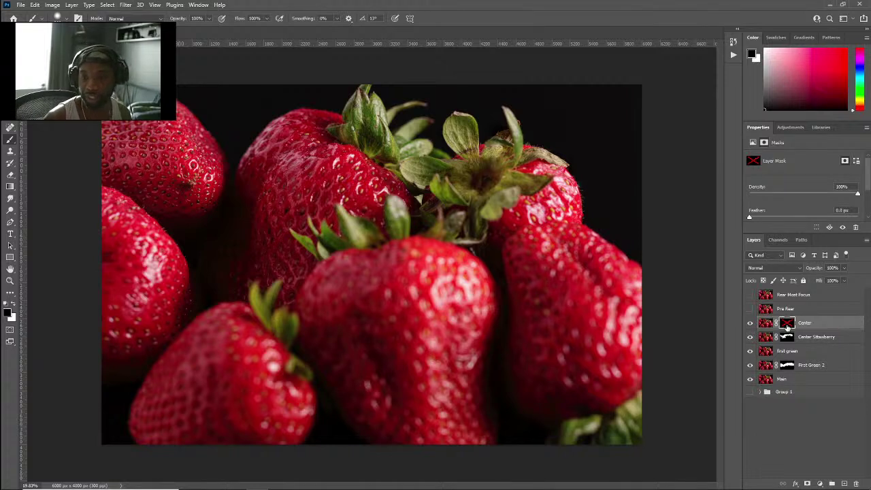
Step: Examine the rear middle strawberry and its leaves with the Center mask switched on and off, leaving the mask enabled
scroll(337, 124, "up", 4)
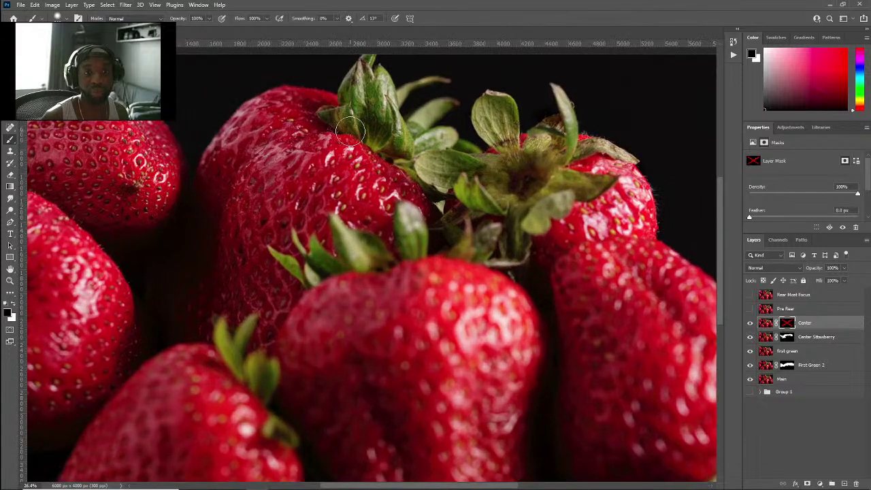
scroll(352, 139, "up", 2)
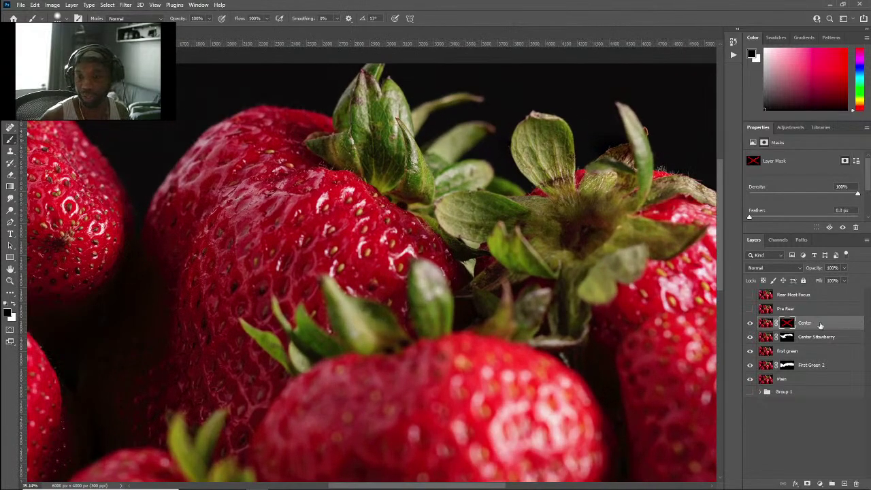
scroll(391, 157, "up", 2)
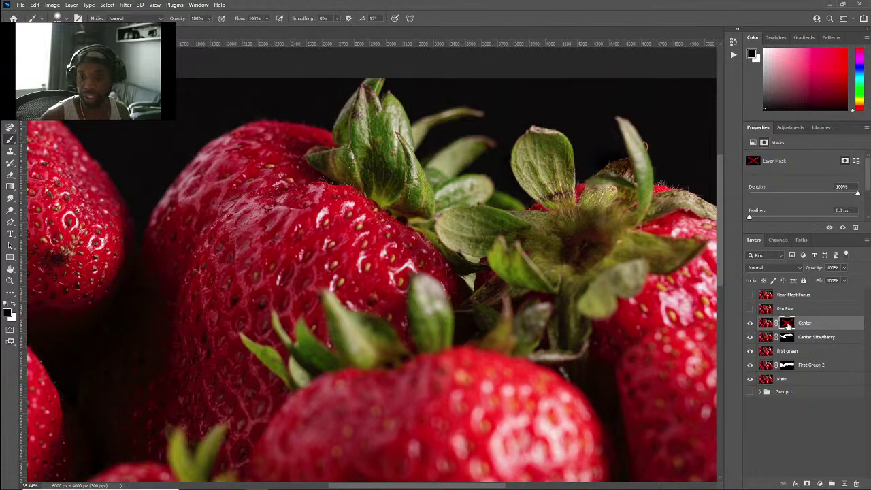
left_click(787, 323, "shift")
left_click(785, 326, "shift")
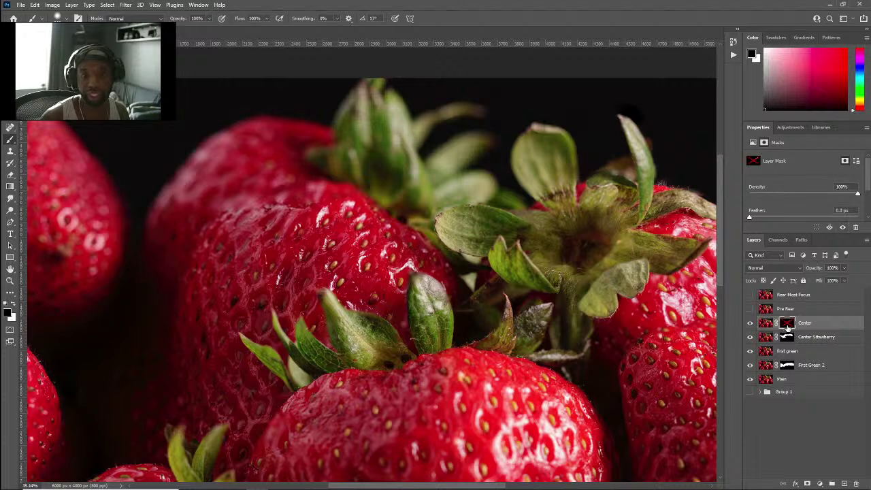
left_click(787, 324, "shift")
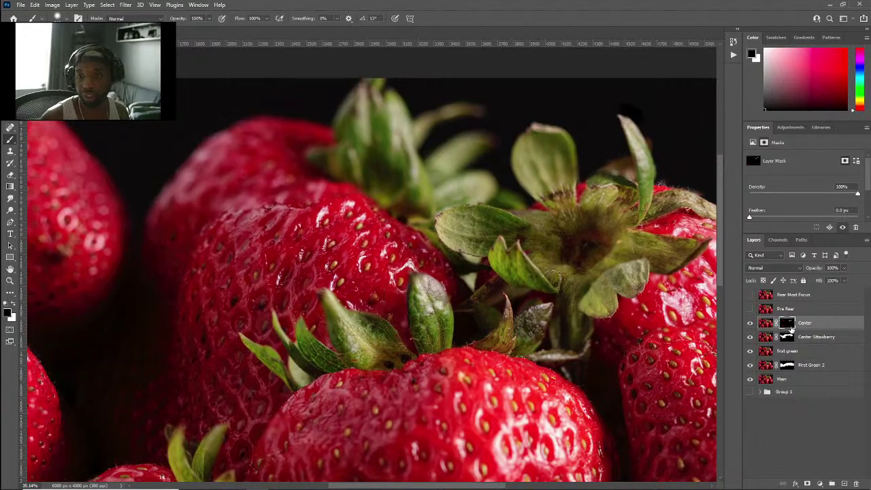
left_click(787, 324, "shift")
left_click(787, 324, "shift")
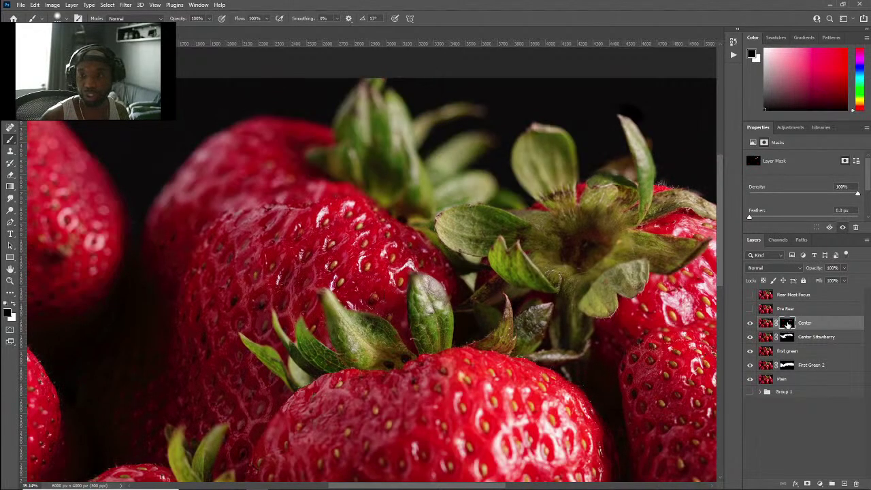
left_click(788, 324, "shift")
left_click(787, 325, "shift")
left_click(787, 325, "shift")
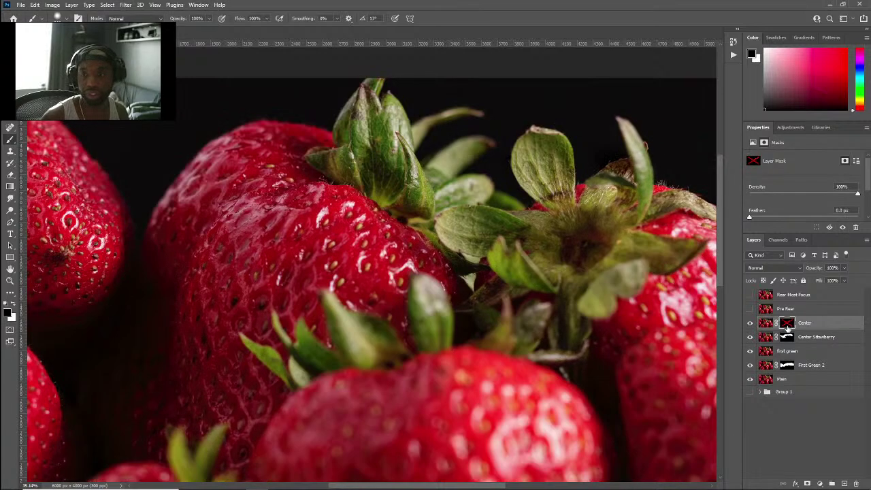
left_click(787, 325, "shift")
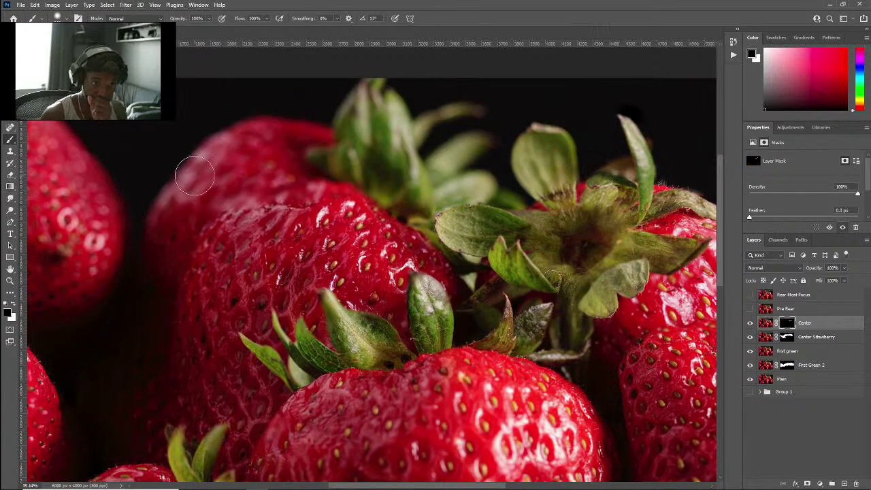
Step: Enlarge the brush and paint the Center mask white over the rear middle strawberry, its leaves and the far upper-left strawberry
key("x")
right_click(291, 166, "alt")
mouse_move(291, 166)
left_mouse_down()
mouse_move(334, 160)
mouse_move(307, 179)
mouse_move(359, 175)
mouse_move(384, 146)
mouse_move(383, 98)
mouse_move(398, 106)
mouse_move(365, 136)
mouse_move(390, 134)
mouse_move(370, 158)
mouse_move(371, 184)
mouse_move(422, 187)
mouse_move(327, 173)
mouse_move(257, 212)
mouse_move(224, 210)
mouse_move(213, 184)
mouse_move(292, 146)
mouse_move(392, 122)
mouse_move(477, 204)
mouse_move(603, 195)
mouse_move(616, 151)
mouse_move(637, 140)
mouse_move(621, 160)
mouse_move(538, 197)
mouse_move(177, 286)
mouse_move(116, 259)
mouse_move(151, 215)
left_mouse_up()
scroll(95, 143, "left", 5)
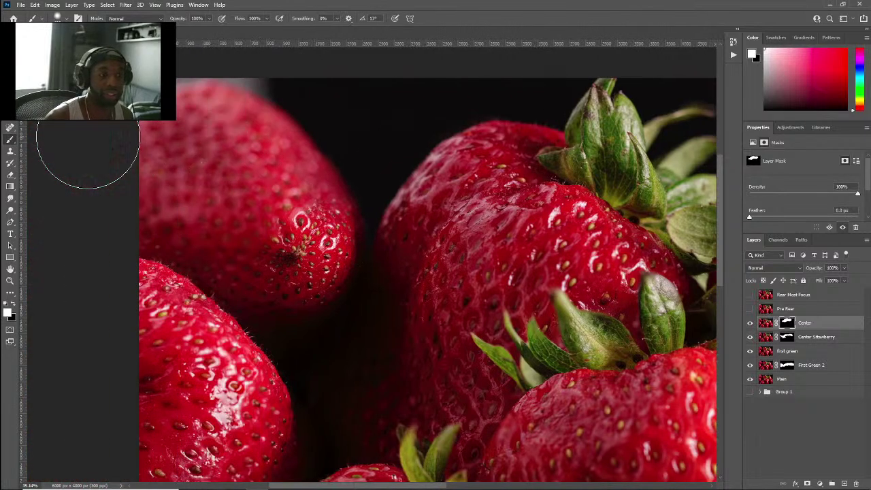
mouse_move(89, 146)
left_mouse_down()
mouse_move(250, 305)
mouse_move(244, 232)
mouse_move(150, 208)
mouse_move(196, 195)
mouse_move(171, 156)
mouse_move(215, 112)
mouse_move(388, 219)
mouse_move(524, 183)
mouse_move(464, 178)
mouse_move(515, 166)
left_mouse_up()
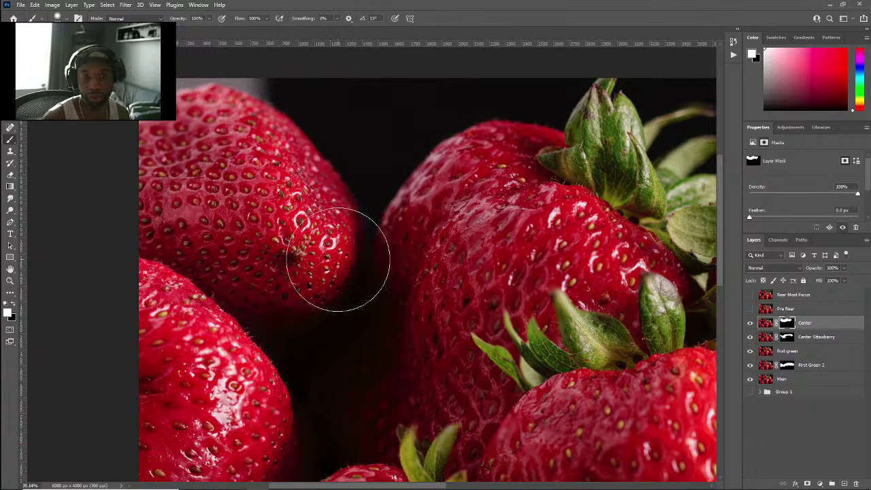
Step: Touch up the Center mask around the leaves and edge of the rear-right strawberry, alternating black and white
scroll(257, 225, "right", 10)
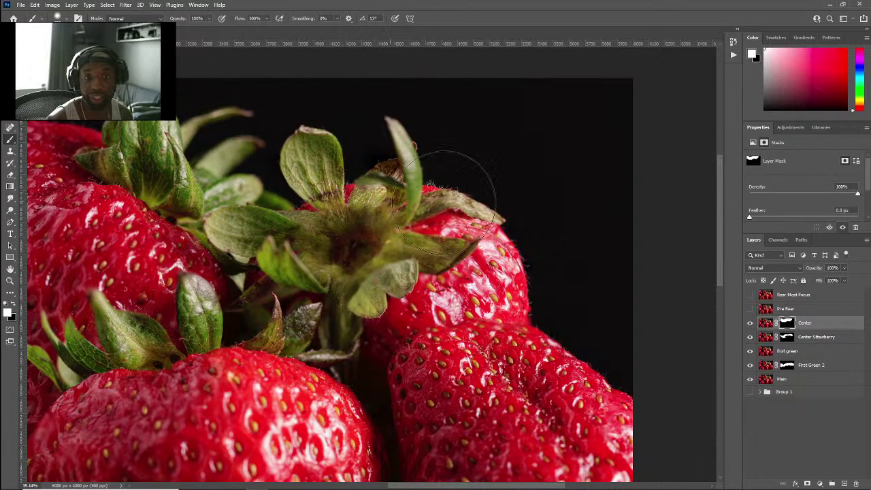
key("x")
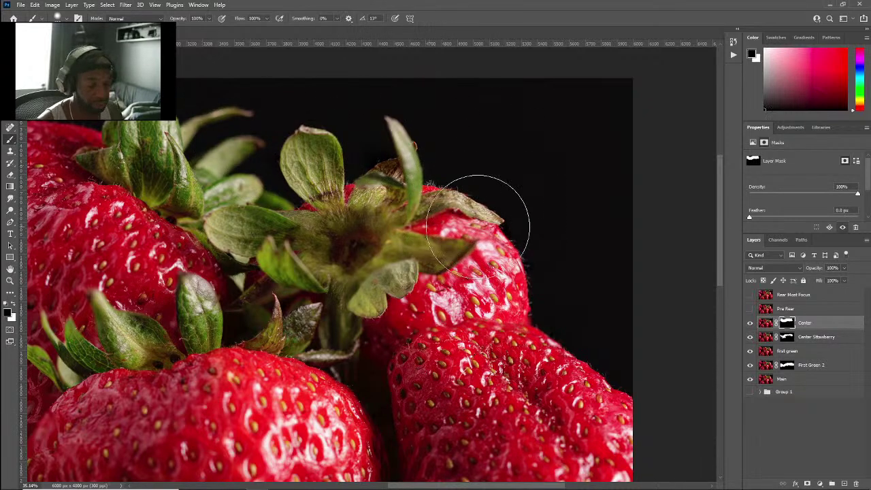
key("x")
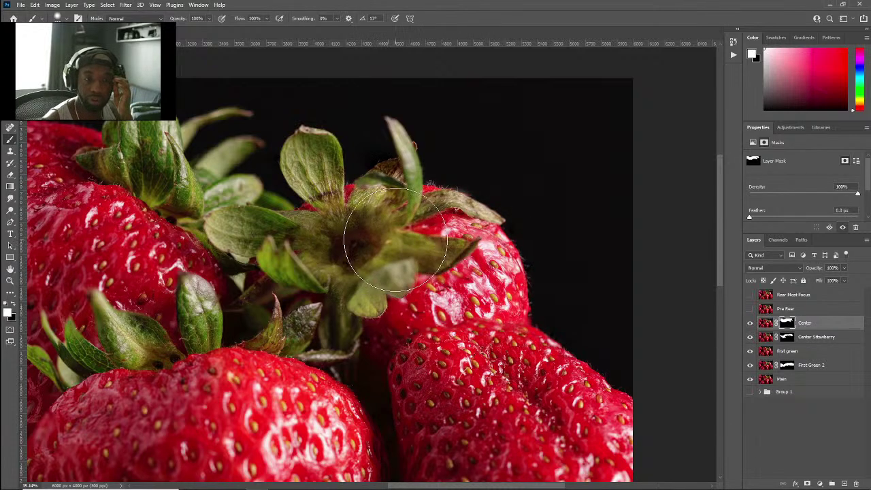
key("x")
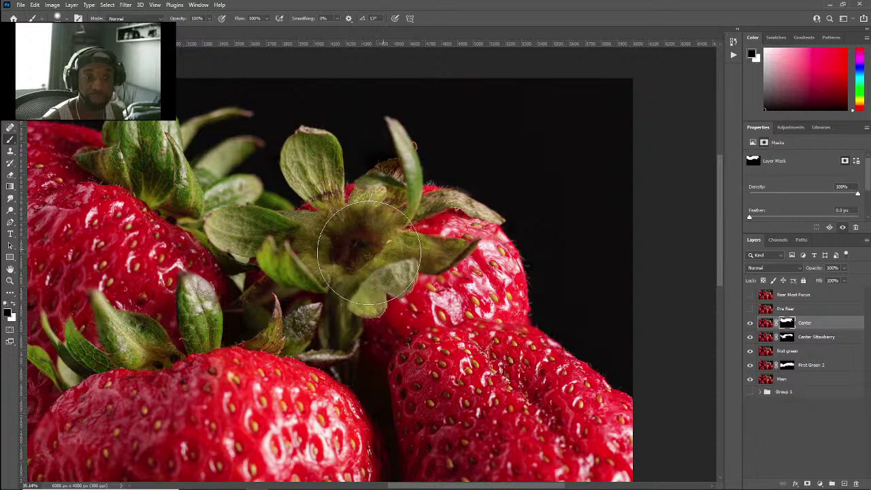
Step: Compare the rear strawberries and their leaves with the Pre Rear layer shown and hidden
left_click(751, 309)
left_click(751, 309)
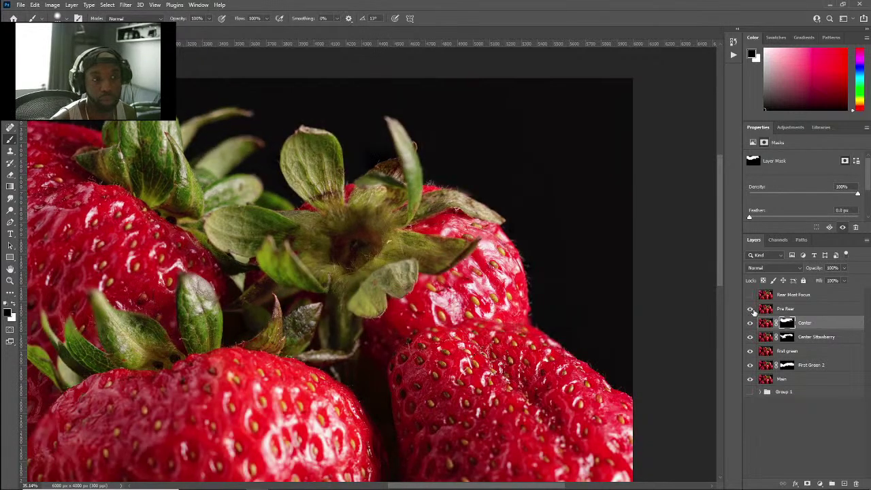
left_click(751, 309)
left_click(751, 309)
left_click(752, 309)
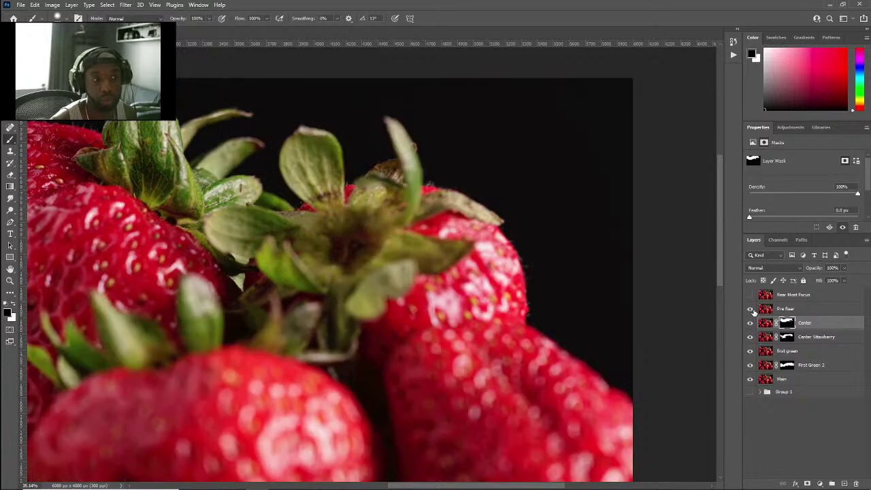
scroll(204, 326, "left", 5)
scroll(204, 326, "left", 3)
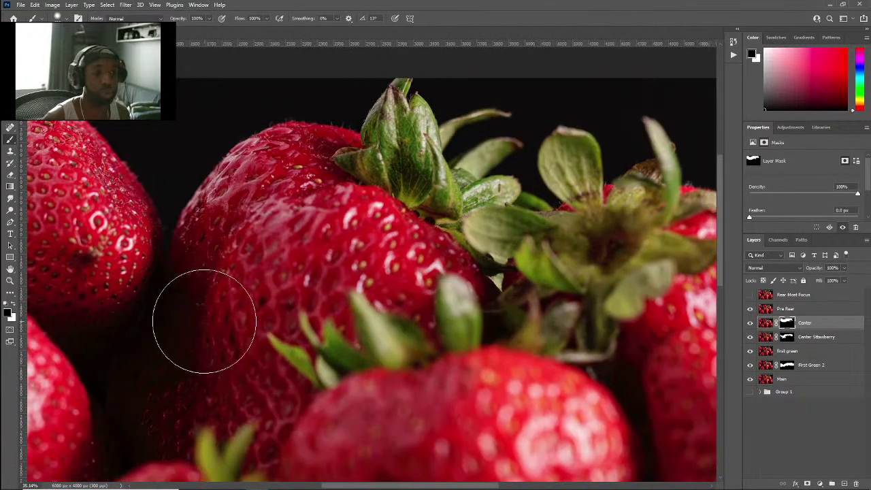
left_click(751, 309)
left_click(751, 309)
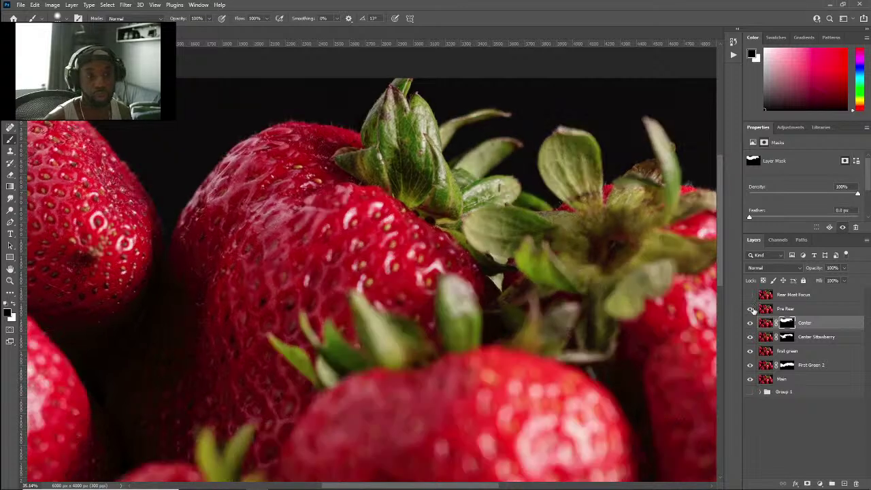
left_click(751, 309)
Step: Show the Pre Rear layer, add a layer mask to it and invert the mask to black
left_click(790, 310)
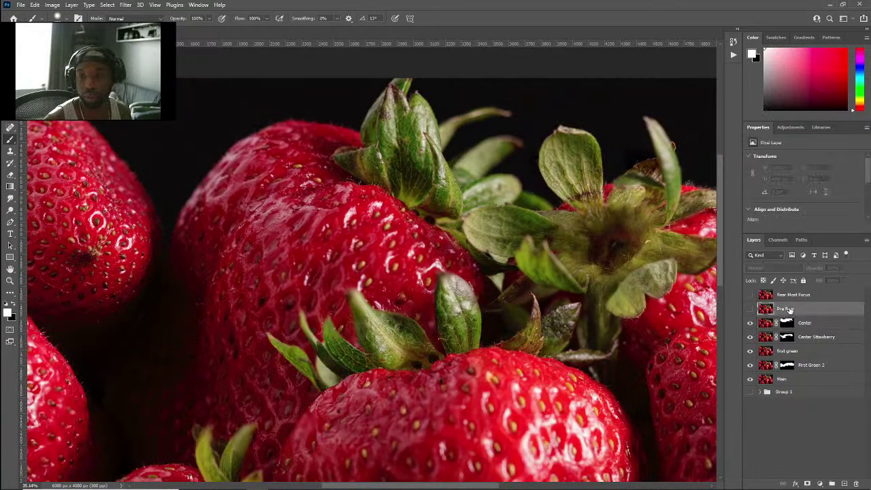
left_click(751, 309)
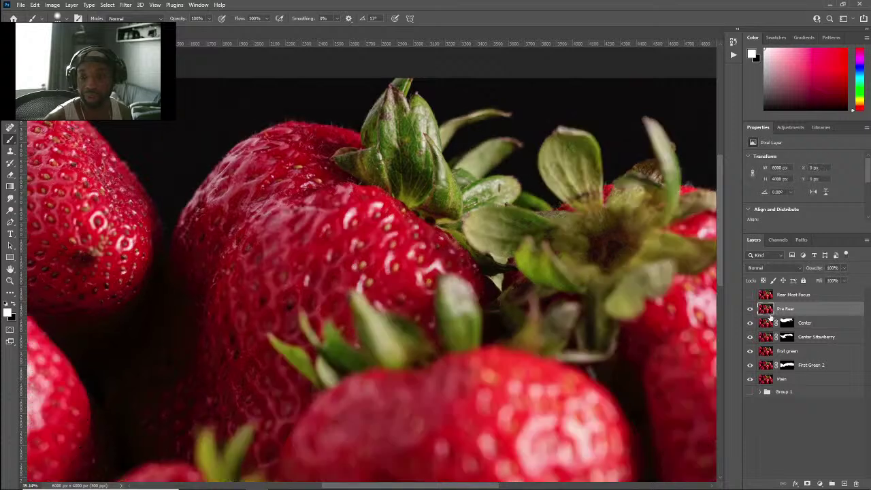
left_click(807, 484)
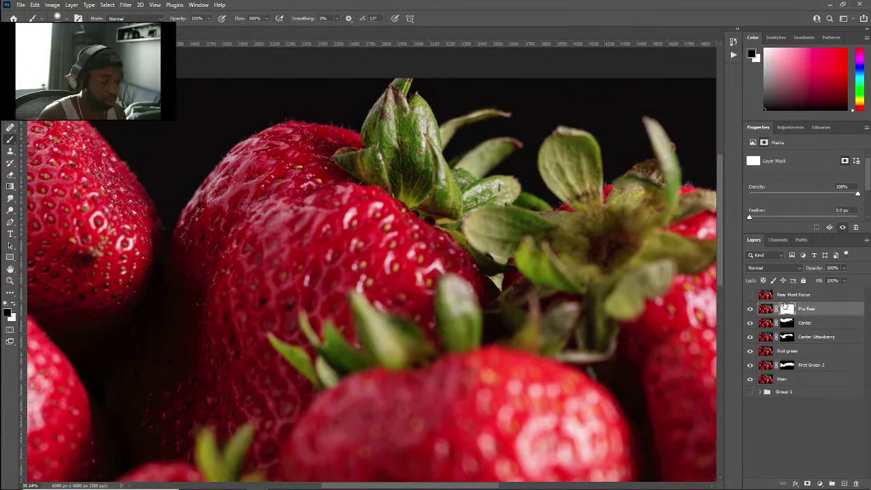
key("ctrl+i")
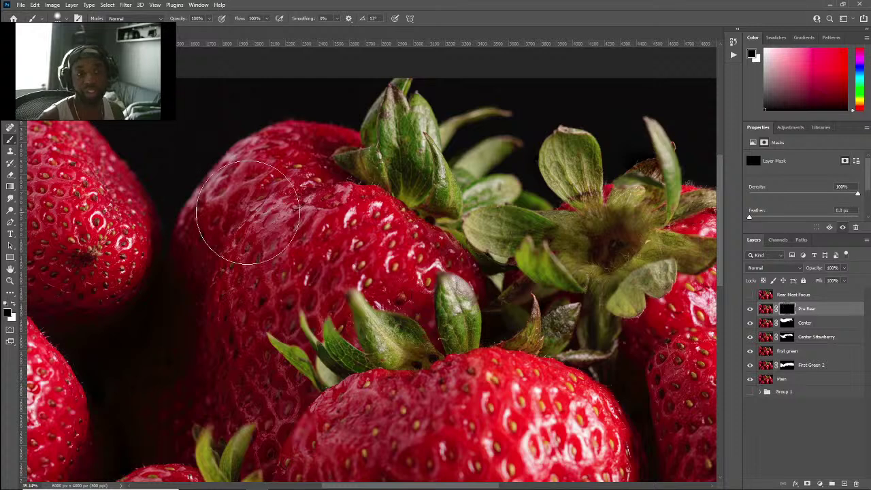
Step: Enlarge the brush and paint the Pre Rear mask white over the upper parts of the rear strawberries and their leaves
scroll(316, 172, "down", 3)
key("bracketright")
key("bracketright")
key("bracketright")
key("bracketright")
key("bracketright")
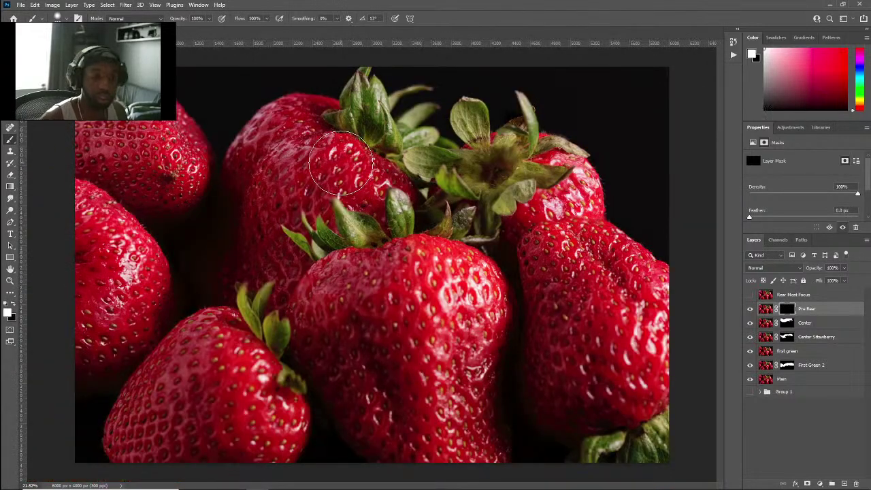
mouse_move(340, 164)
left_mouse_down()
mouse_move(350, 149)
mouse_move(306, 108)
left_mouse_up()
right_click(311, 116, "alt")
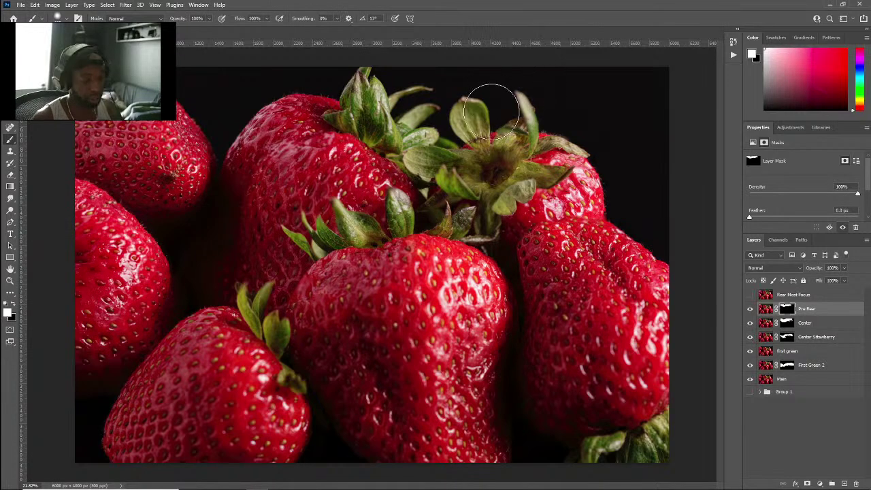
key("x")
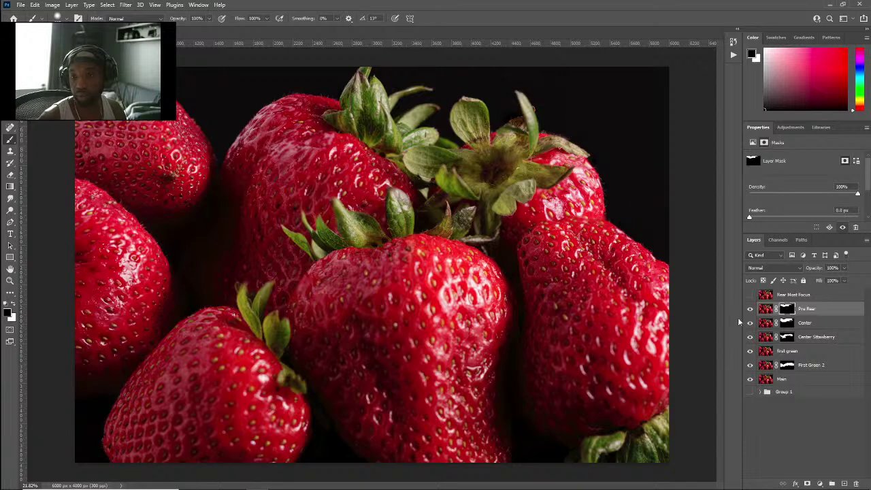
Step: Compare the rear strawberries and their leaves with the Rear Most Focus layer shown and hidden
left_click(750, 295)
left_click(751, 295)
left_click(750, 294)
left_click(751, 295)
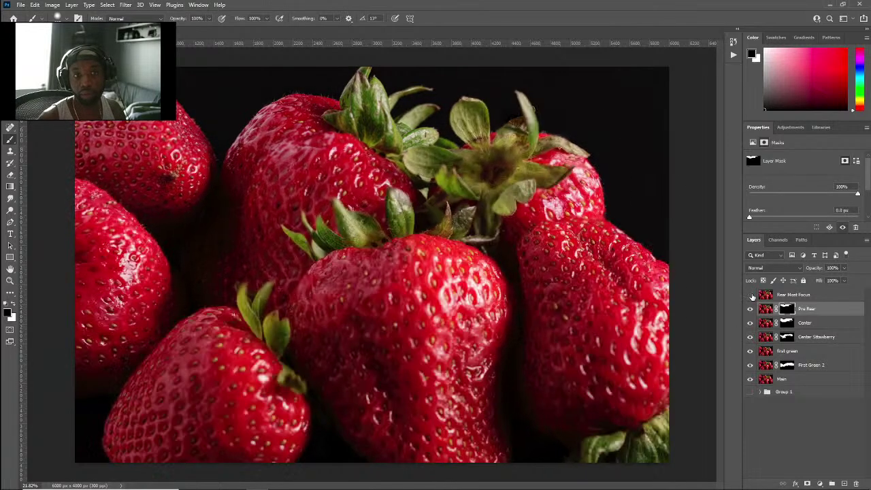
left_click(751, 295)
left_click(750, 295)
left_click(750, 295)
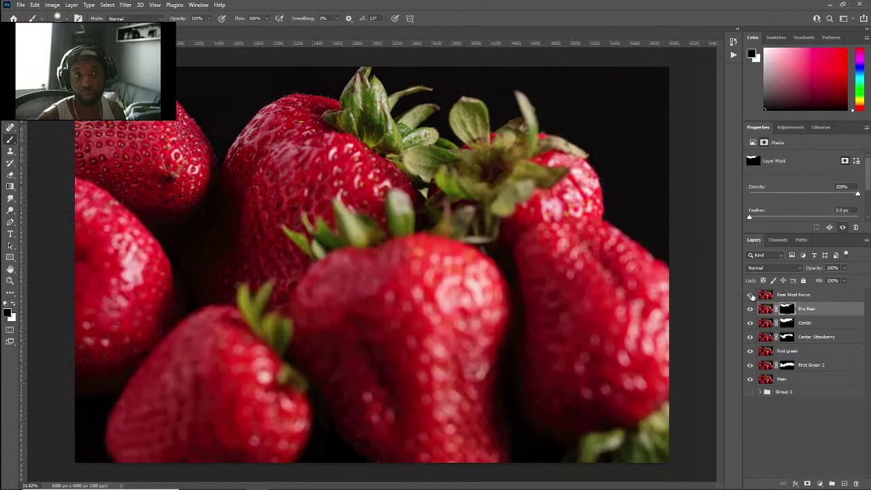
scroll(461, 175, "up", 3)
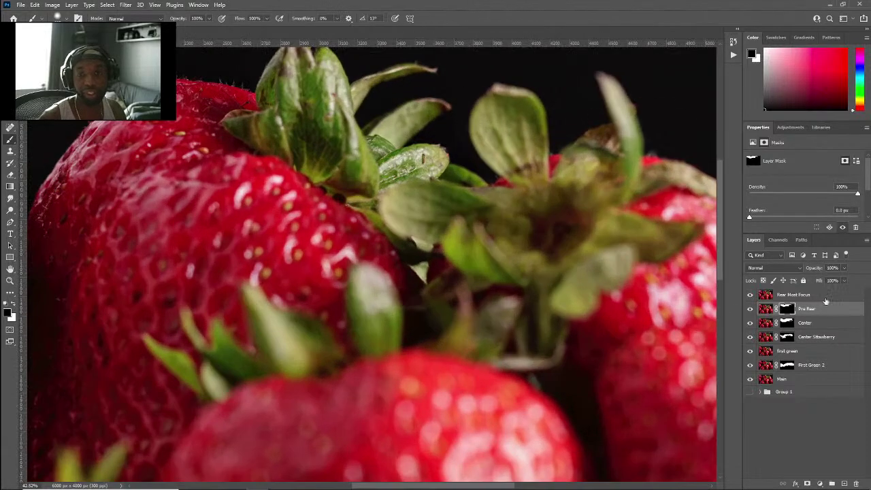
left_click(751, 294)
left_click(750, 295)
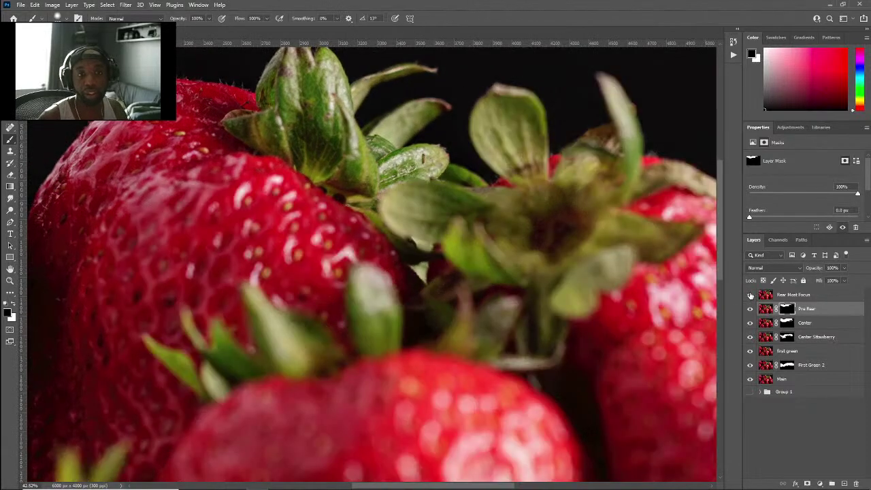
left_click(750, 294)
left_click(750, 294)
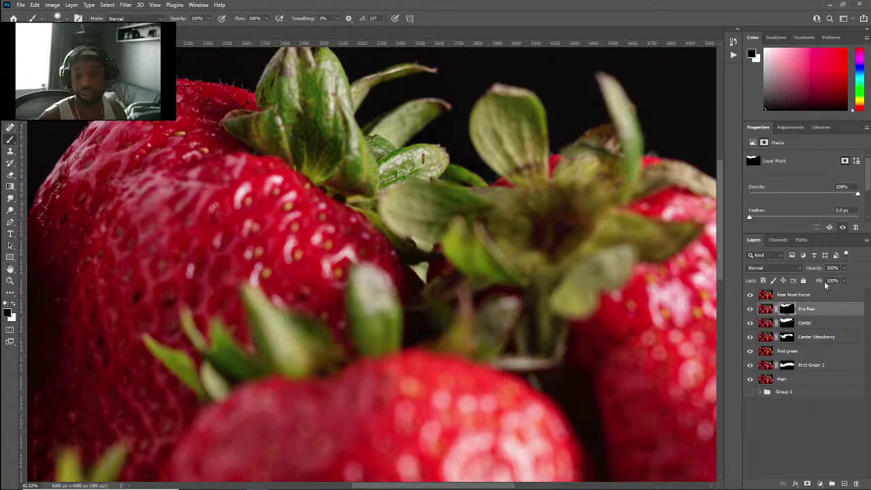
Step: Examine the fuzzy upper edge of the rear middle strawberry in the Rear Most Focus layer up close
scroll(175, 96, "up", 4)
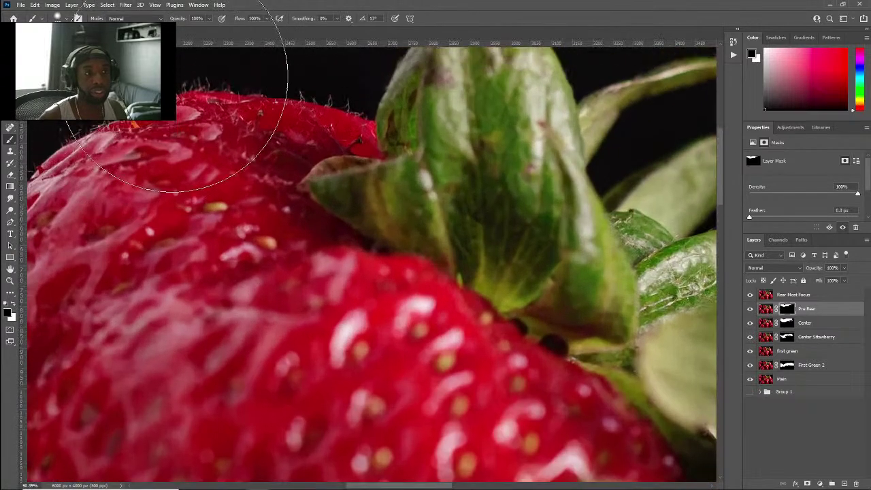
scroll(176, 99, "up", 3)
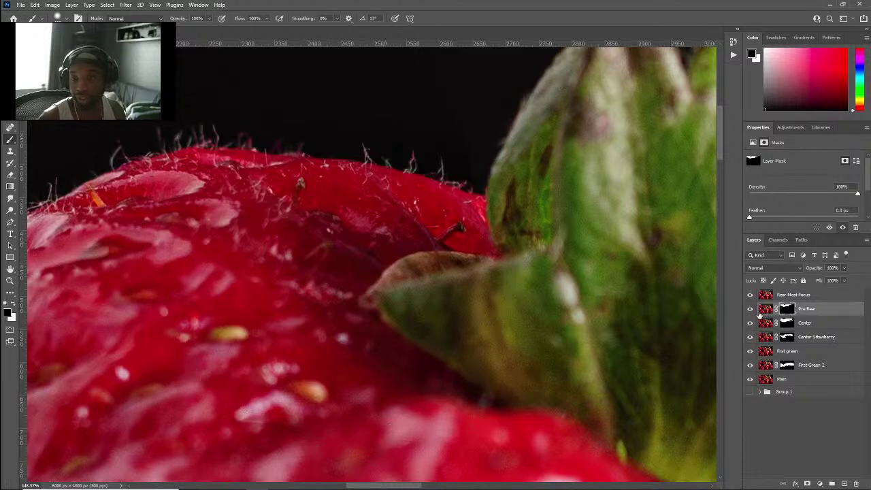
left_click(749, 295)
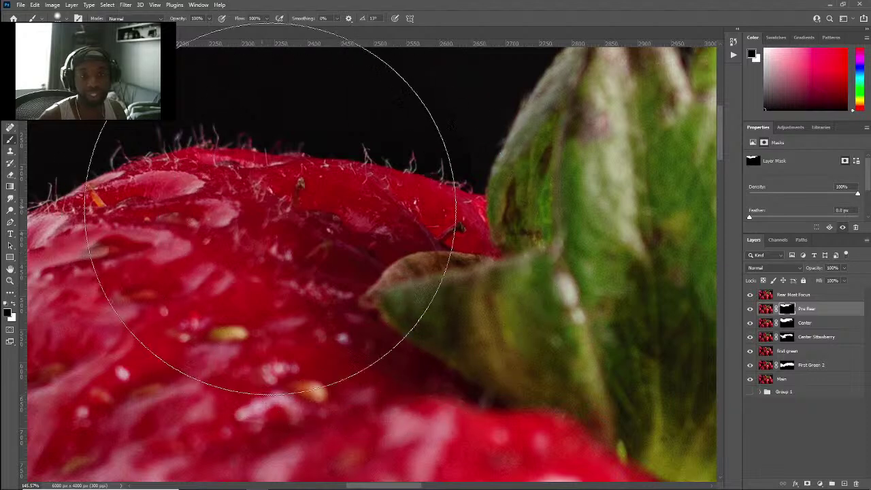
scroll(389, 204, "down", 4)
scroll(381, 227, "up", 5)
Step: Add a layer mask to the Rear Most Focus layer and invert the mask to black
scroll(370, 237, "down", 6)
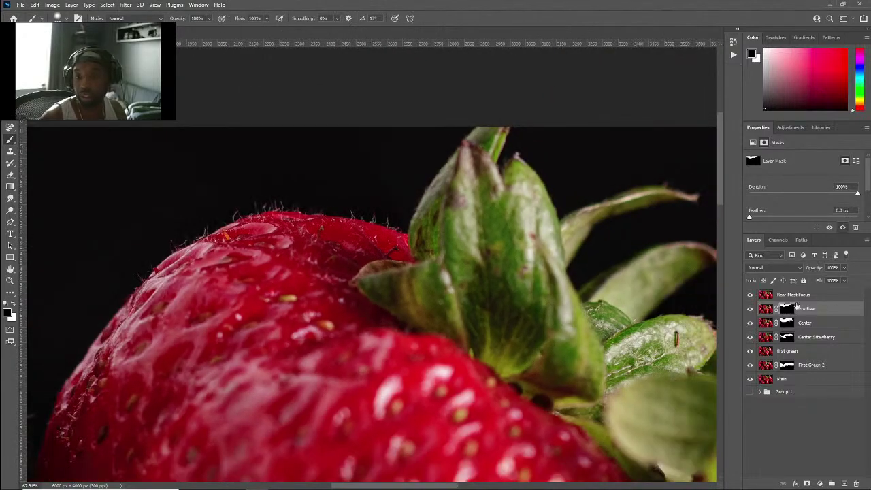
left_click(792, 297)
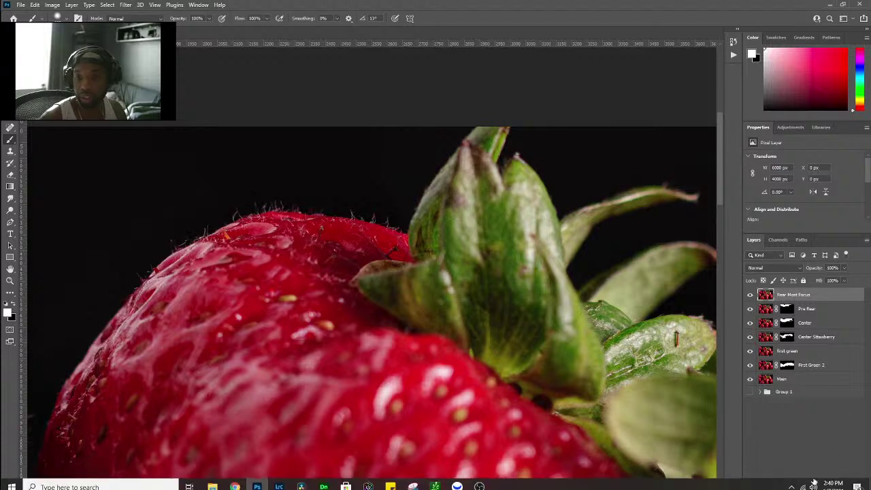
left_click(807, 483)
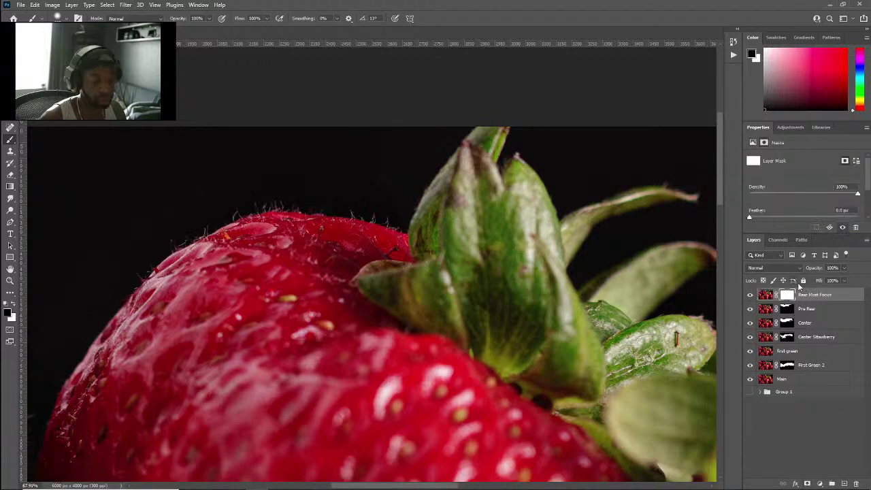
Step: Paint the Rear Most Focus mask white along the rear middle strawberry's top edge, touching up the background beside it with black
left_click_drag(306, 215, 257, 207)
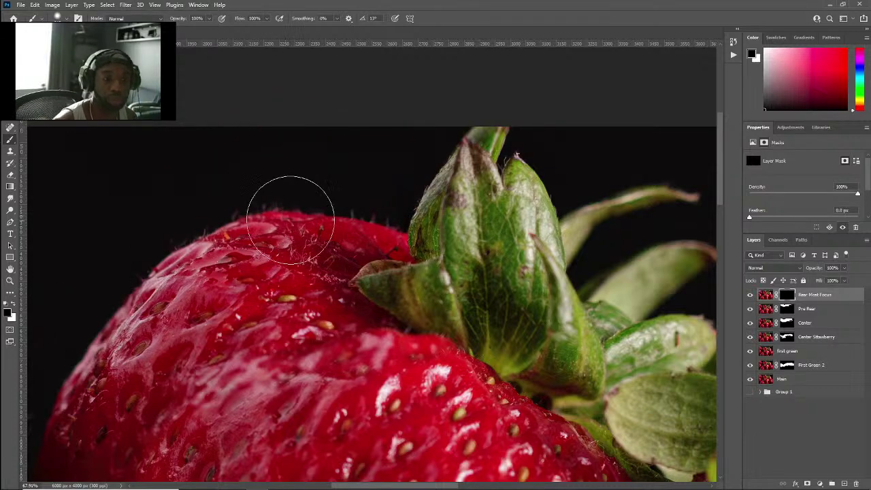
key("x")
mouse_move(344, 200)
left_mouse_down()
mouse_move(276, 202)
mouse_move(200, 227)
mouse_move(116, 286)
mouse_move(204, 265)
left_mouse_up()
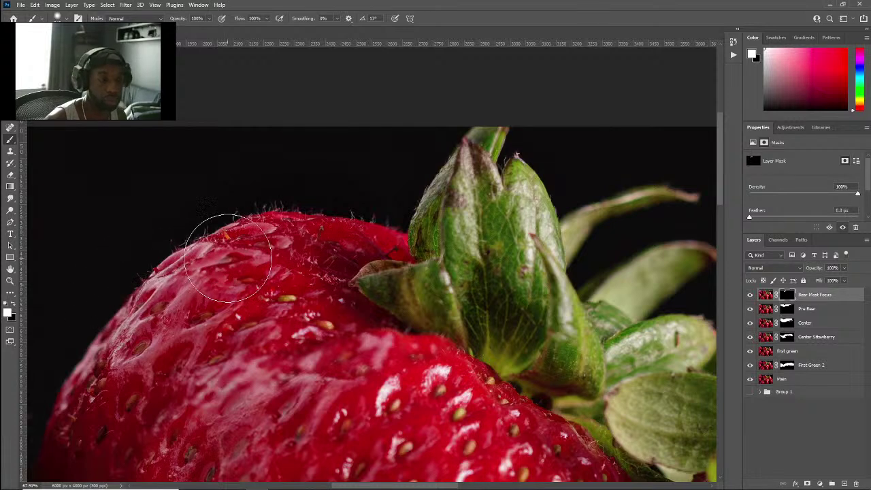
key("x")
mouse_move(152, 249)
left_mouse_down()
mouse_move(159, 249)
mouse_move(128, 250)
mouse_move(77, 322)
mouse_move(135, 267)
mouse_move(278, 200)
mouse_move(385, 204)
mouse_move(367, 210)
mouse_move(369, 197)
left_mouse_up()
key("x")
Step: Paint the Rear Most Focus mask white over the thin curled leaves behind the rear middle strawberry, switching to black for touch-ups
scroll(370, 198, "right", 5)
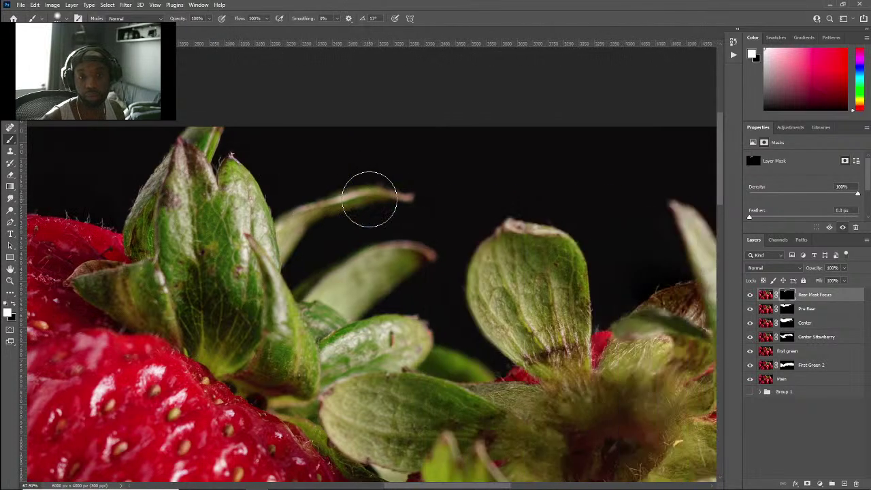
mouse_move(290, 222)
left_mouse_down()
mouse_move(293, 235)
mouse_move(385, 197)
mouse_move(370, 194)
mouse_move(308, 279)
left_mouse_up()
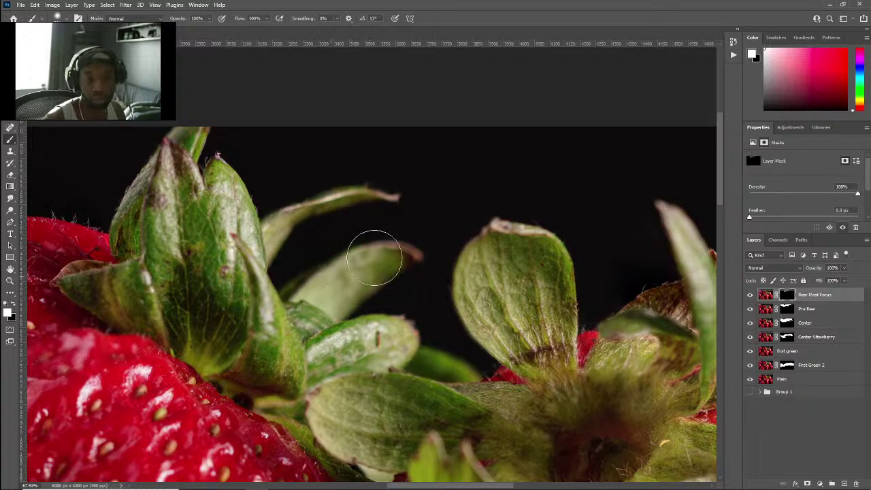
key("x")
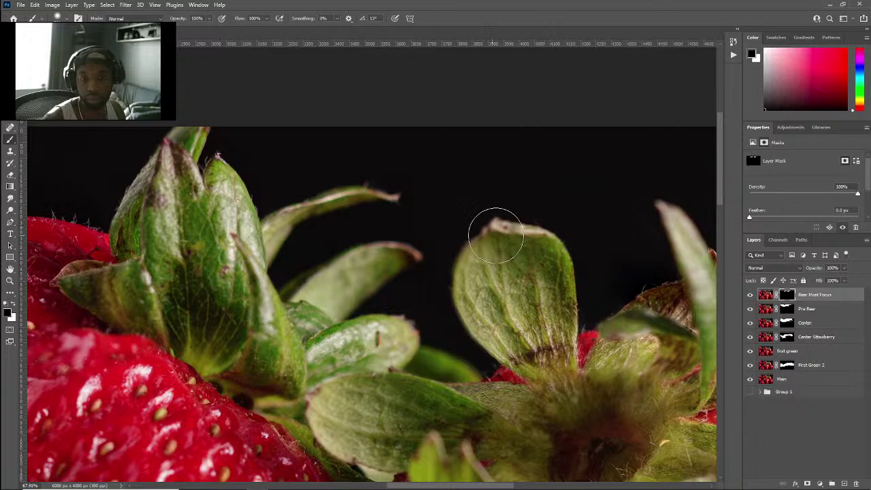
key("x")
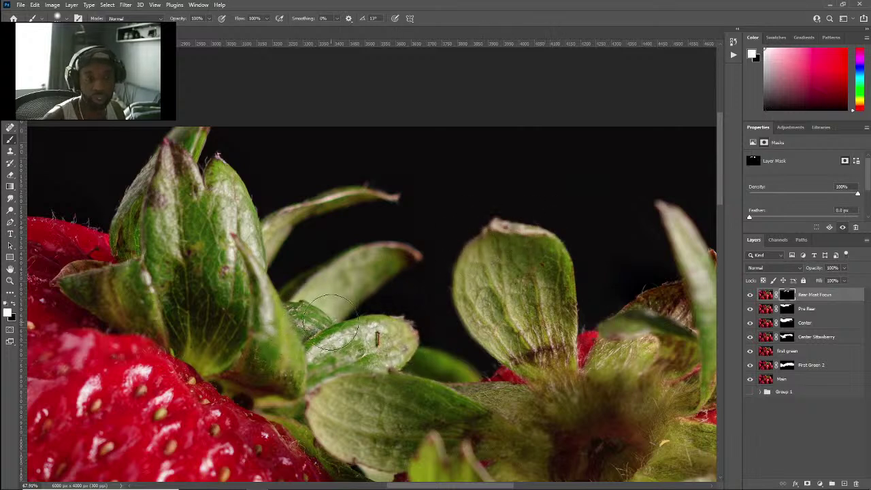
Step: Touch up the Rear Most Focus mask around the leaves and top edge of the rear-right strawberry with white and black
scroll(330, 324, "right", 5)
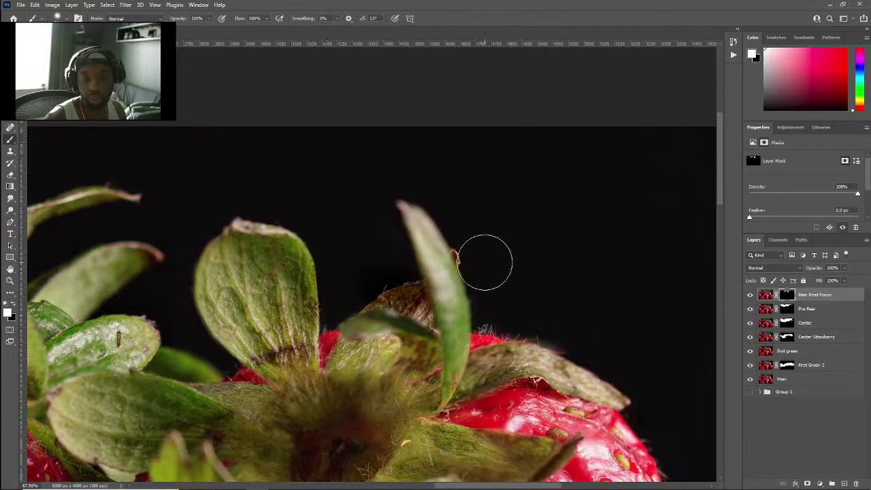
key("x")
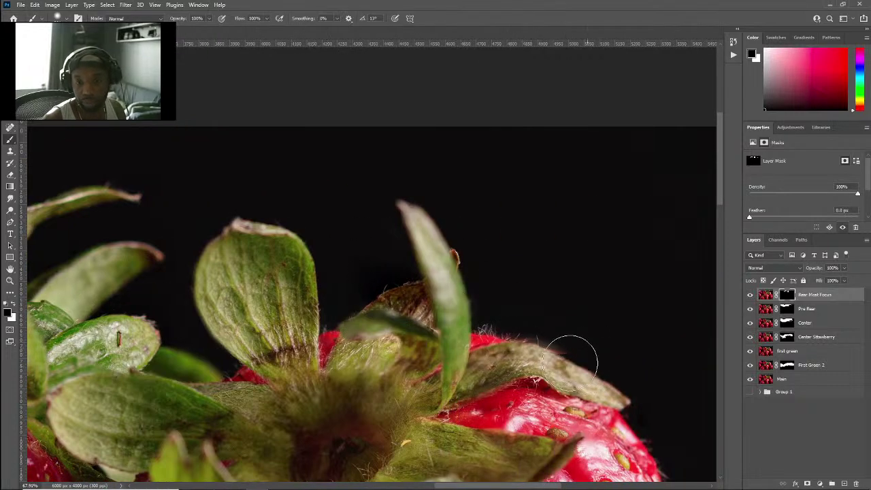
scroll(558, 347, "left", 6)
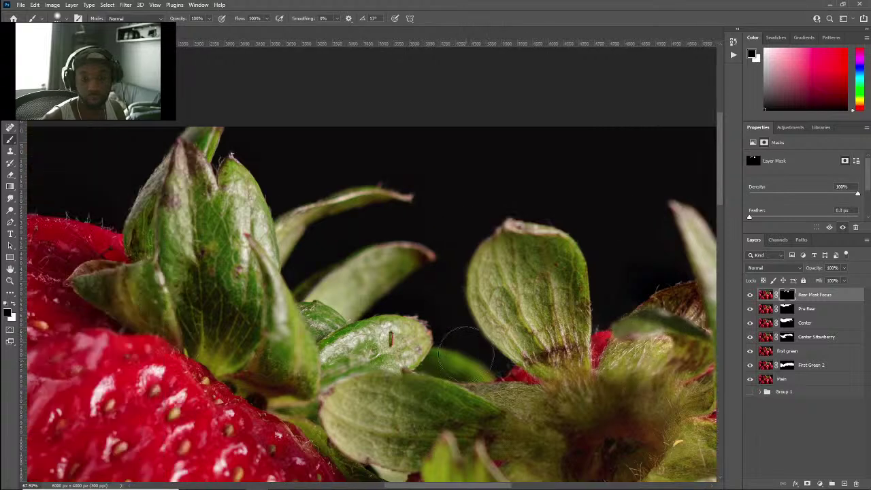
scroll(503, 350, "right", 10)
scroll(453, 354, "down", 3)
scroll(452, 354, "down", 6)
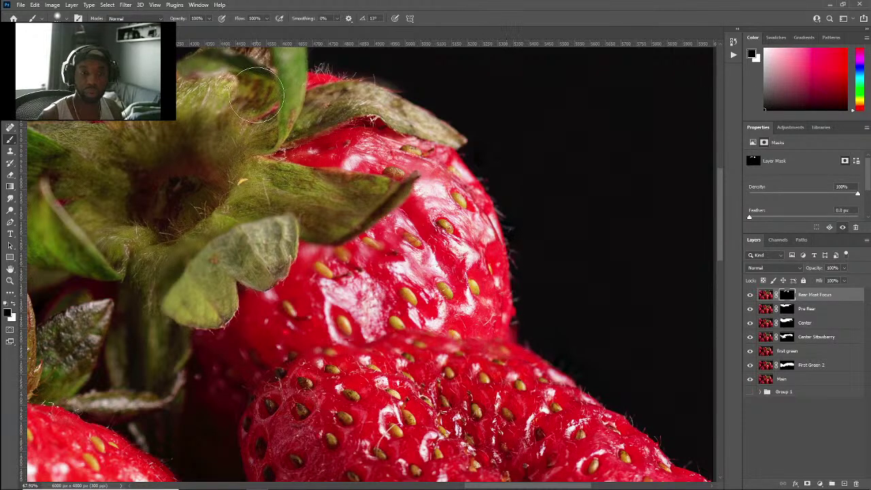
Step: Paint the Rear Most Focus mask white along the far upper-left strawberry's top and right edge, then set the brush to black
scroll(257, 95, "down", 5)
scroll(250, 208, "up", 3)
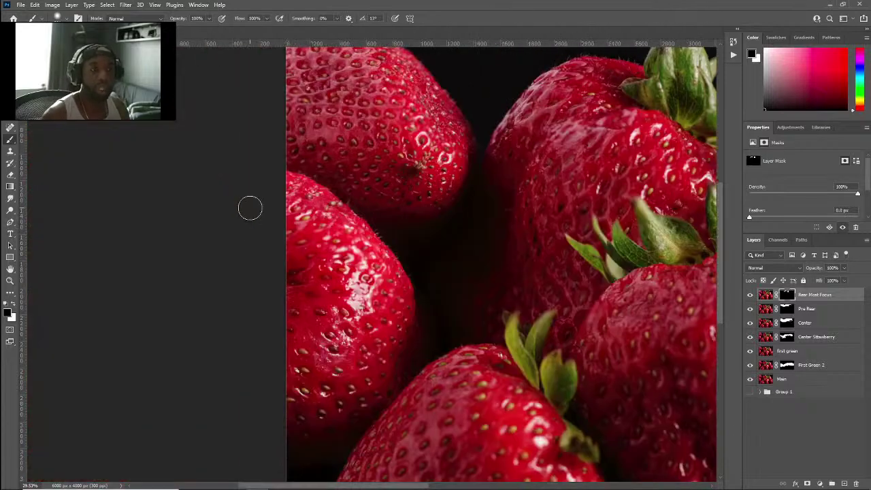
scroll(250, 207, "down", 3)
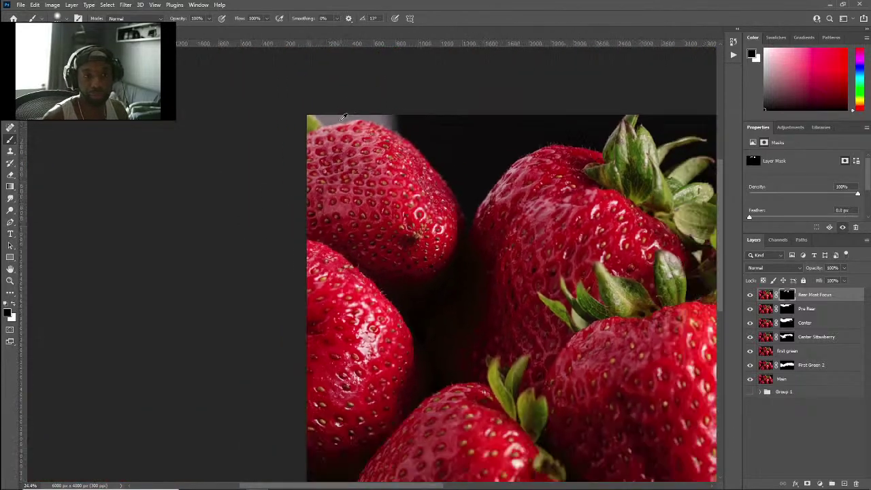
scroll(343, 117, "up", 5)
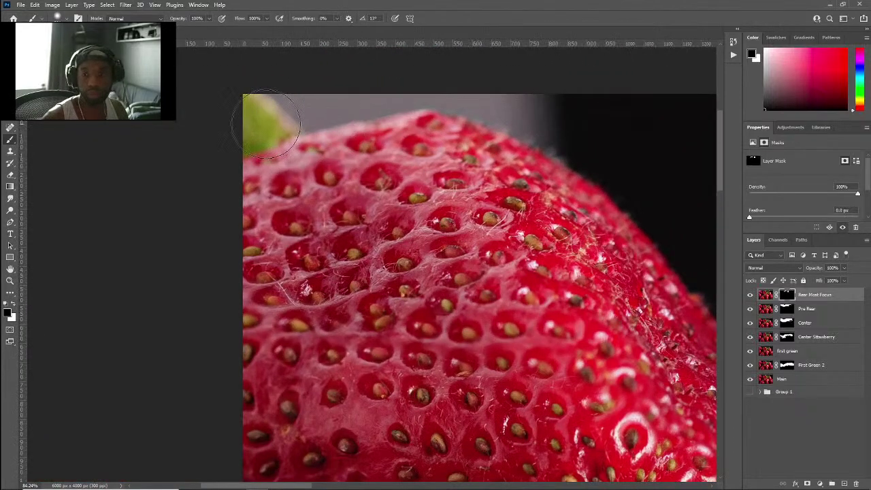
key("x")
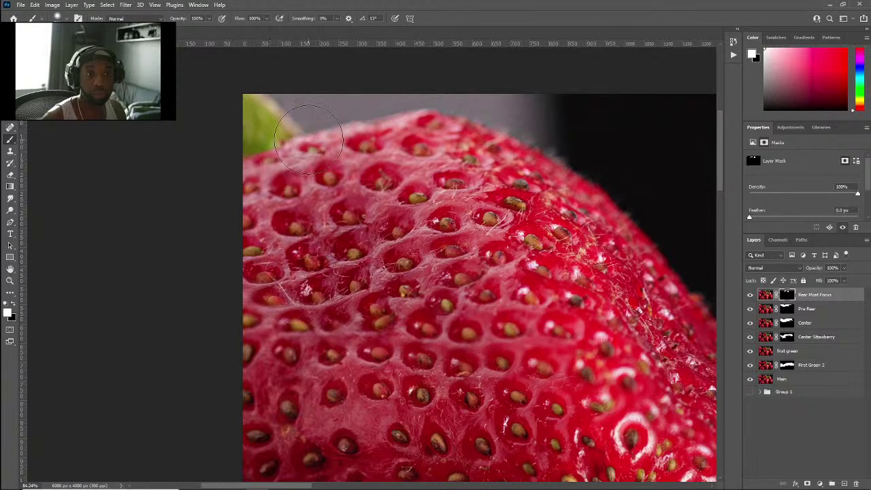
mouse_move(359, 130)
left_mouse_down()
mouse_move(443, 123)
mouse_move(492, 147)
mouse_move(564, 147)
mouse_move(608, 195)
mouse_move(658, 230)
left_mouse_up()
scroll(650, 231, "right", 5)
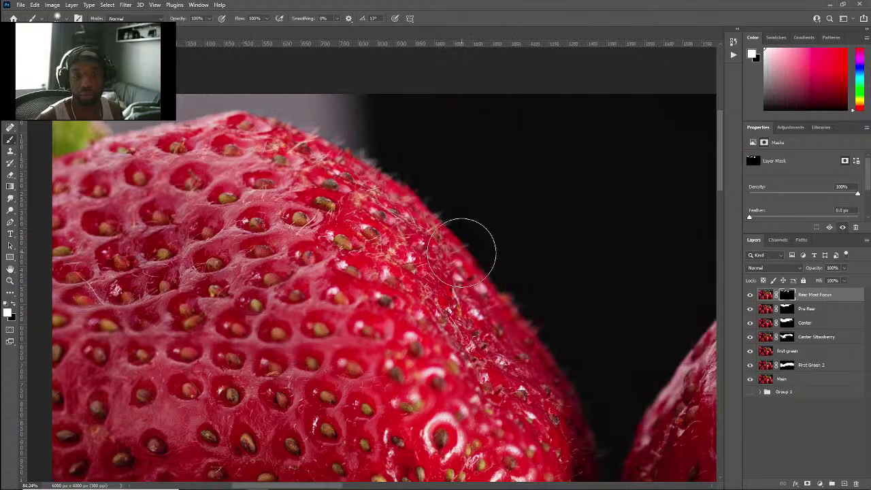
mouse_move(470, 249)
left_mouse_down()
mouse_move(547, 346)
mouse_move(583, 414)
left_mouse_up()
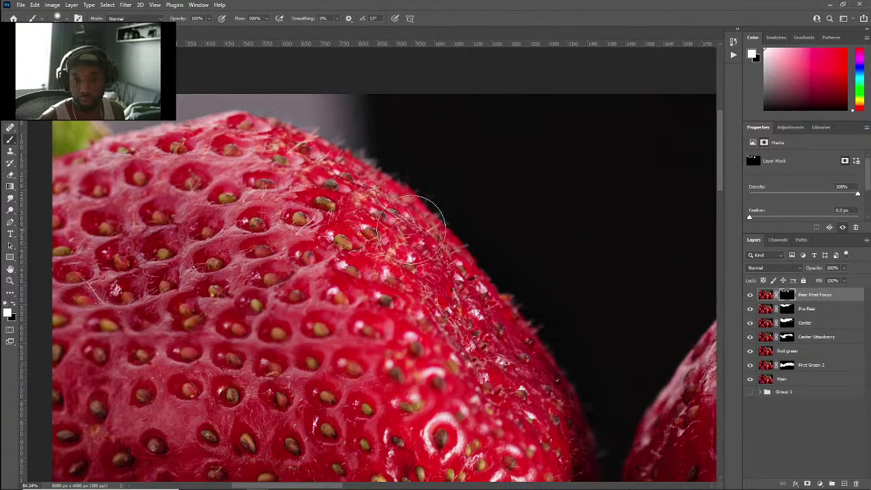
scroll(320, 149, "left", 3)
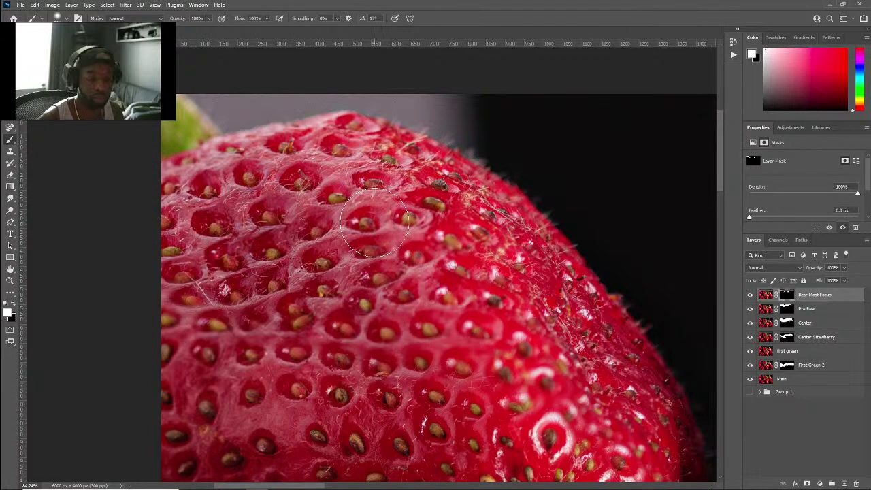
key("x")
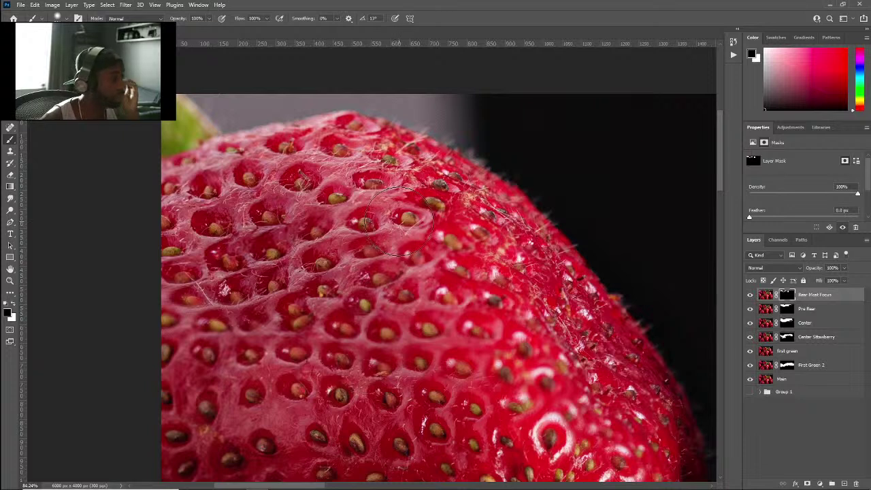
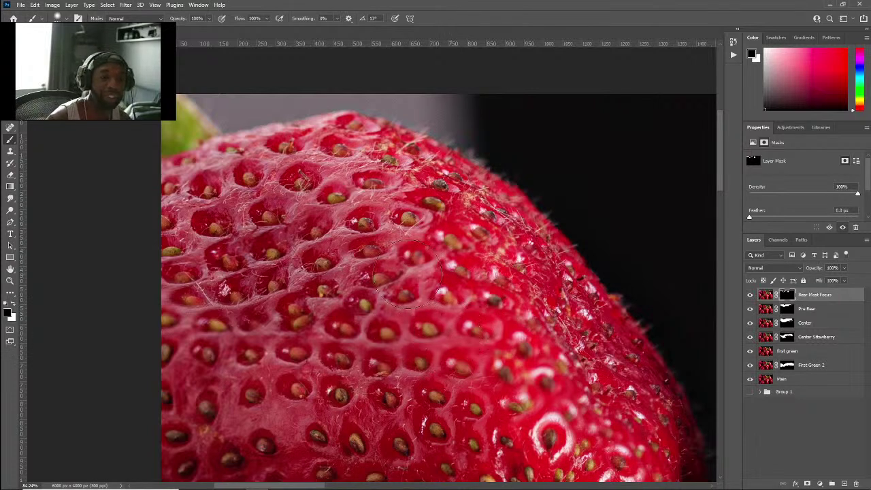
scroll(412, 285, "up", 2)
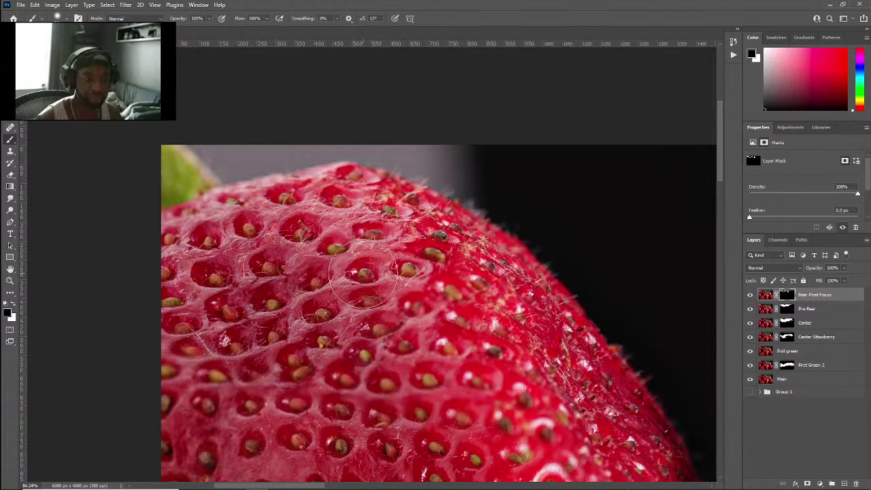
scroll(367, 281, "down", 3)
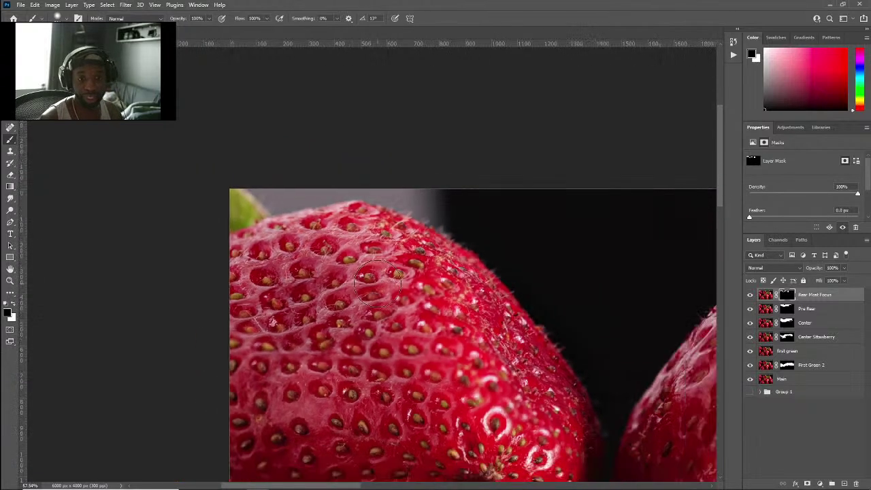
Step: Examine the stacked image for focus flaws from the far upper-left strawberry across the rear stems and down to the front strawberries
scroll(384, 292, "down", 3)
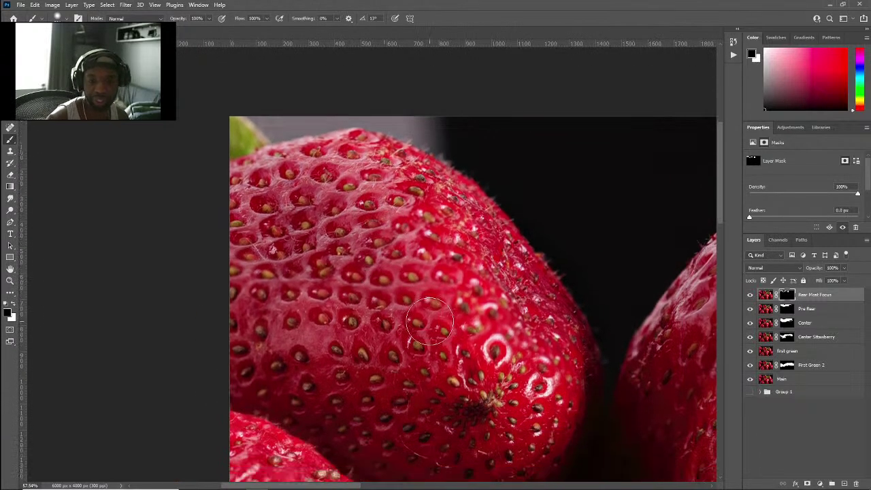
scroll(415, 318, "down", 1)
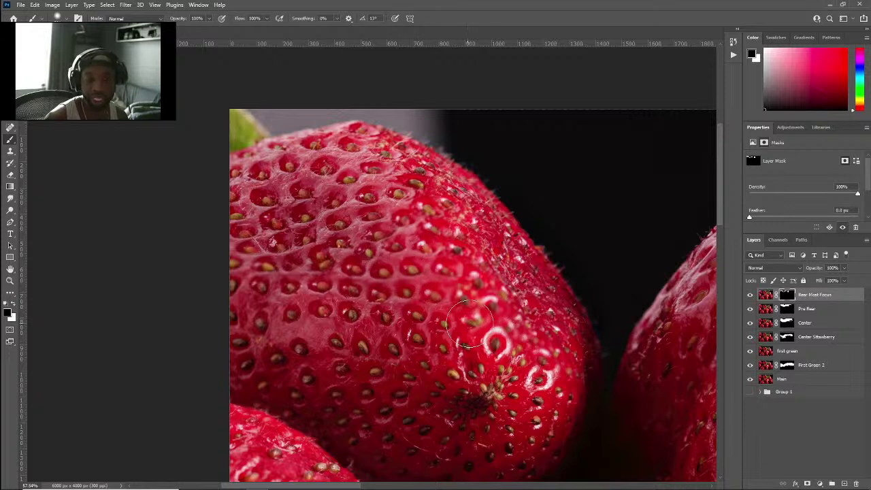
scroll(579, 365, "up", 5)
scroll(545, 367, "right", 8)
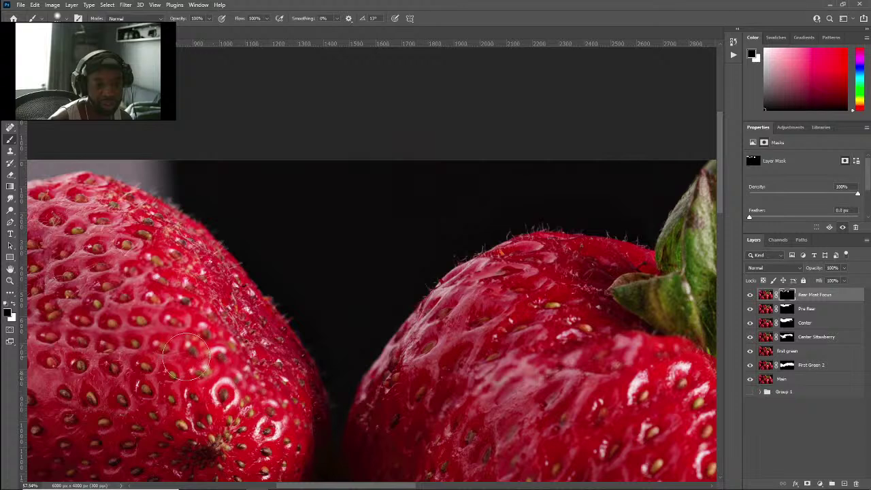
scroll(244, 328, "down", 1)
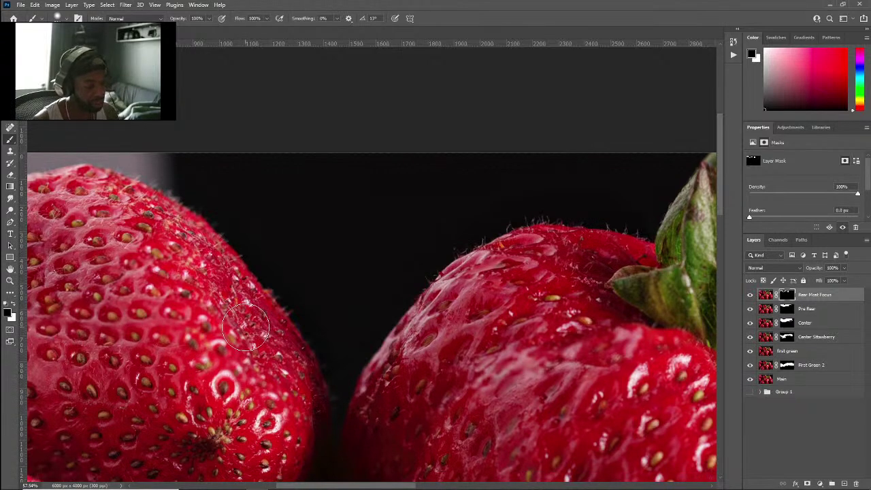
scroll(245, 328, "down", 5)
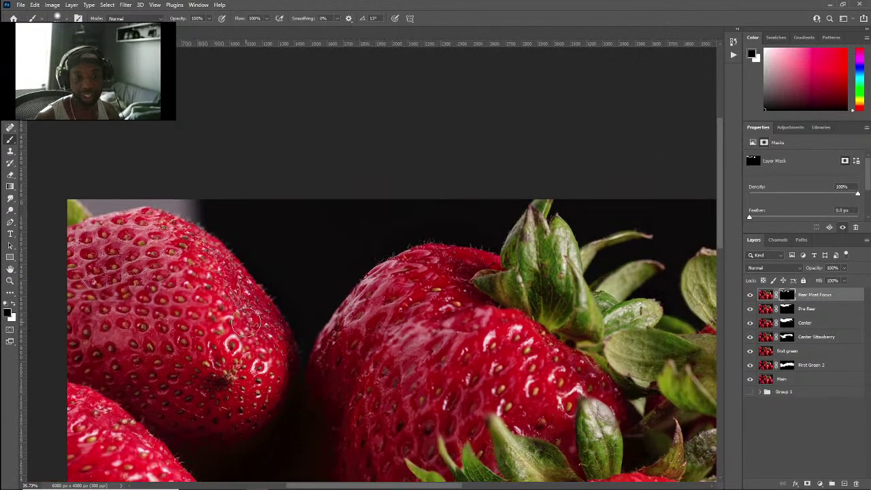
scroll(246, 326, "down", 5)
scroll(462, 422, "right", 5)
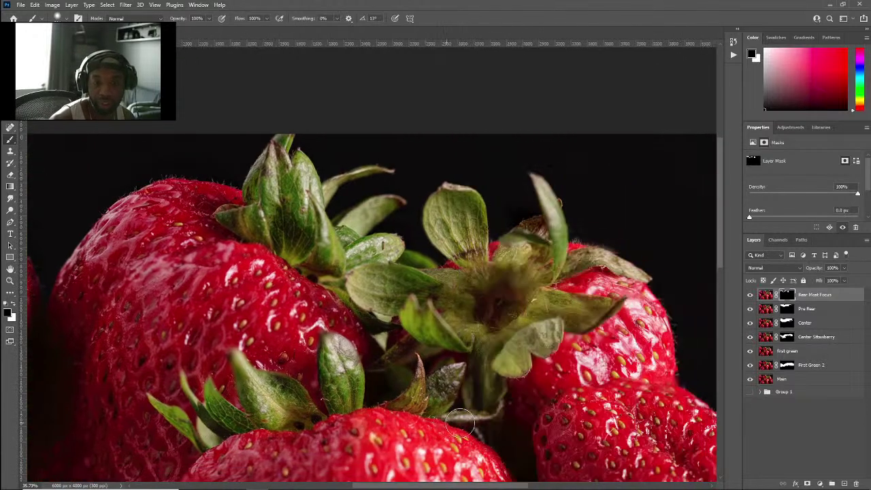
scroll(461, 422, "left", 2)
scroll(431, 400, "left", 2)
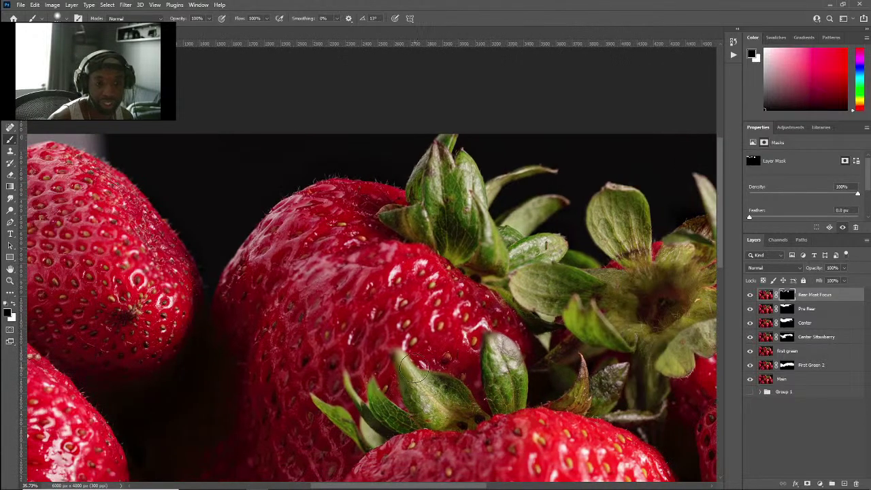
scroll(417, 381, "down", 3)
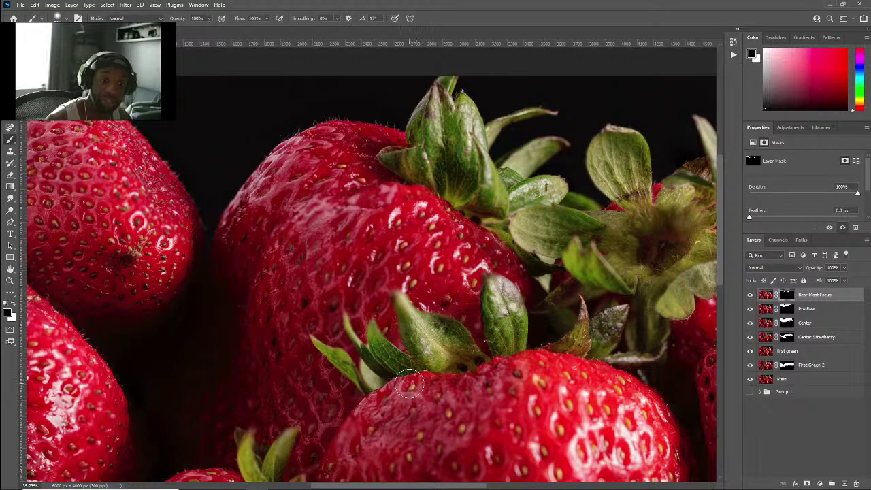
scroll(432, 338, "down", 3)
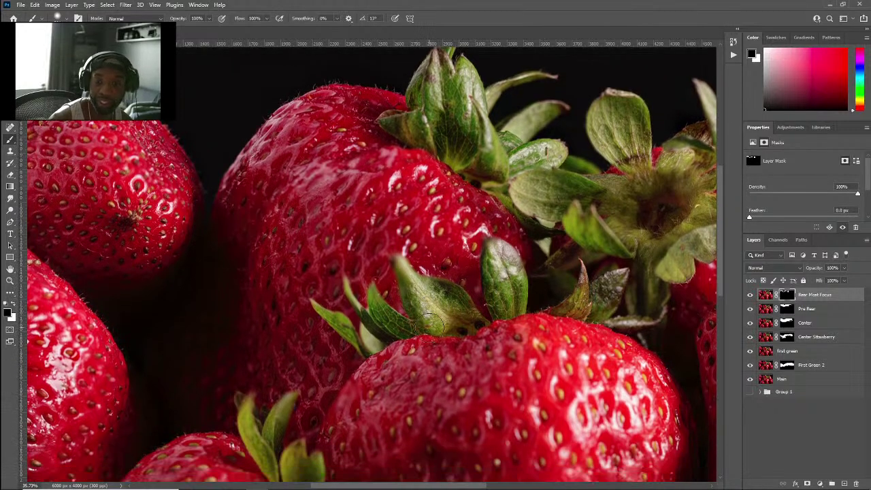
scroll(429, 332, "down", 6)
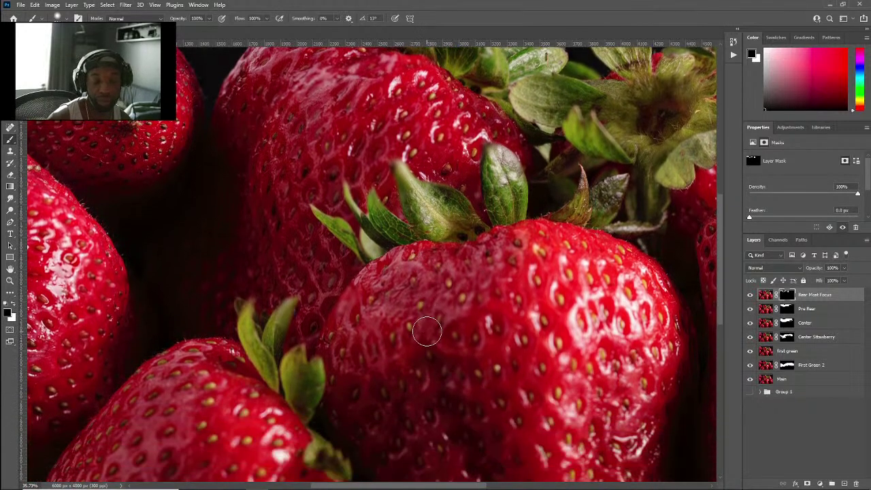
scroll(427, 333, "down", 1)
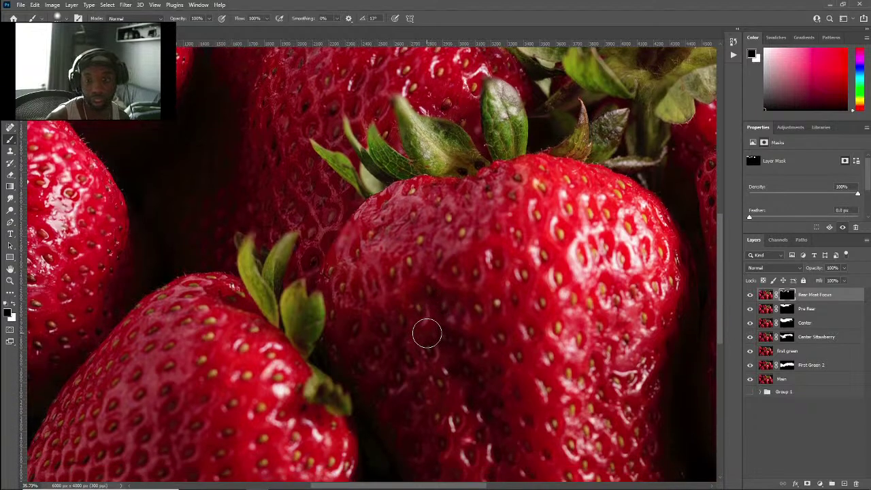
Step: Hide the unmasked first green layer and move it into Group 1
left_click(749, 350)
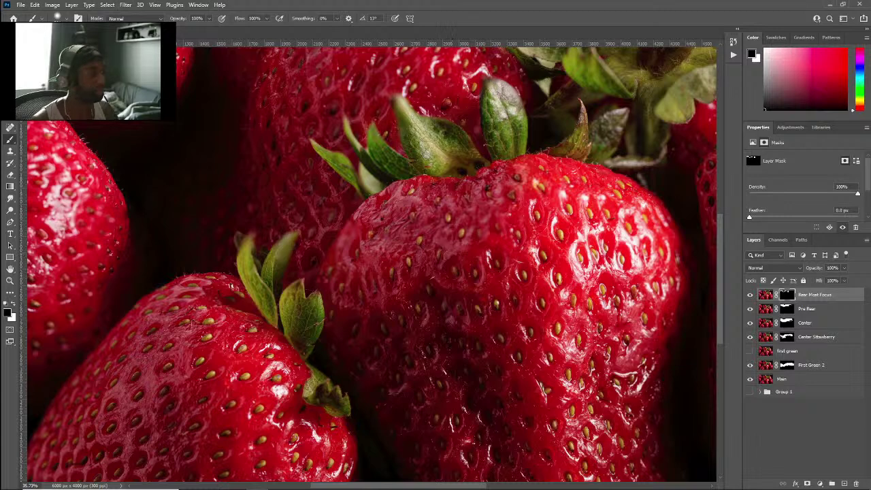
key("ctrl+0")
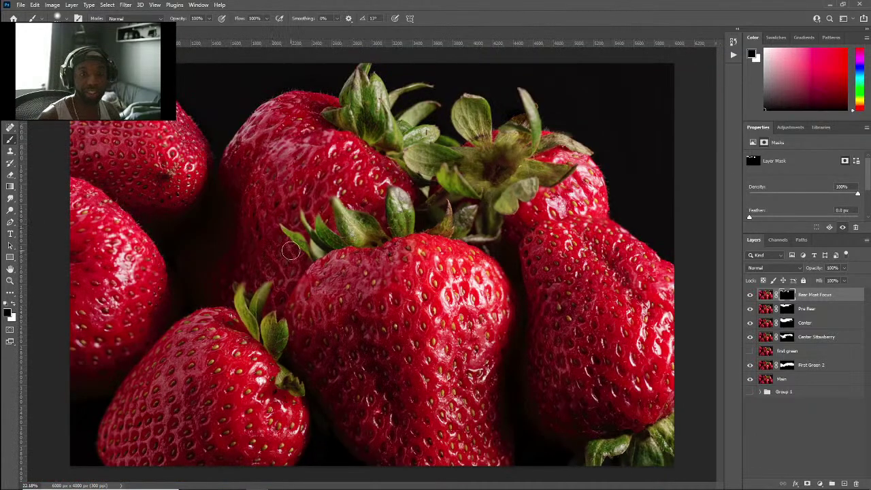
scroll(338, 215, "up", 6)
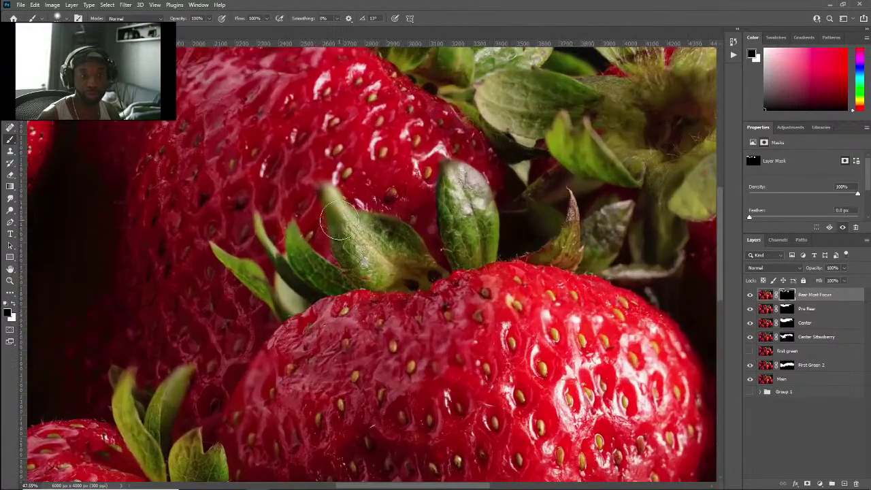
scroll(345, 210, "up", 1)
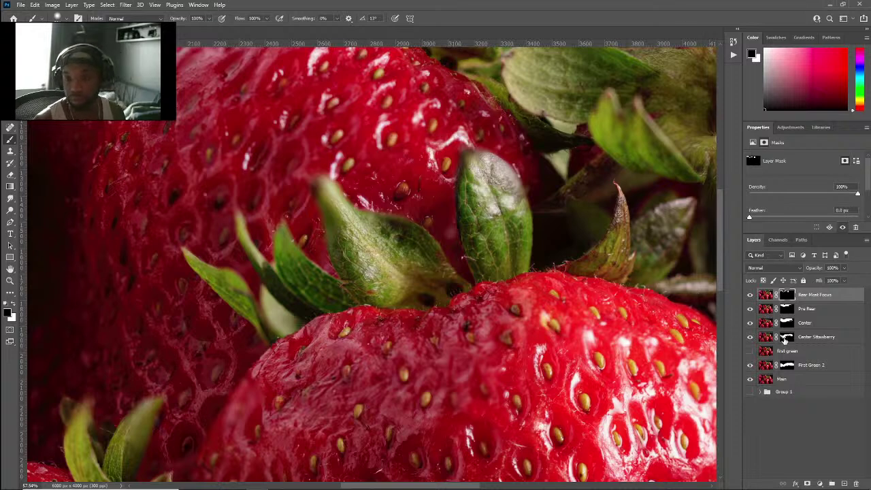
scroll(406, 219, "down", 9)
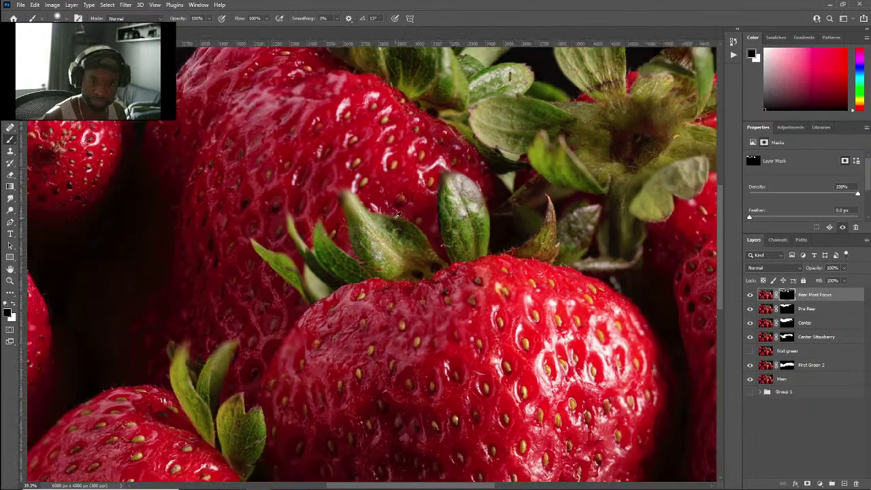
scroll(380, 213, "down", 2)
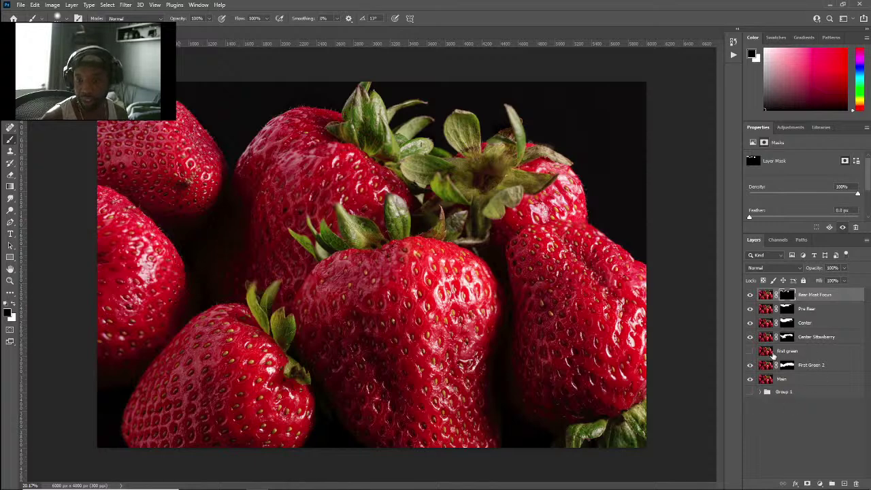
left_click_drag(772, 350, 787, 386)
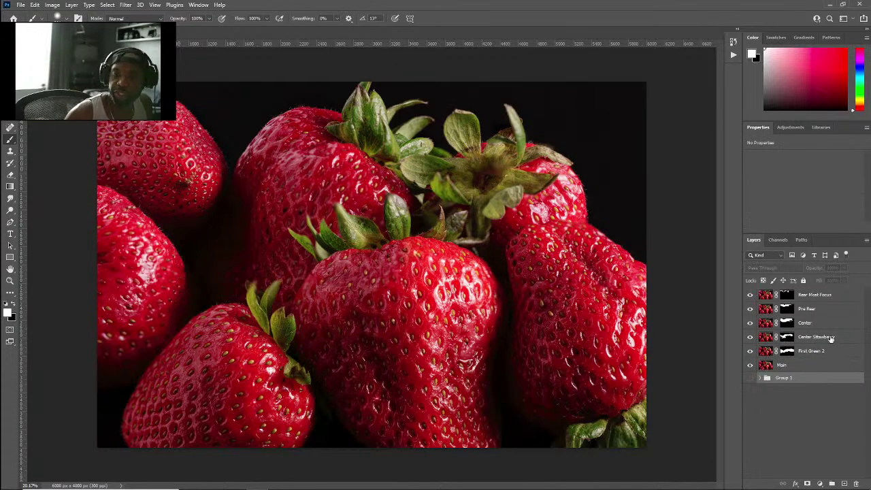
Step: Compare the front strawberries with the Center Strawberry layer mask enabled and disabled
left_click(830, 339)
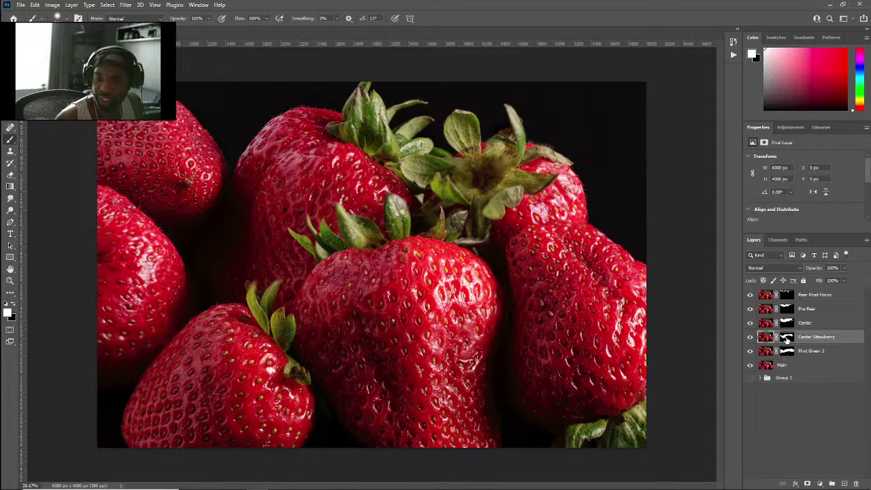
scroll(343, 274, "up", 3)
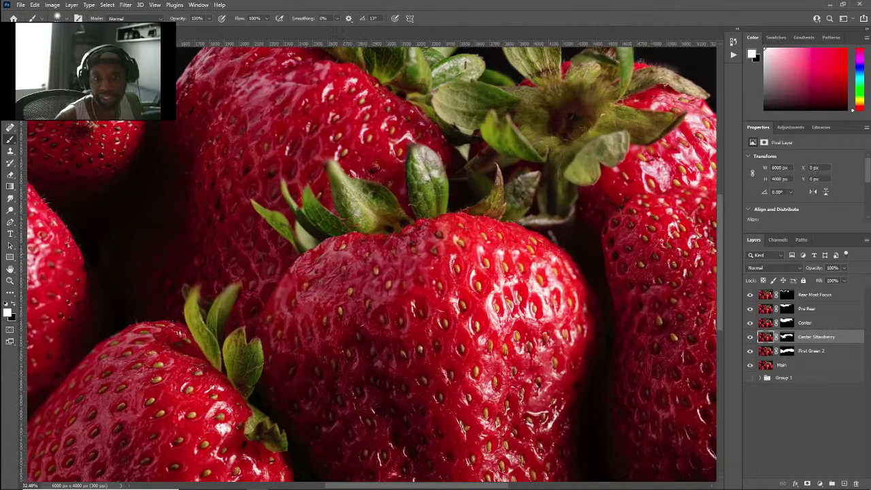
left_click(788, 351)
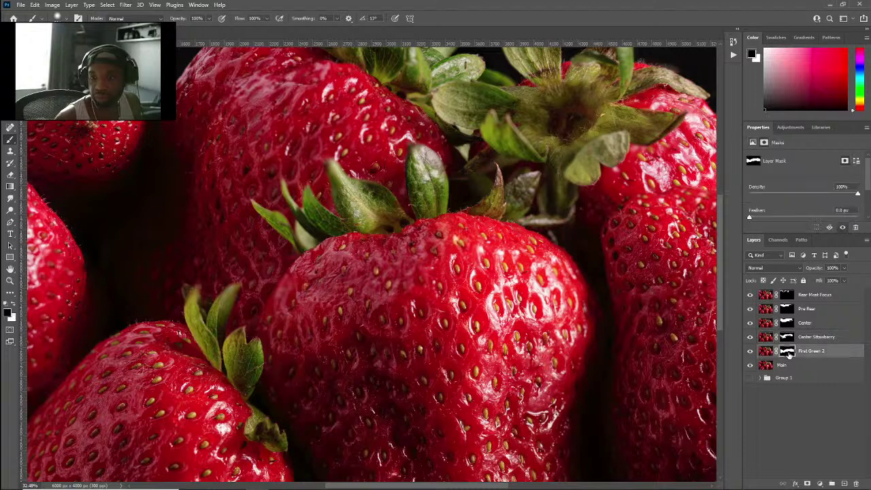
scroll(603, 270, "down", 2)
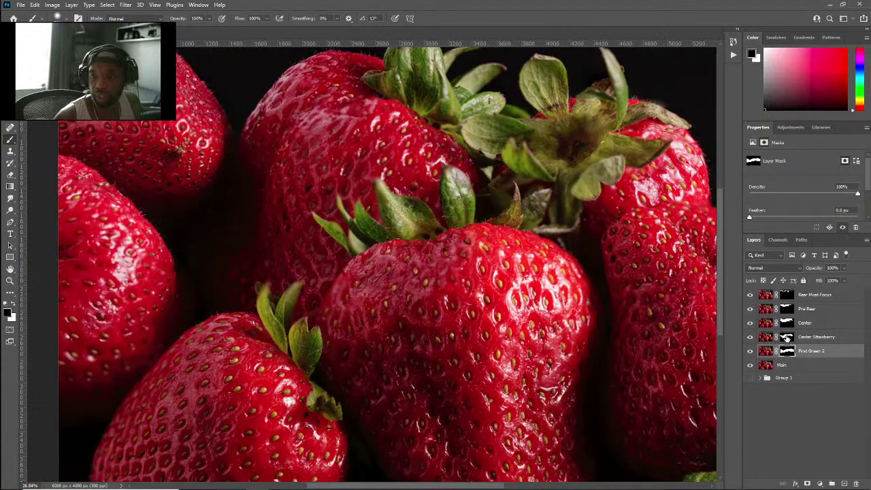
left_click(777, 338)
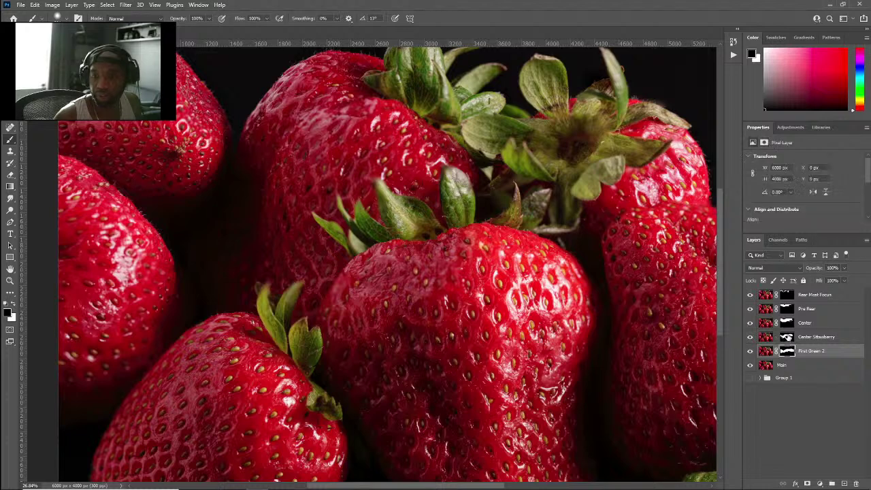
left_click(787, 337)
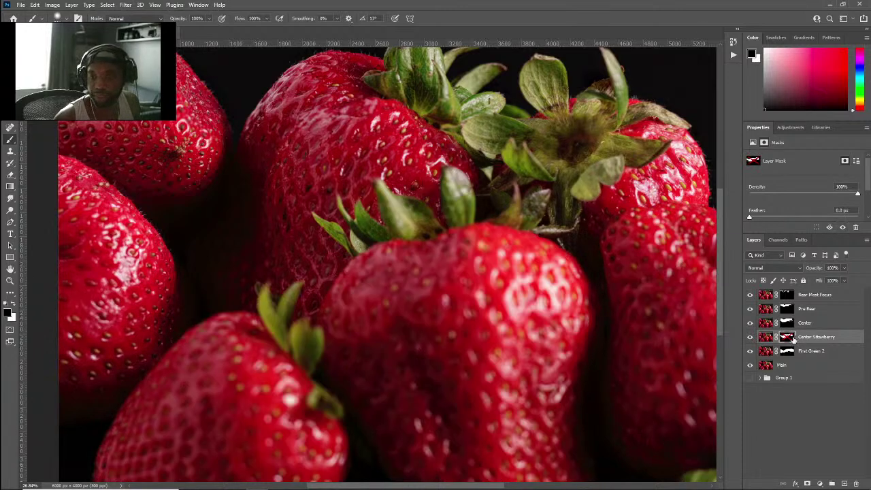
left_click(788, 339)
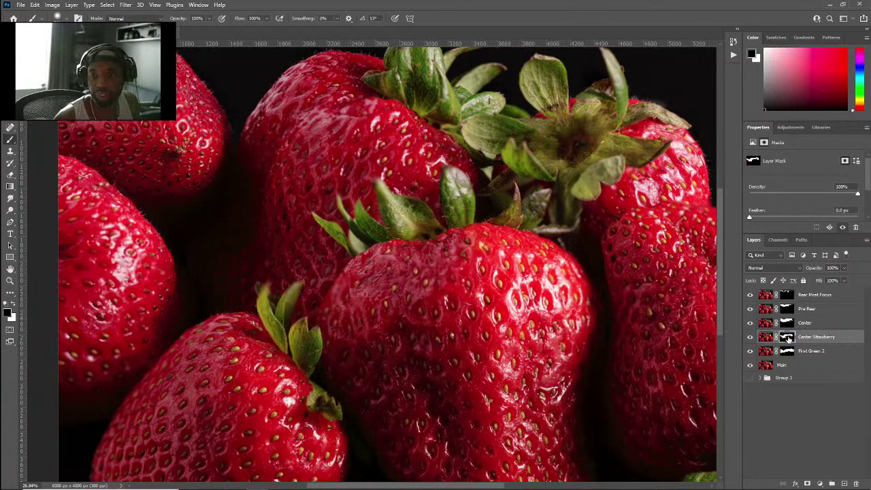
left_click(788, 339, "shift")
scroll(544, 279, "right", 2)
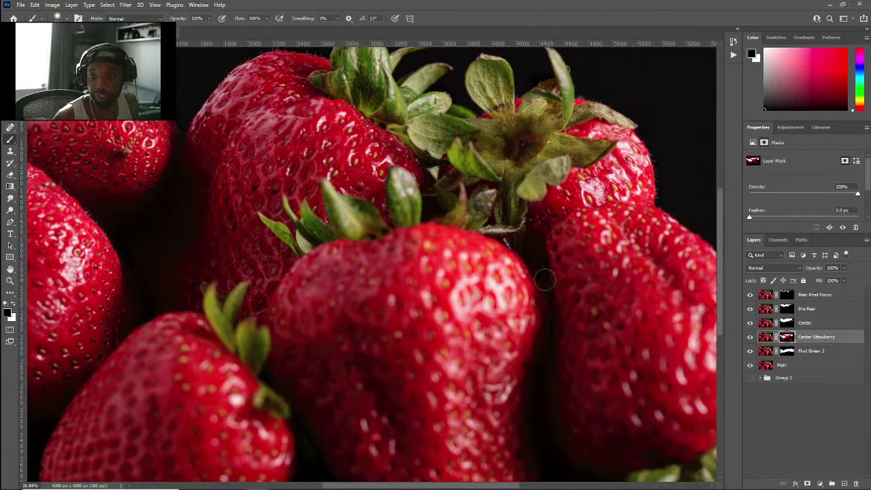
scroll(545, 279, "right", 2)
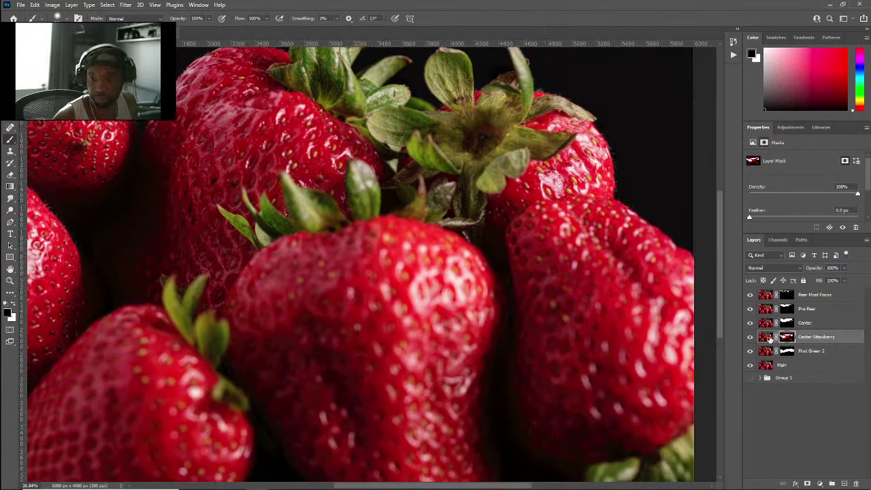
Step: Hide the Center, Pre Rear and Rear Most Focus layers and re-enable the Center Strawberry layer mask
left_click(768, 338)
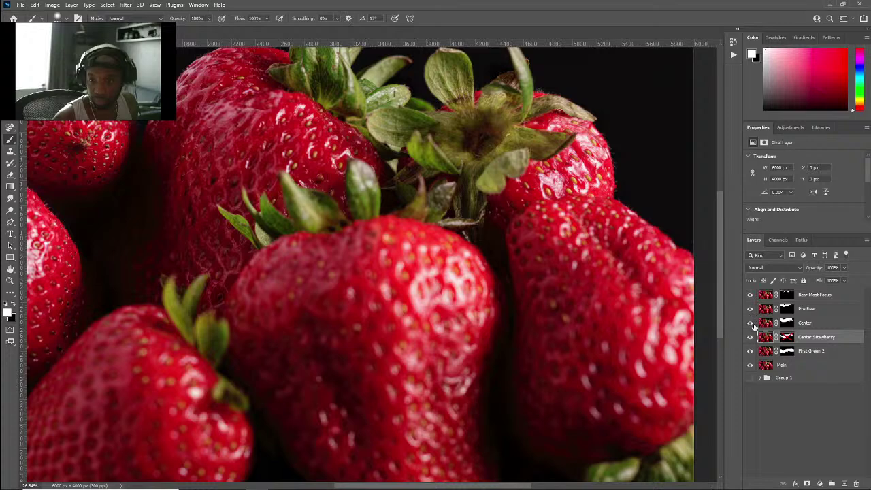
left_click_drag(751, 324, 753, 297)
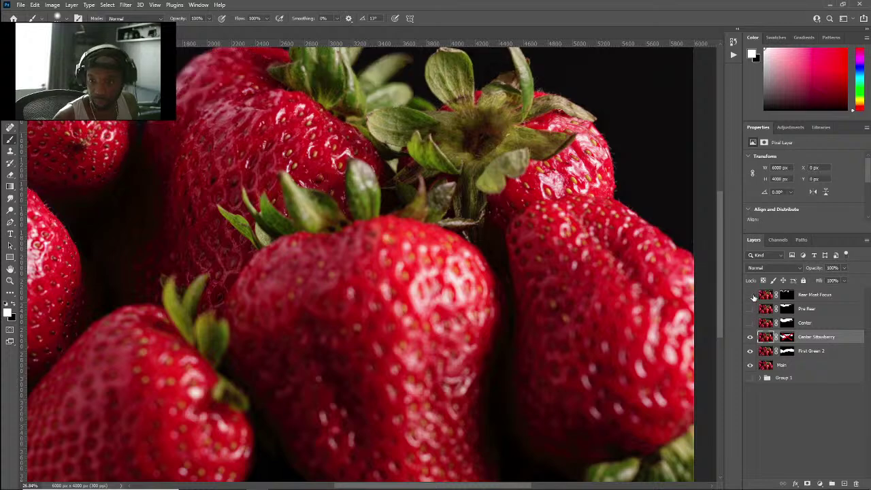
left_click(789, 338, "shift")
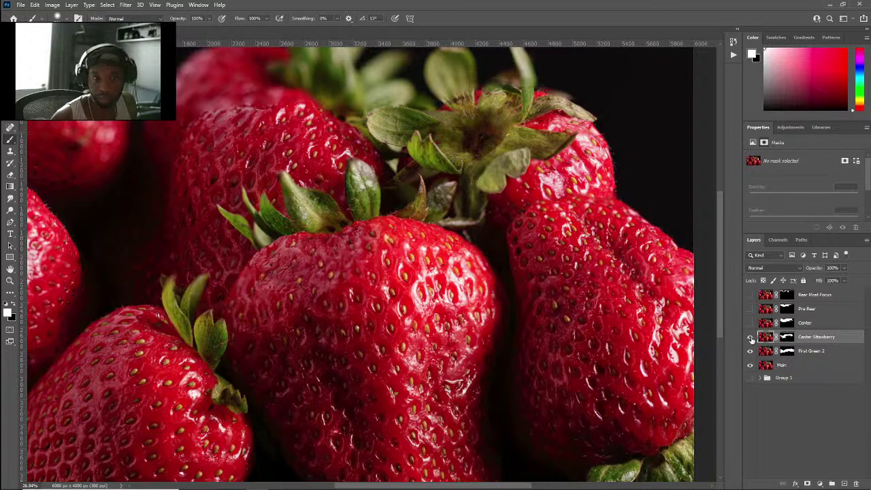
Step: Compare the image with the Center Strawberry layer hidden and shown, leaving it visible with its mask selected
left_click(752, 339)
left_click(752, 338)
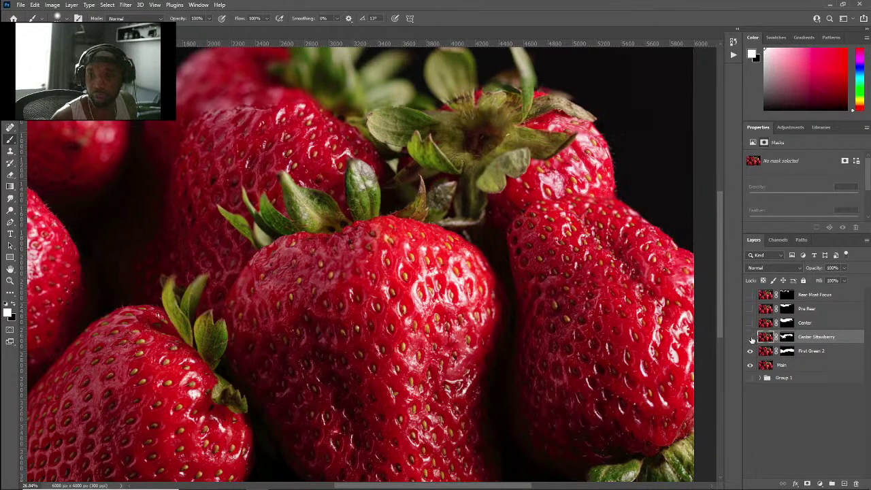
left_click(751, 339)
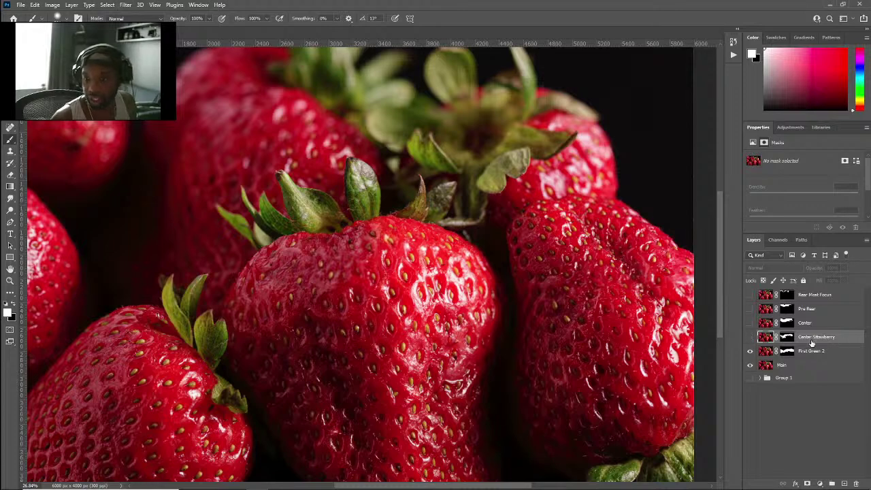
left_click(751, 339)
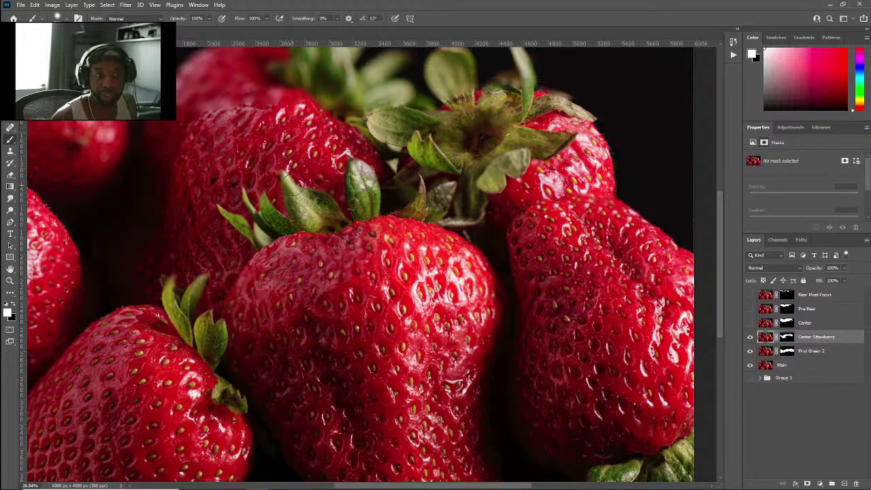
left_click(751, 338)
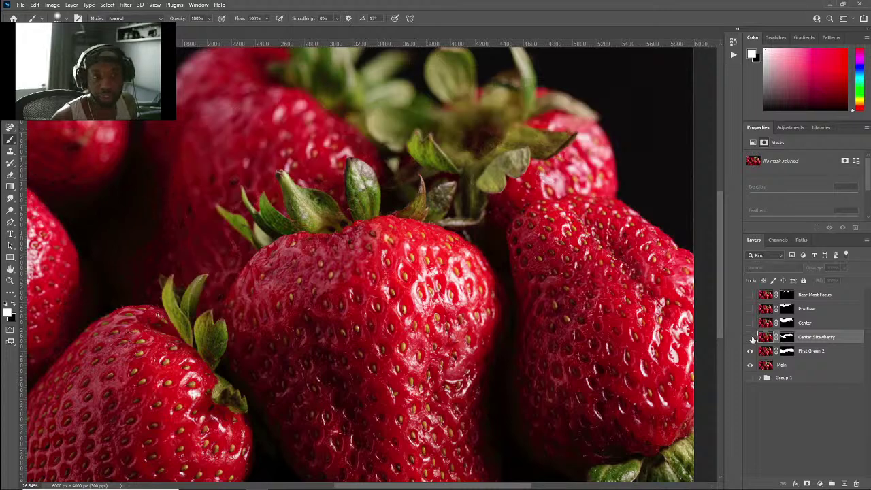
left_click(751, 338)
left_click(787, 337)
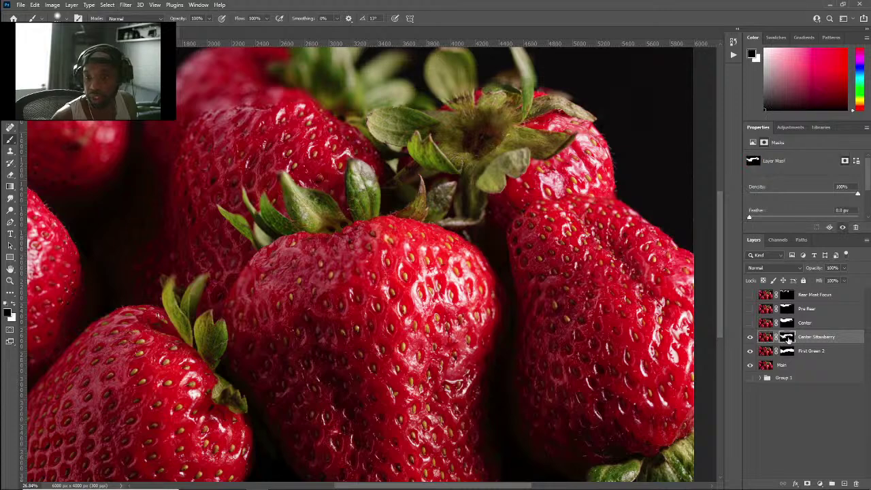
Step: Compare the centre strawberry's leaves up close with the Center Strawberry layer hidden and shown, leaving the layer visible
left_click(750, 337)
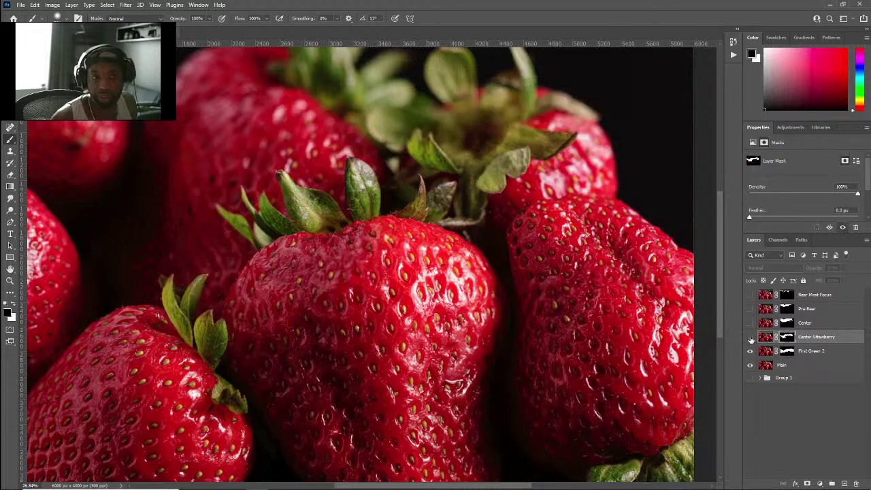
left_click(750, 337)
left_click(751, 339)
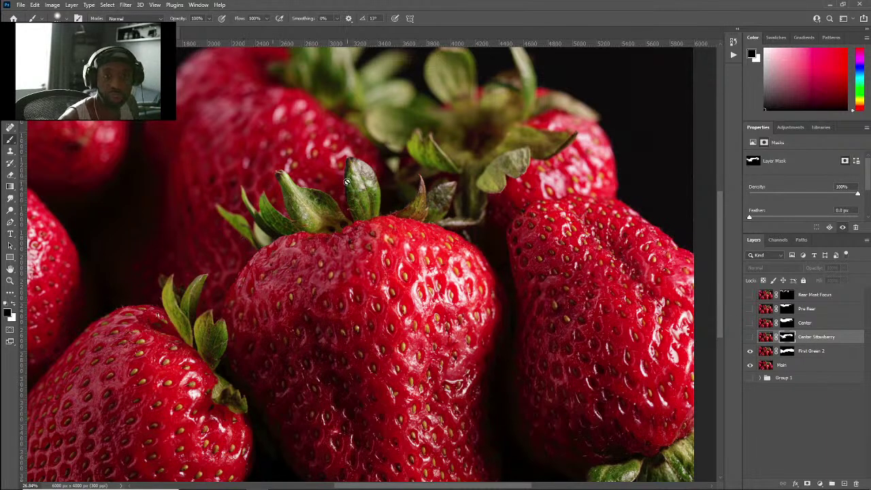
scroll(346, 182, "up", 3)
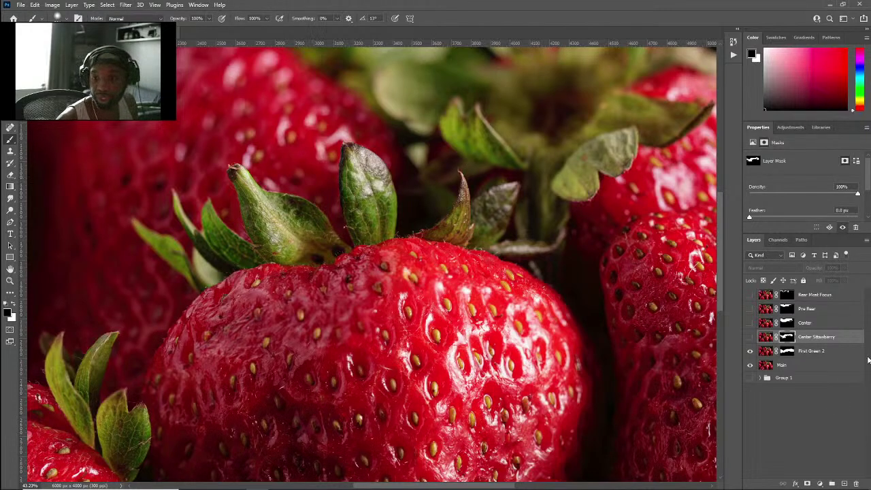
left_click(750, 340)
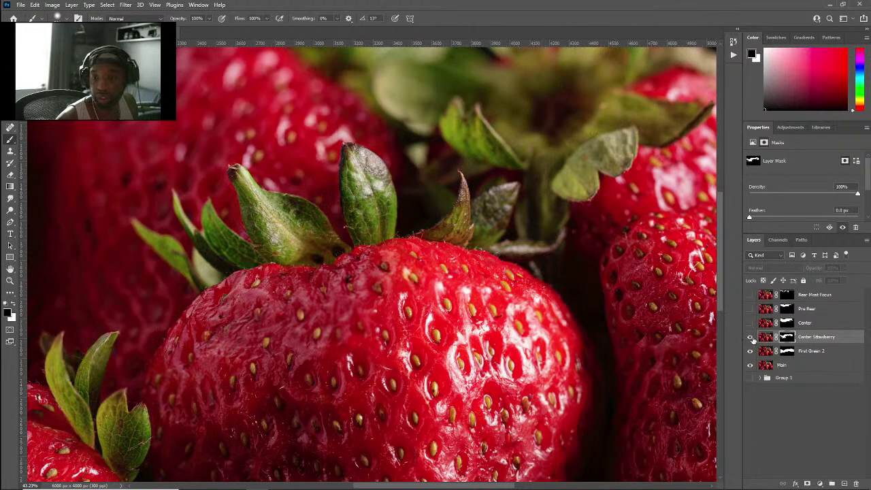
left_click(749, 337)
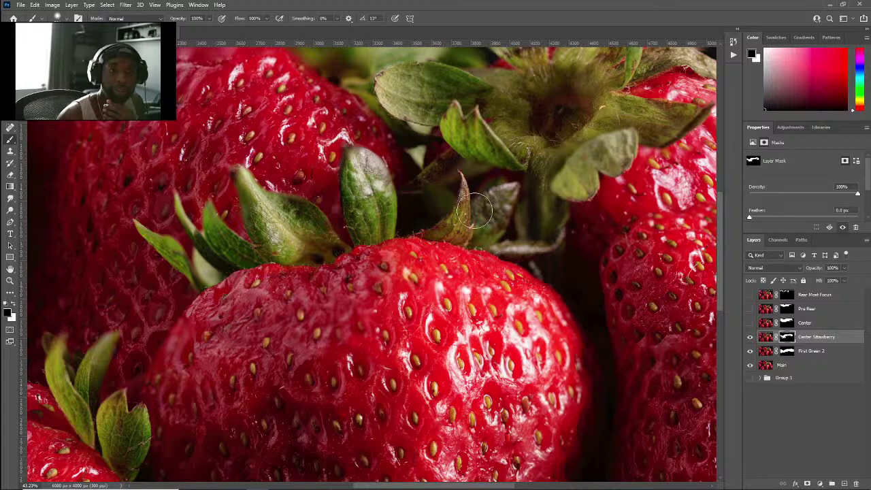
Step: Paint black on the Center Strawberry mask over the leaves of the middle and front-left strawberries, correcting overpainting in white
mouse_move(383, 215)
left_mouse_down()
mouse_move(373, 208)
mouse_move(392, 213)
left_mouse_up()
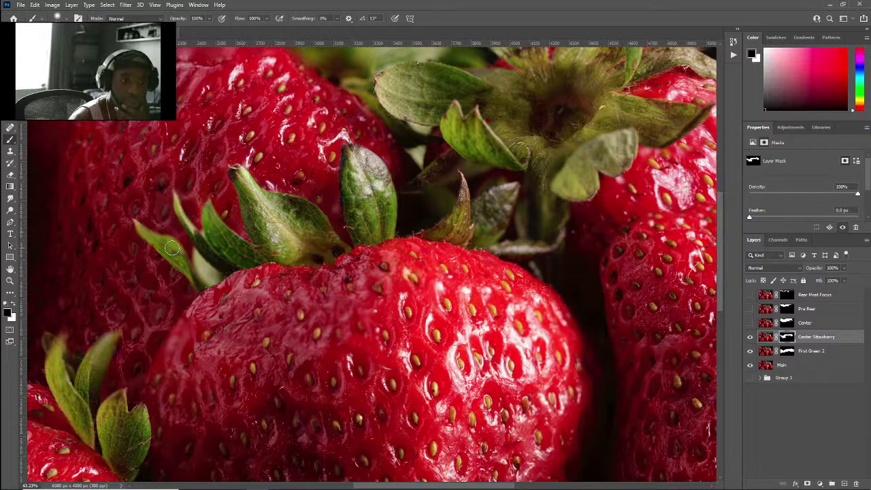
key("x")
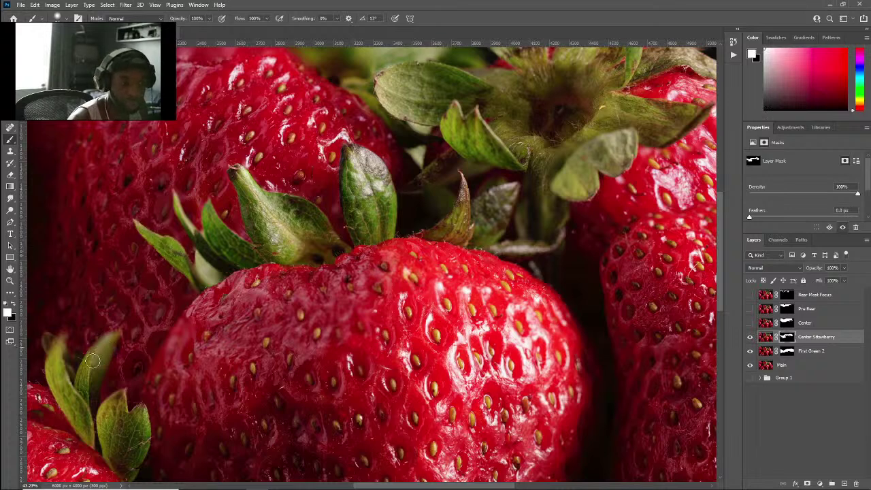
key("x")
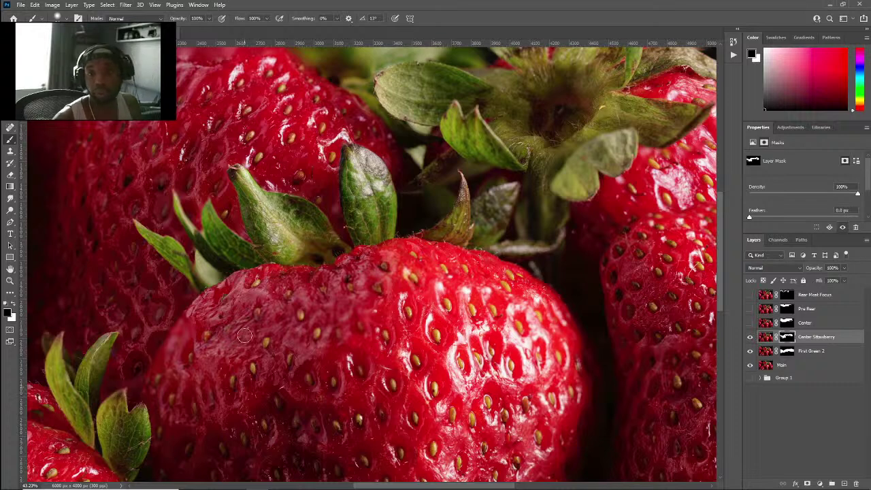
Step: Refine the Center Strawberry mask in black and white around the rear strawberry's lower leaf and the right strawberry's upper edge
scroll(287, 304, "right", 5)
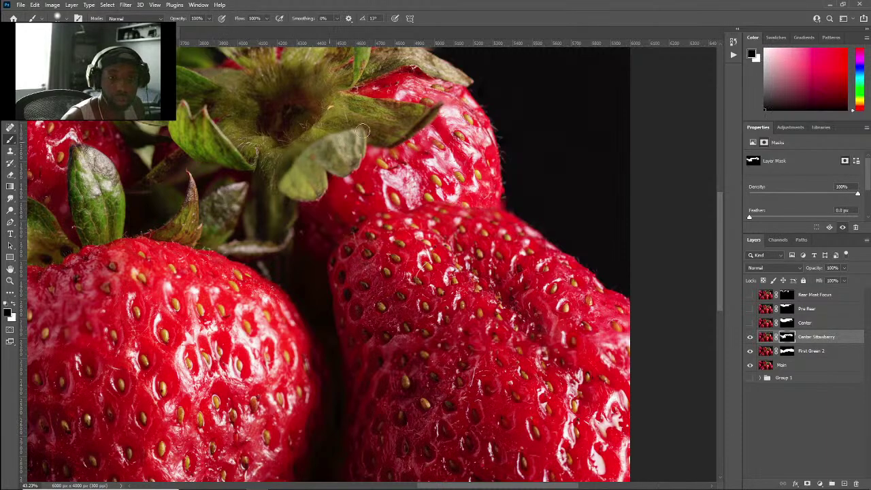
key("x")
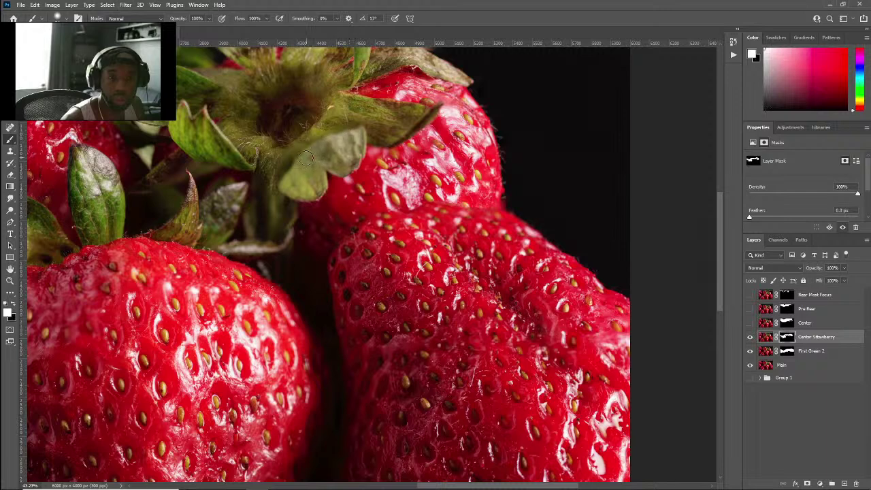
key("x")
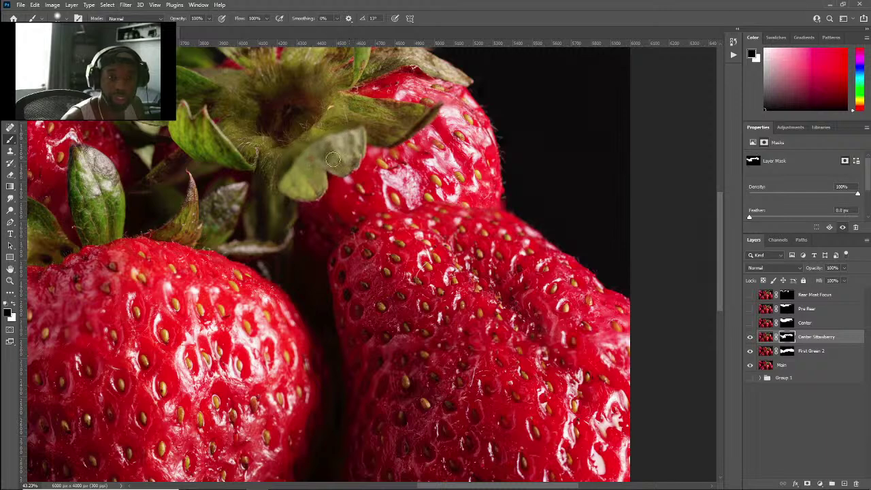
key("x")
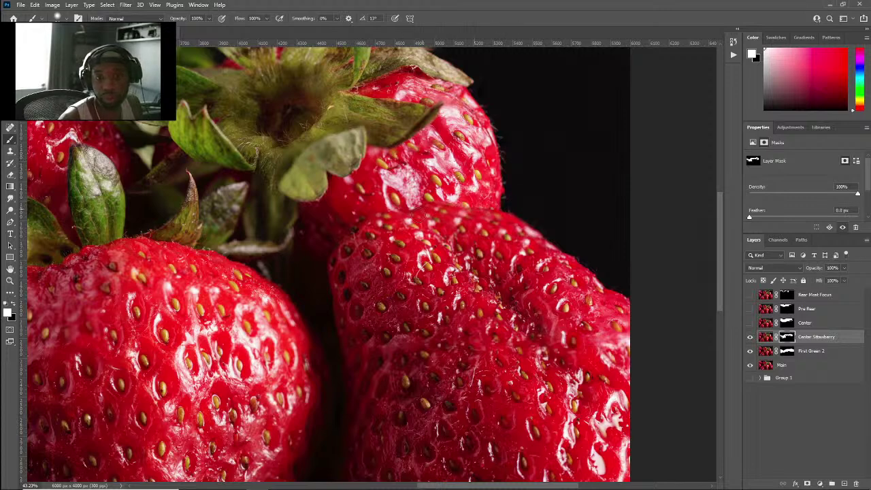
key("x")
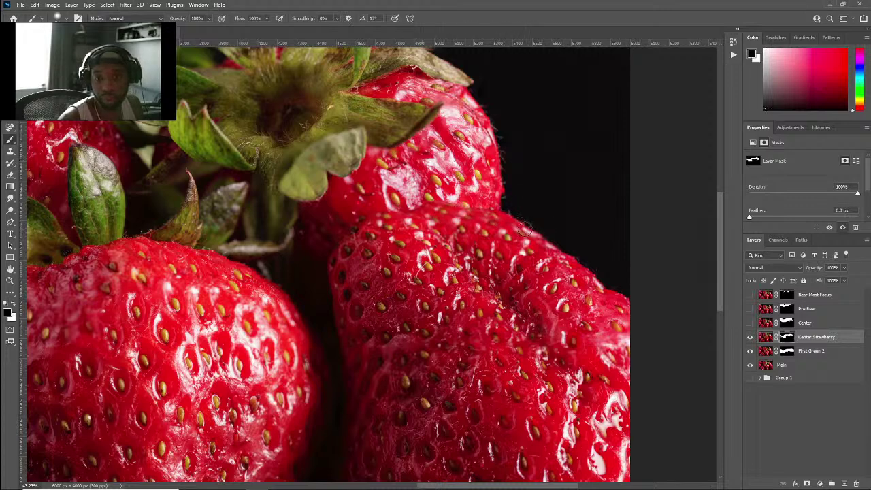
key("x")
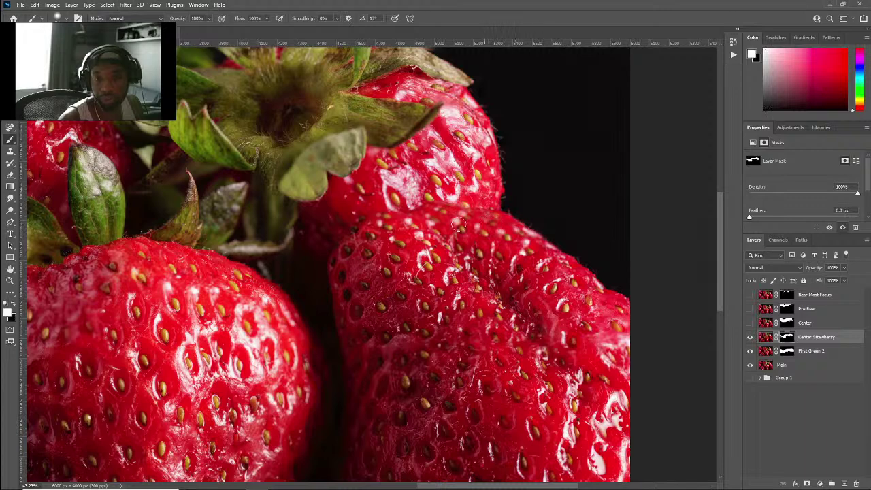
key("x")
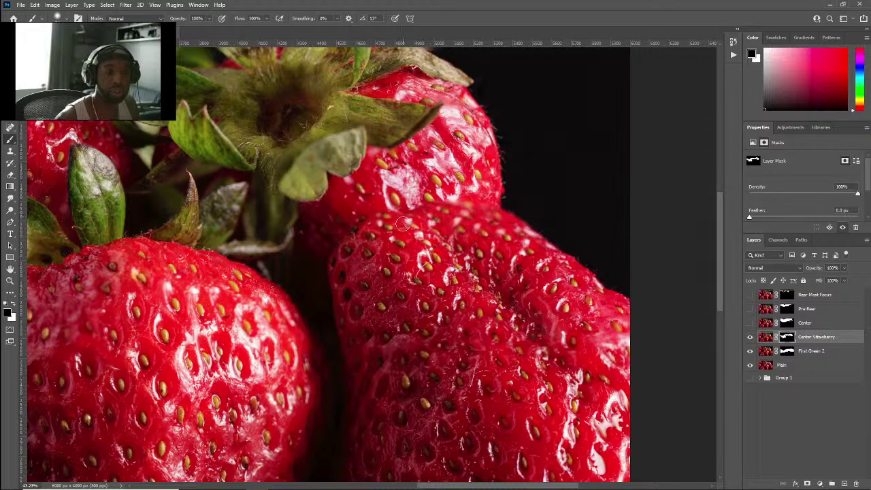
Step: Compare the left strawberry and its dark surroundings up close with the Center Strawberry layer shown and hidden, leaving it hidden
scroll(402, 224, "down", 3)
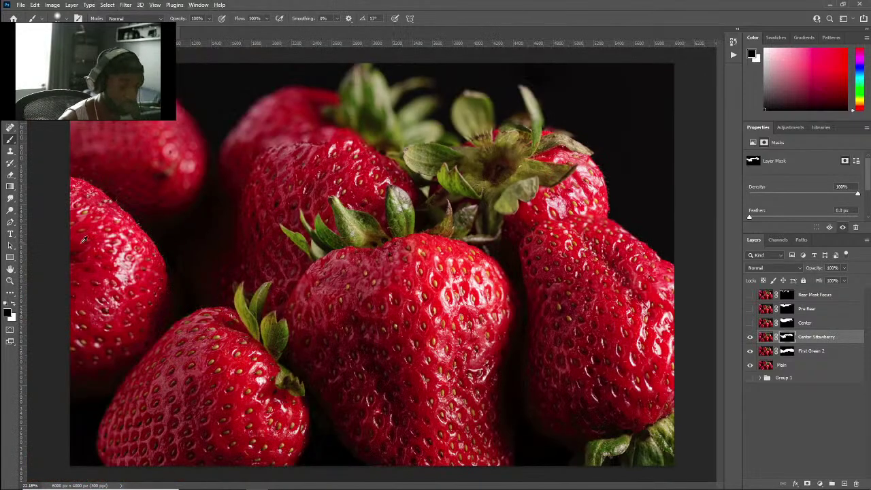
scroll(83, 240, "up", 4)
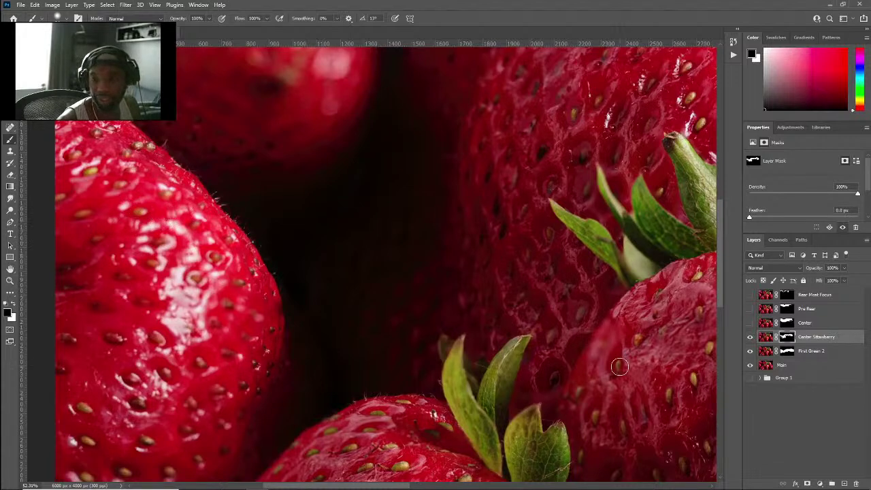
left_click(751, 337)
left_click(751, 338)
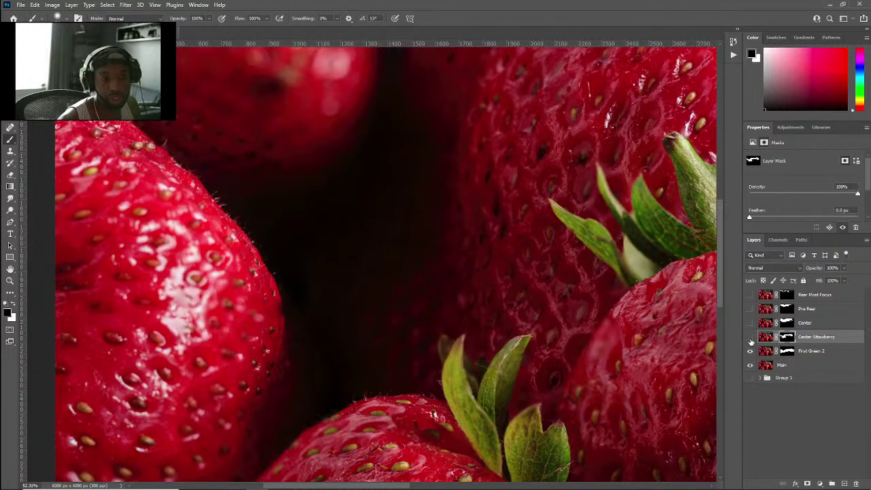
left_click(750, 339)
left_click(750, 338)
left_click(750, 338)
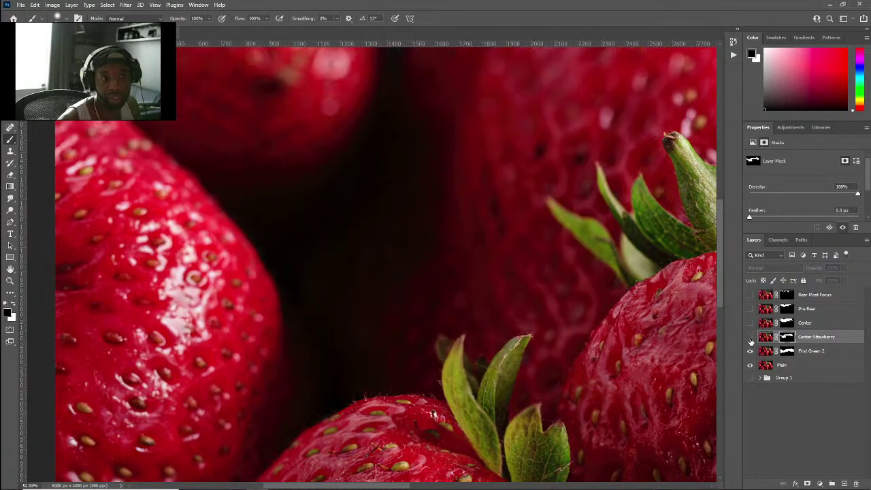
left_click(751, 338)
left_click(751, 339)
left_click(751, 338)
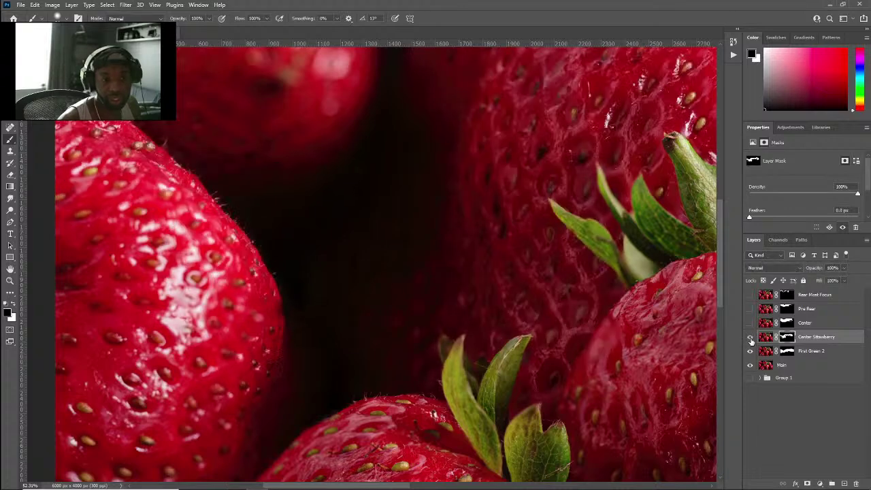
left_click(750, 338)
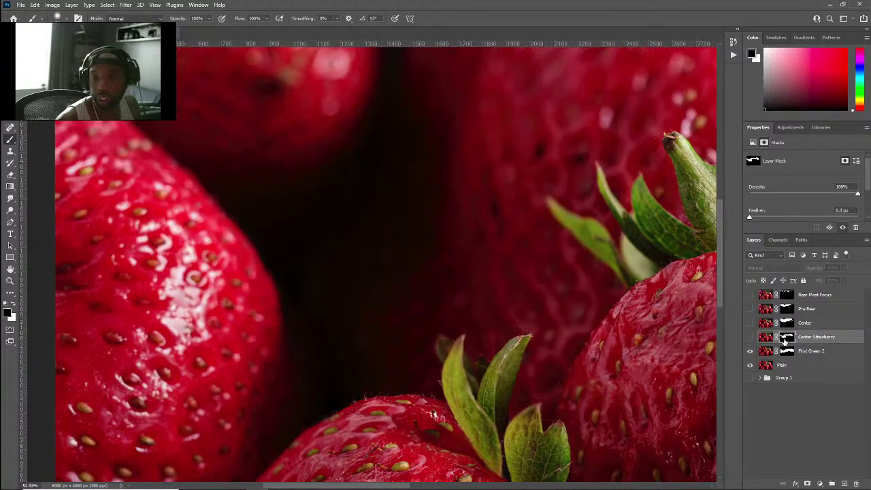
Step: Compare the whole image with the Center Strawberry layer shown and hidden
scroll(260, 299, "down", 5)
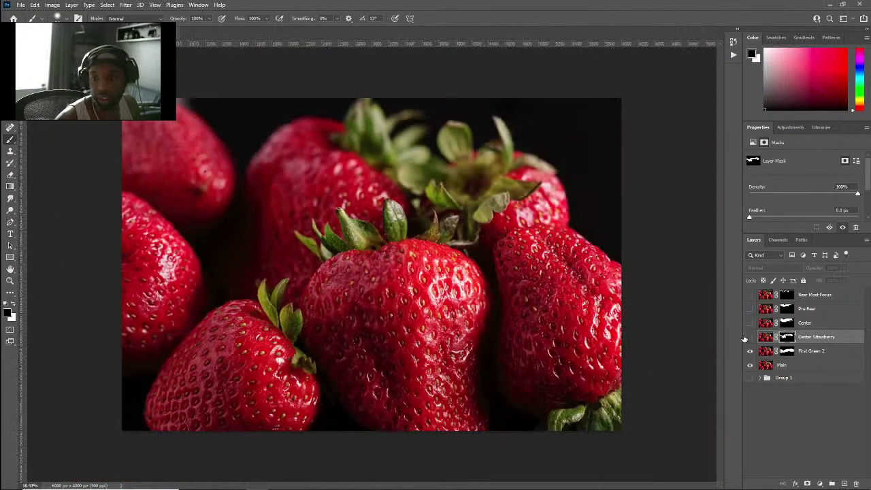
left_click(749, 338)
left_click(749, 338)
left_click(749, 338)
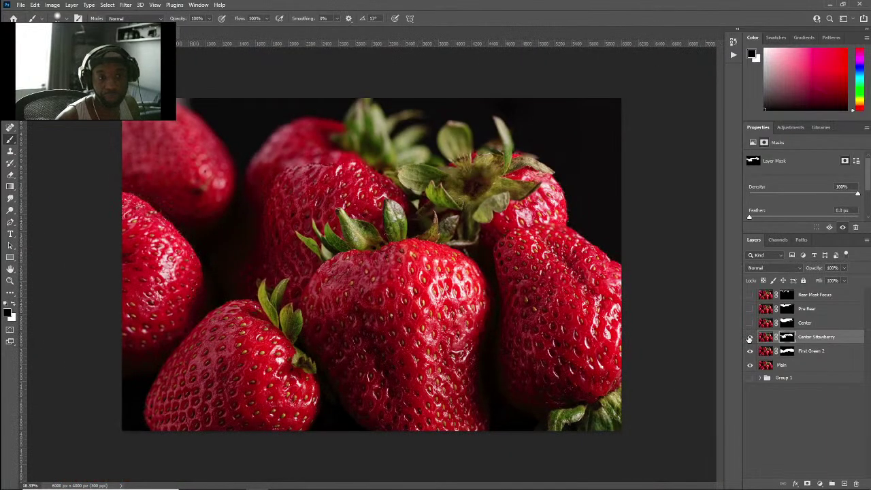
left_click(749, 339)
left_click(749, 339)
left_click(750, 338)
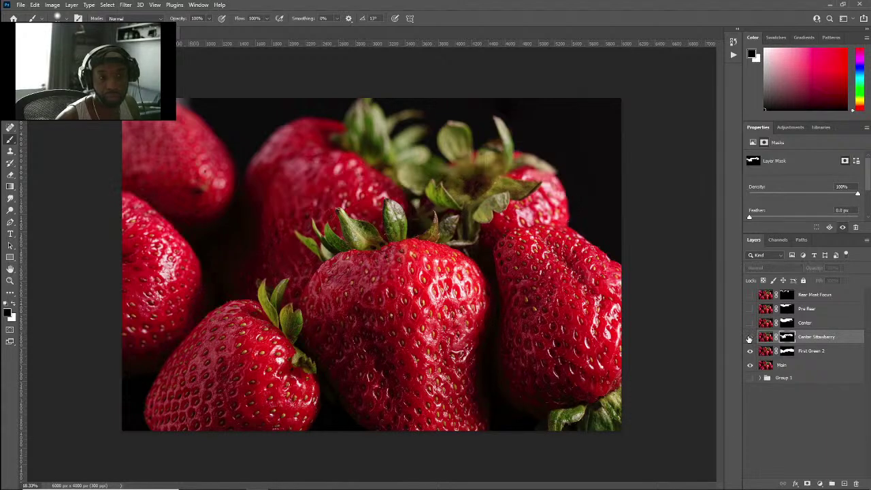
left_click(749, 338)
left_click(749, 338)
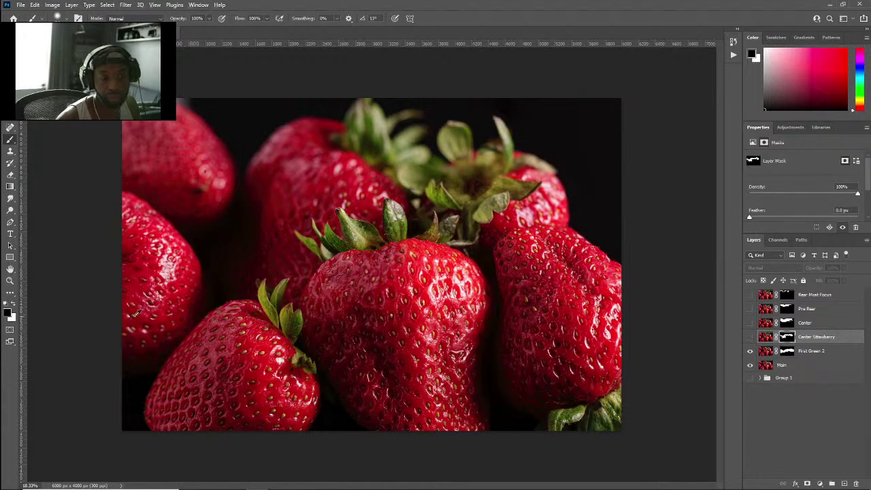
Step: Examine the two left-hand strawberries up close with the Center Strawberry layer hidden and shown
scroll(137, 313, "up", 6)
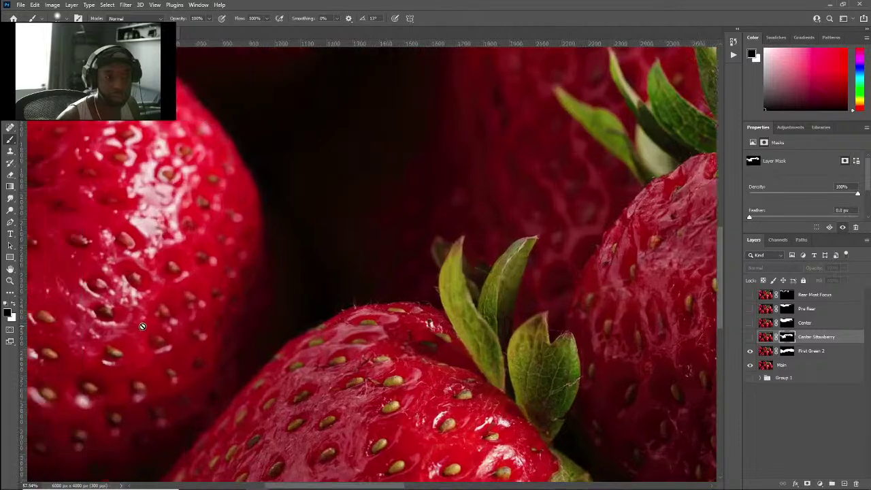
scroll(142, 326, "left", 2)
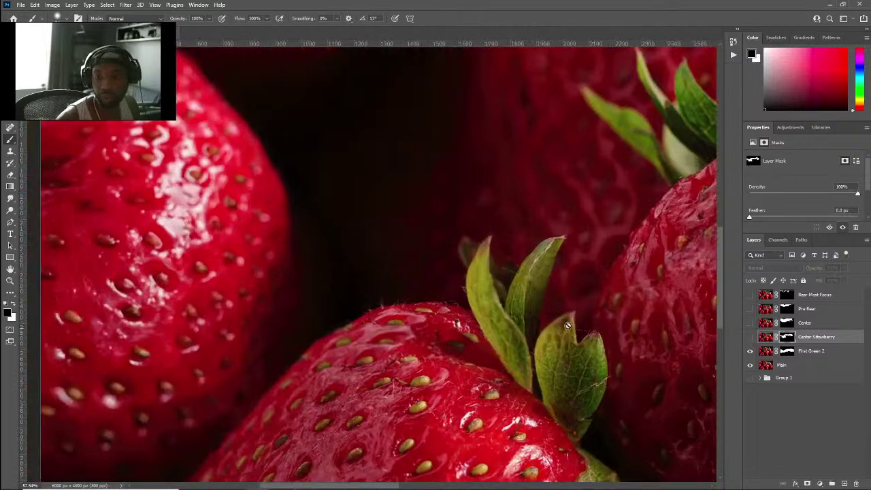
scroll(567, 326, "down", 3)
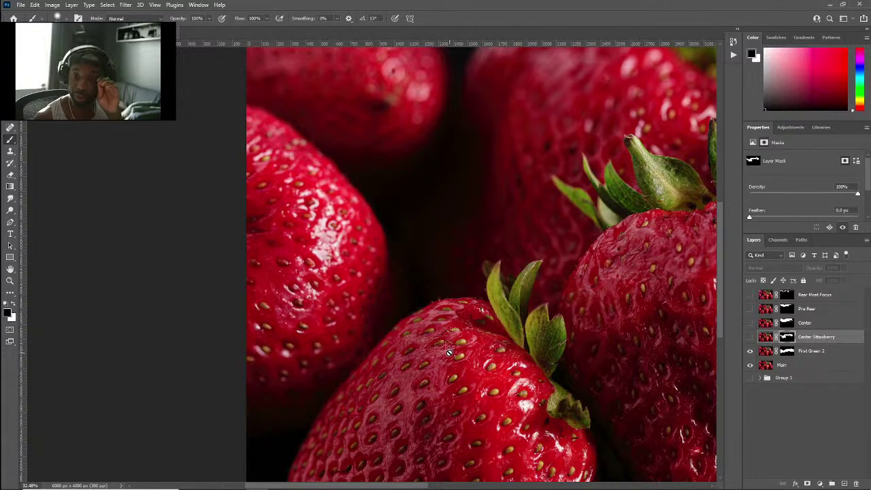
left_click(750, 337)
left_click(749, 337)
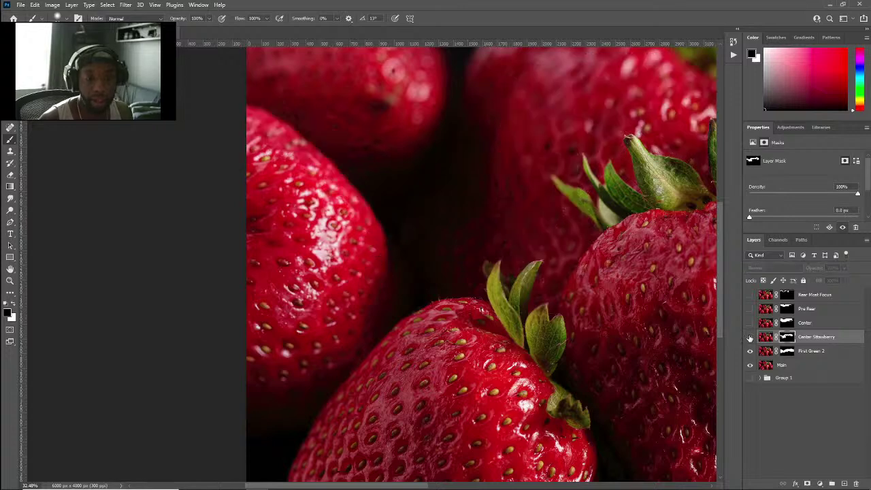
left_click(750, 336)
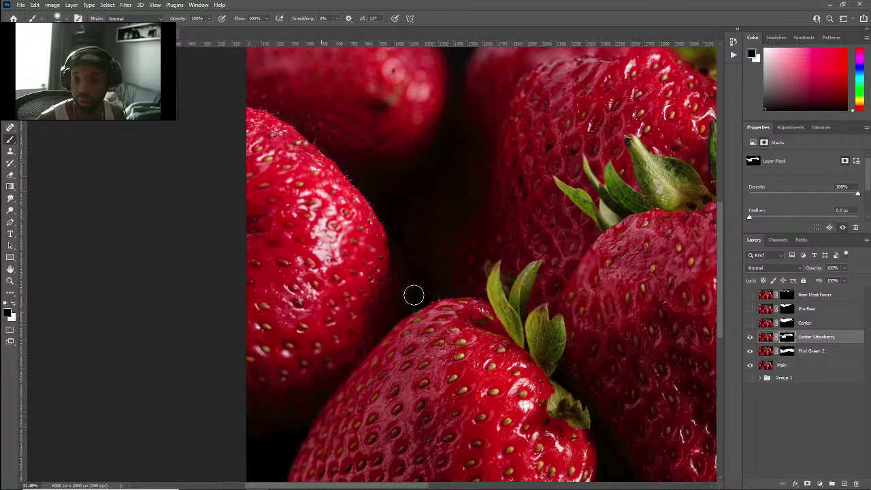
Step: Hide the Center Strawberry layer and compare the image with the First Green 2 layer mask disabled and enabled, leaving the mask enabled
left_click(749, 337)
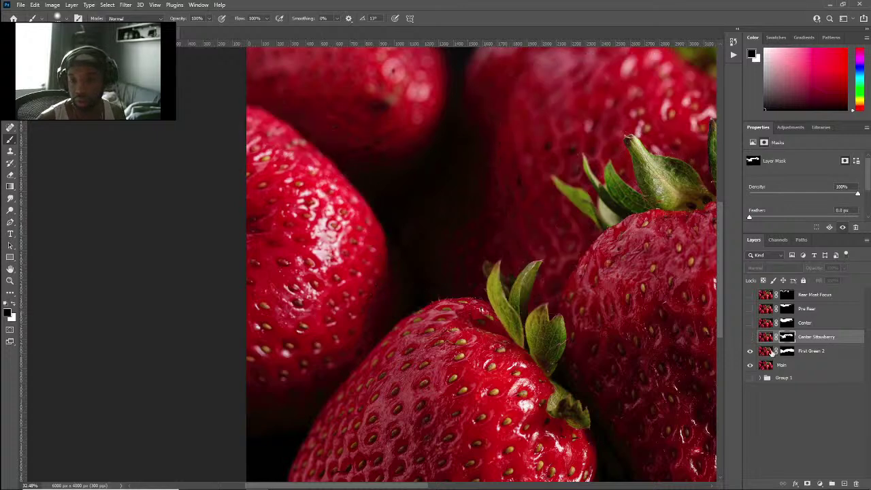
left_click(759, 355)
left_click(749, 351)
left_click(750, 351)
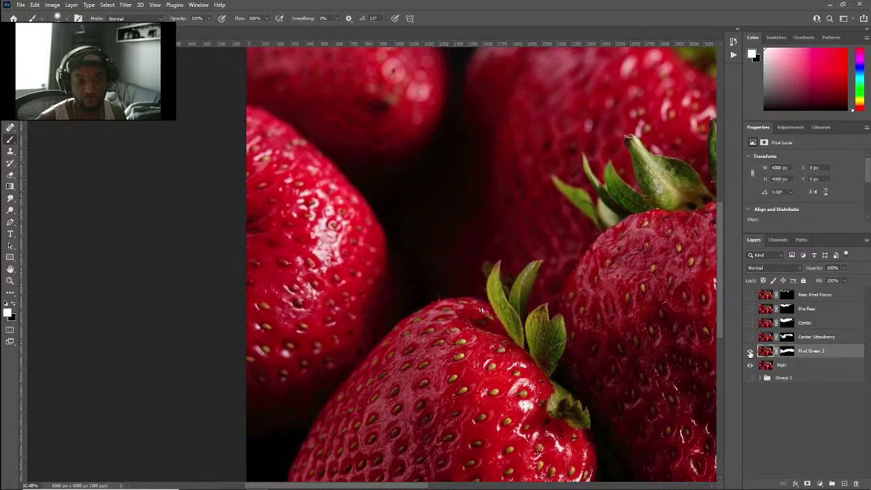
left_click(791, 357, "shift")
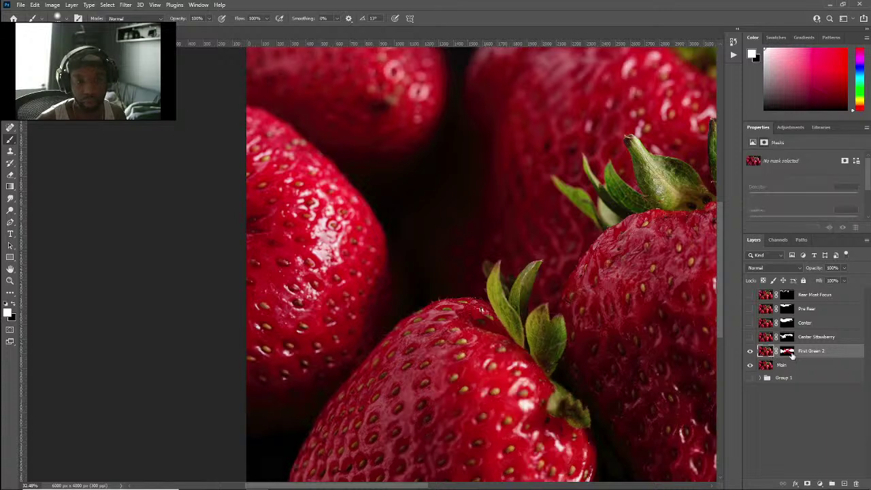
left_click(792, 357, "shift")
left_click(791, 356, "shift")
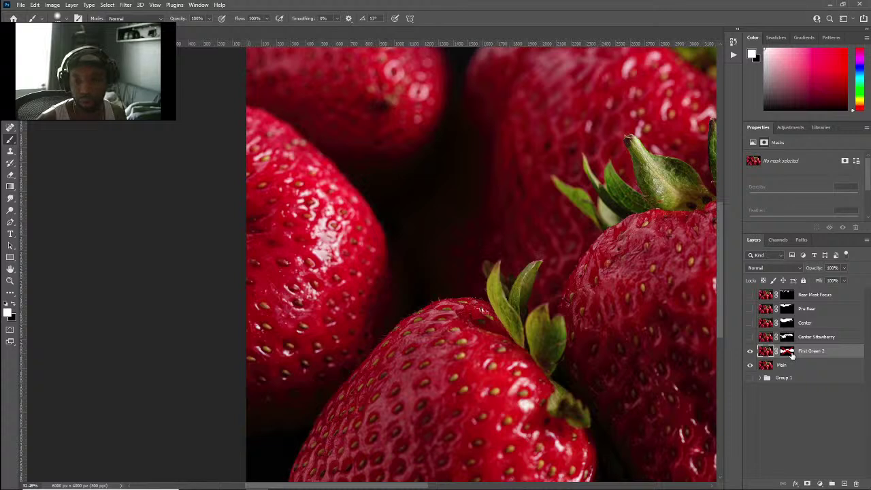
left_click(791, 356, "shift")
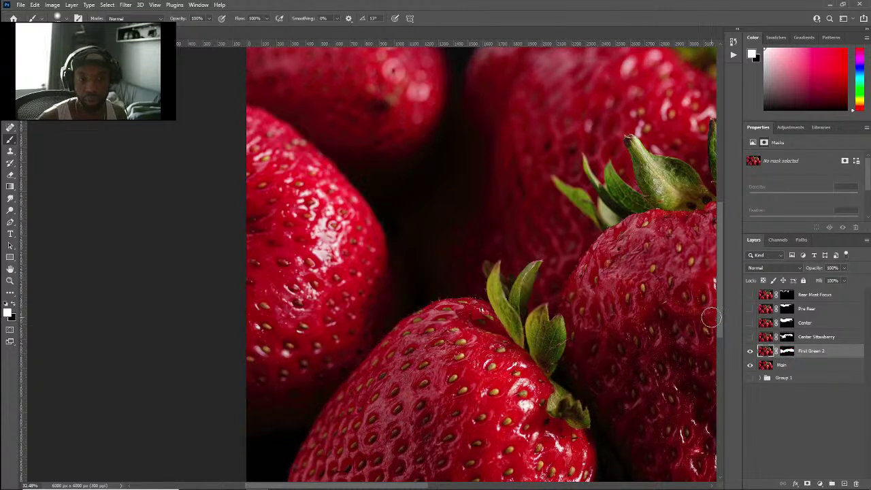
Step: Refine the First Green 2 layer mask with an enlarged brush over the left strawberry and the top of the front strawberry
left_click(784, 352)
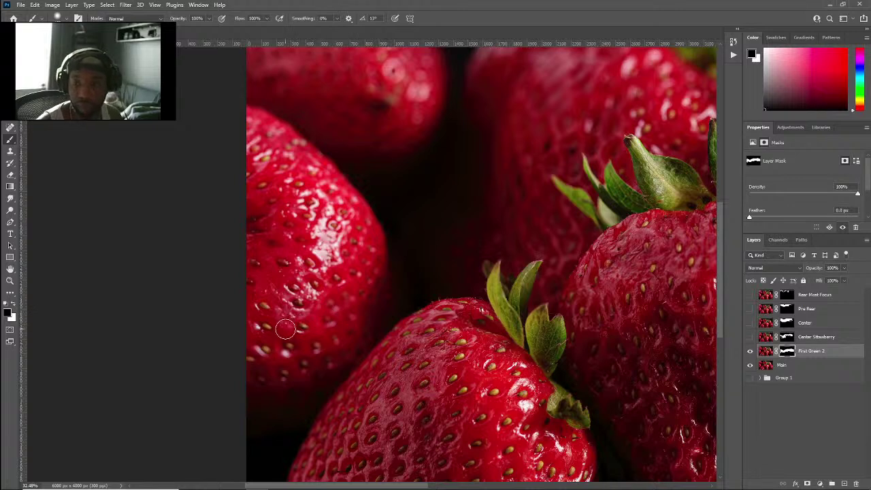
key("x")
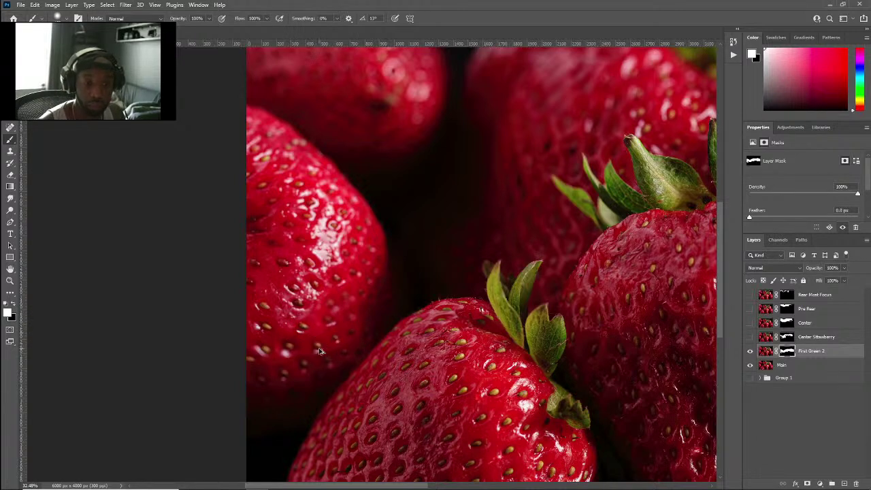
right_click(320, 350, "alt")
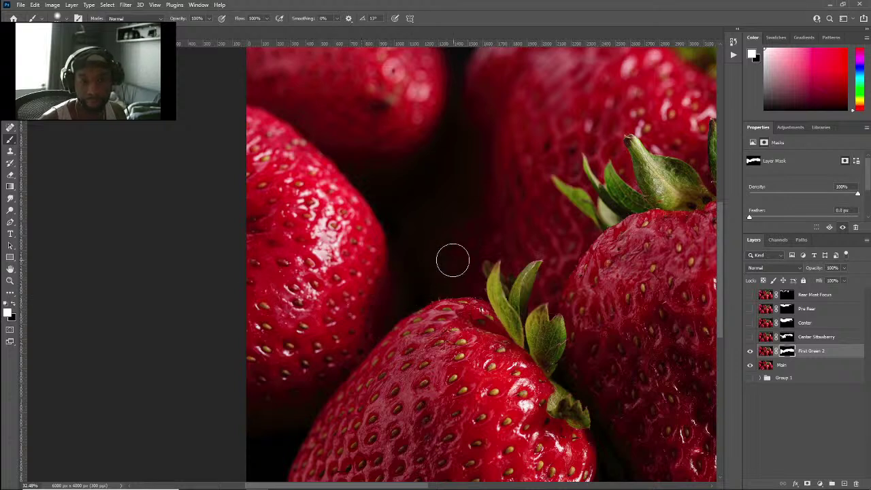
key("x")
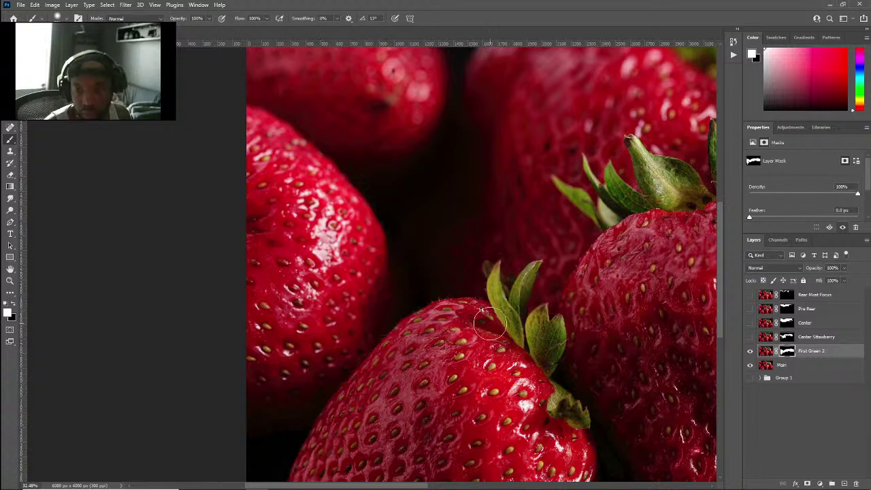
scroll(490, 325, "down", 3)
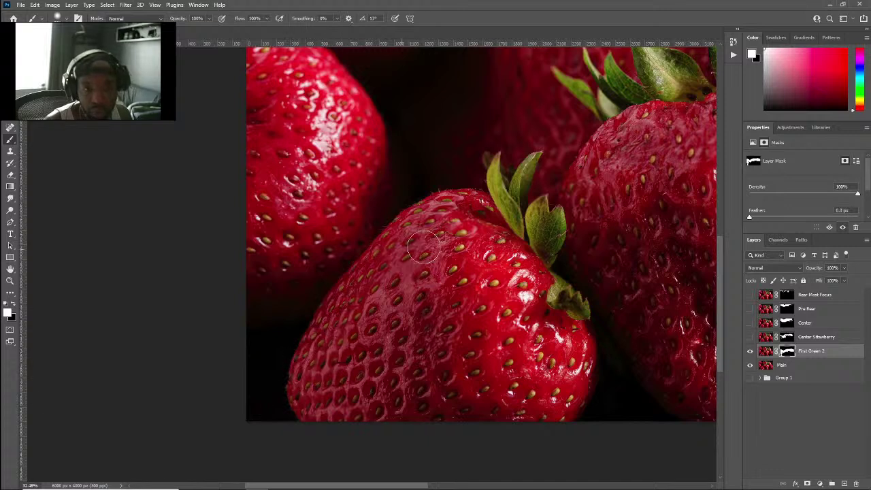
key("x")
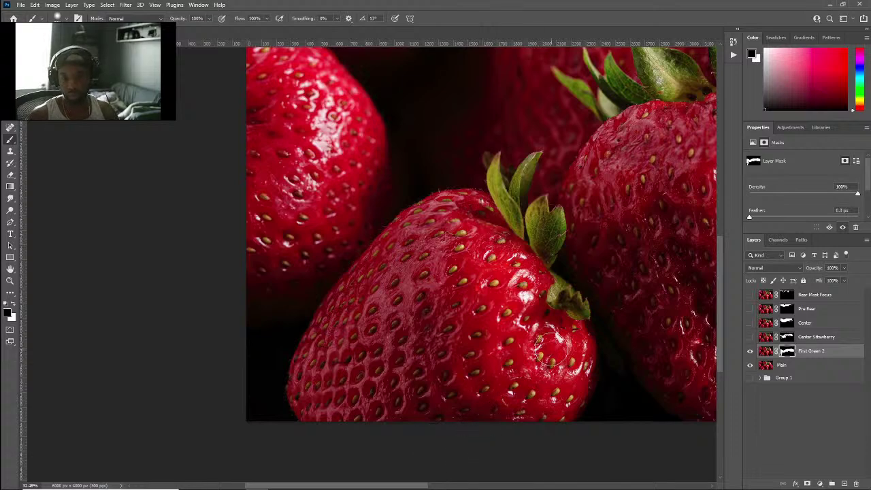
Step: Inspect the whole image and the rear strawberries, then compare them with the Center Strawberry layer shown and hidden, leaving it shown
scroll(605, 383, "down", 4)
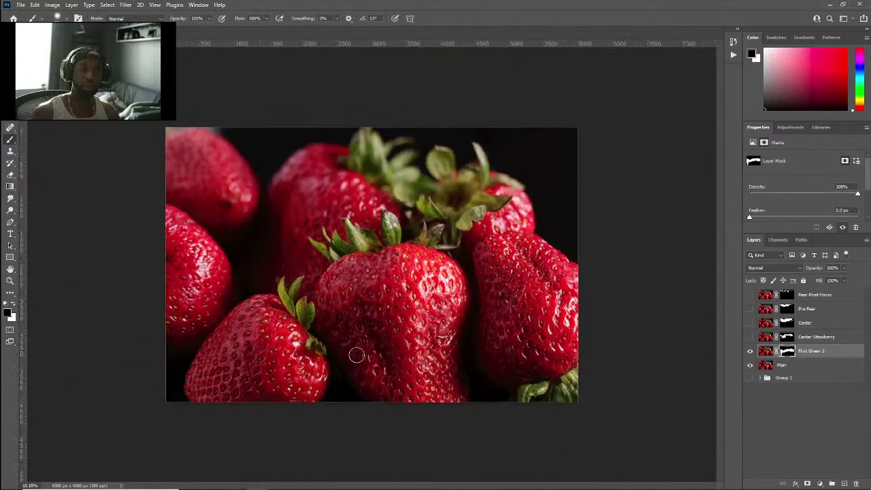
scroll(360, 252, "up", 3)
scroll(107, 310, "up", 1)
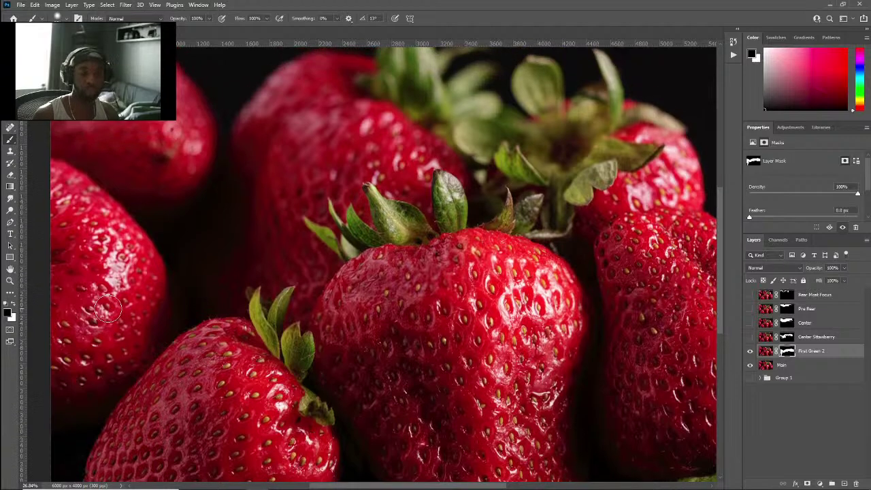
scroll(107, 310, "right", 3)
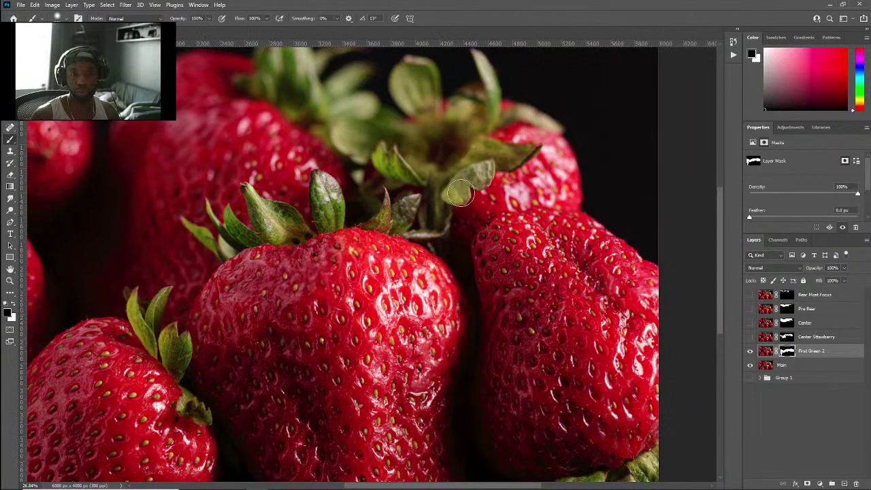
scroll(528, 296, "up", 1)
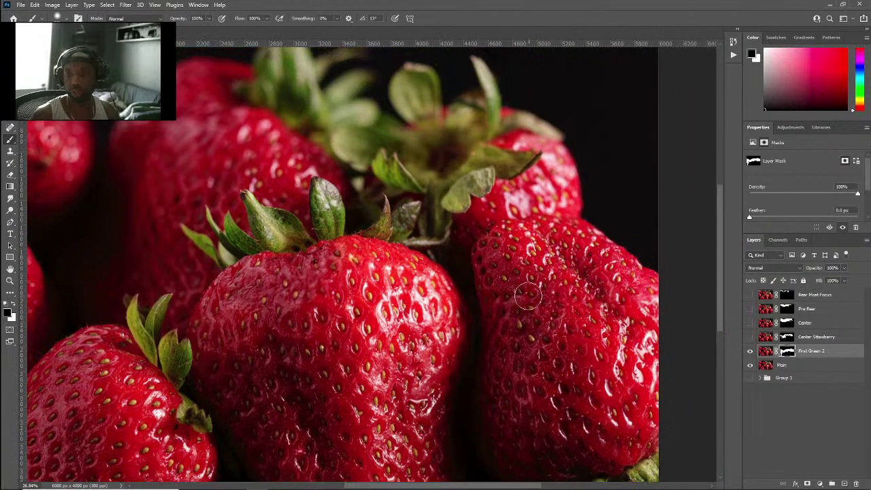
scroll(528, 296, "up", 5)
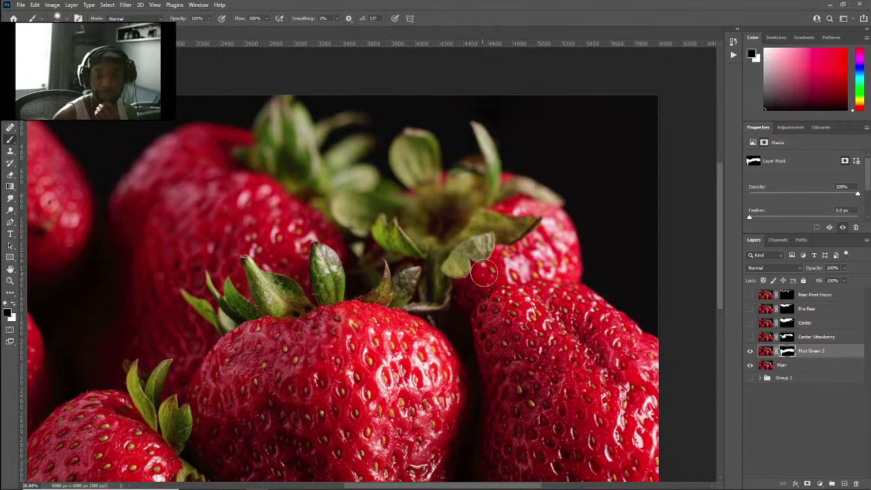
left_click(750, 338)
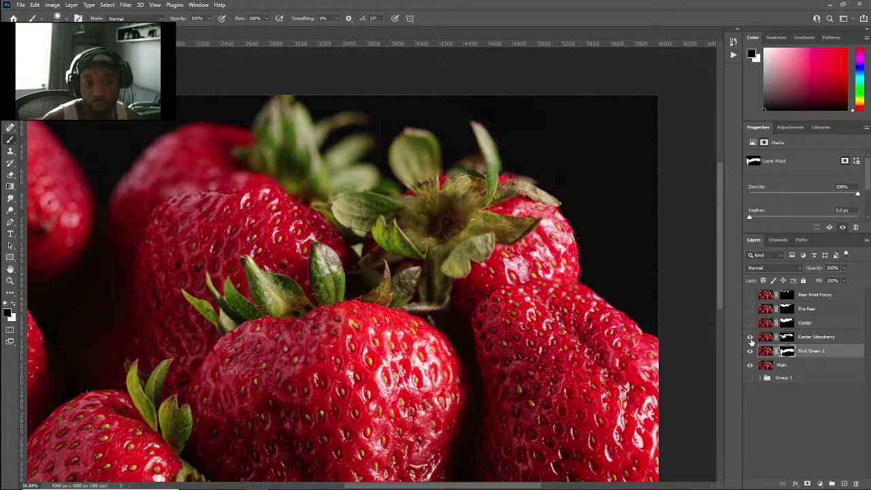
left_click(750, 339)
left_click(751, 338)
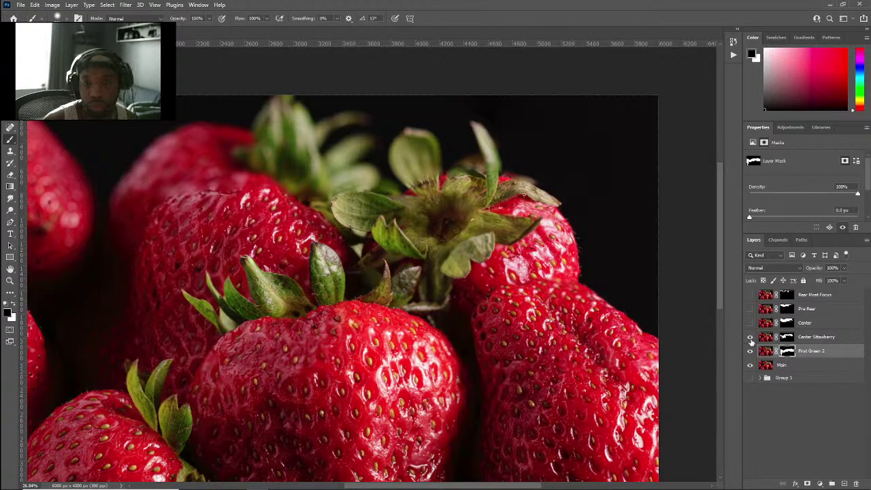
Step: Select the Center Strawberry mask and compare the image with it, the First Green 2 mask and the First Green 2 layer off and on
left_click(790, 340)
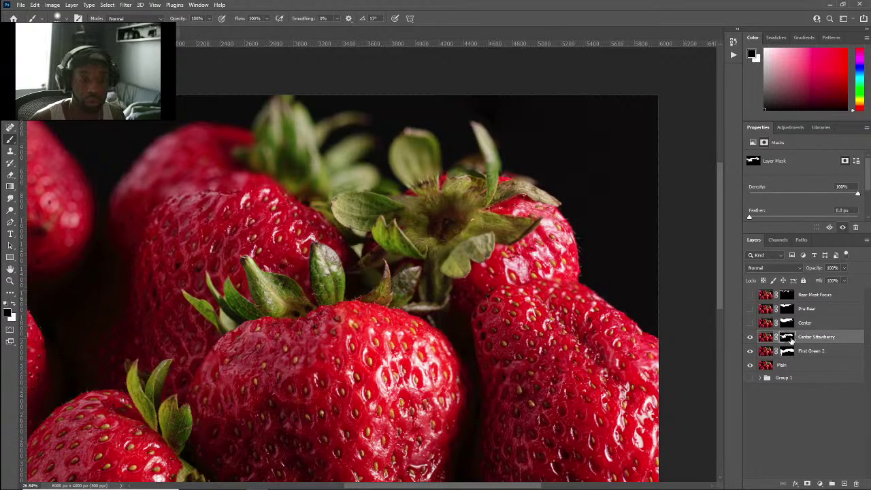
left_click(791, 340, "shift")
left_click(791, 340, "shift")
left_click(787, 354, "shift")
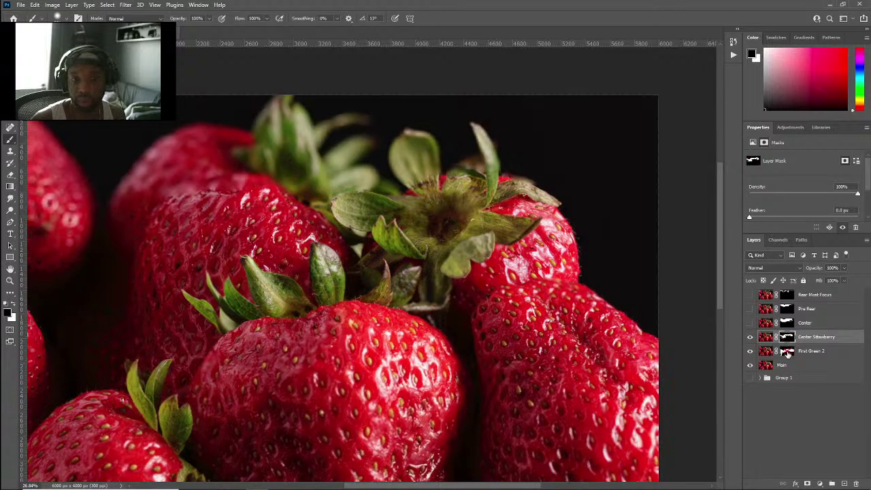
left_click(788, 354, "shift")
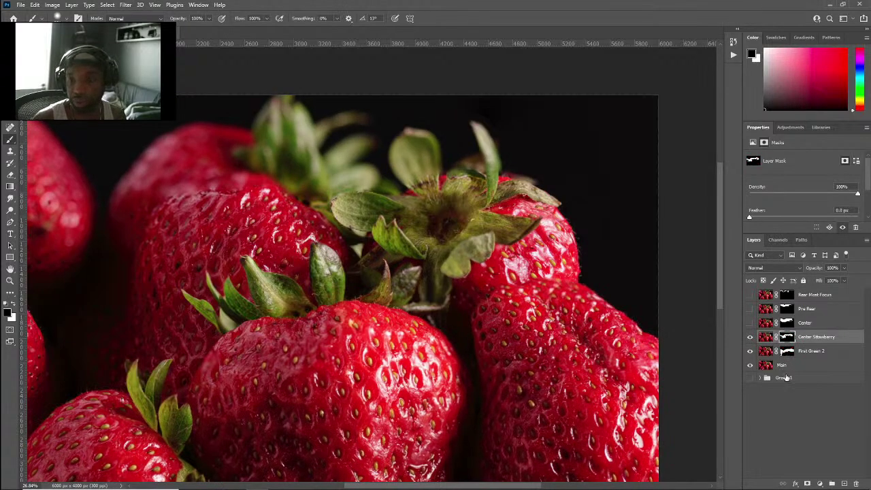
left_click(749, 351)
left_click(750, 351)
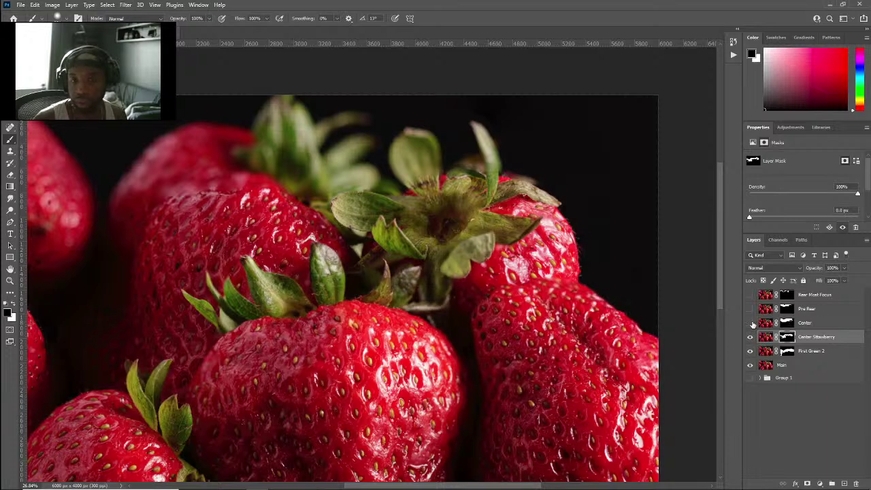
Step: Compare the rear strawberries and leaves with the Center Strawberry mask disabled and enabled, leaving the mask enabled
left_click(786, 338, "shift")
left_click(786, 339, "shift")
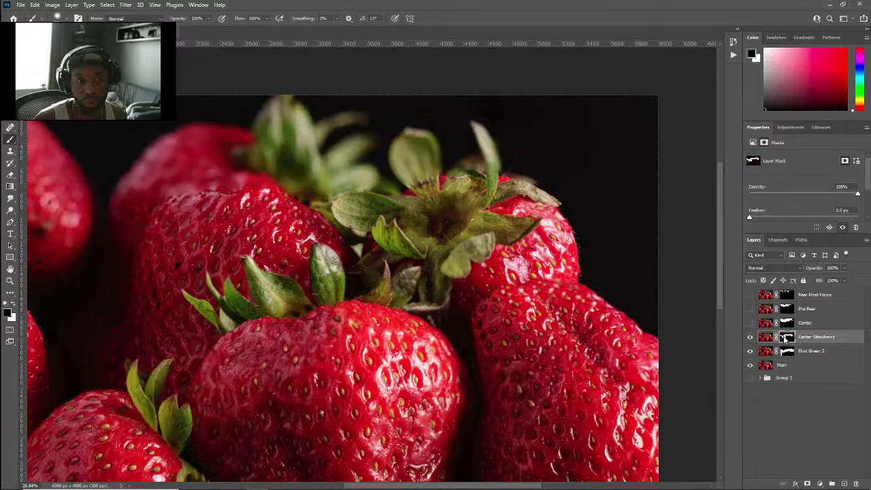
left_click(786, 339, "shift")
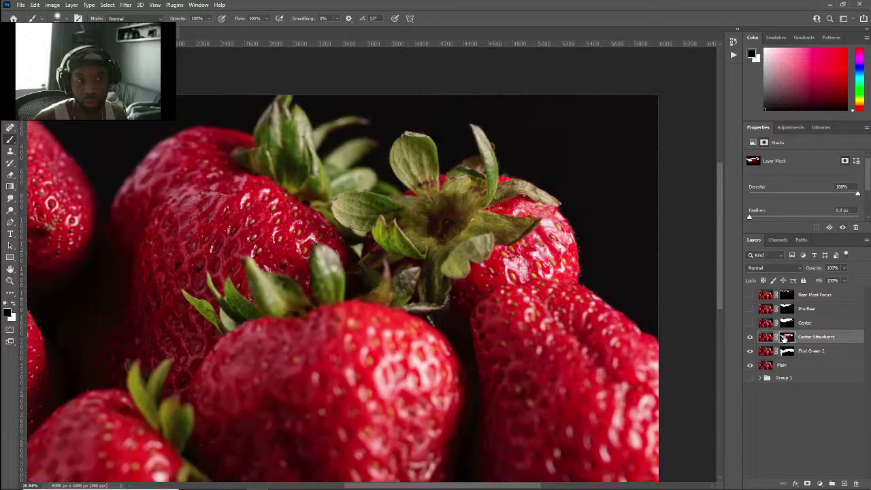
left_click(788, 338, "shift")
left_click(787, 338, "shift")
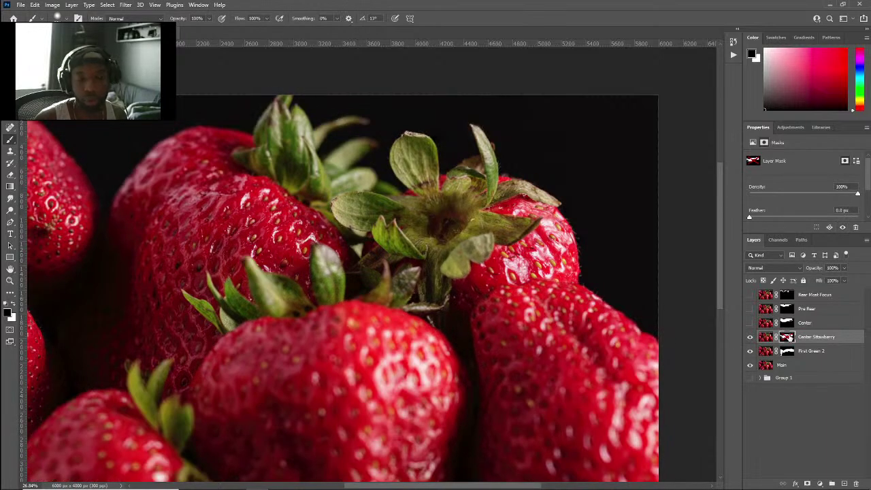
left_click(787, 338, "shift")
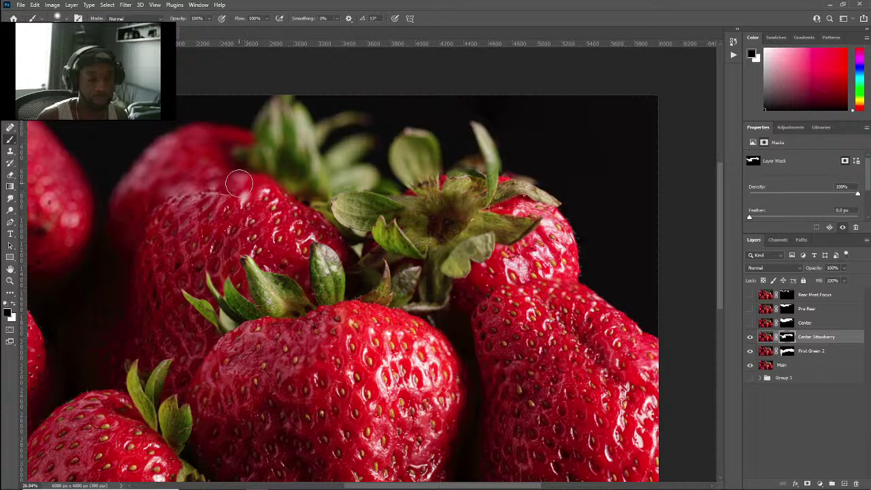
Step: Paint white on the Center Strawberry mask over the rear center strawberry, its green leaves and the leafy crown beside it
key("x")
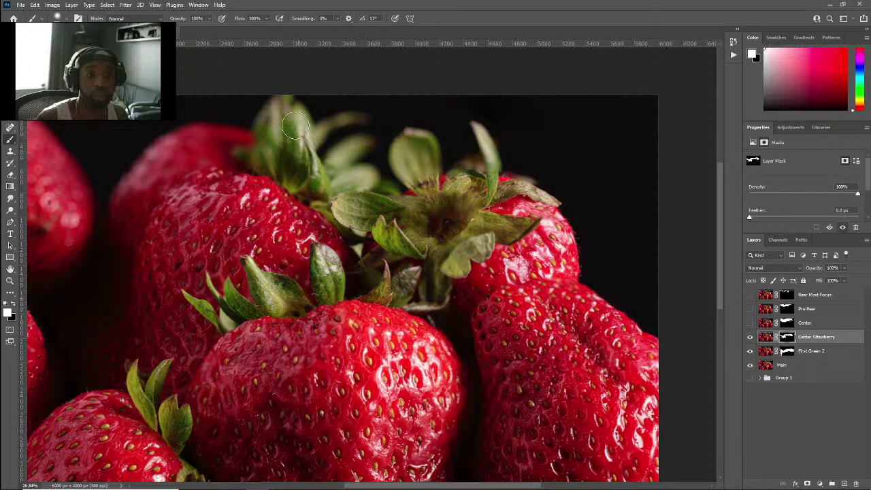
scroll(290, 238, "up", 3)
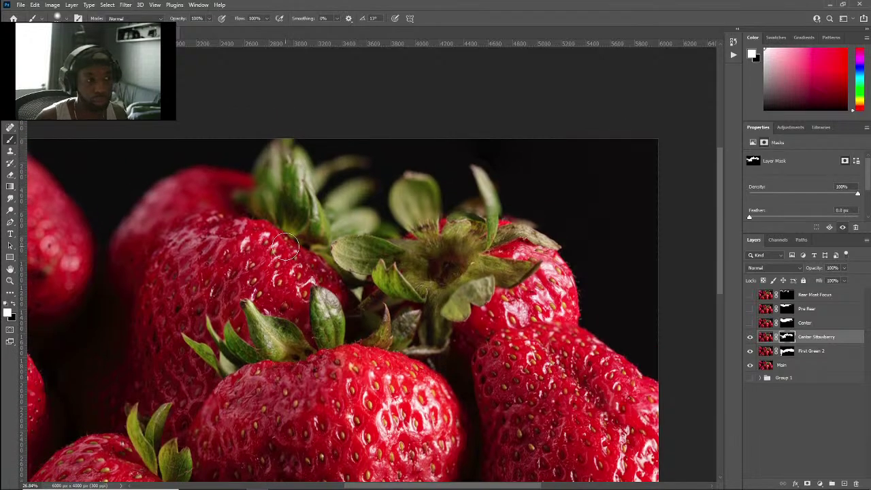
scroll(285, 248, "up", 1)
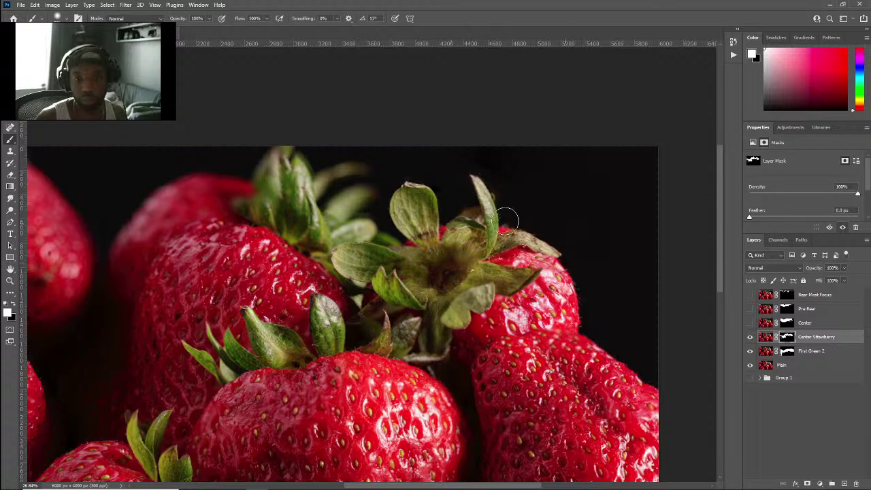
mouse_move(455, 222)
left_mouse_down()
mouse_move(454, 245)
mouse_move(410, 249)
left_mouse_up()
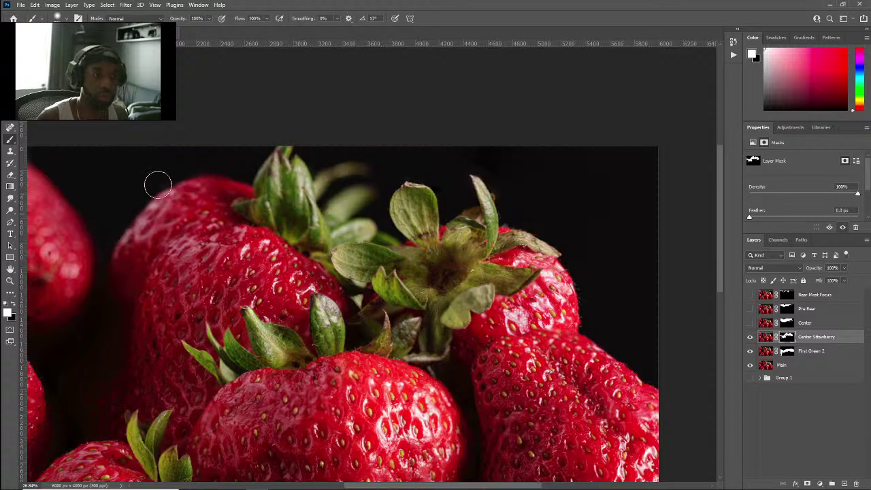
Step: Paint white on the Center Strawberry mask over the blurred strawberry in the photo's upper-left corner
scroll(164, 252, "left", 3)
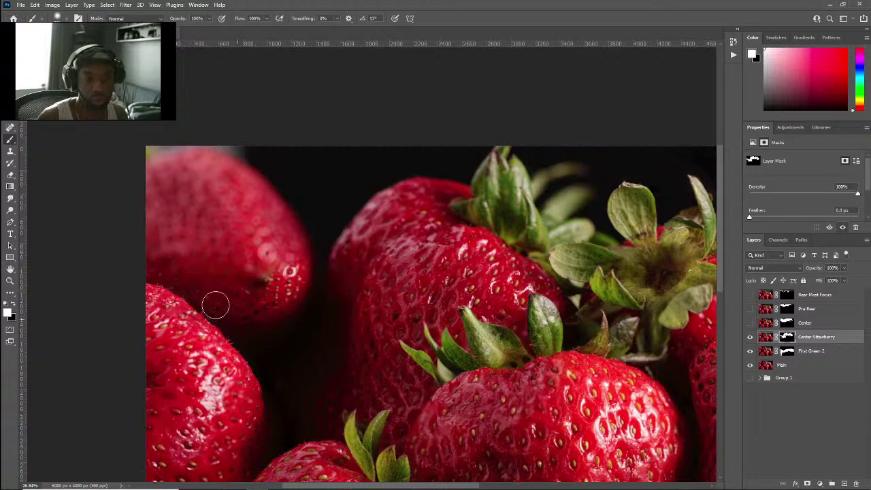
mouse_move(215, 305)
left_mouse_down()
mouse_move(150, 262)
mouse_move(211, 279)
mouse_move(294, 260)
mouse_move(214, 263)
mouse_move(266, 249)
mouse_move(189, 238)
mouse_move(165, 213)
mouse_move(304, 226)
mouse_move(305, 290)
mouse_move(297, 222)
mouse_move(311, 266)
mouse_move(271, 214)
mouse_move(167, 201)
mouse_move(136, 175)
mouse_move(191, 185)
left_mouse_up()
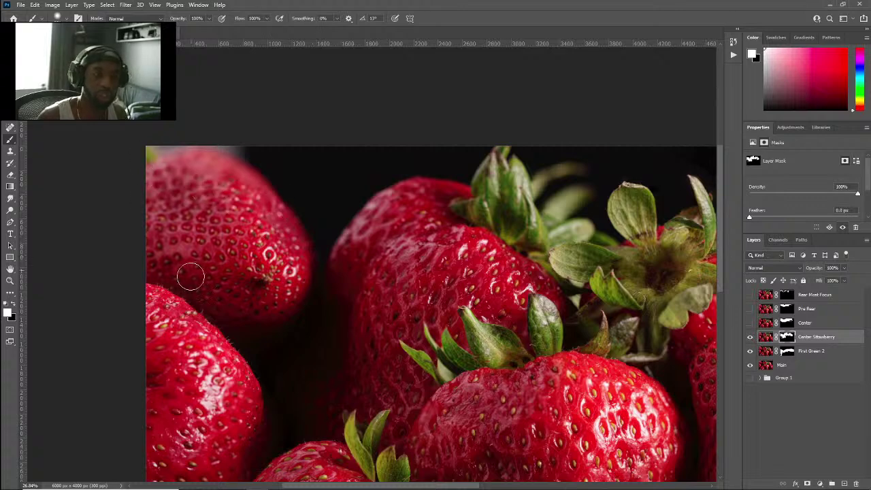
scroll(333, 300, "right", 10)
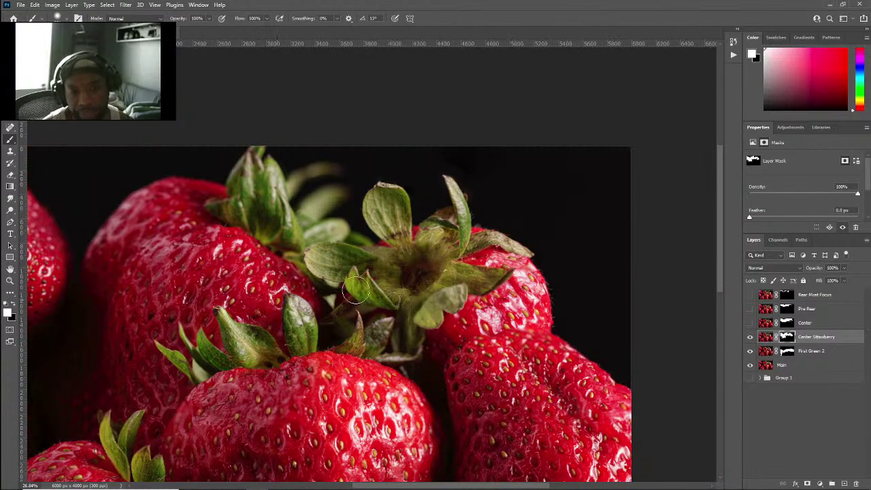
scroll(355, 291, "right", 1)
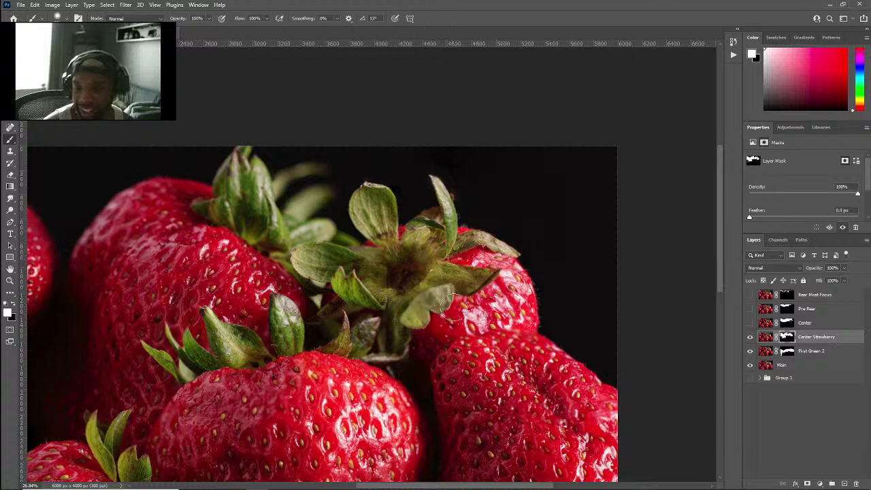
Step: Move Group 1 to the top of the layer stack, make it visible and expand it
left_click(758, 379)
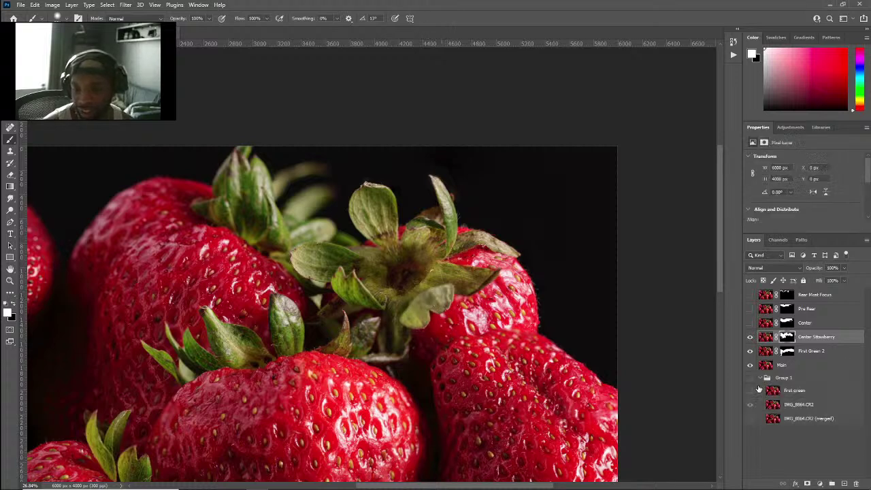
left_click_drag(777, 377, 783, 300)
left_click(759, 293)
left_click(751, 293)
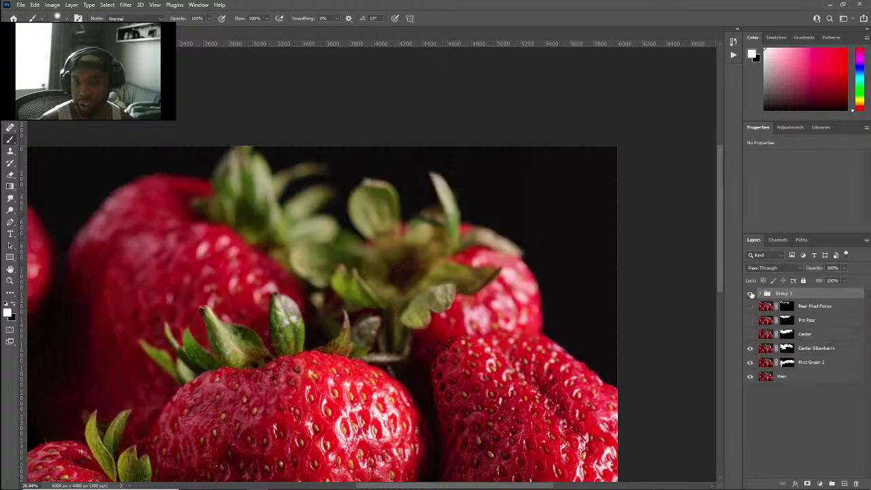
left_click(761, 293)
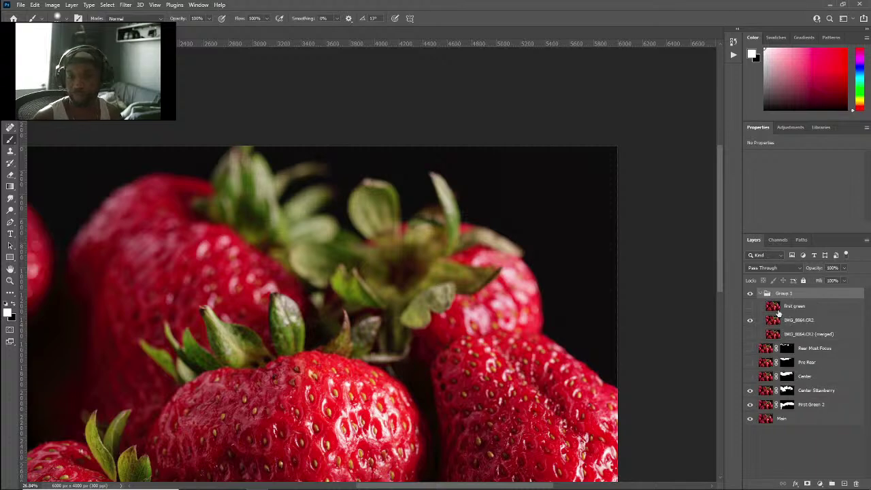
Step: Compare the image with the first green layer hidden and shown, leaving the layer visible
left_click(755, 306)
left_click(750, 306)
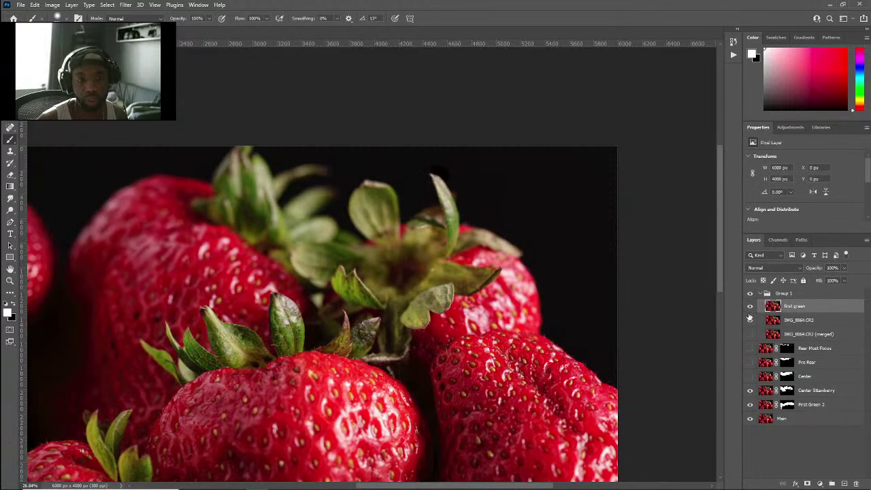
left_click(749, 307)
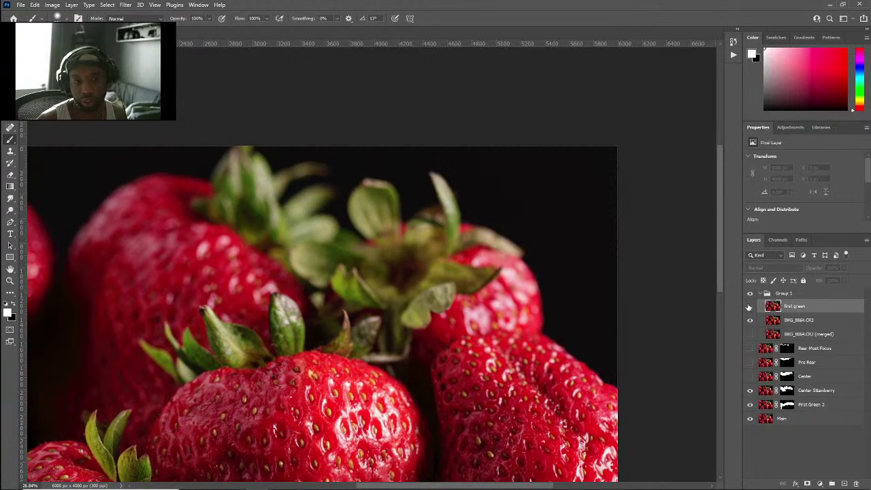
left_click(749, 307)
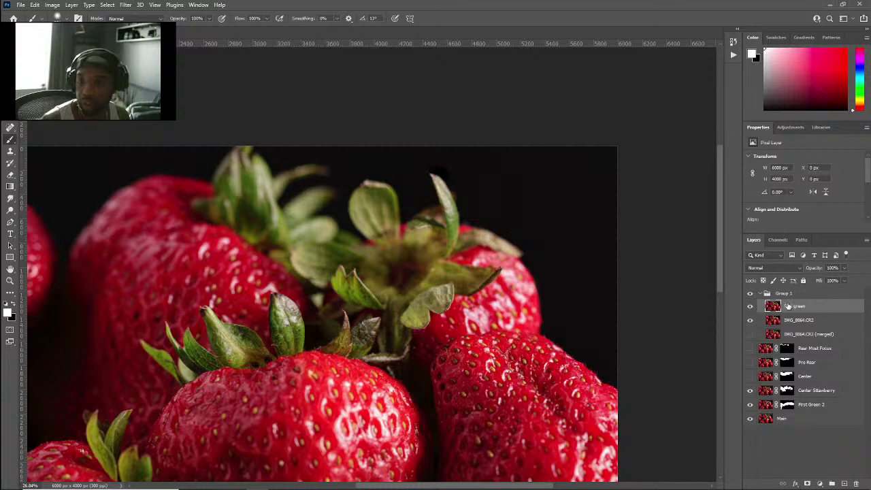
Step: Return Group 1 to the bottom of the stack and place the first green layer directly above Center Strawberry
left_click_drag(794, 298, 793, 432)
left_click(792, 391)
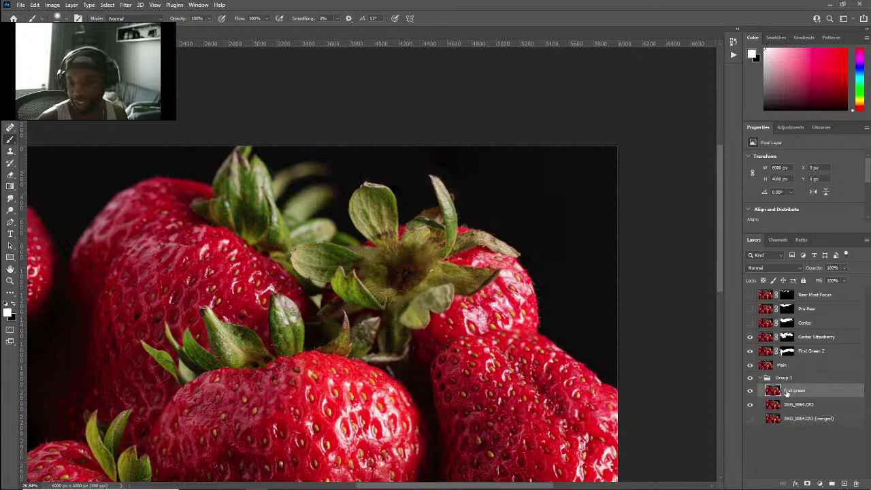
left_click_drag(786, 392, 773, 333)
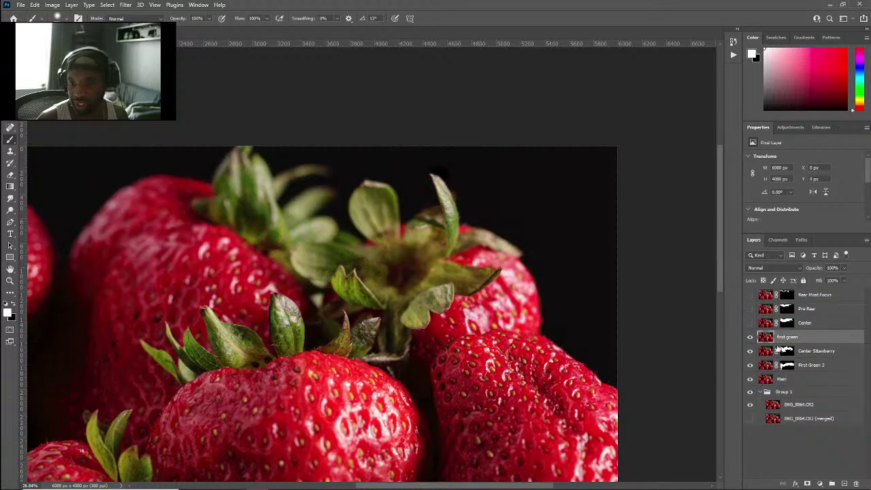
Step: Add an inverted black mask to the first green layer and paint in the small pale leaf below the rear strawberry's stem
left_click(807, 484)
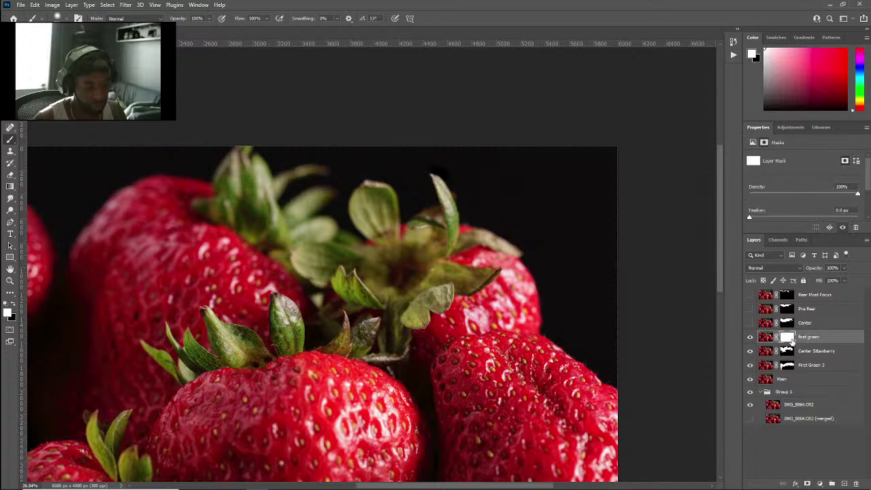
key("ctrl+i")
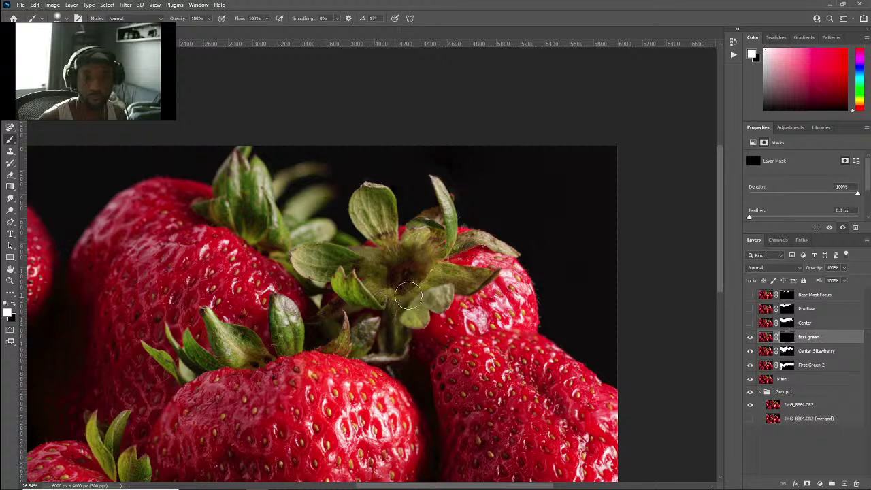
scroll(440, 297, "up", 3)
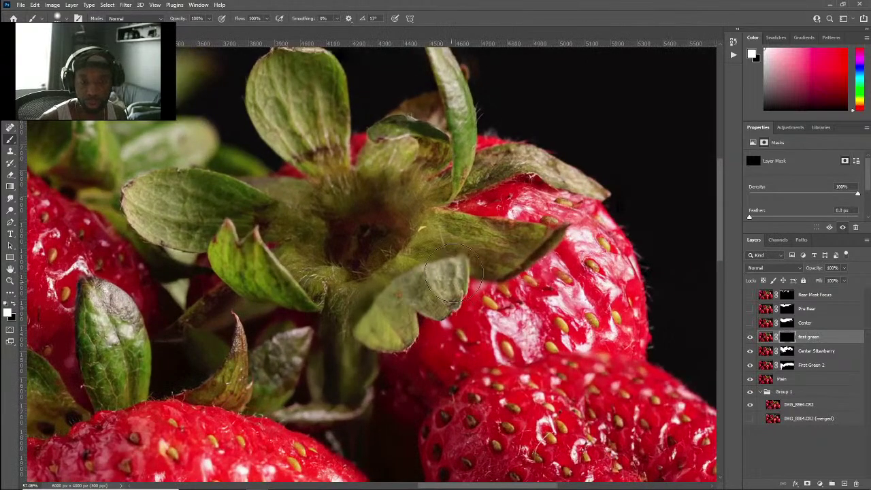
key("x")
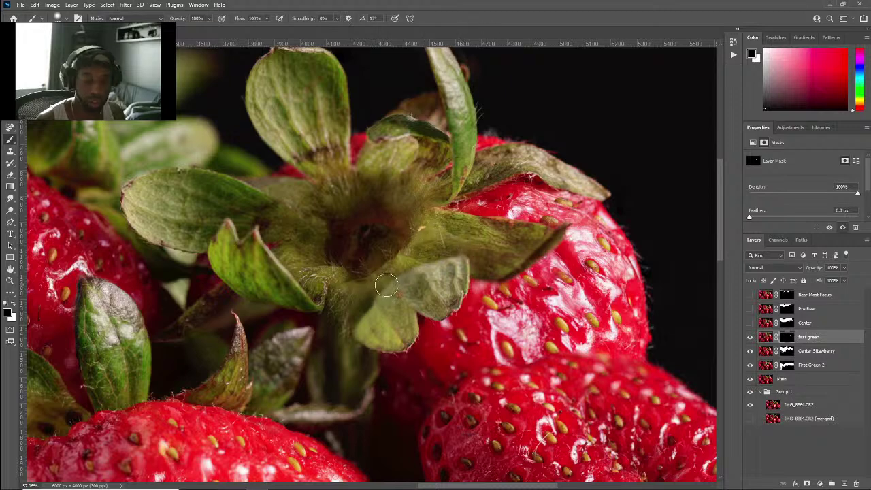
key("x")
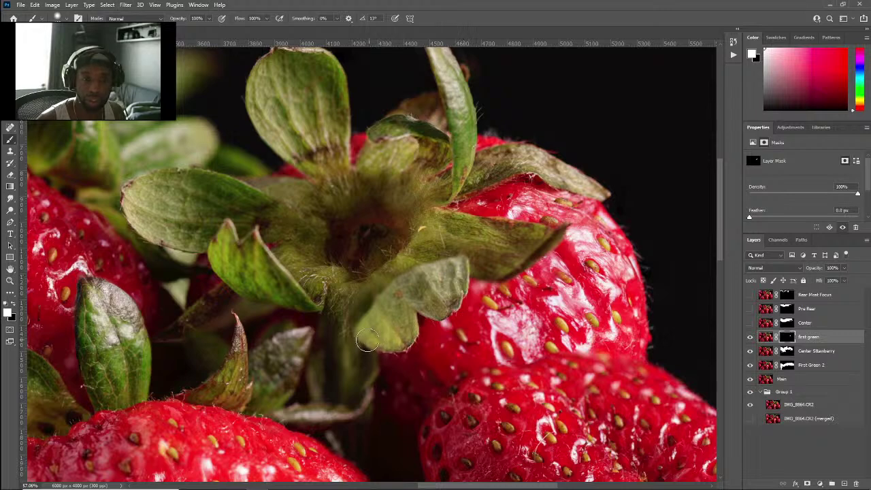
key("x")
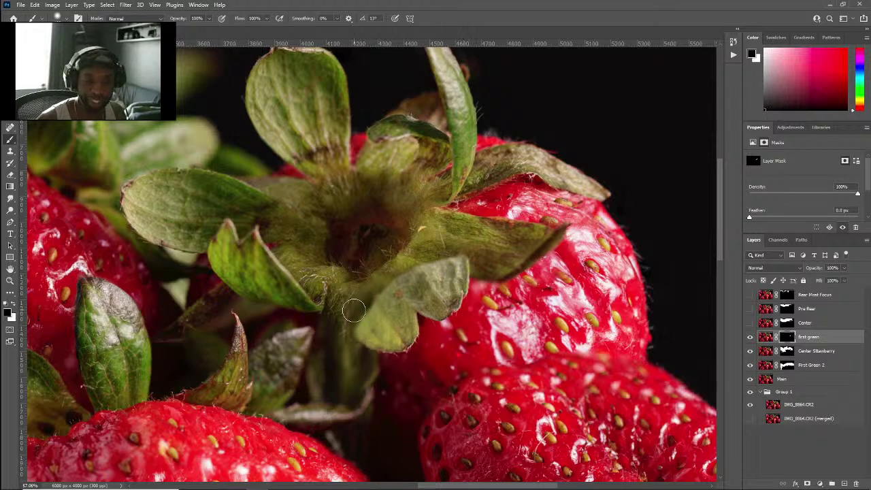
key("x")
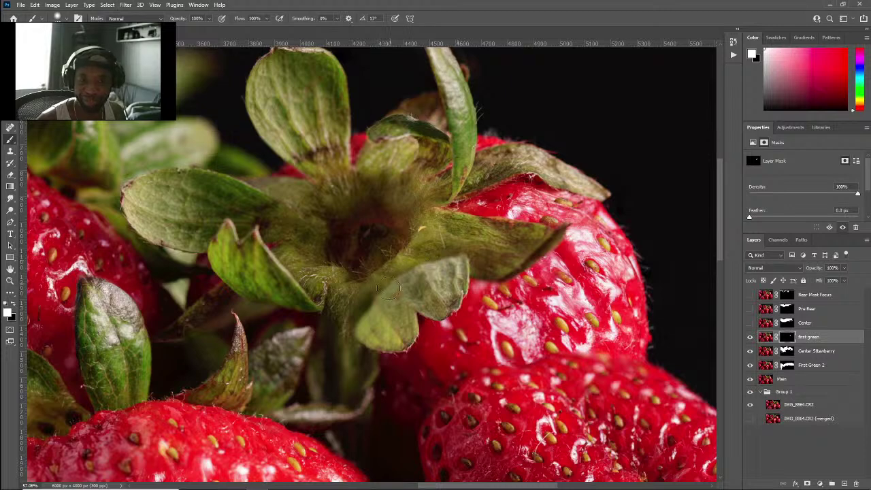
Step: Check the first green layer against its mask and refine the mask around the small pale leaf
left_click(749, 338)
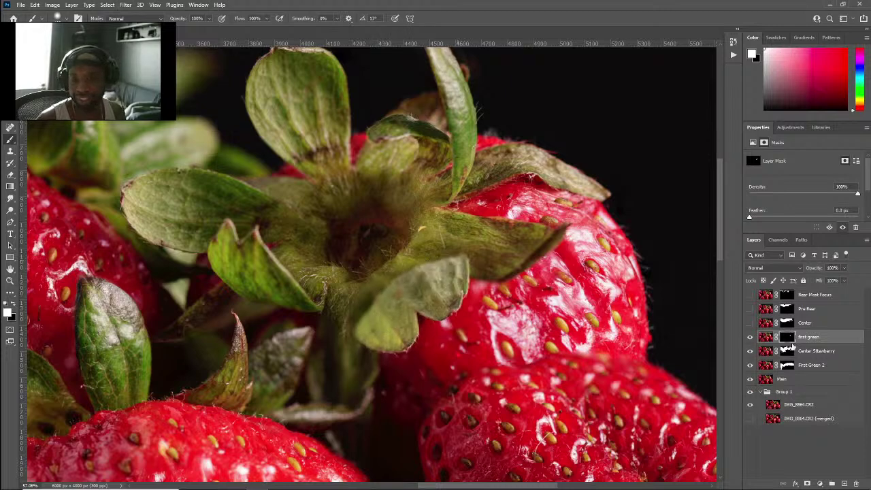
left_click(788, 338, "shift")
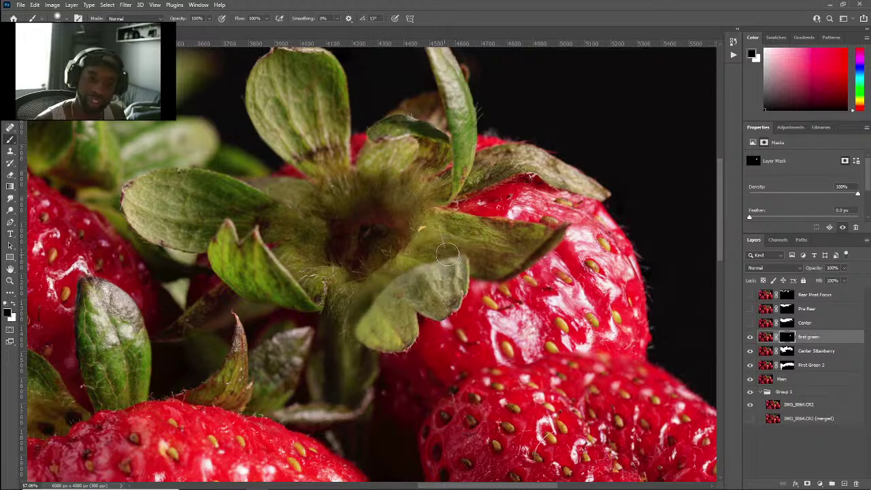
key("x")
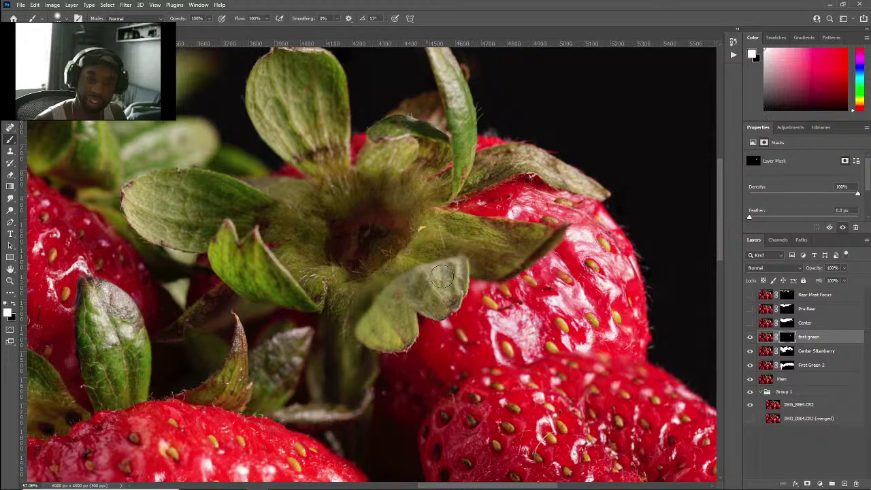
key("x")
key("x")
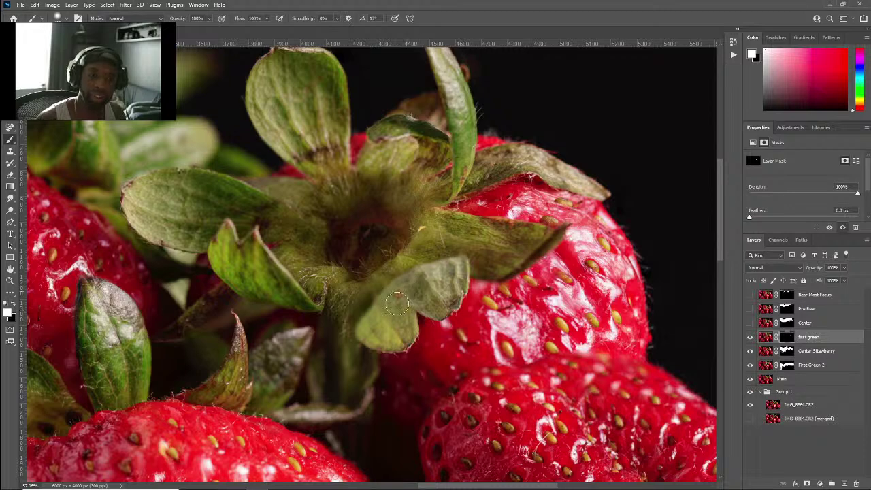
scroll(442, 207, "down", 5)
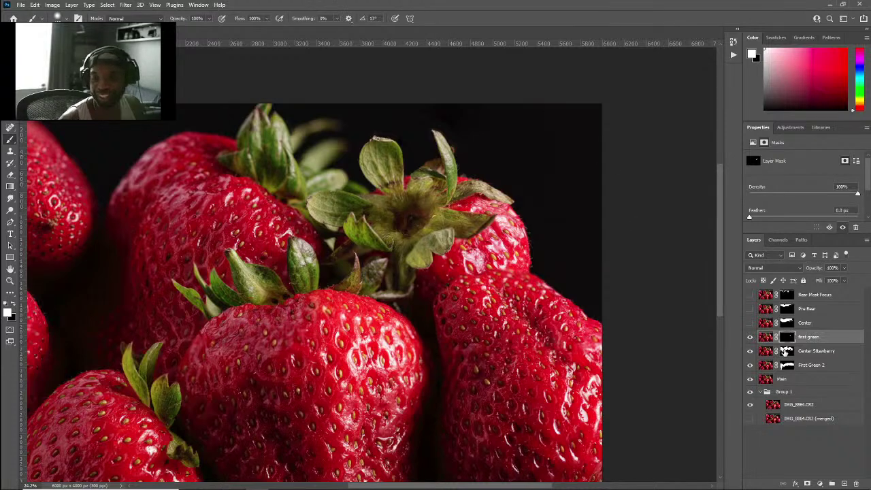
Step: Compare the image with the Center layer on and off, and move the first green layer to the top of the stack
left_click(749, 325)
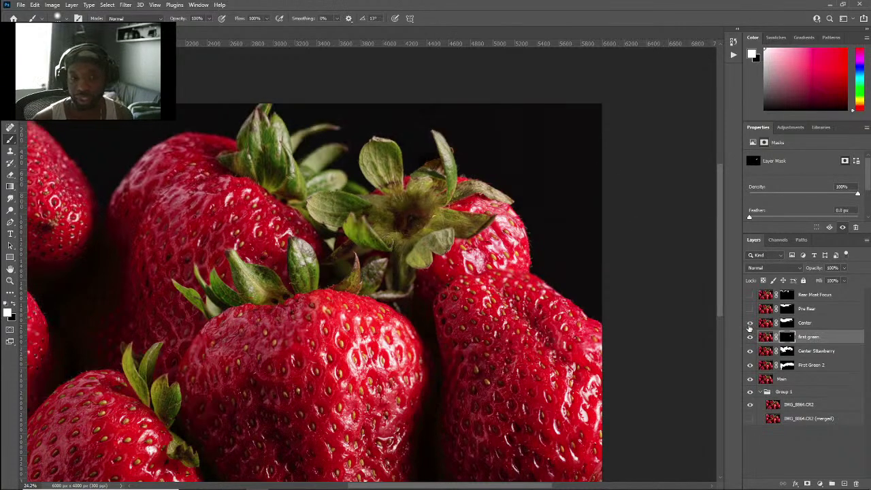
left_click(805, 340)
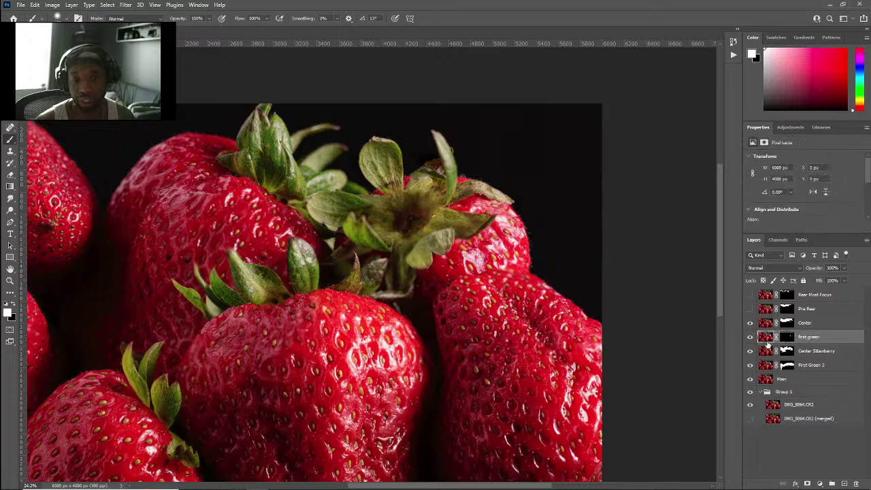
left_click(750, 326)
left_click(750, 326)
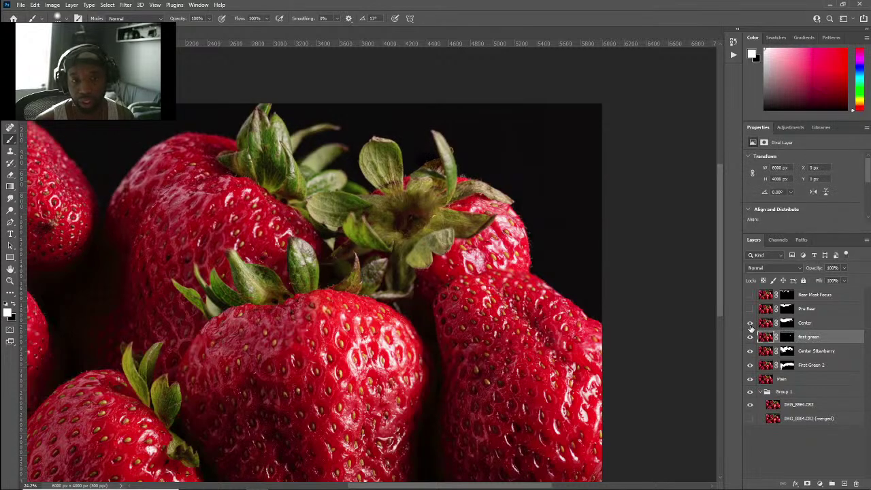
left_click(750, 326)
left_click_drag(804, 339, 801, 292)
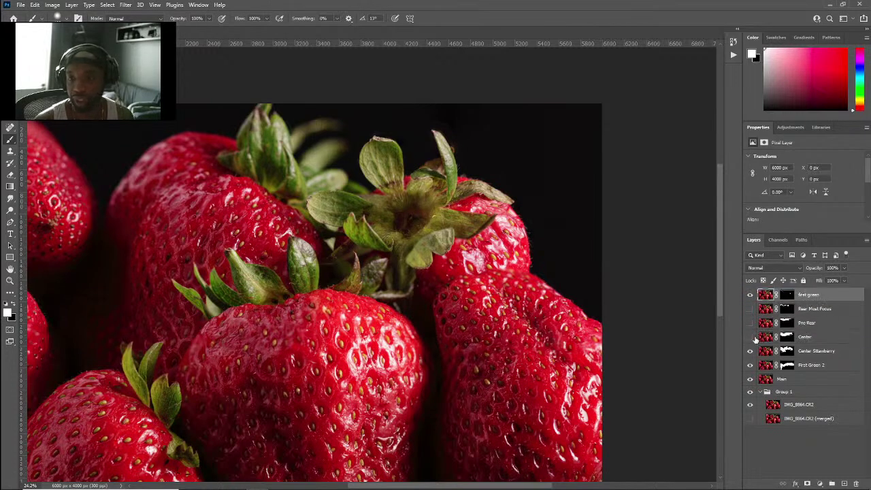
Step: Toggle the Center layer to compare the leaf sharpness under the first green layer, leaving Center visible
left_click(751, 337)
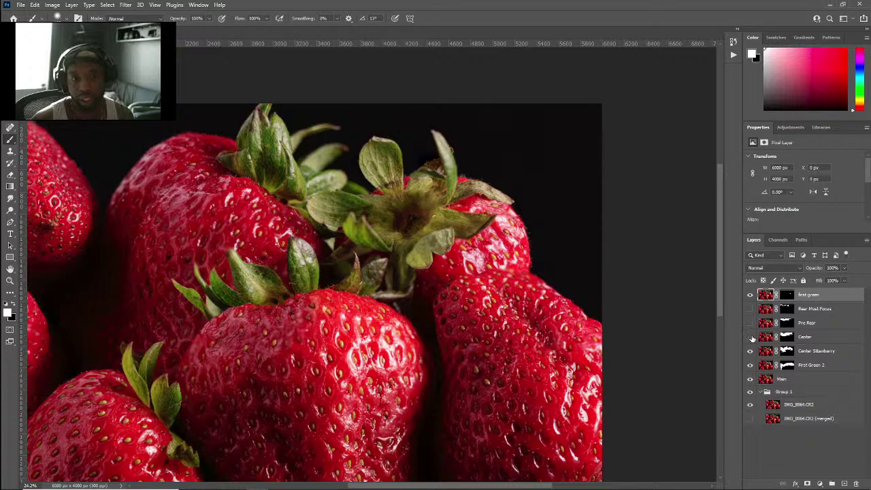
left_click(751, 338)
left_click(751, 338)
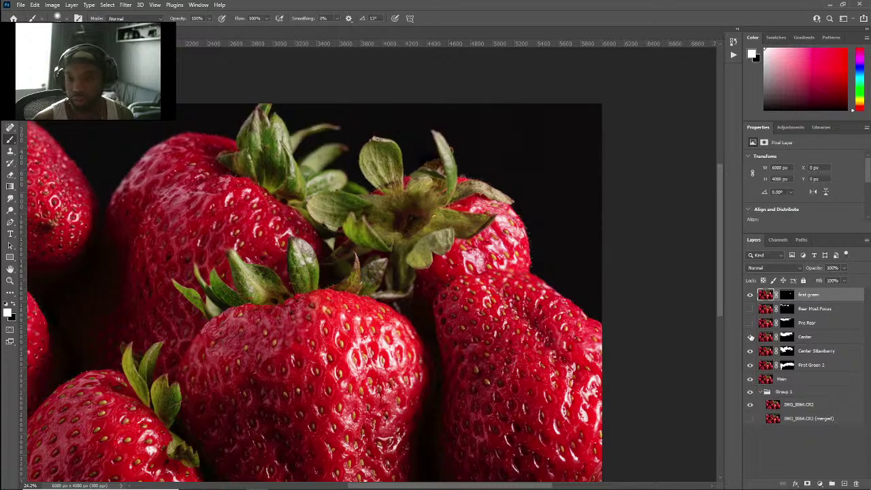
left_click(750, 337)
left_click(750, 338)
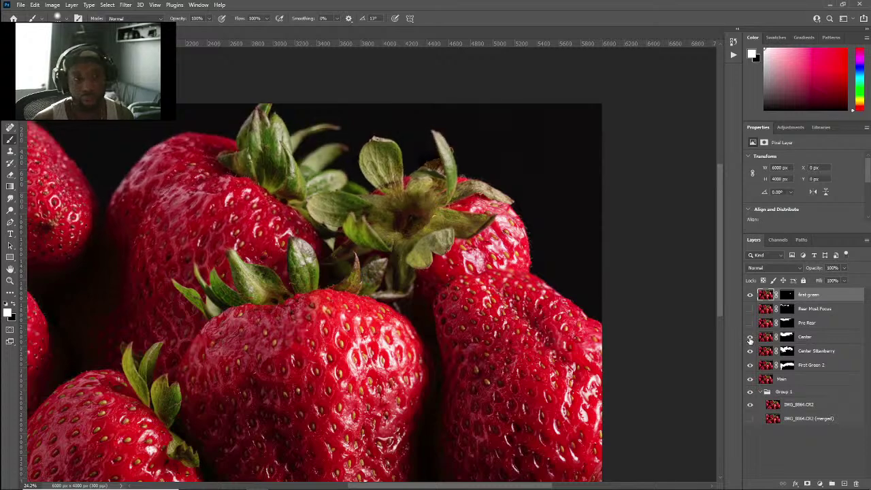
left_click(750, 337)
left_click(751, 337)
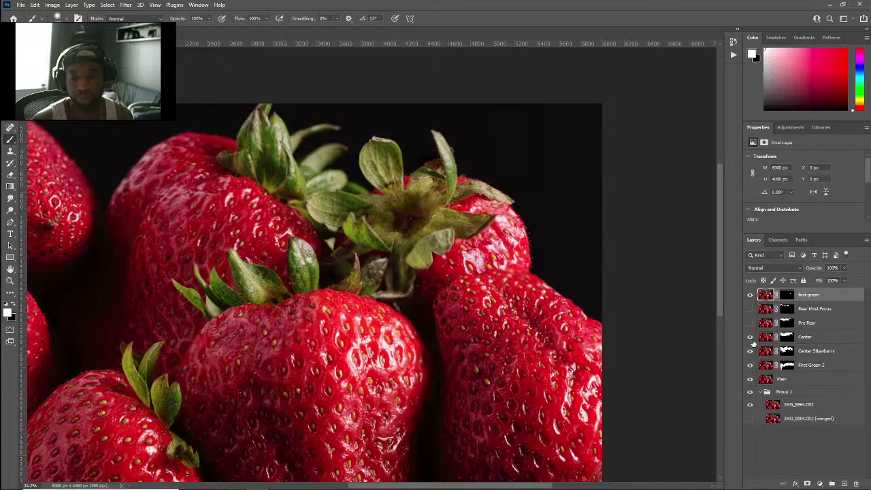
Step: Compare the image with the Center layer's mask disabled and enabled, examining focus around the rear strawberry's leaves
left_click(787, 338)
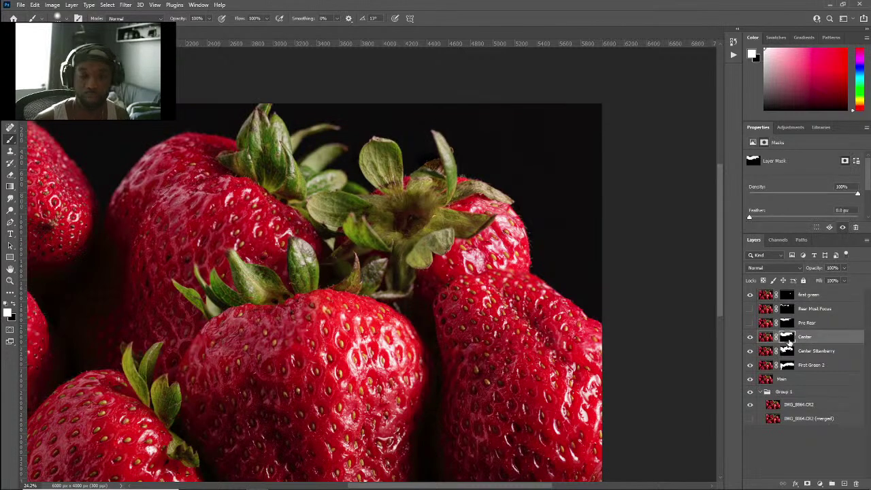
left_click(788, 339, "shift")
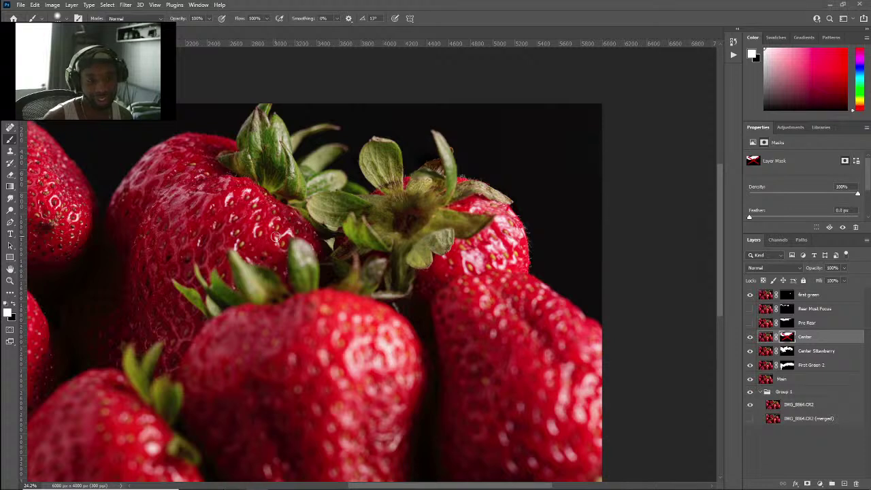
right_click(267, 235, "alt")
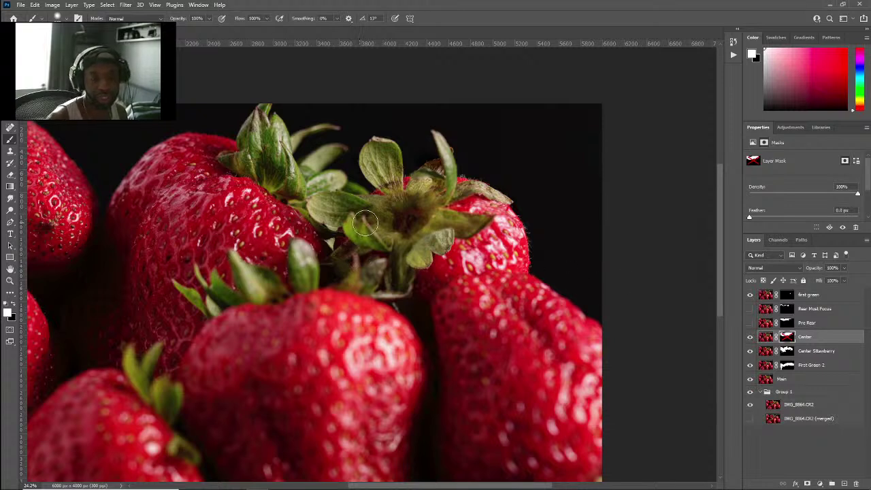
mouse_move(236, 244)
left_mouse_down()
mouse_move(249, 246)
mouse_move(222, 236)
mouse_move(238, 320)
mouse_move(235, 300)
left_mouse_up()
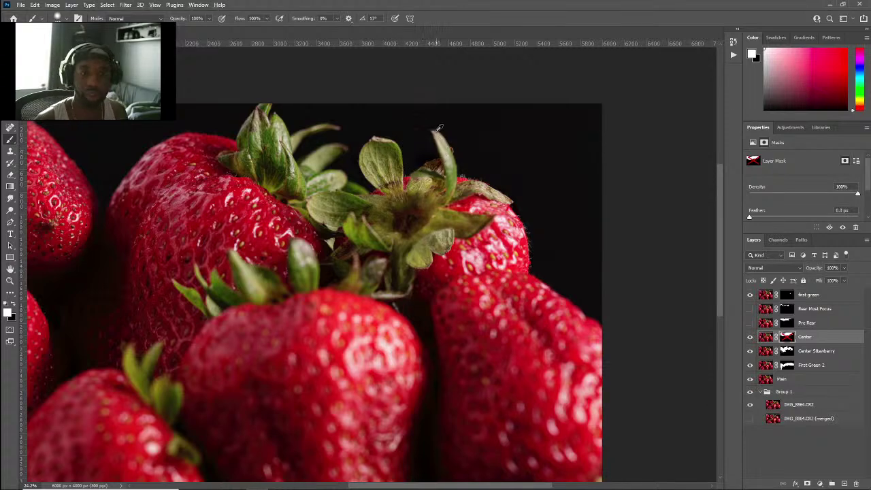
scroll(439, 127, "up", 3)
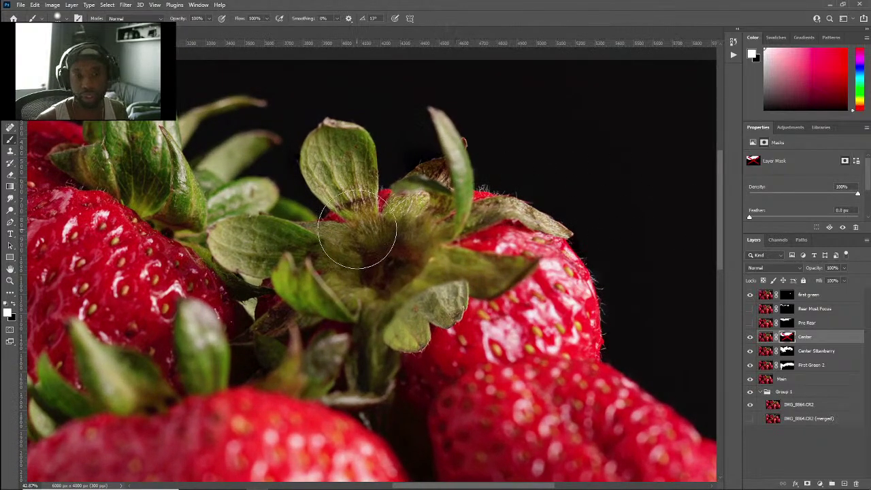
left_click(787, 338, "shift")
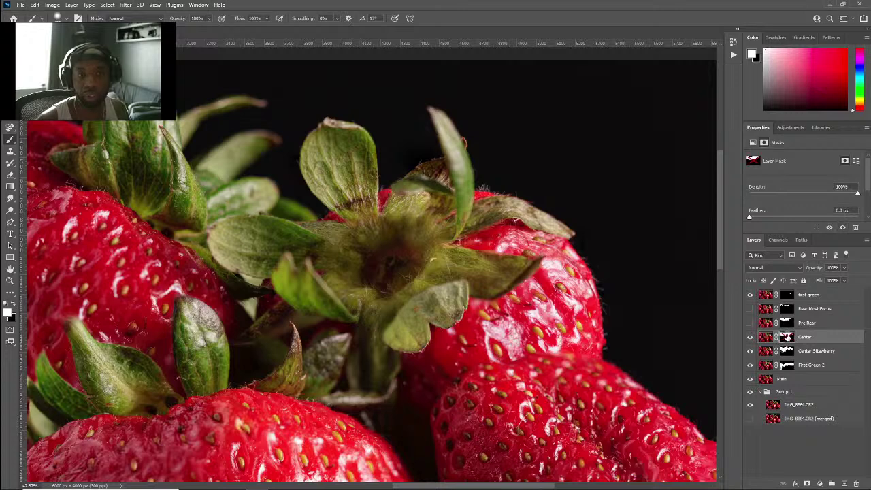
left_click(786, 338, "shift")
left_click(786, 339, "shift")
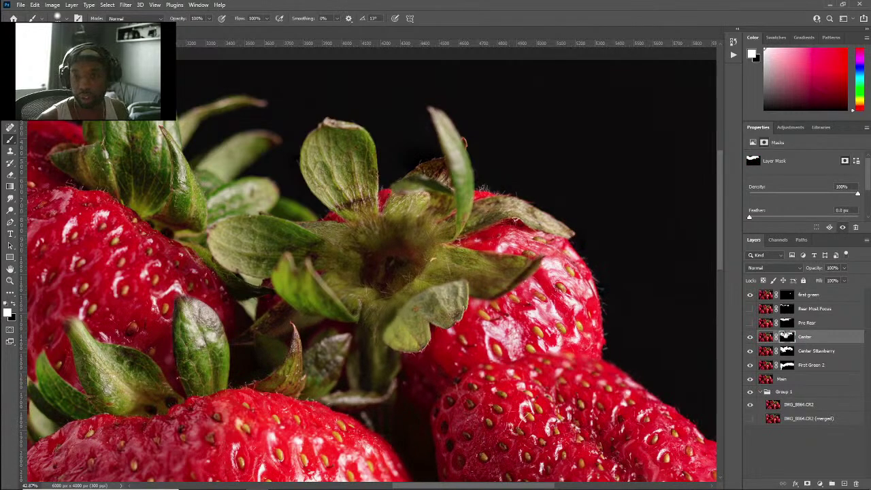
Step: Toggle the Center layer's mask off and on repeatedly to examine how it changes focus across the front berries and the rear leaf crown
left_click(787, 339, "shift")
left_click(787, 338, "shift")
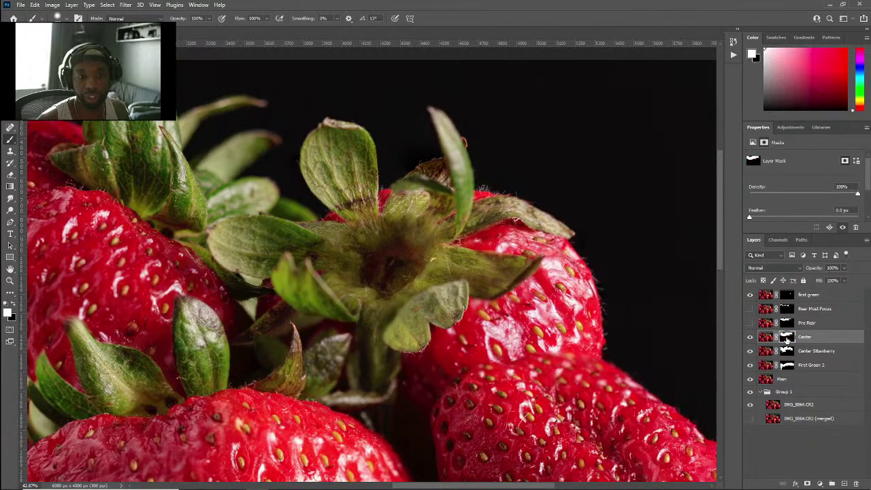
left_click(786, 338, "shift")
left_click(787, 338, "shift")
left_click(787, 338, "shift")
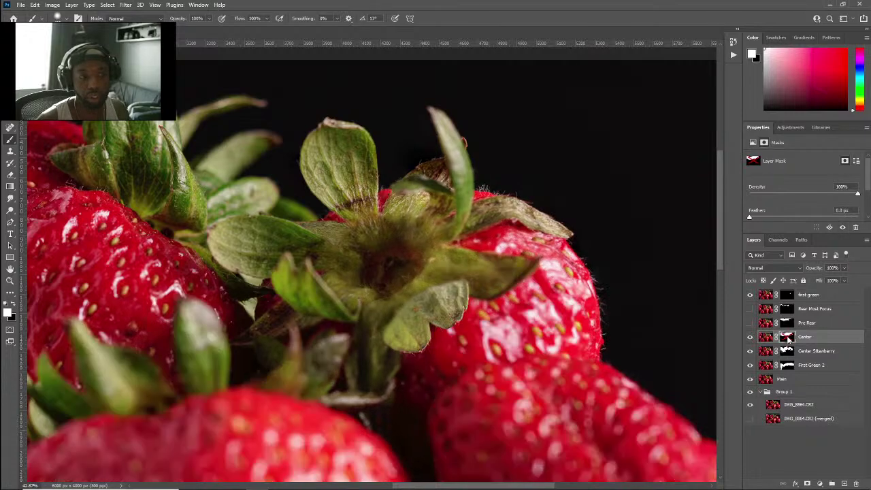
left_click(786, 339, "shift")
left_click(787, 338, "shift")
left_click(786, 338, "shift")
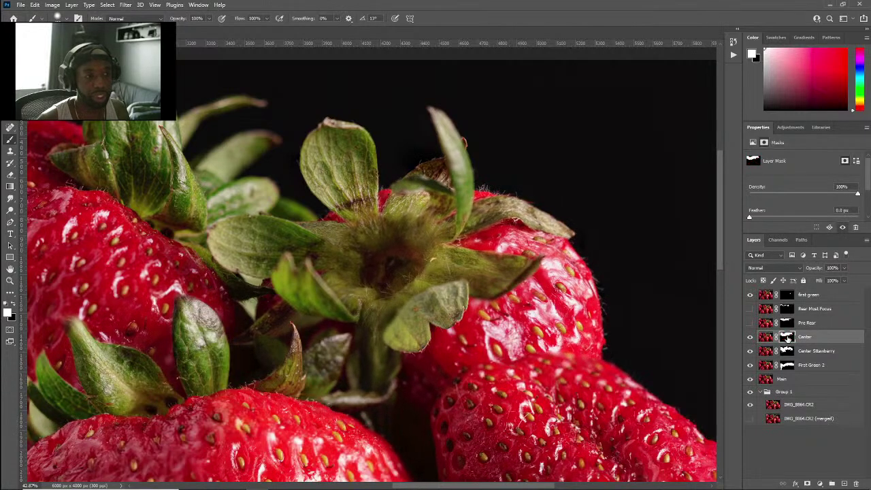
left_click(787, 338, "shift")
left_click(787, 338, "shift")
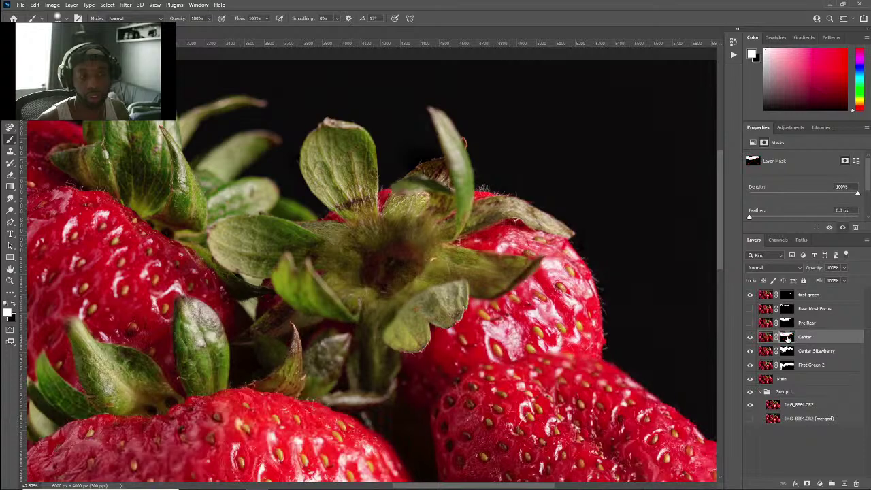
left_click(786, 338, "shift")
left_click(787, 338, "shift")
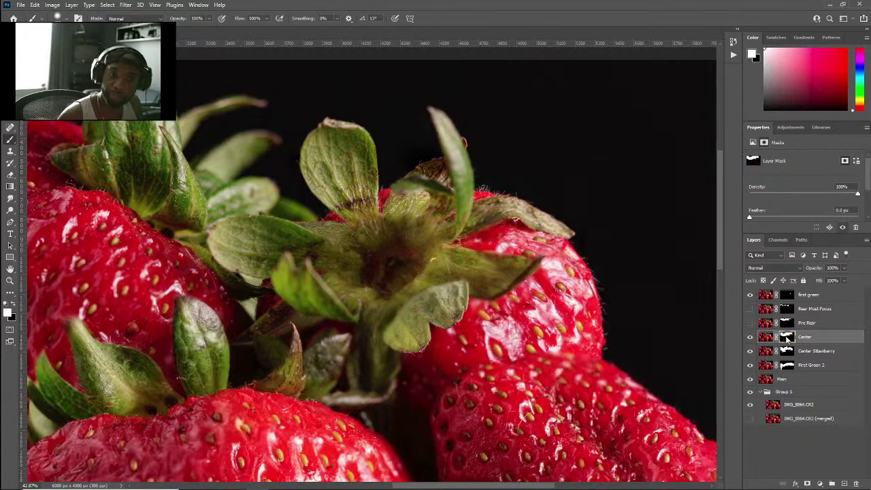
left_click(787, 338, "shift")
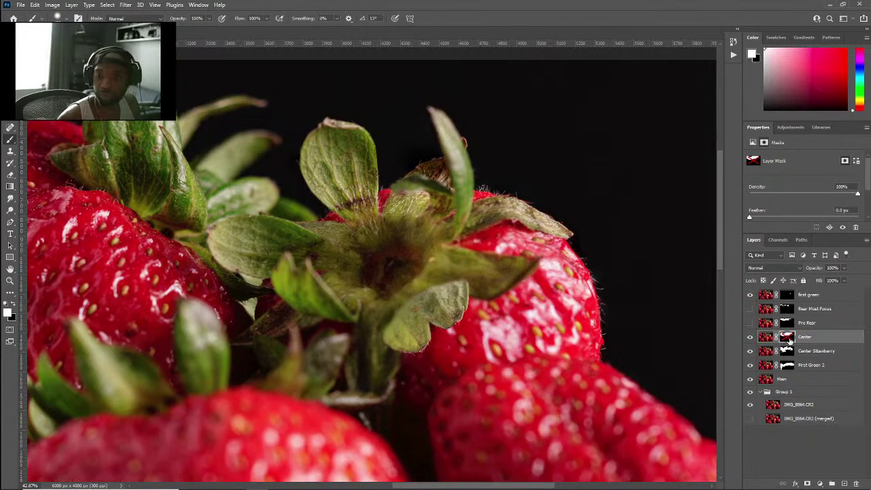
left_click(787, 338, "shift")
left_click(787, 338, "shift")
left_click(787, 338, "shift")
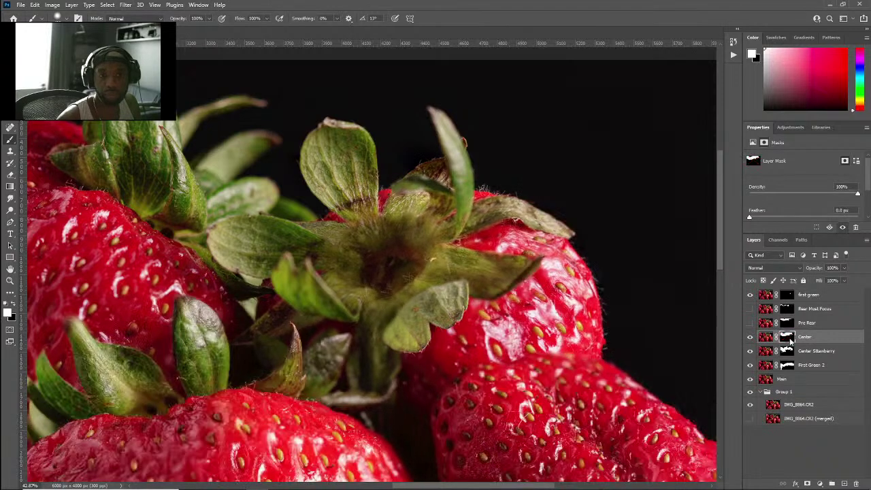
left_click(788, 341, "shift")
left_click(788, 339, "shift")
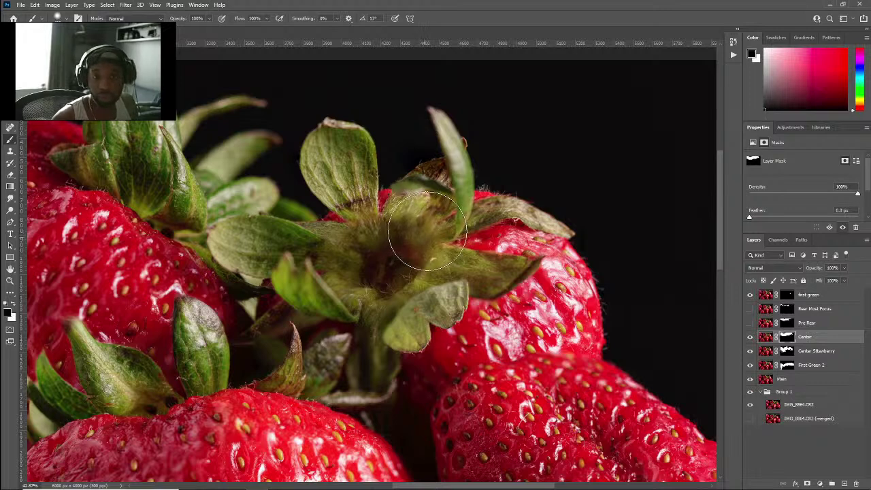
Step: Paint white on the Center layer's mask over the rear strawberry's leaf crown, and compare the image with the mask disabled and enabled
key("x")
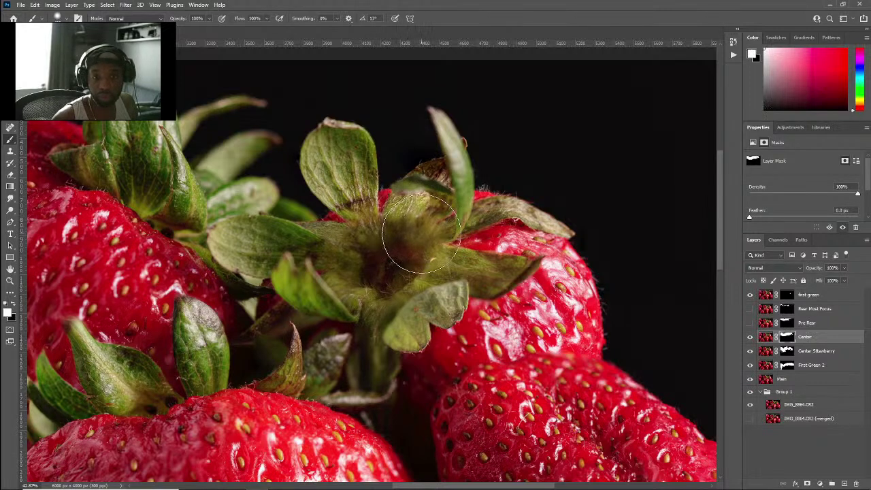
key("x")
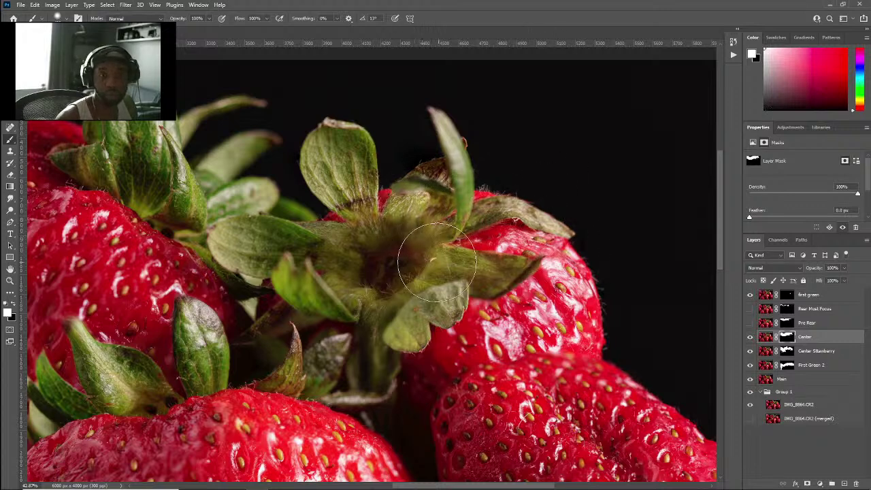
left_click_drag(398, 224, 382, 222)
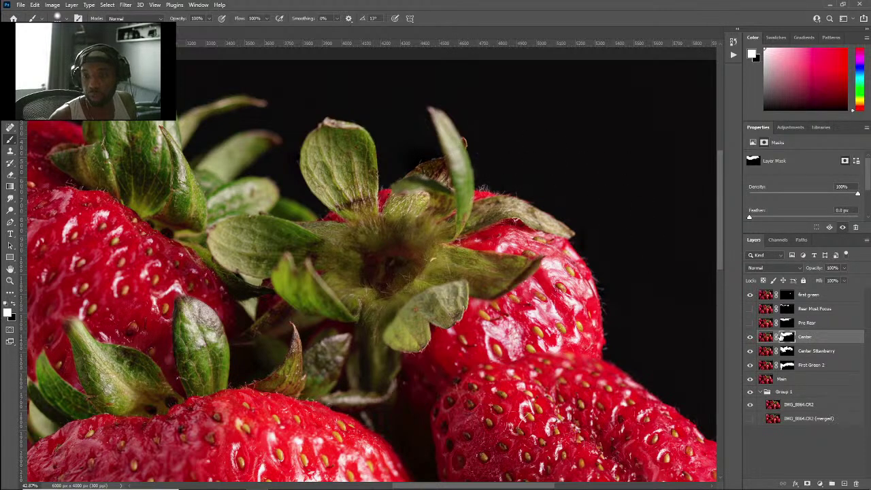
left_click(782, 336, "shift")
left_click(784, 337, "shift")
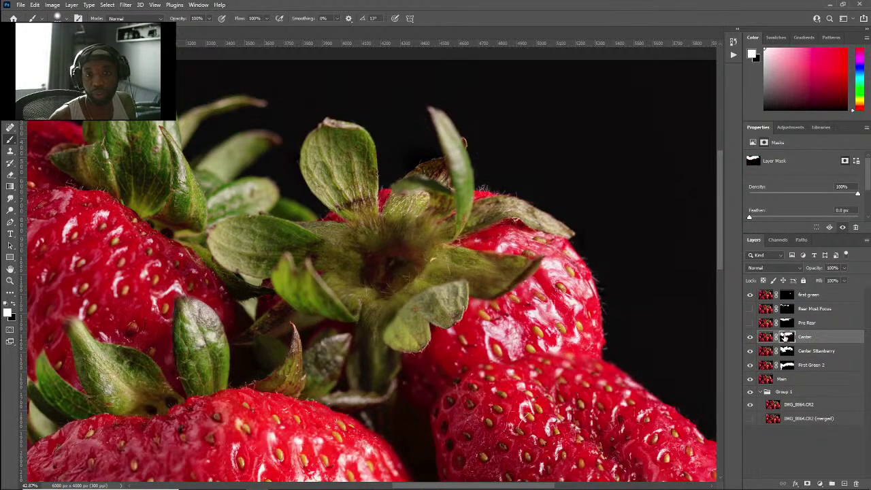
left_click(785, 337, "shift")
left_click(785, 336, "shift")
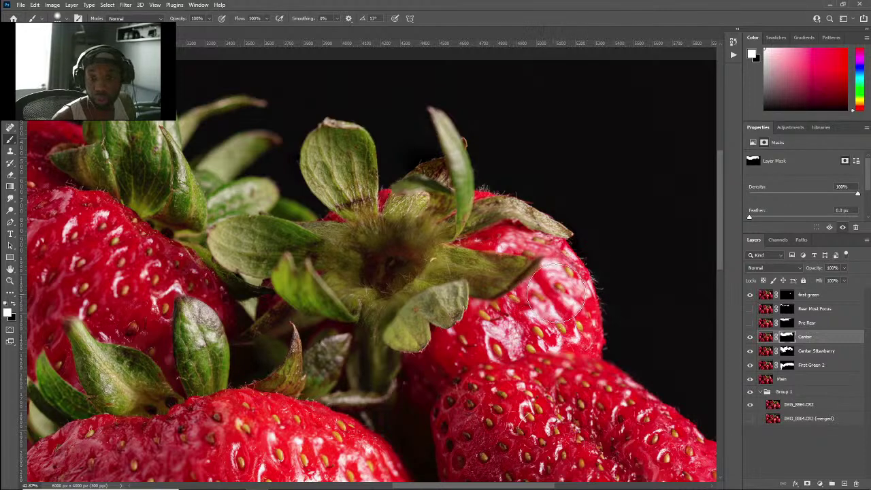
Step: Paint black on the Center layer's mask over the rear strawberry's upper surface and touch up the mask along the pale leaves beside the crown
key("x")
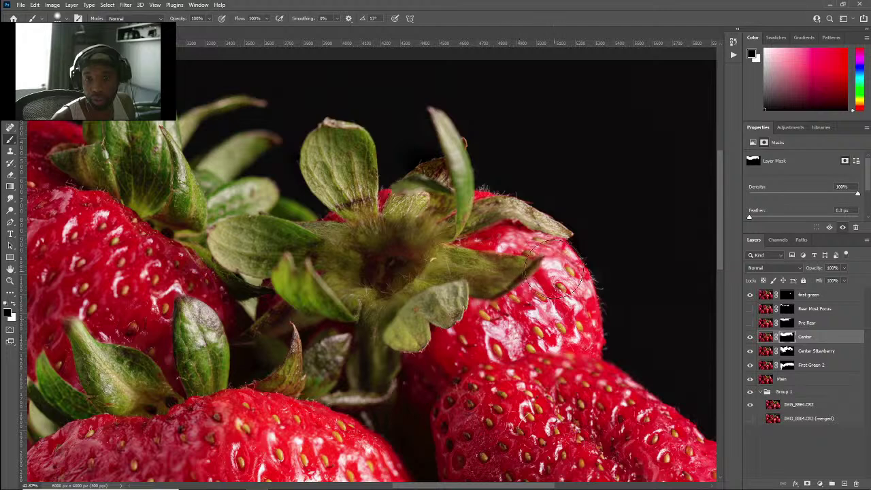
mouse_move(520, 231)
left_mouse_down()
mouse_move(529, 248)
mouse_move(504, 253)
mouse_move(507, 245)
left_mouse_up()
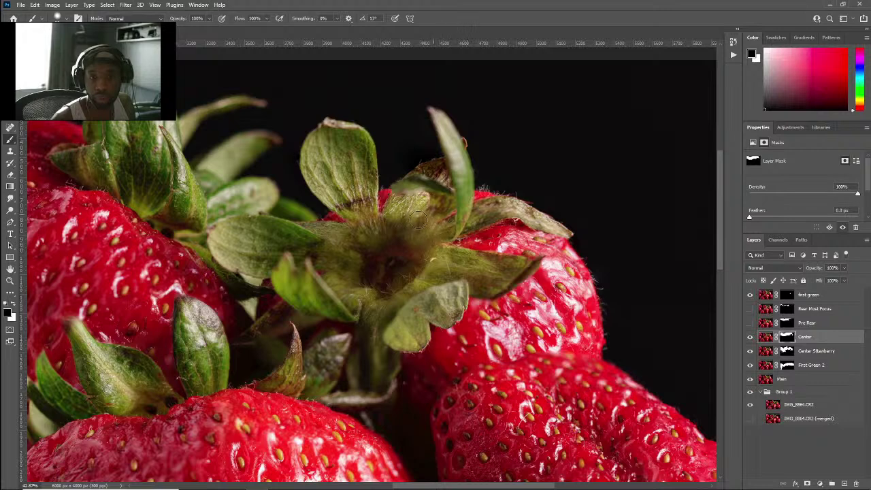
key("x")
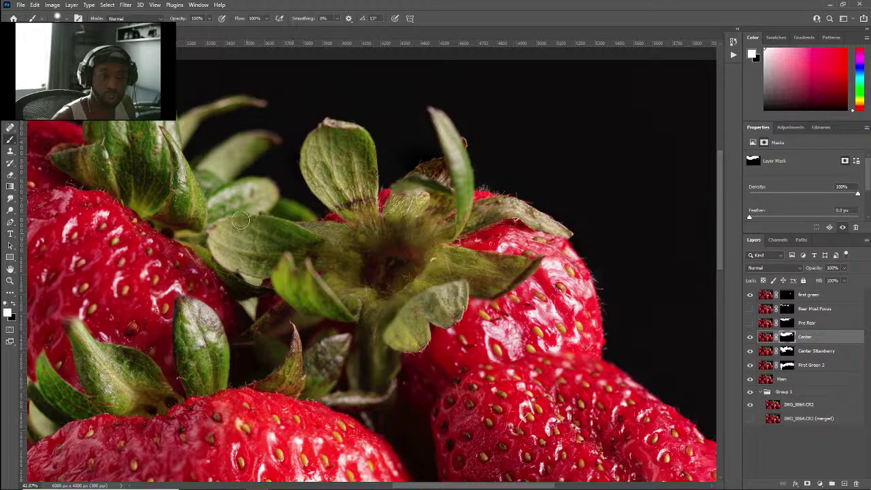
key("x")
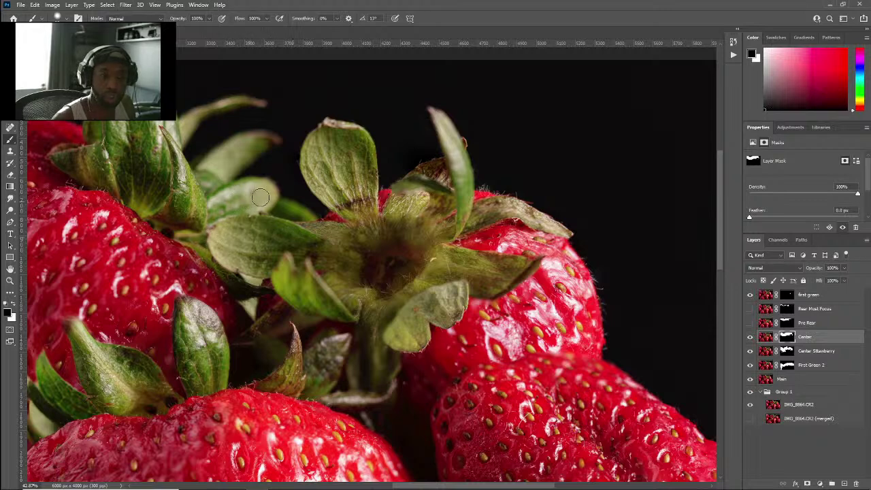
Step: Refine the Center layer's mask along the edges and tip of the broad upright leaf, alternating between white and black paint
key("x")
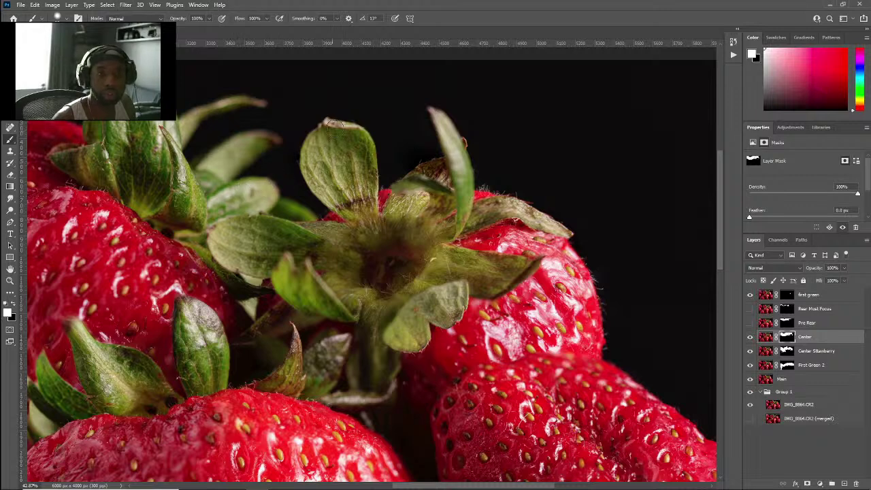
key("x")
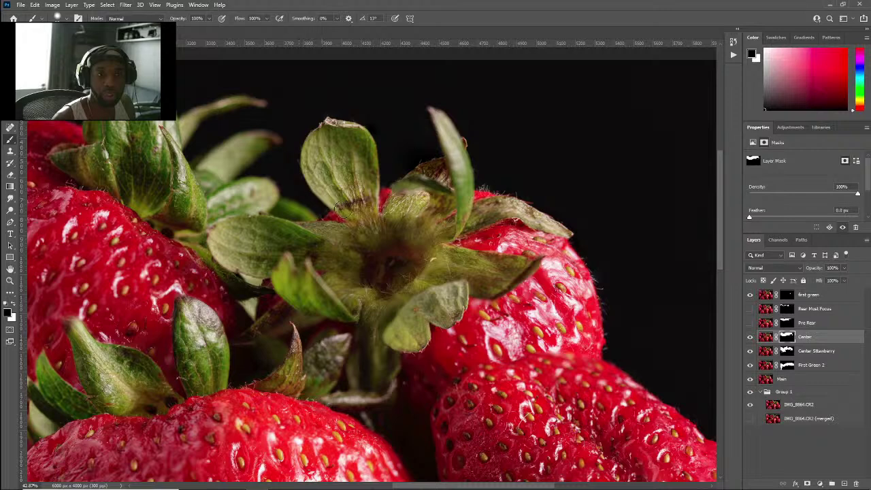
key("x")
key("x")
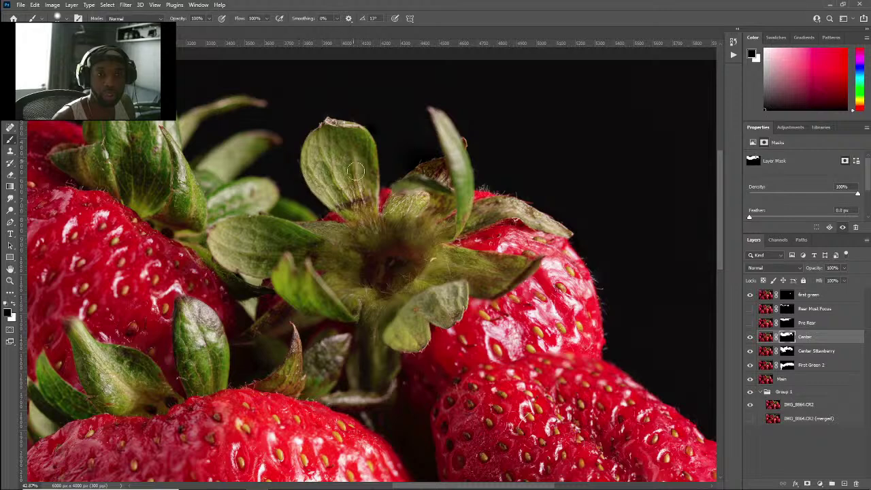
key("x")
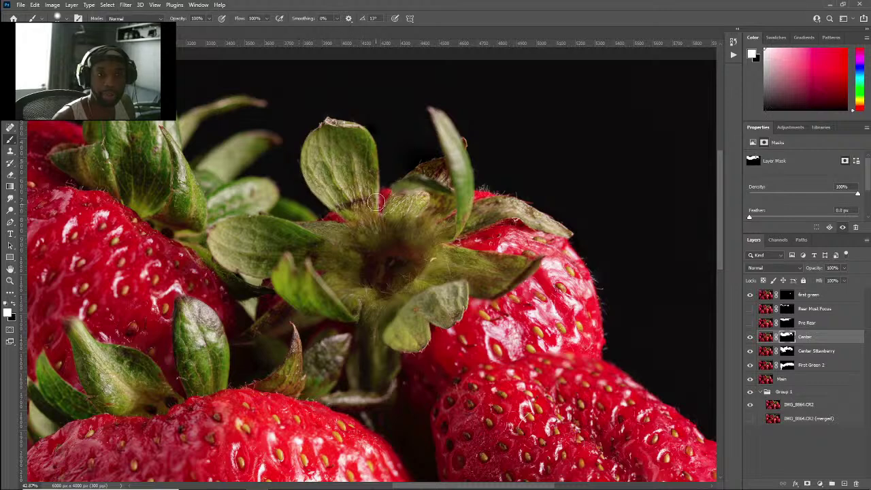
key("x")
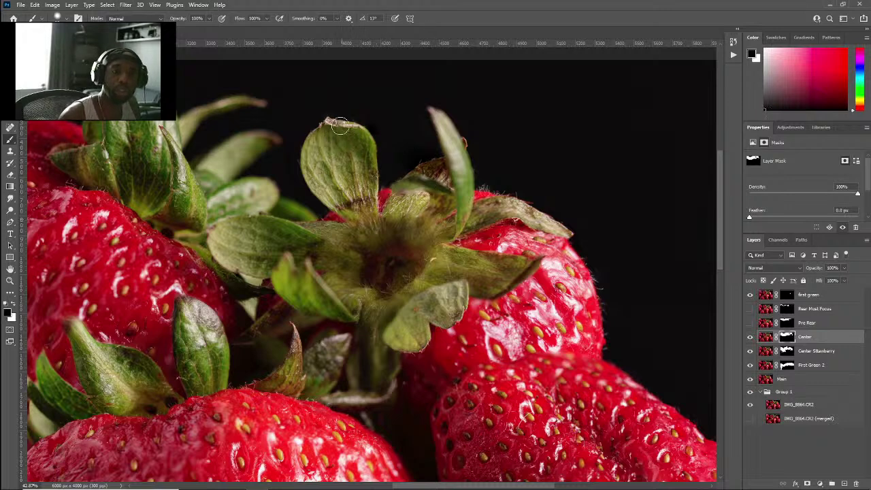
key("x")
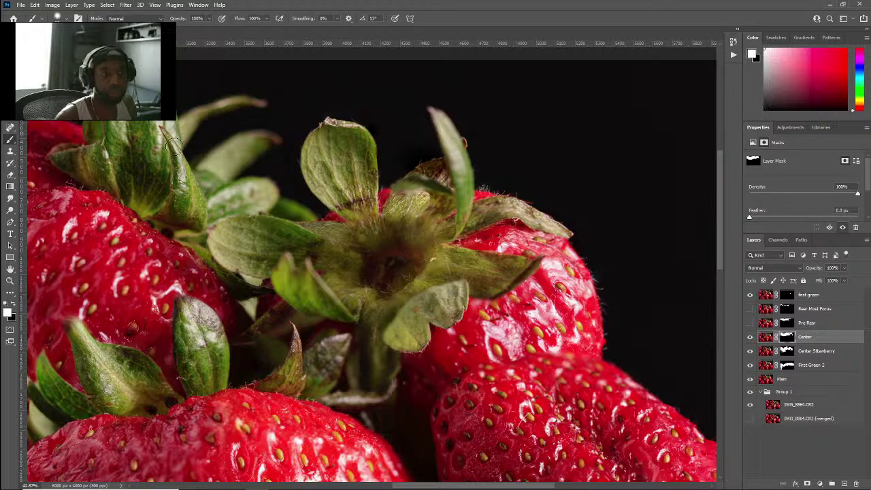
key("x")
key("x")
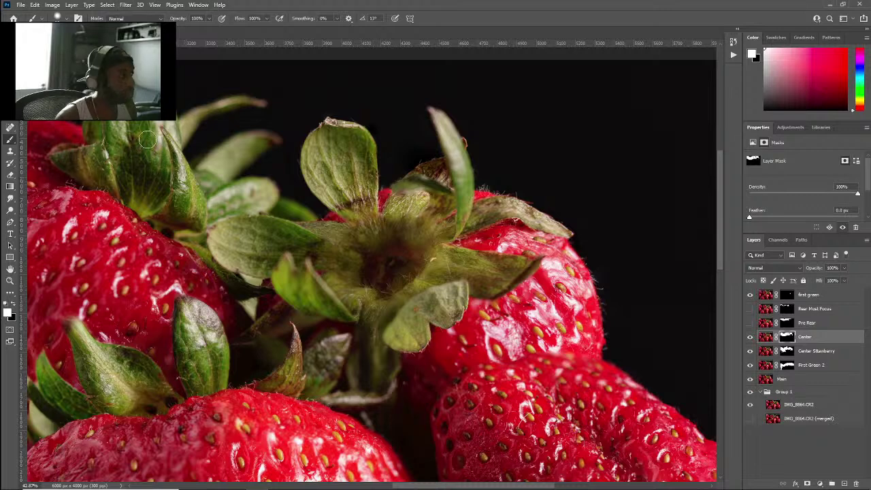
Step: Refine the Center layer's mask around the front strawberry's leaf tips, painting black to hide the blurred edges and alternating with white
scroll(147, 139, "left", 8)
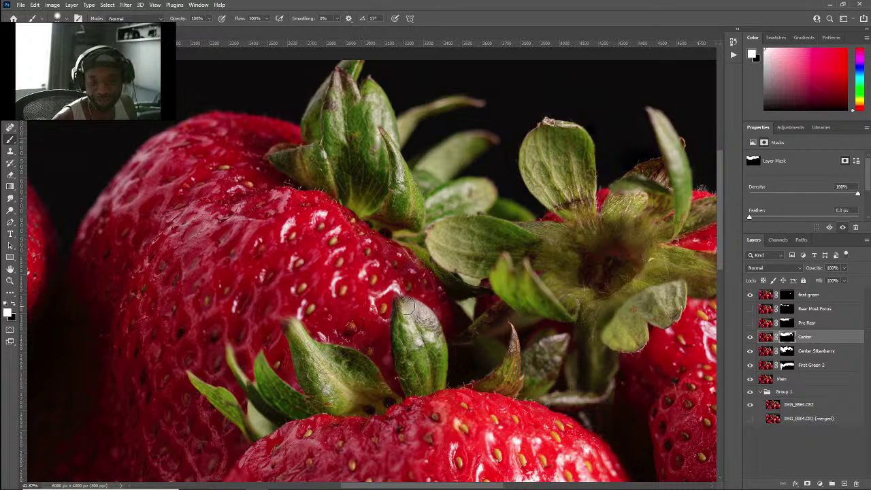
key("x")
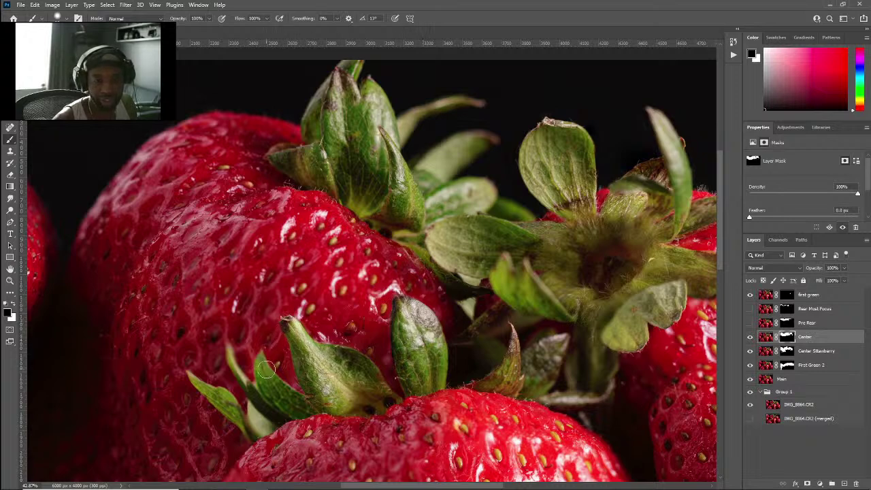
key("x")
key("x")
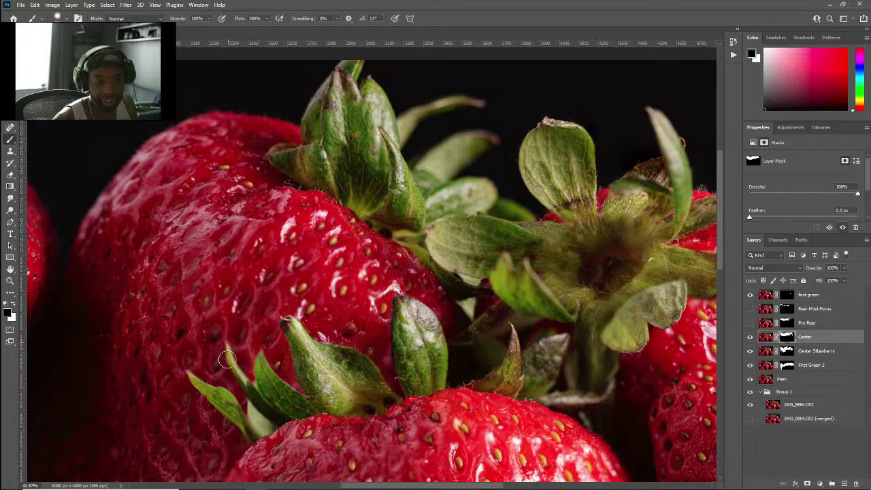
key("x")
key("x")
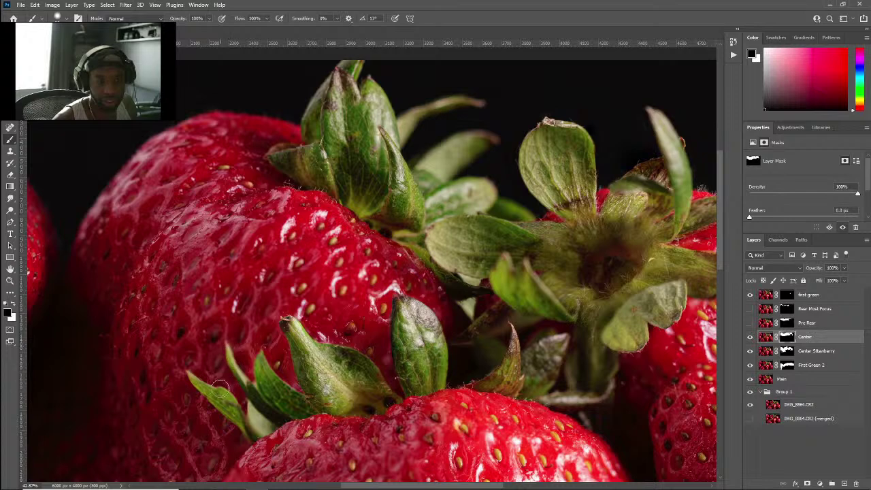
key("x")
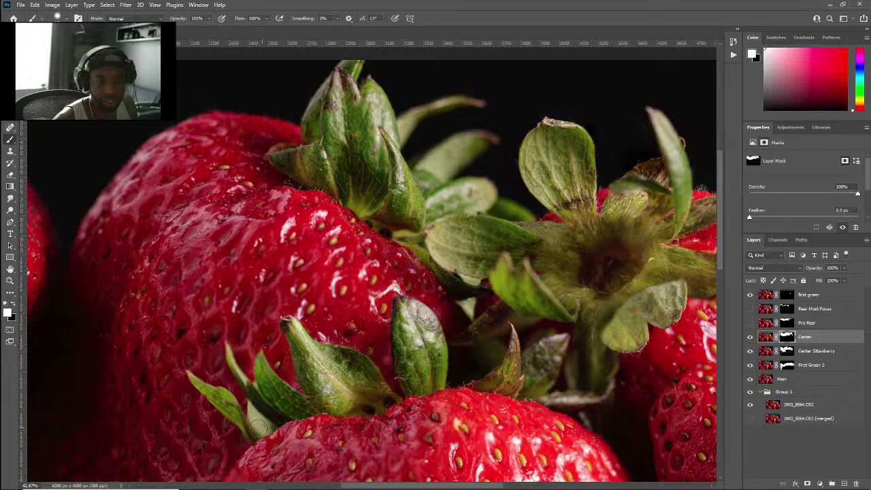
key("x")
key("x")
key("x")
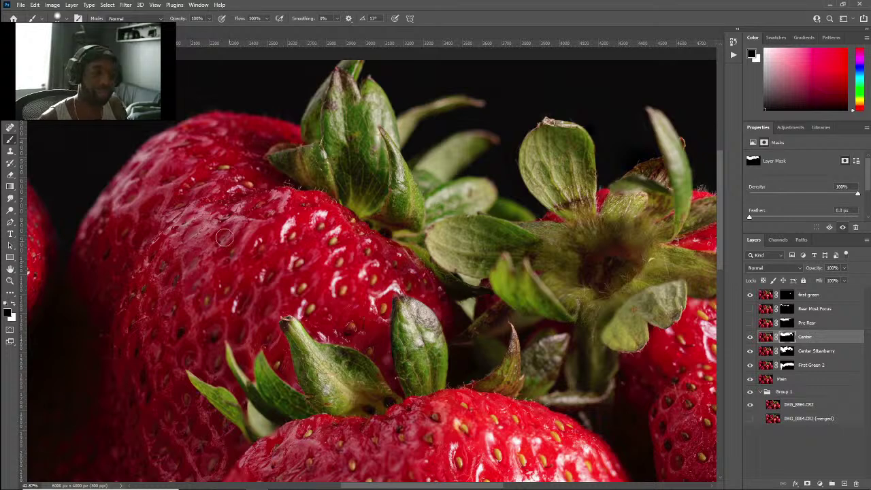
key("x")
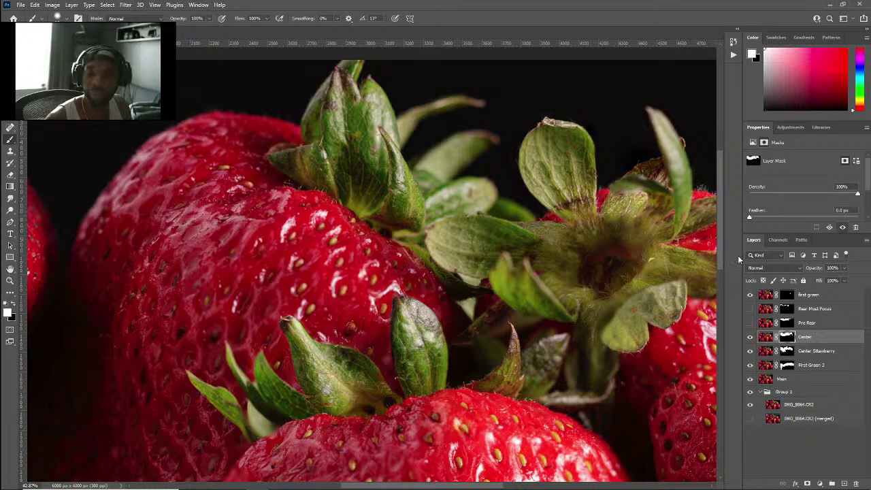
Step: Compare the image with the Center layer's mask disabled and enabled, examining sharpness around the front strawberry's leaves
left_click(787, 338, "shift")
left_click(788, 338, "shift")
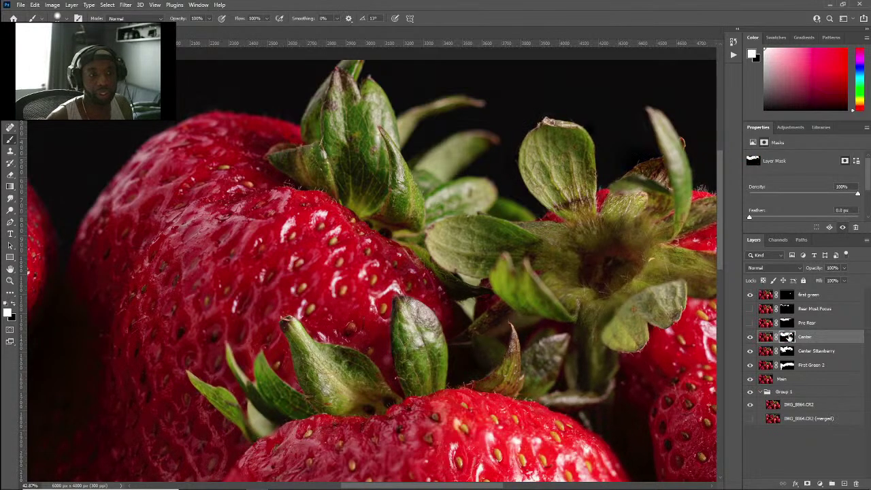
left_click(787, 338, "shift")
left_click(787, 338, "shift")
left_click(787, 338, "shift")
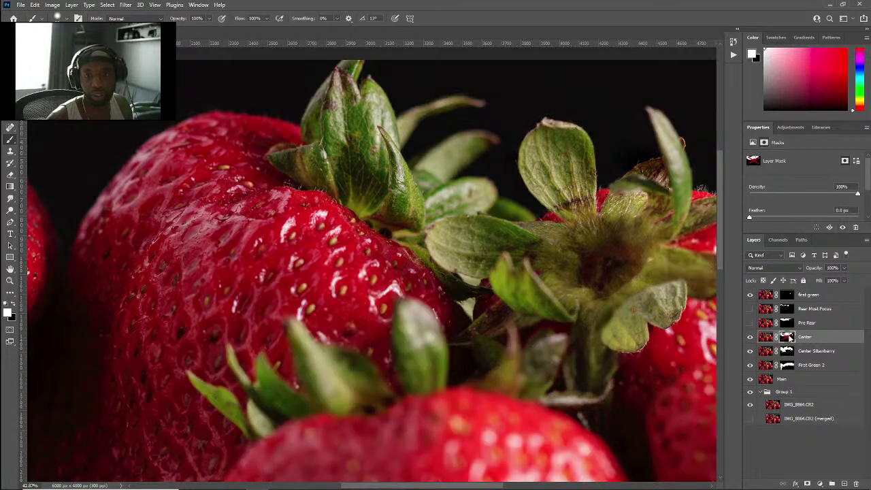
left_click(787, 337, "shift")
left_click(787, 338, "shift")
left_click(787, 337, "shift")
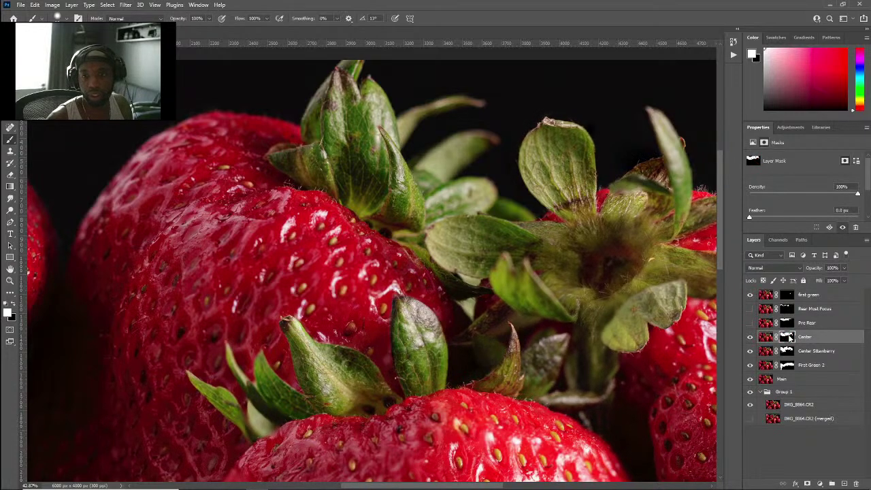
left_click(788, 337, "shift")
left_click(788, 338, "shift")
left_click(788, 337, "shift")
left_click(787, 337, "shift")
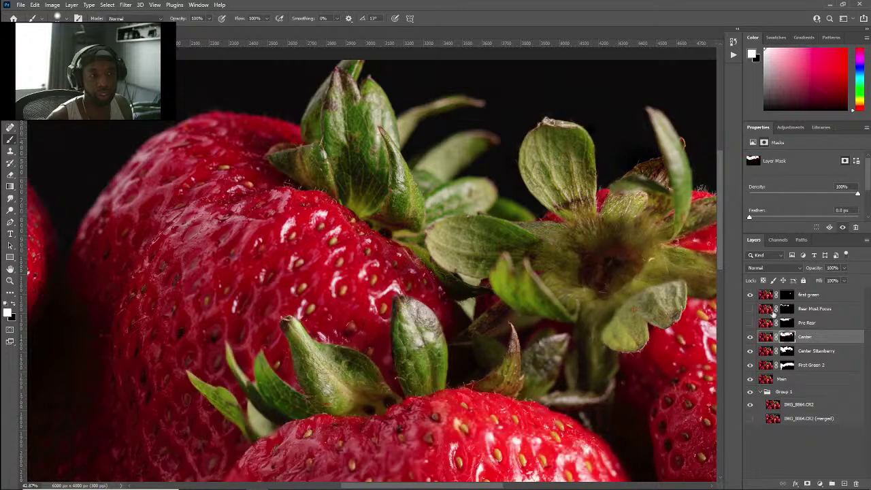
Step: Compare the image with the Center layer's mask disabled and enabled, examining sharpness on the strawberries near the photo's left edge
scroll(481, 236, "left", 3)
scroll(482, 236, "left", 10)
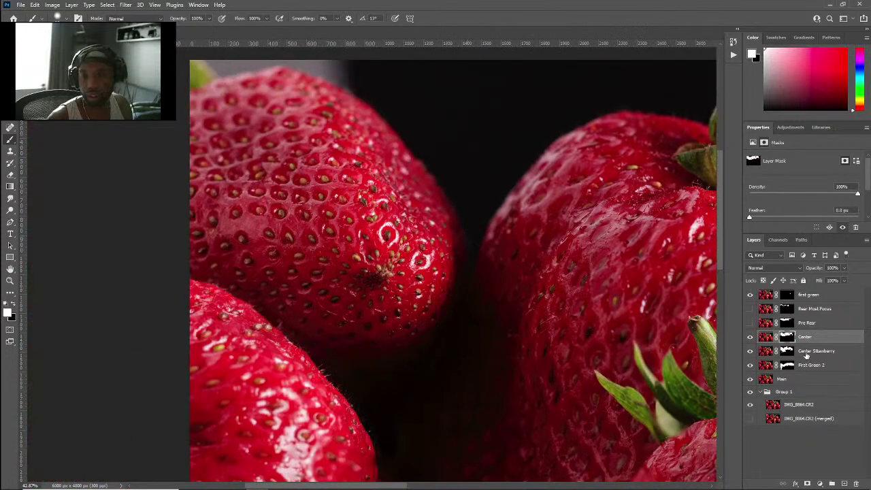
left_click(786, 338, "shift")
left_click(786, 338, "shift")
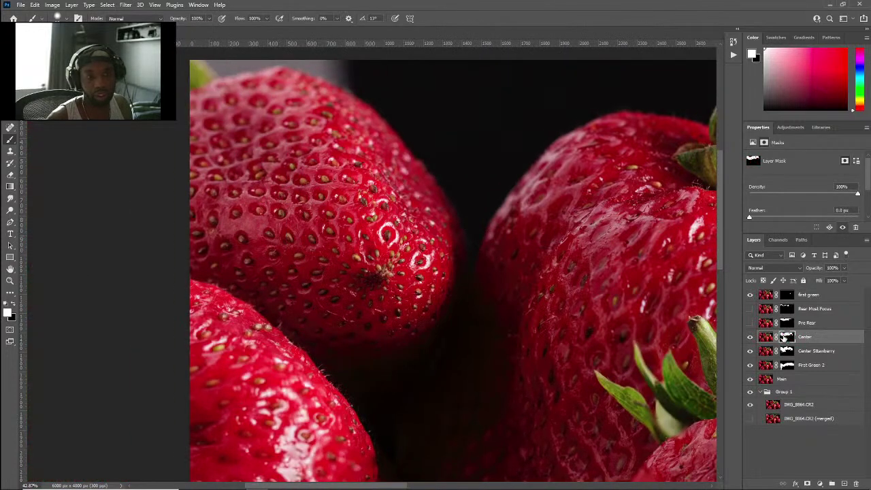
left_click(786, 338, "shift")
left_click(786, 338, "shift")
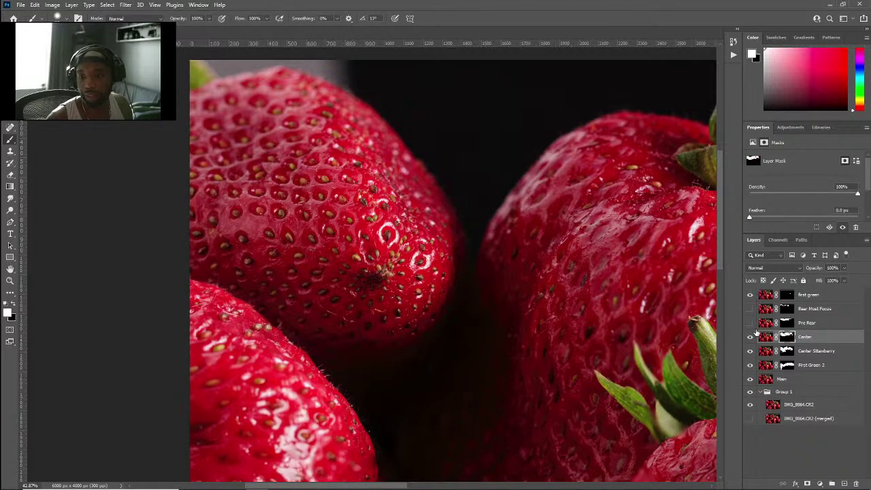
Step: Make the Pre Rear layer visible and check the left strawberries with the Center layer's mask disabled and enabled
left_click(750, 323)
scroll(371, 220, "up", 2)
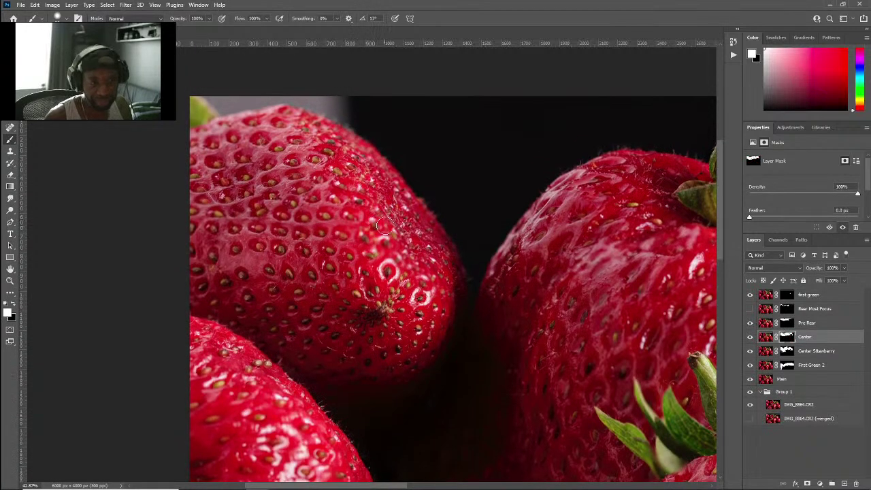
left_click(788, 340, "shift")
left_click(787, 341, "shift")
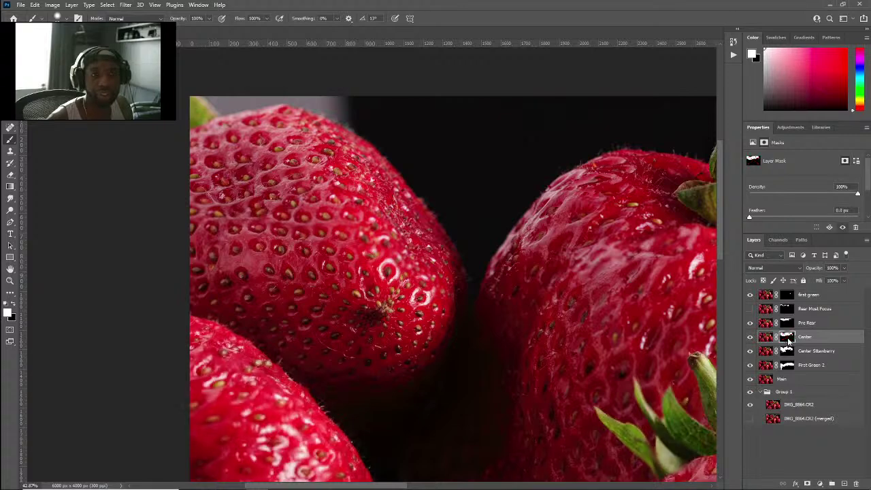
Step: Select the Pre Rear layer's mask and compare the image with that mask disabled and enabled, leaving it enabled
left_click(787, 324, "shift")
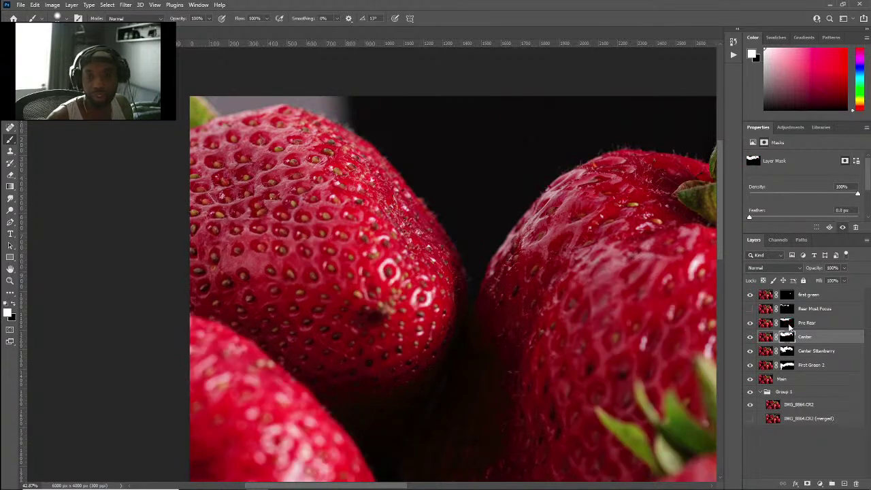
left_click(787, 324, "shift")
left_click(787, 324)
left_click(787, 324, "shift")
left_click(787, 324, "shift")
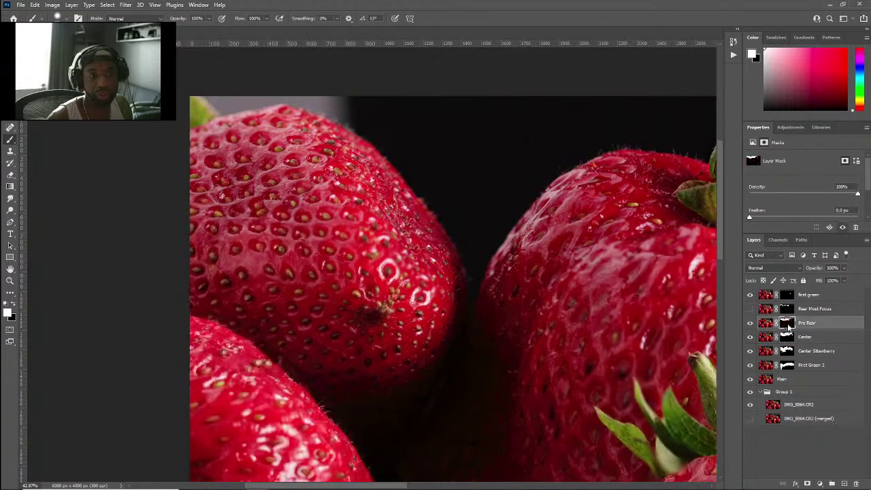
left_click(787, 324, "shift")
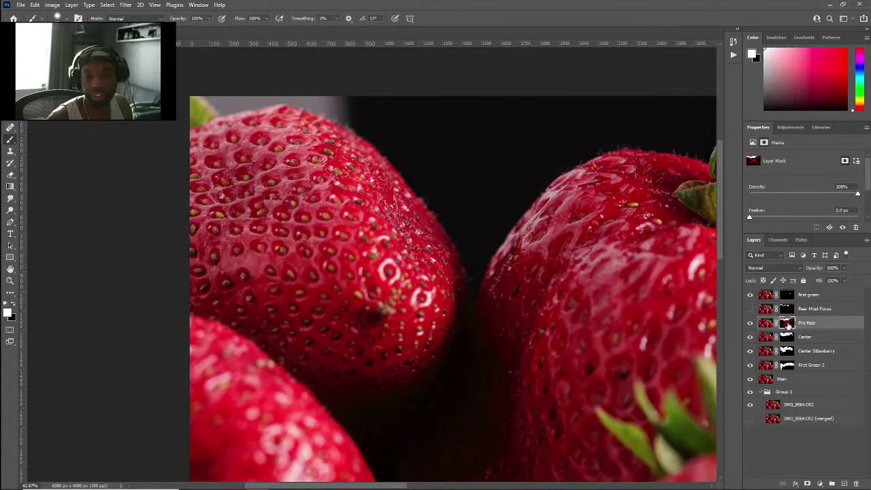
left_click(788, 324, "shift")
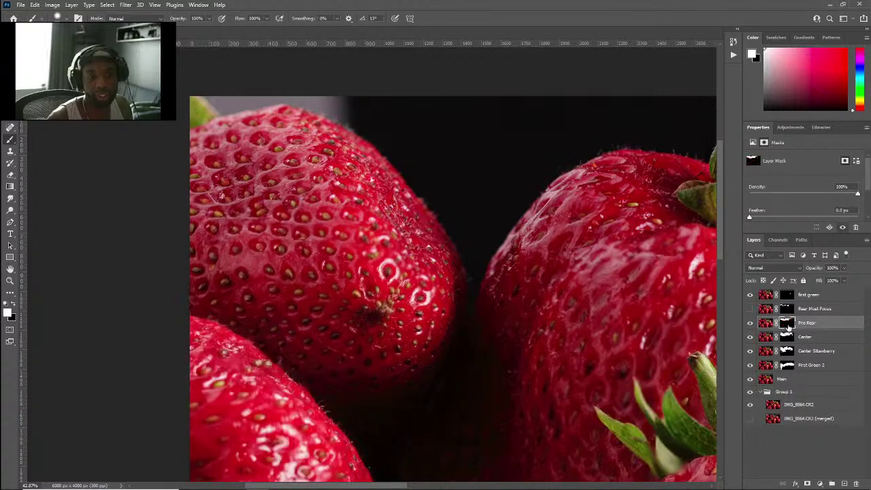
left_click(788, 324, "shift")
left_click(787, 324, "shift")
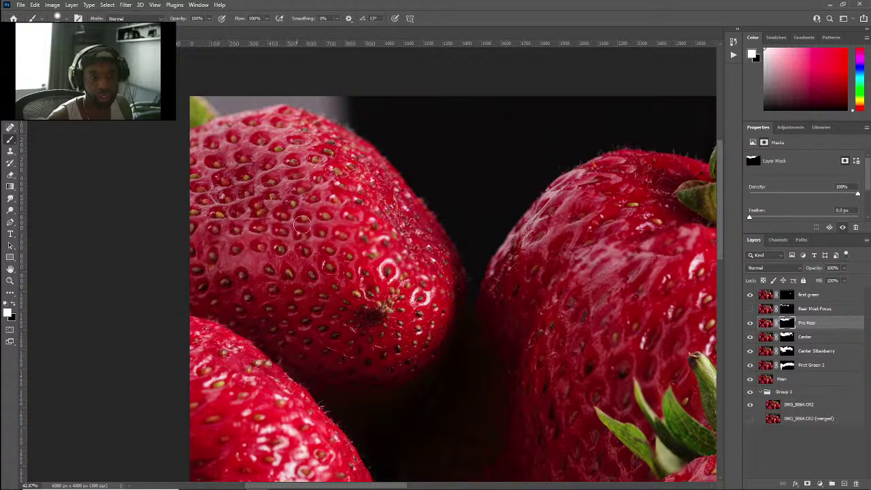
Step: Refine the Pre Rear layer's mask over the left strawberry and the rear strawberry's upper surface, alternating between black and white paint
key("x")
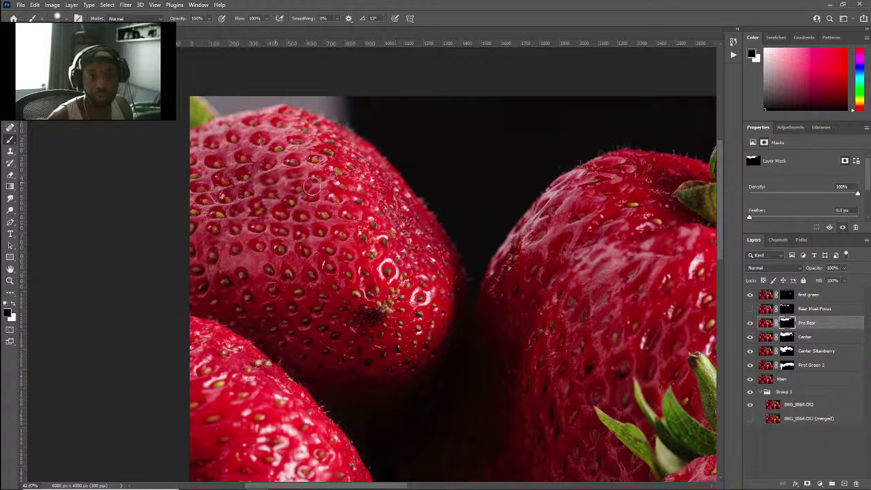
key("x")
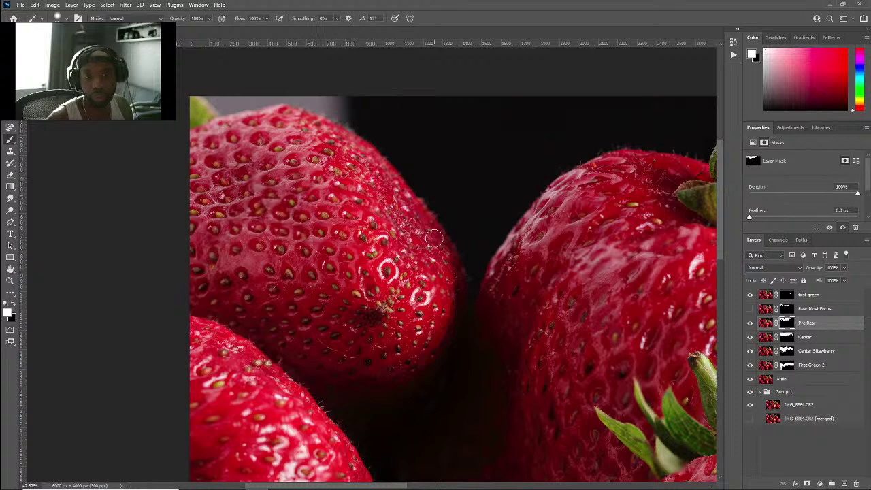
scroll(340, 247, "right", 10)
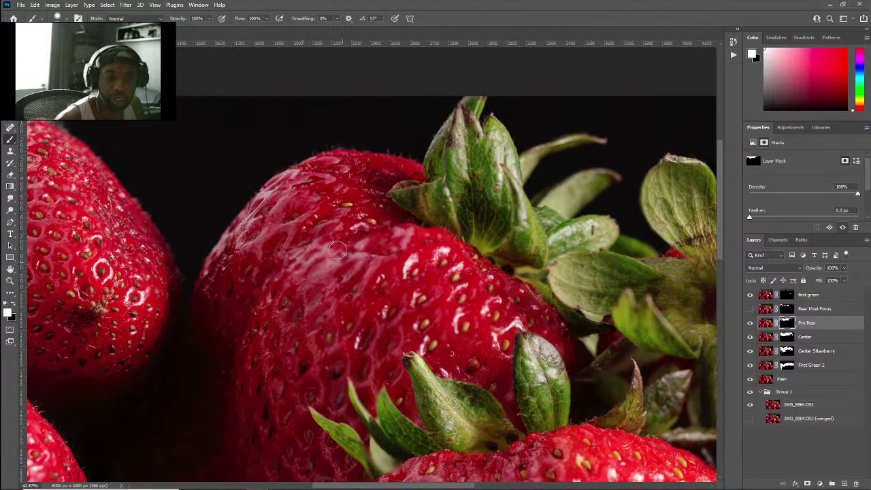
key("x")
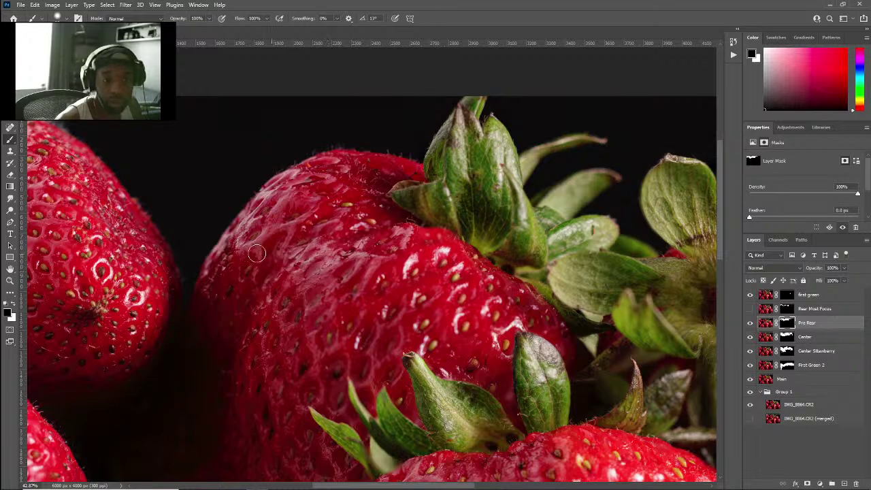
key("x")
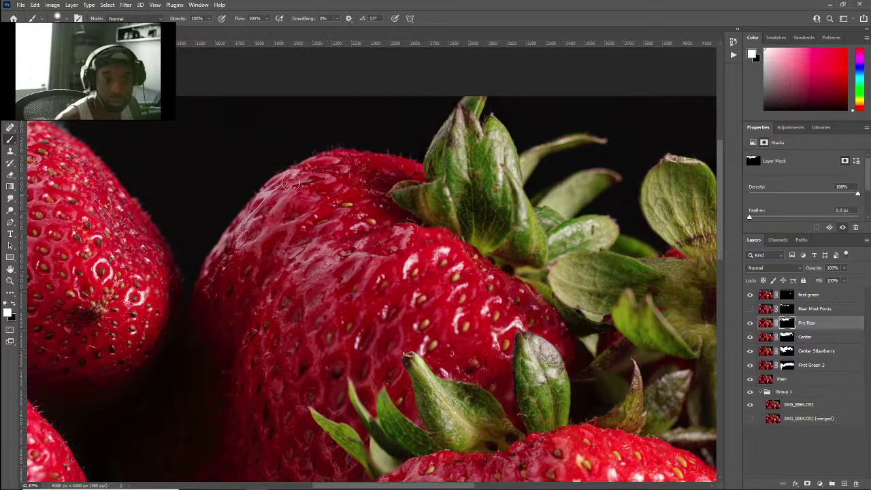
key("x")
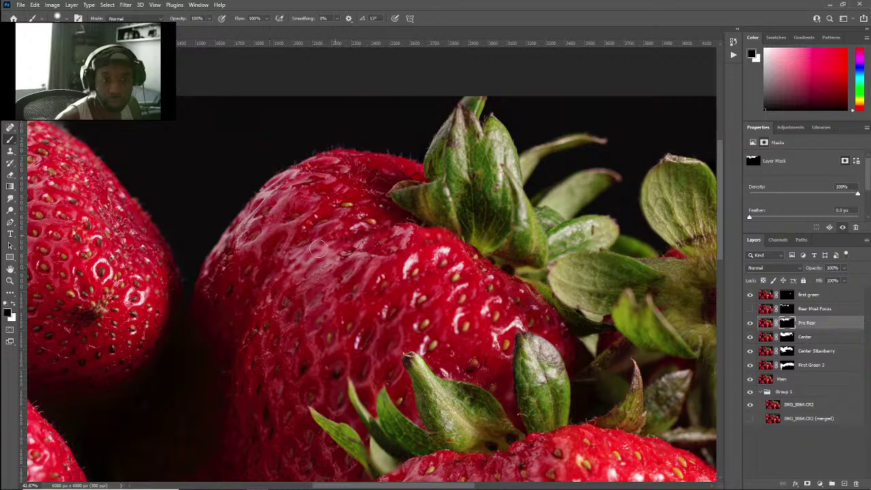
key("x")
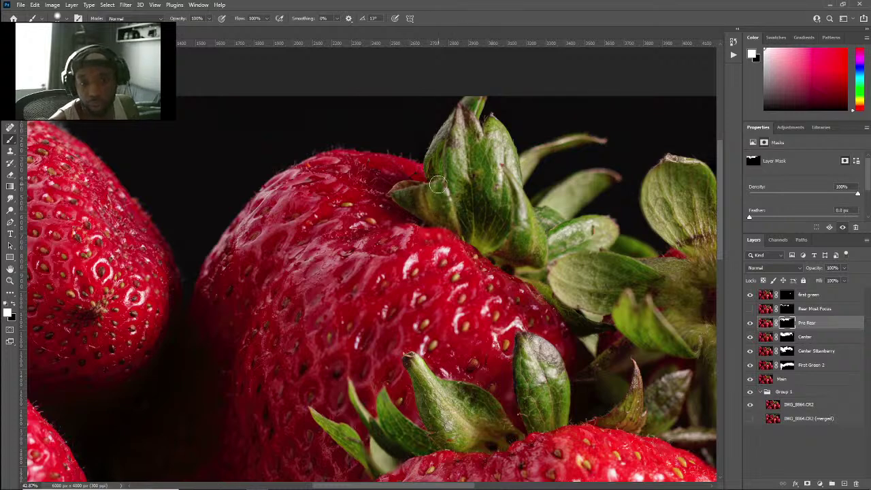
key("x")
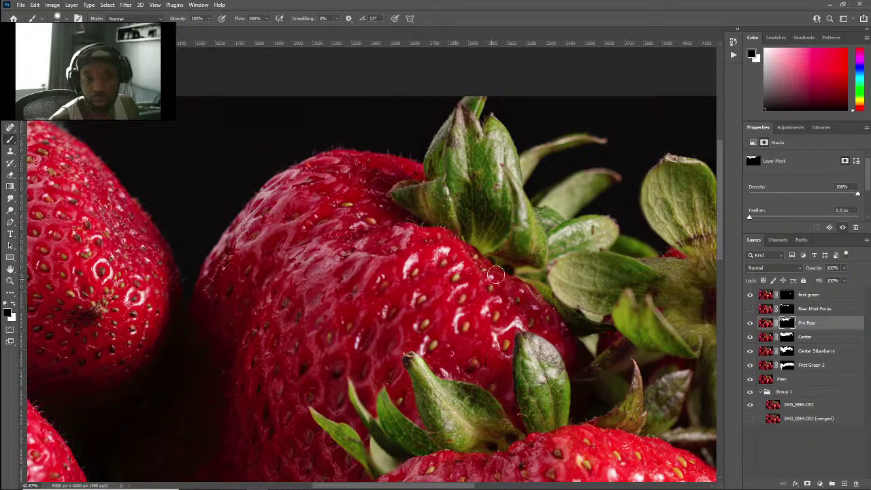
Step: Refine the Pre Rear layer's mask along the pale leaves beside the crown and the small leaf behind the stem, alternating black and white
scroll(494, 244, "right", 5)
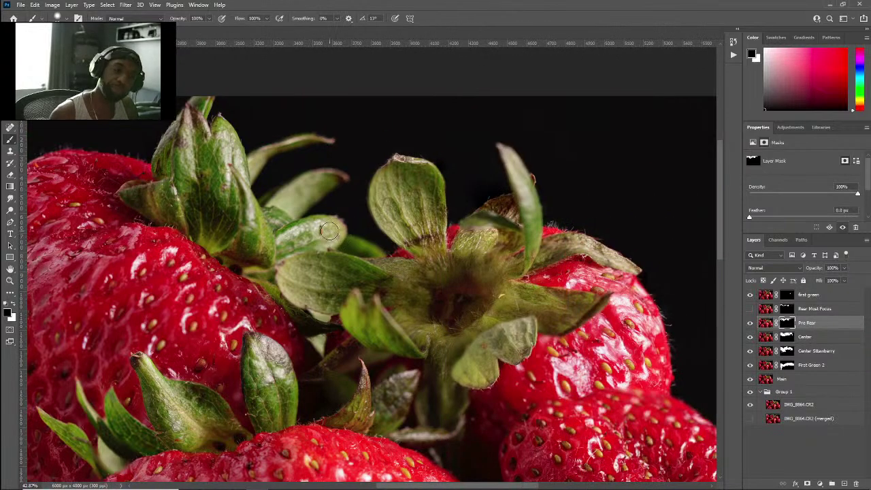
key("x")
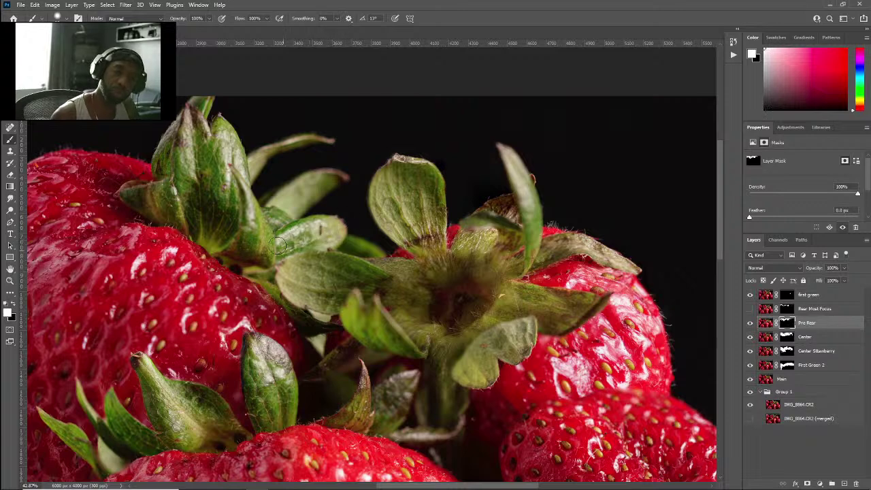
key("x")
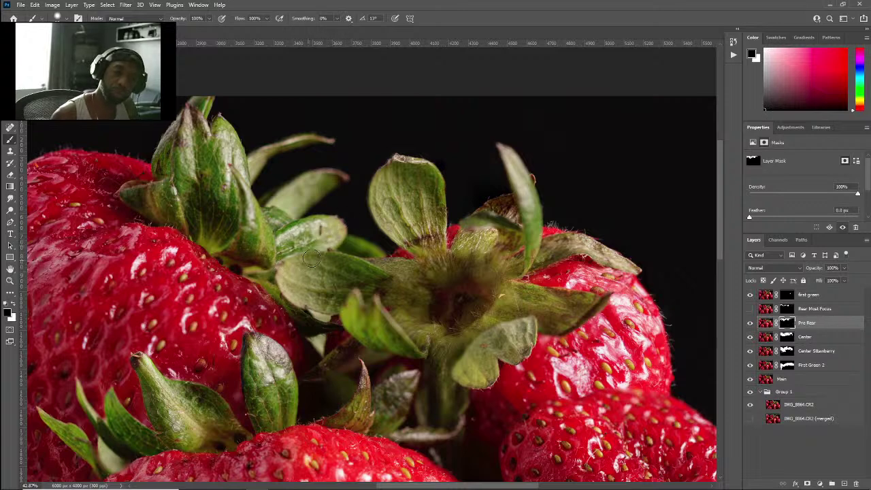
key("x")
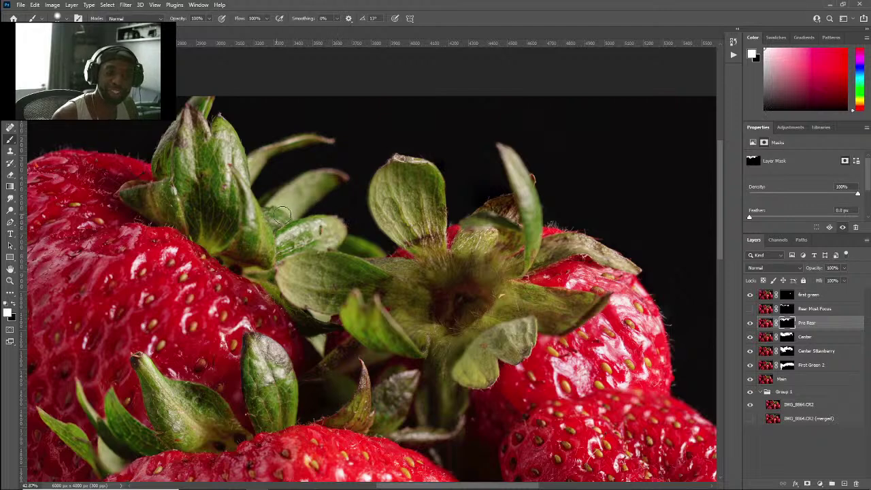
key("x")
key("x")
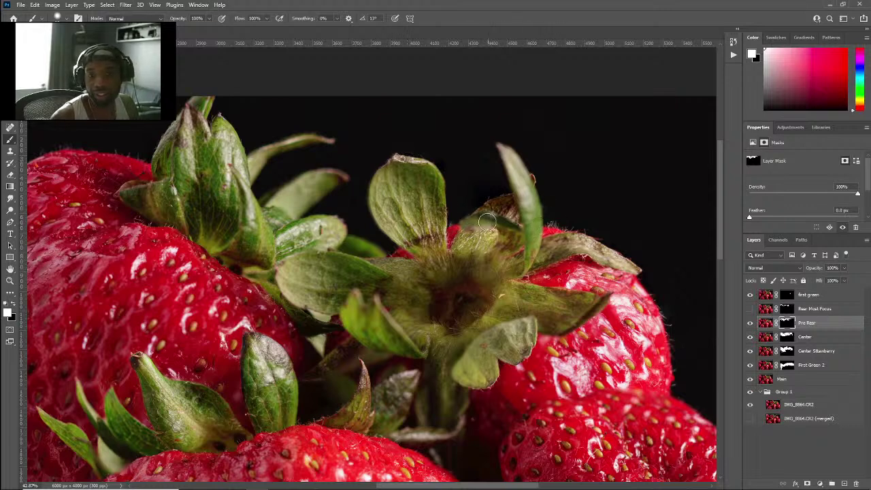
key("x")
key("x")
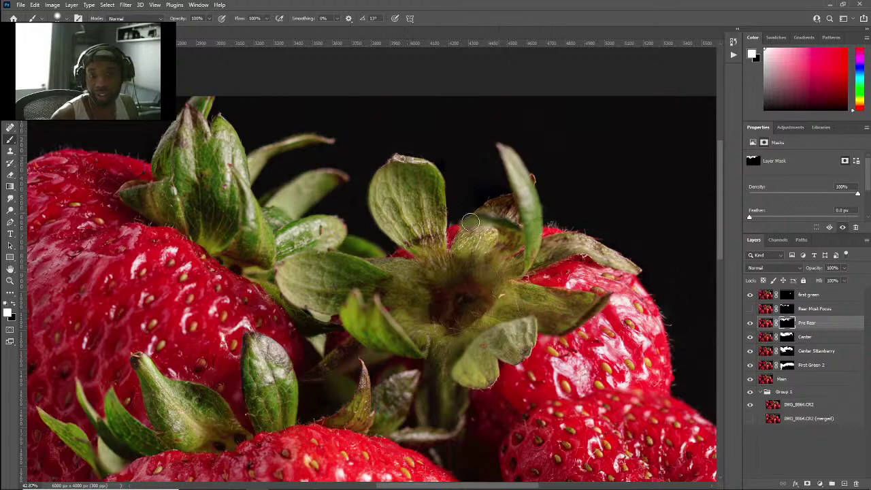
key("x")
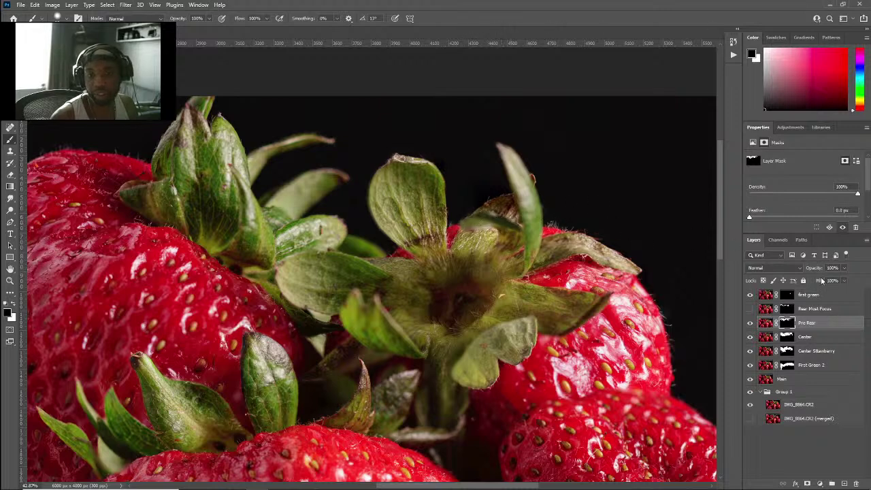
Step: Make the Rear Most Focus layer visible, select its mask, and compare the image with that mask disabled and enabled
key("Caps_Lock")
left_click(788, 309)
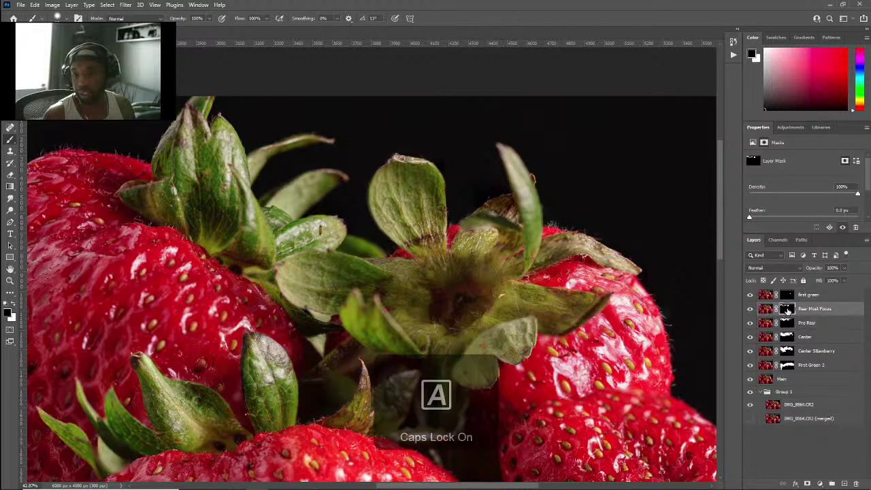
left_click(787, 310, "shift")
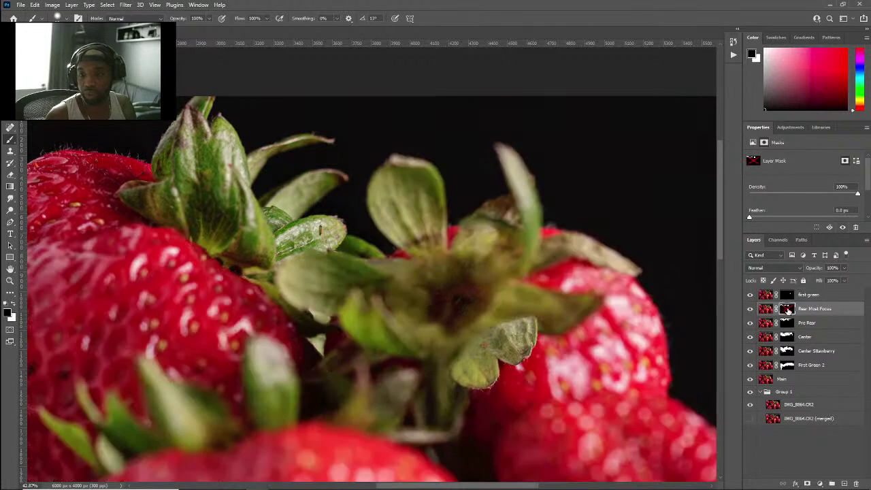
left_click(787, 310, "shift")
left_click(787, 309, "shift")
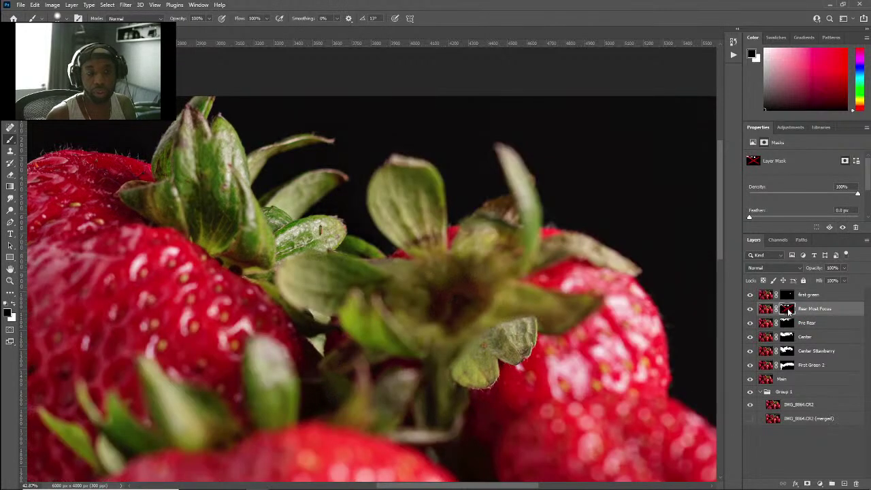
left_click(787, 309, "shift")
left_click(788, 311, "shift")
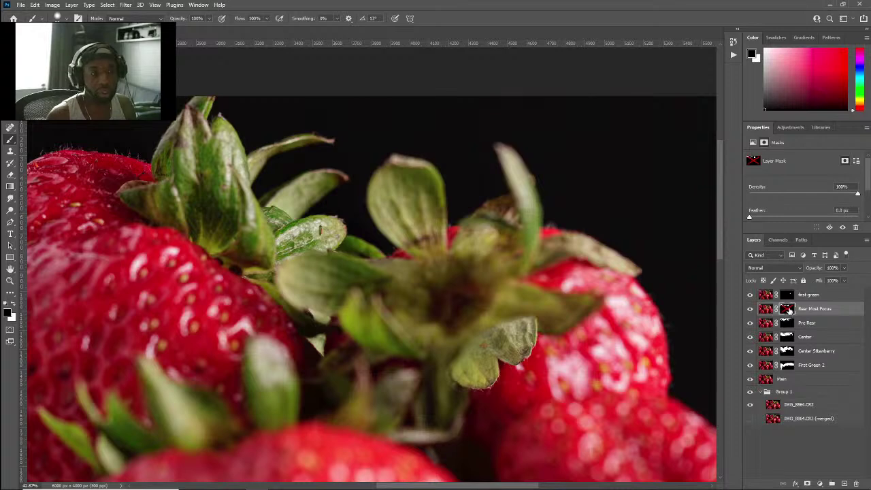
left_click(787, 309, "shift")
left_click(788, 310, "shift")
left_click(788, 310, "shift")
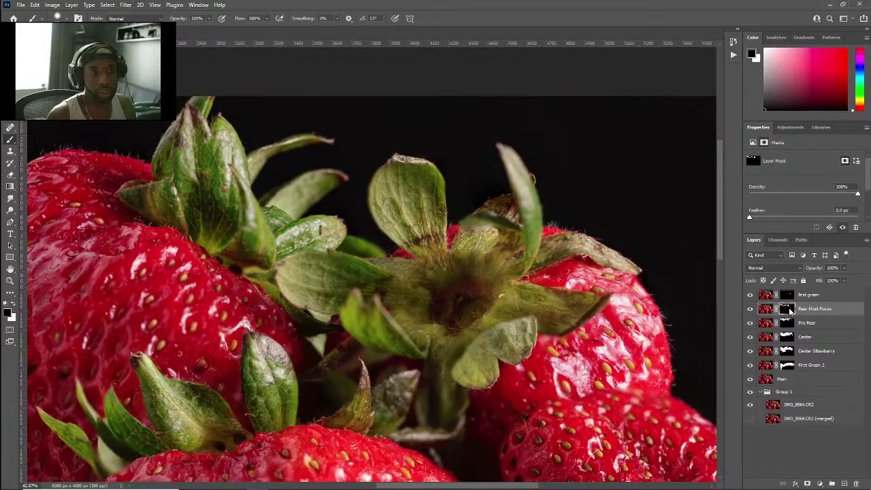
left_click(788, 310, "shift")
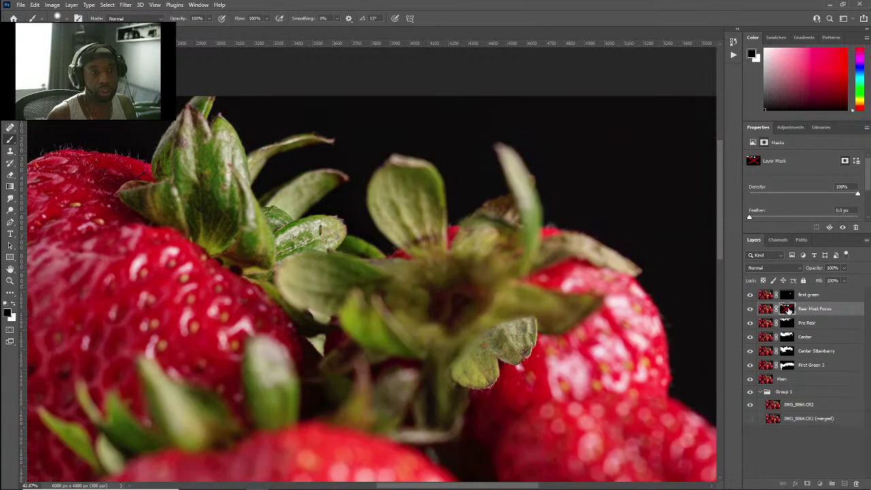
left_click(788, 310, "shift")
Step: Refine the Rear Most Focus layer's mask over the upright crown leaves of the rear-left strawberry, alternating between black and white paint
scroll(158, 278, "up", 3)
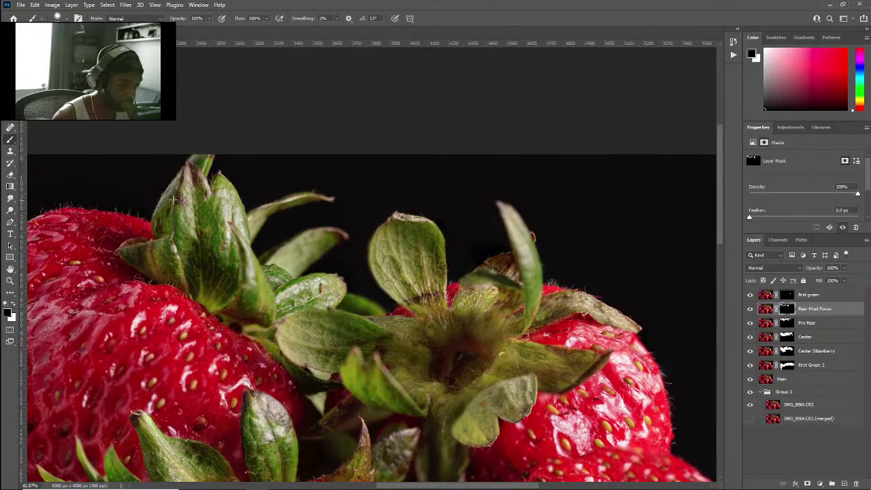
right_click(170, 225, "alt")
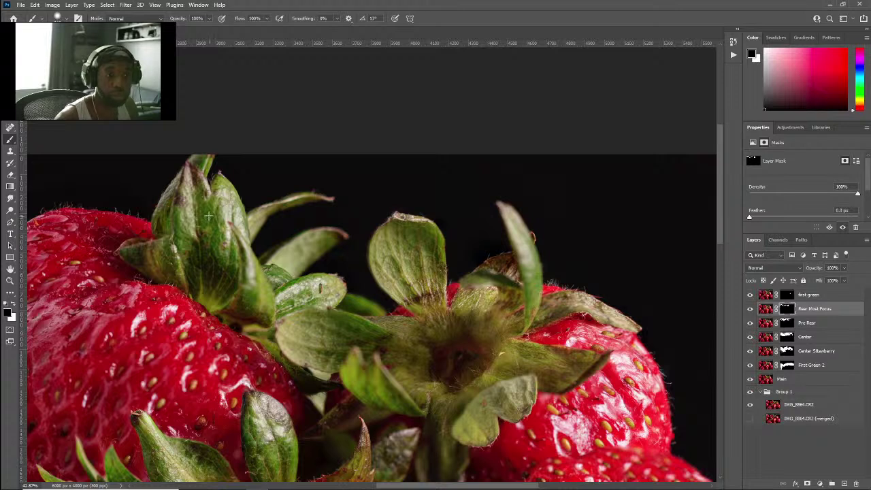
key("Caps_Lock")
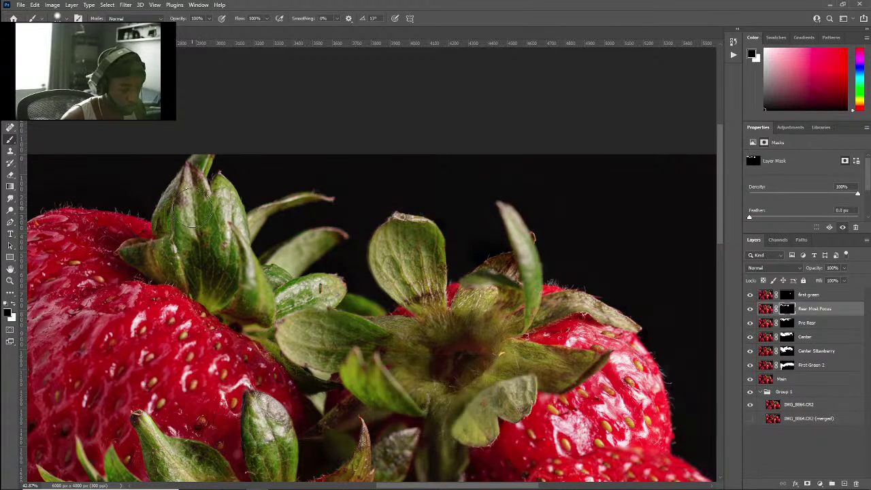
key("x")
key("x")
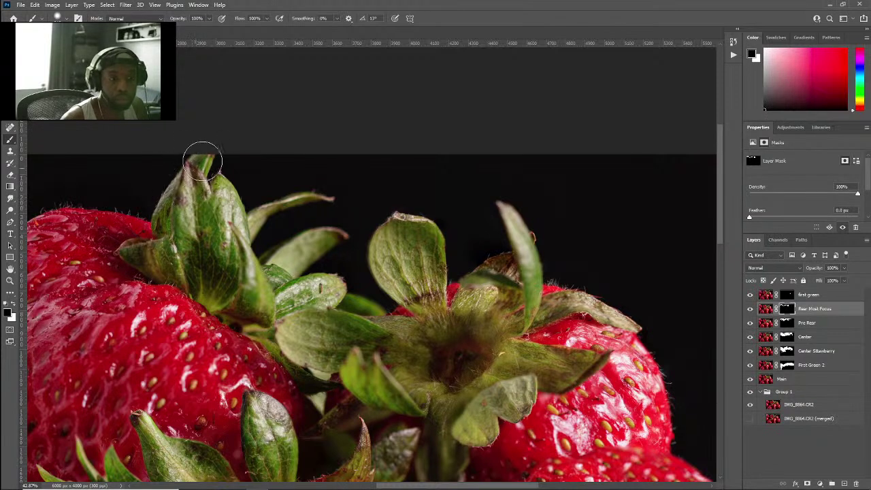
key("x")
key("x")
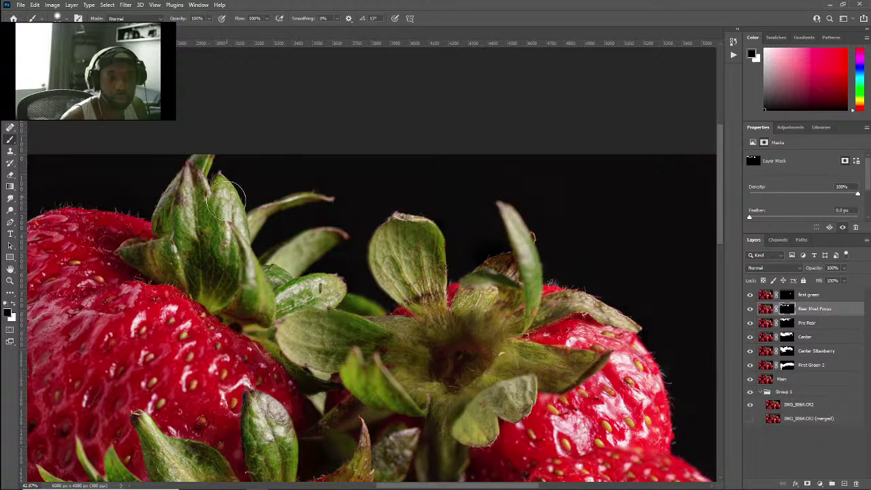
key("x")
key("x")
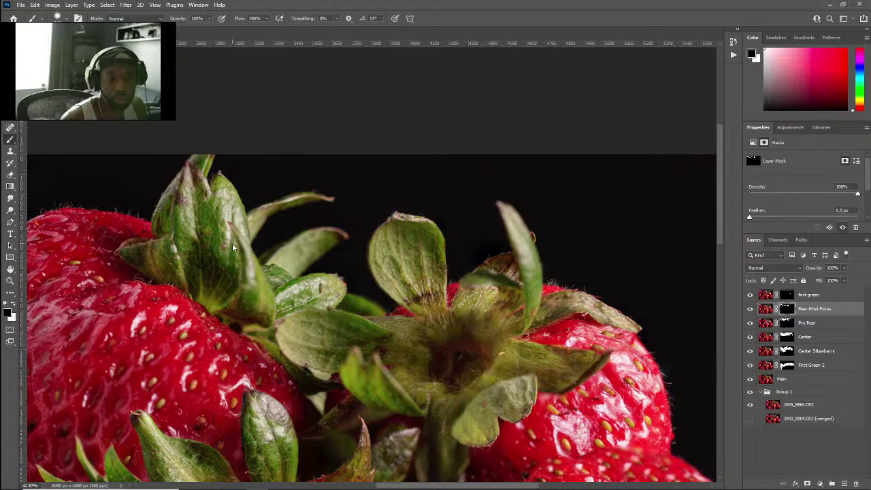
Step: Check and touch up the Rear Most Focus mask around the pale rear leaves and the far-left strawberry's green leaf, switching between white and black
key("x")
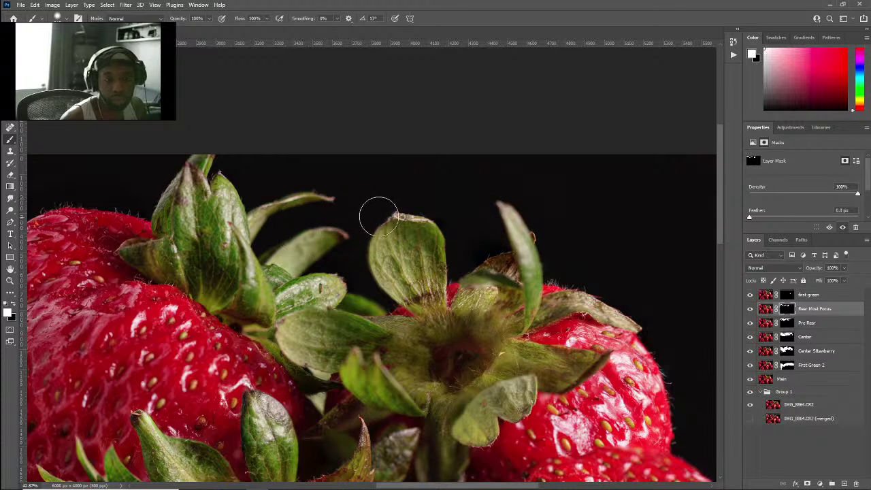
key("x")
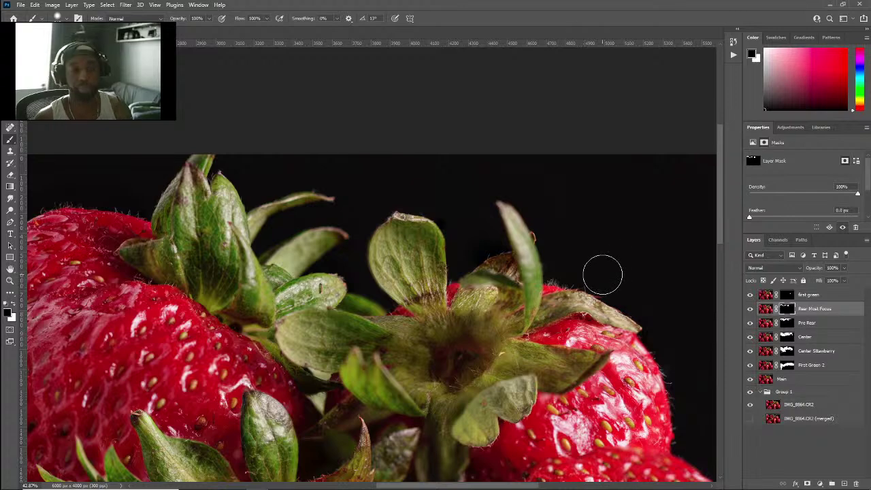
scroll(602, 274, "left", 10)
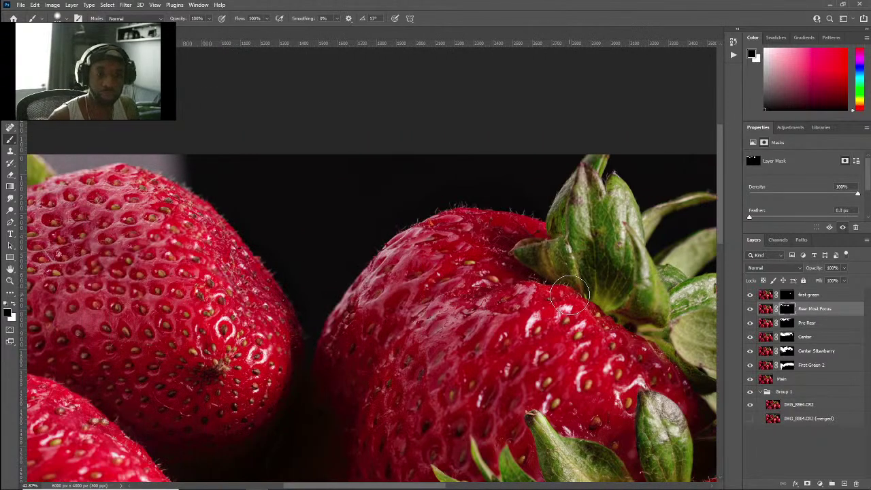
scroll(570, 293, "left", 3)
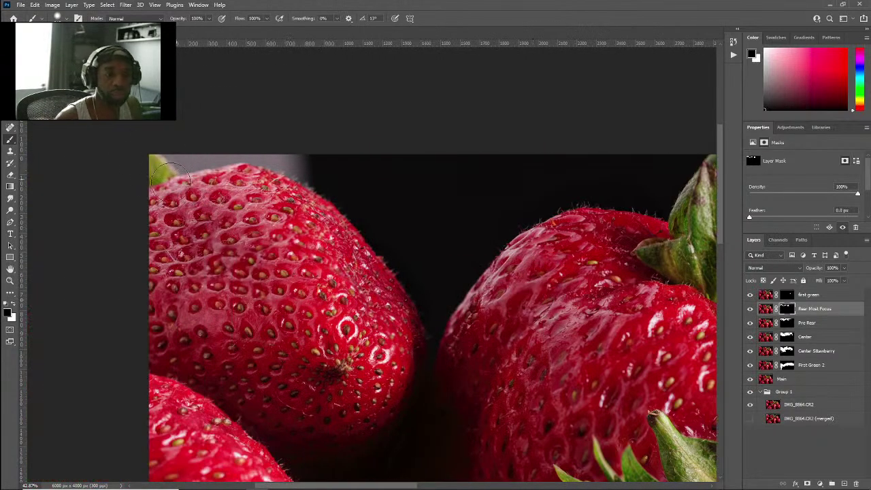
key("x")
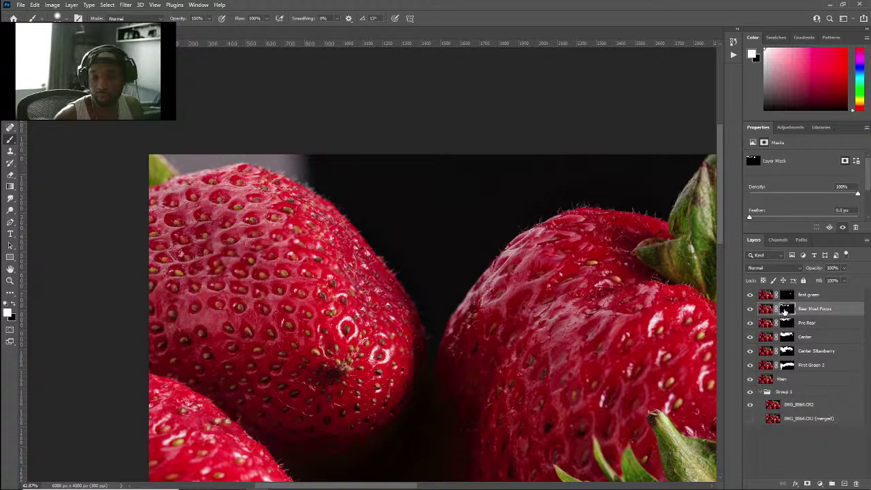
Step: Compare the far-left and rear strawberries with the Rear Most Focus layer's mask disabled and enabled, leaving it enabled
left_click(785, 309, "shift")
left_click(785, 310, "shift")
left_click(787, 310, "shift")
left_click(788, 312, "shift")
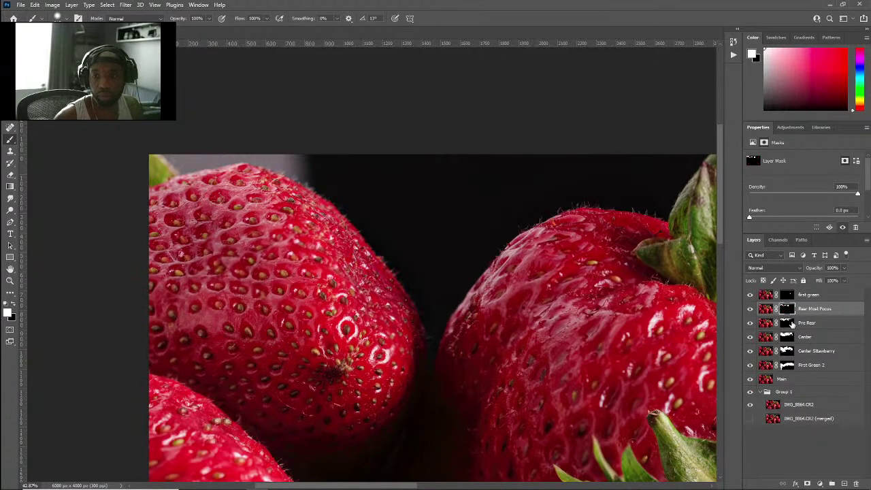
left_click(787, 314, "shift")
left_click(783, 313, "shift")
Step: Hide the layers from first green down to Center in turn, comparing the Pre Rear and Center masks, and show all four layers again
left_click_drag(749, 295, 750, 309)
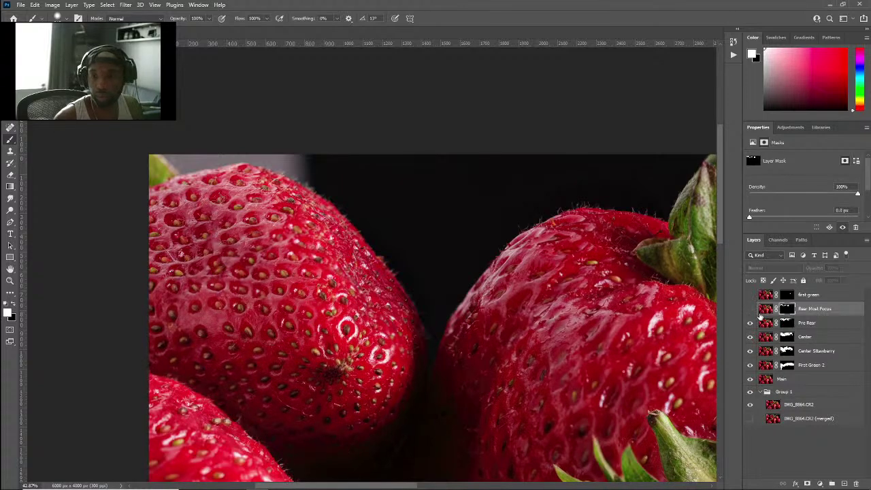
left_click(784, 324, "shift")
left_click(784, 324, "shift")
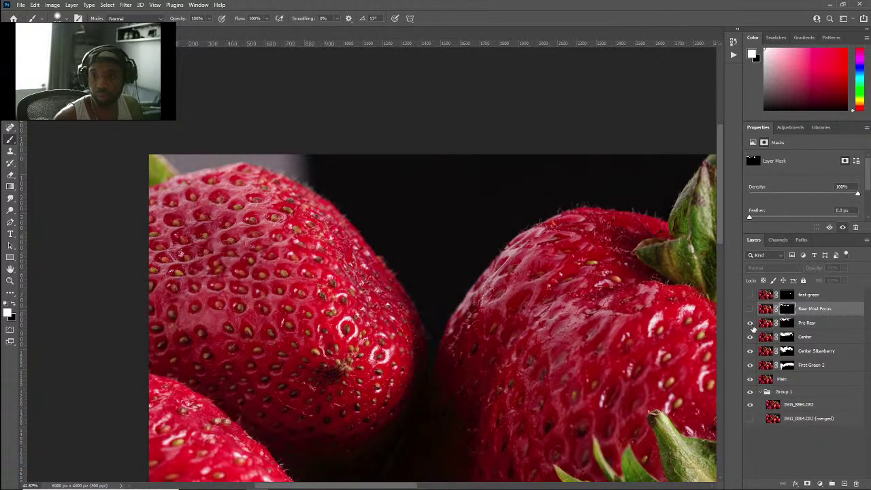
left_click(751, 323)
left_click(768, 339)
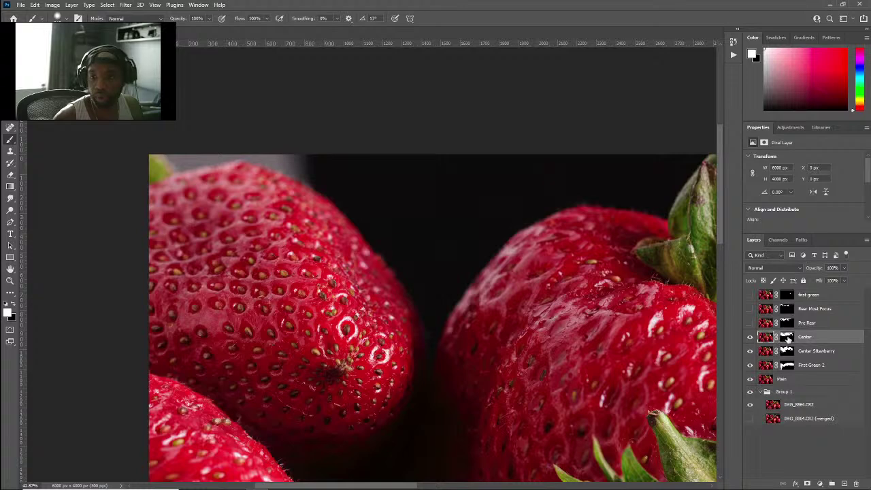
left_click(788, 337, "shift")
left_click(788, 337, "shift")
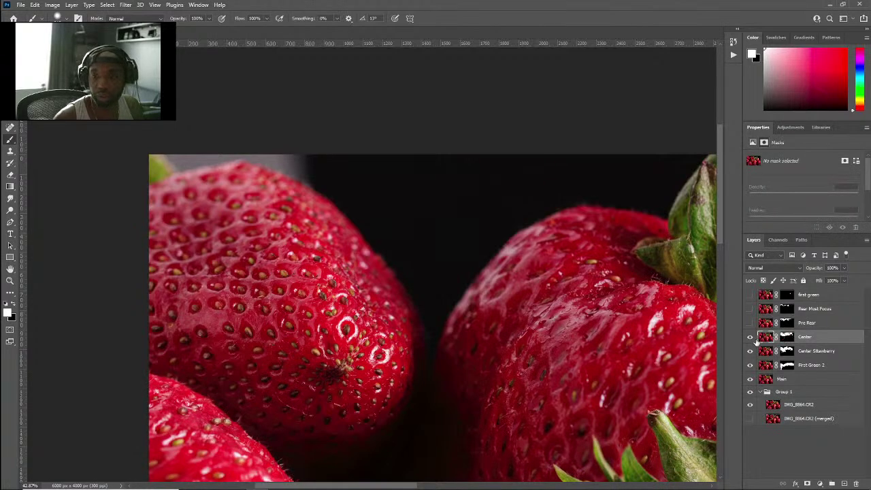
left_click(750, 338)
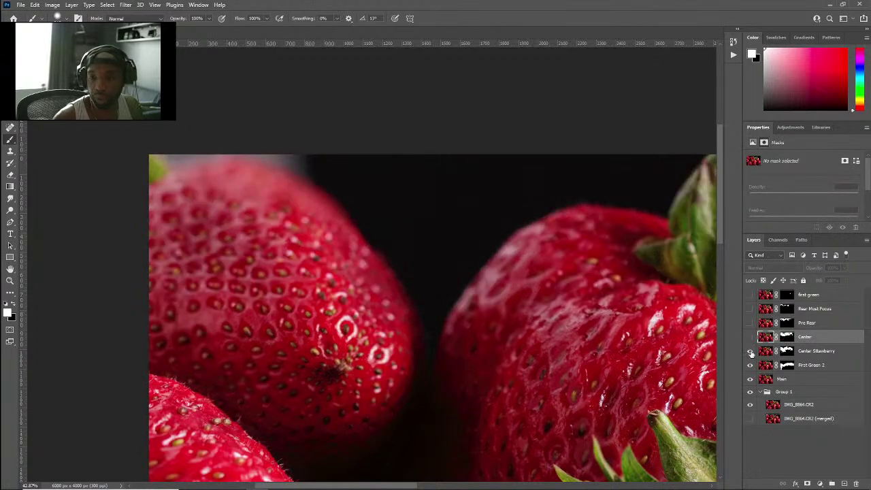
left_click_drag(750, 338, 751, 299)
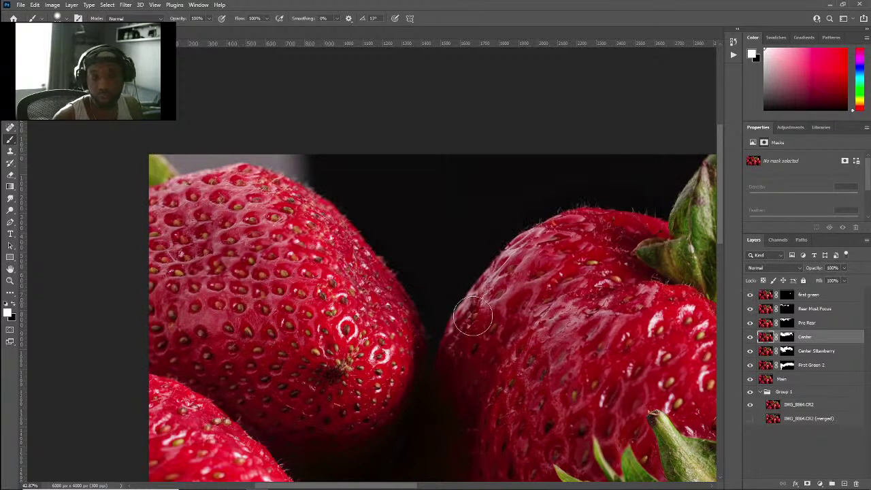
Step: Move Group 1 to the top, hide IMG_8864.CR2, compare its merged layer with the masked stack, and return the group below Main
left_click(793, 407)
left_click_drag(799, 395, 788, 294)
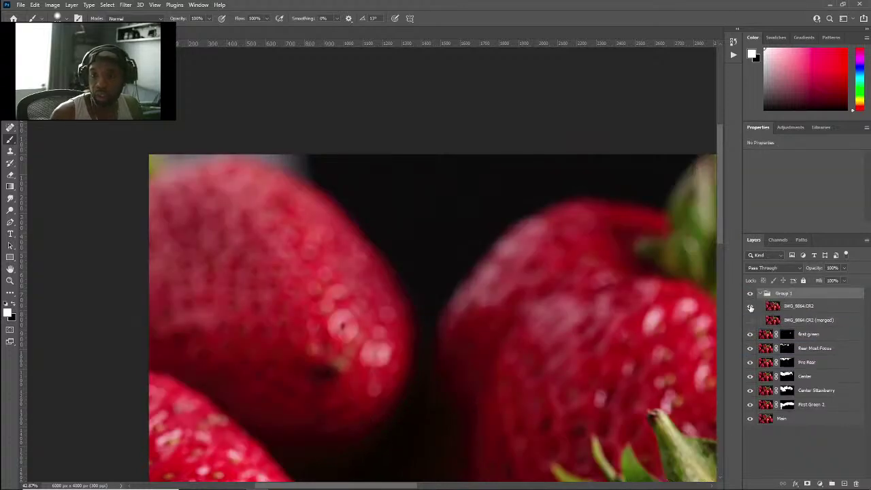
left_click(750, 306)
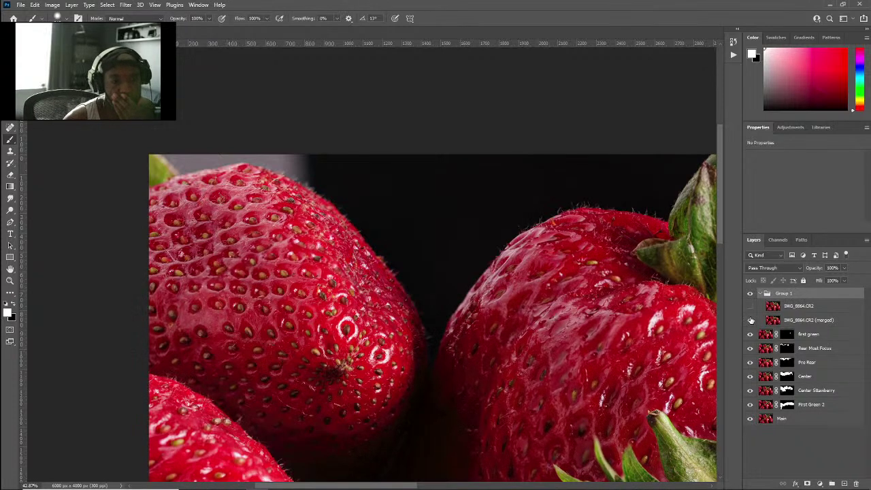
left_click(750, 320)
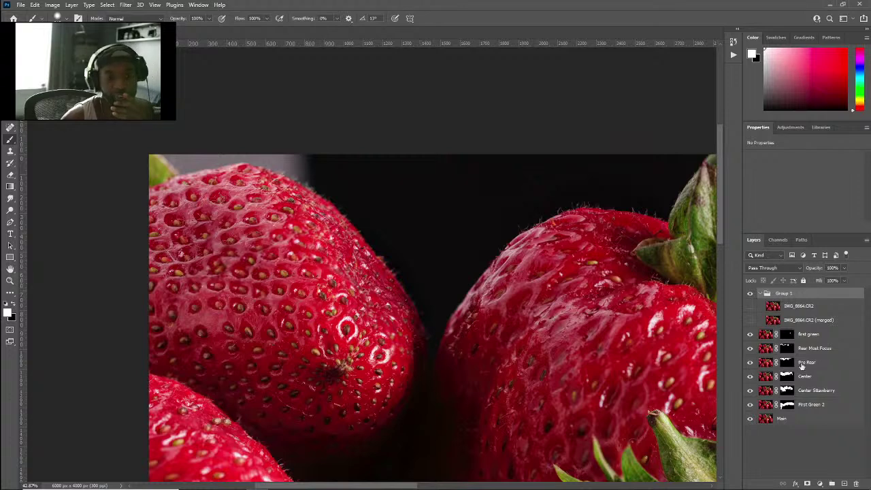
left_click_drag(786, 304, 783, 426)
Step: Group all layers from Main up to first green and name the group Mine
scroll(494, 387, "right", 3)
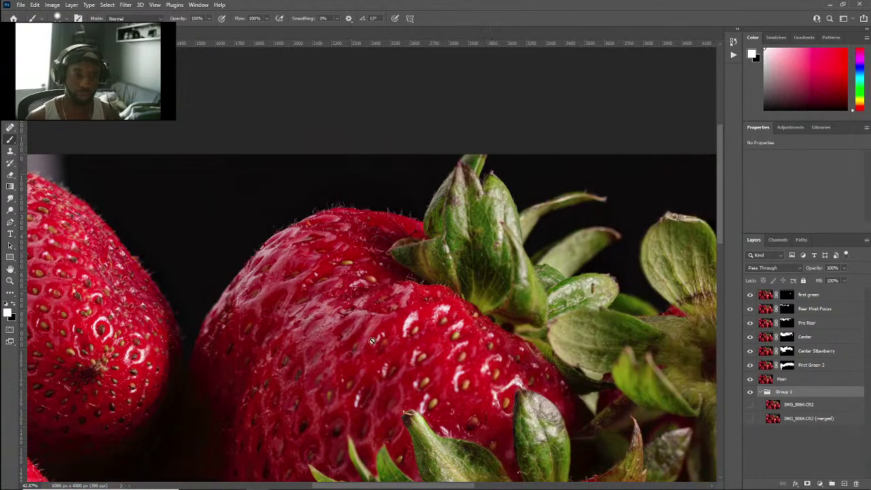
key("ctrl+0")
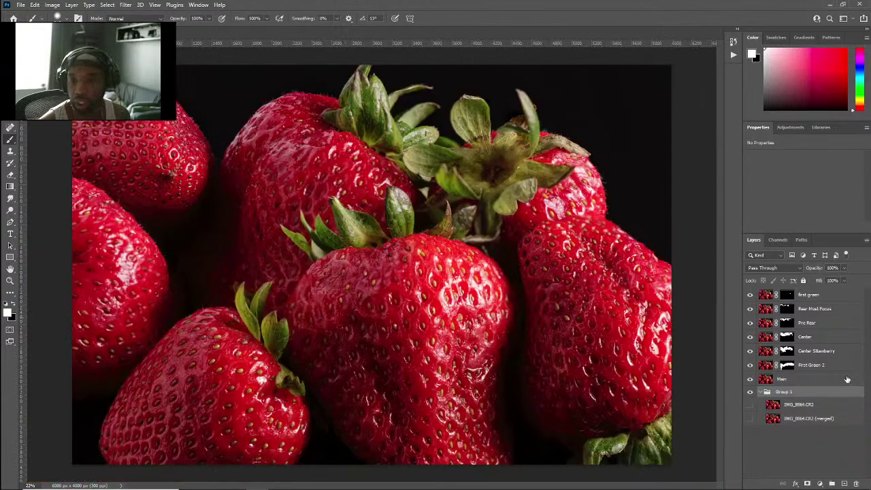
left_click(783, 380)
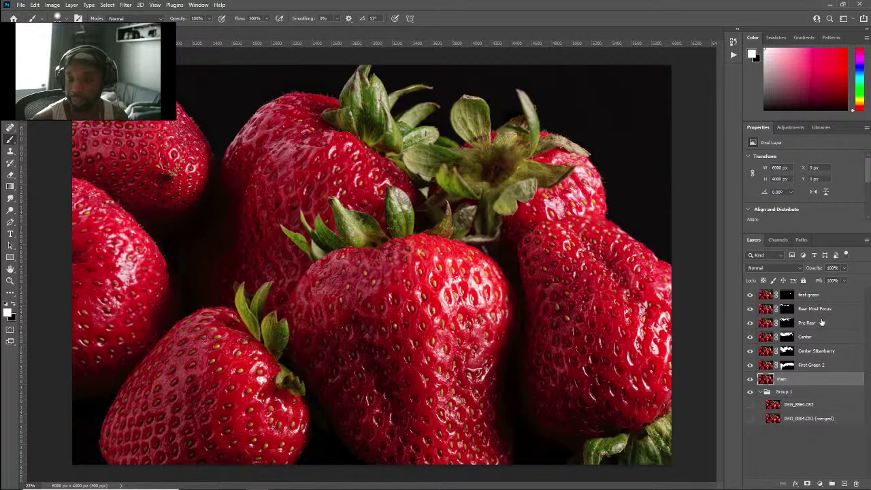
left_click(820, 297, "shift")
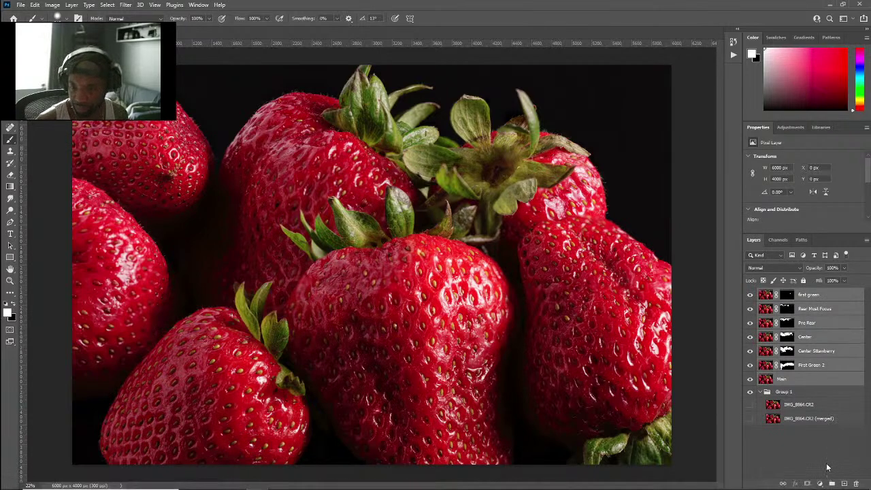
left_click(832, 484)
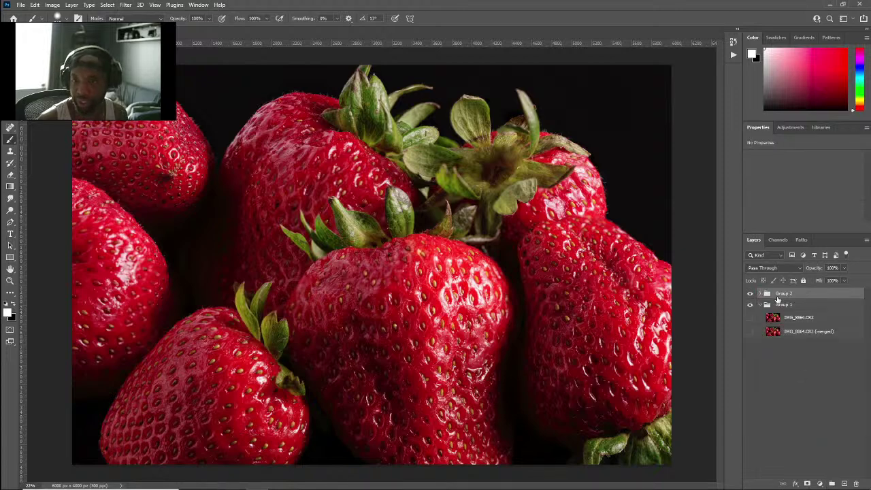
double_click(783, 294)
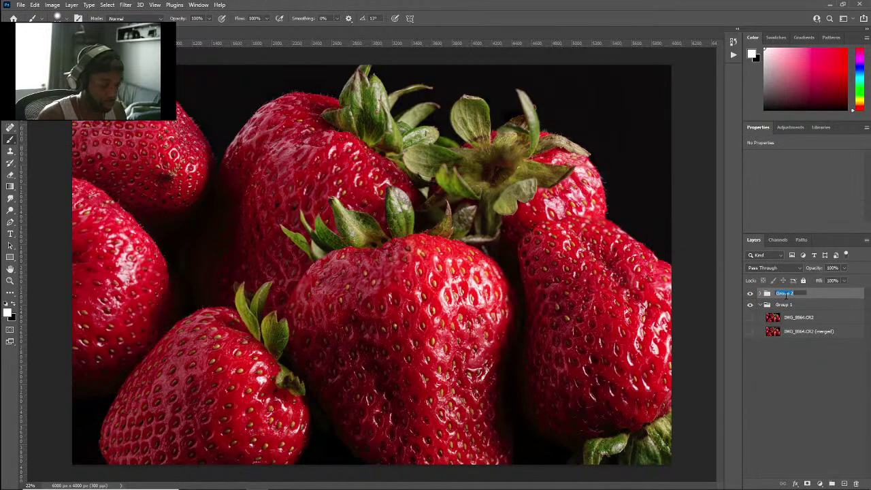
key("Return")
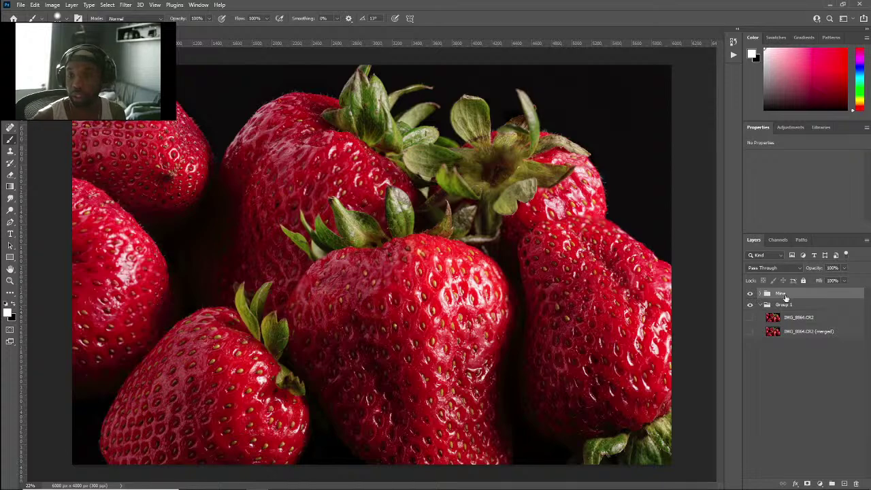
Step: Move the IMG_8864.CR2 (merged) layer above IMG_8864.CR2 in Group 1 and make it visible
left_click_drag(802, 338, 793, 317)
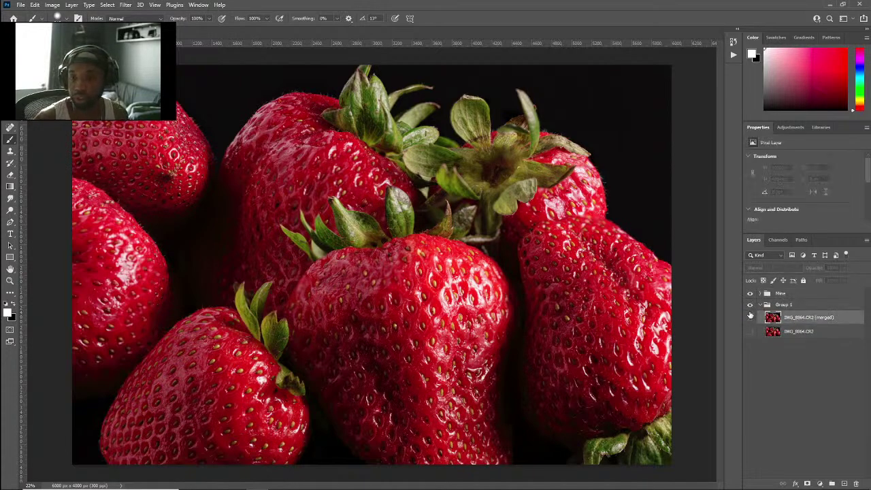
left_click(750, 318)
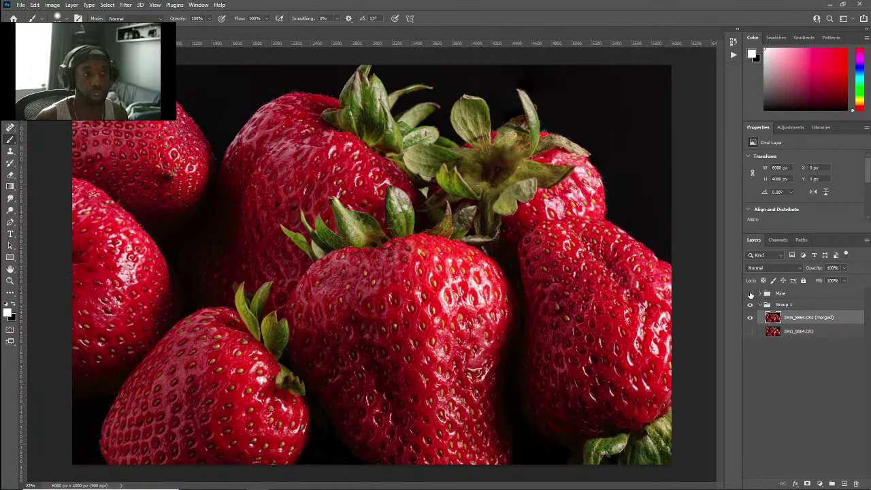
Step: Compare the manually masked stack with the merged layer by repeatedly hiding and showing the Mine group
left_click(751, 294)
left_click(750, 294)
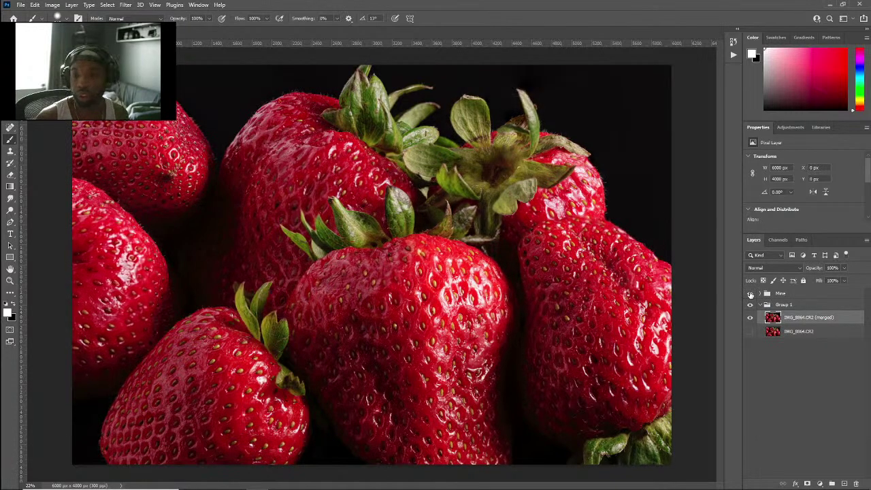
left_click(750, 294)
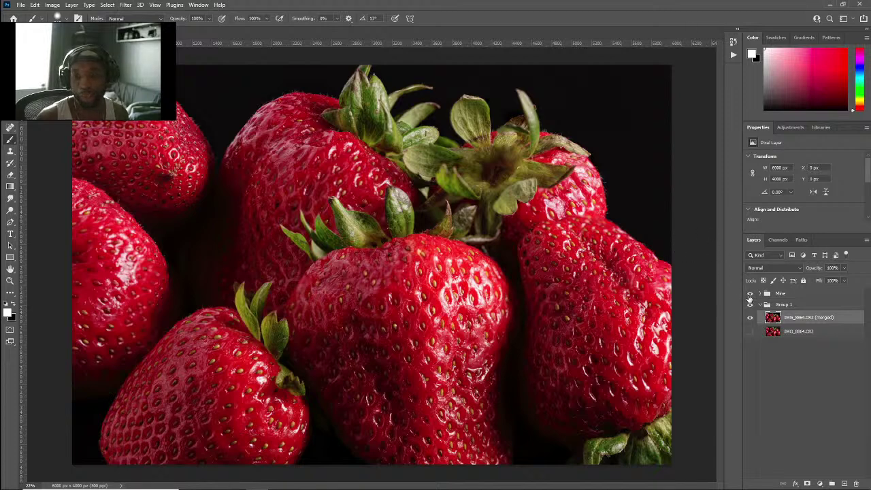
left_click(750, 295)
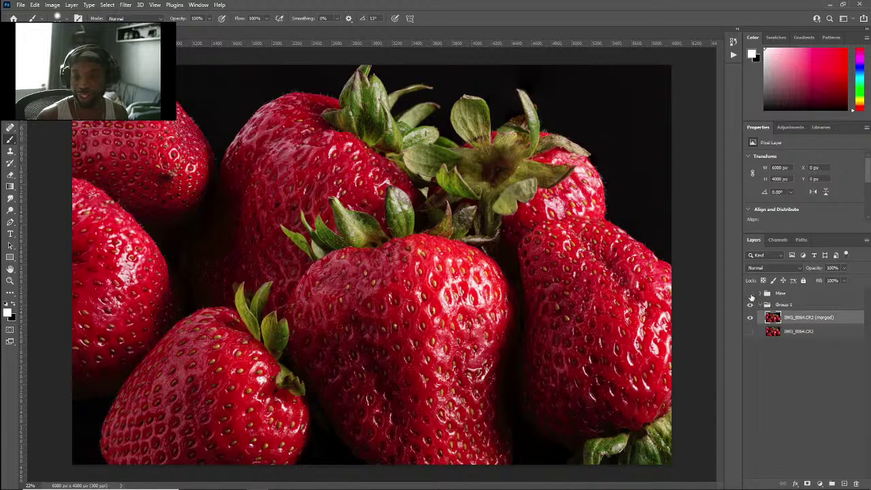
left_click(750, 294)
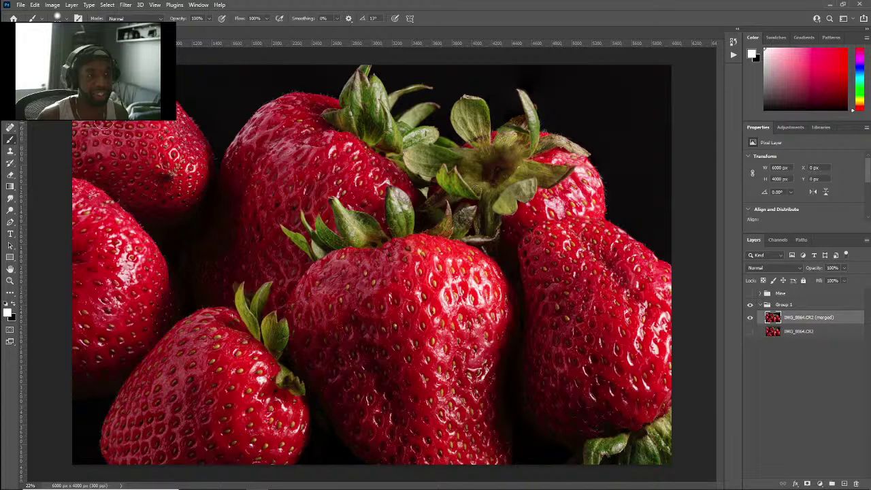
left_click(749, 294)
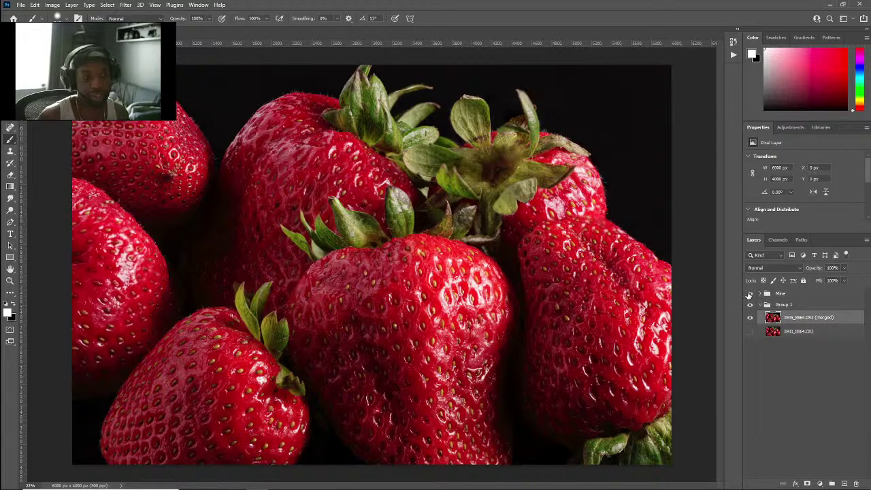
Step: Compare the Mine group with the merged layer by toggling the group's visibility, examining the lower part of the front-left strawberry up close
left_click(749, 295)
left_click(749, 295)
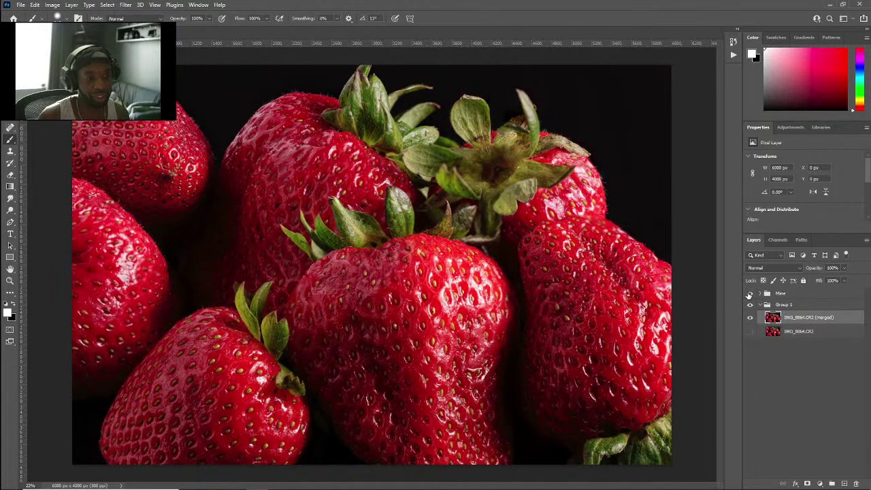
left_click(749, 294)
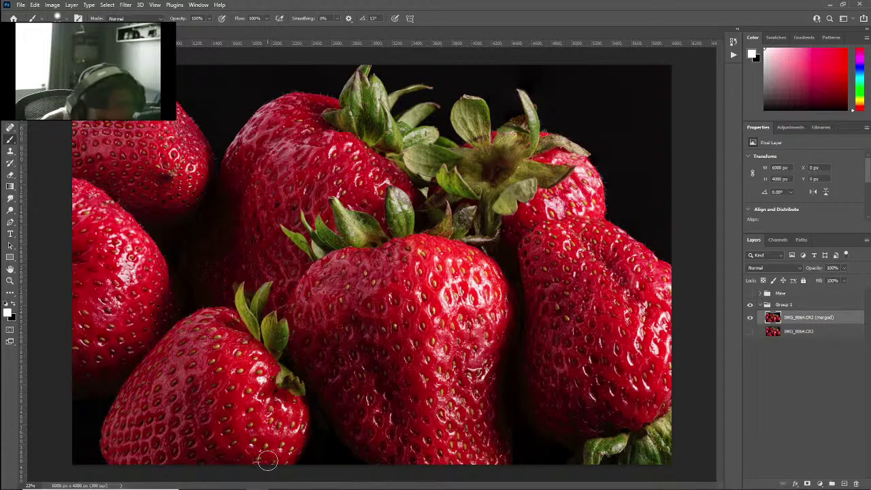
scroll(276, 469, "up", 13)
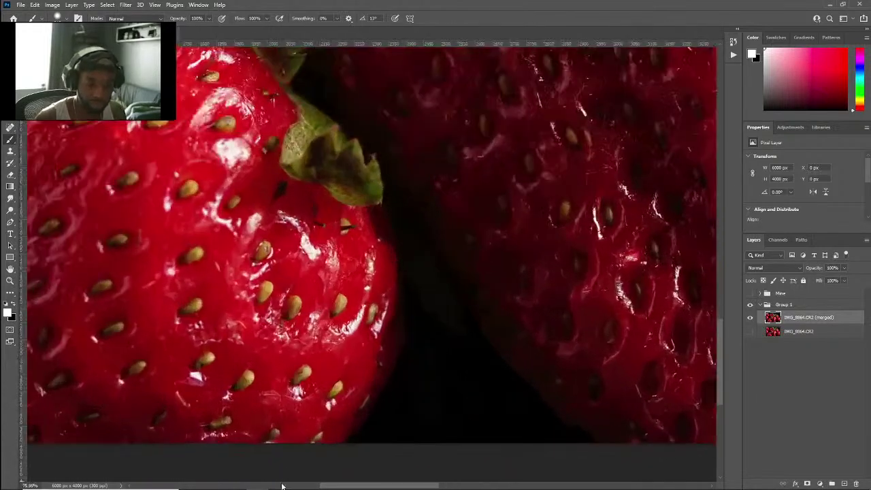
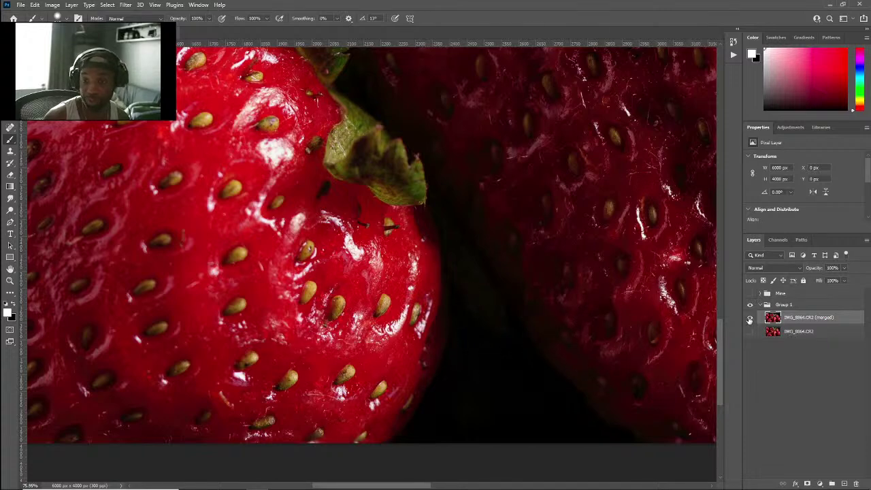
scroll(302, 379, "up", 3)
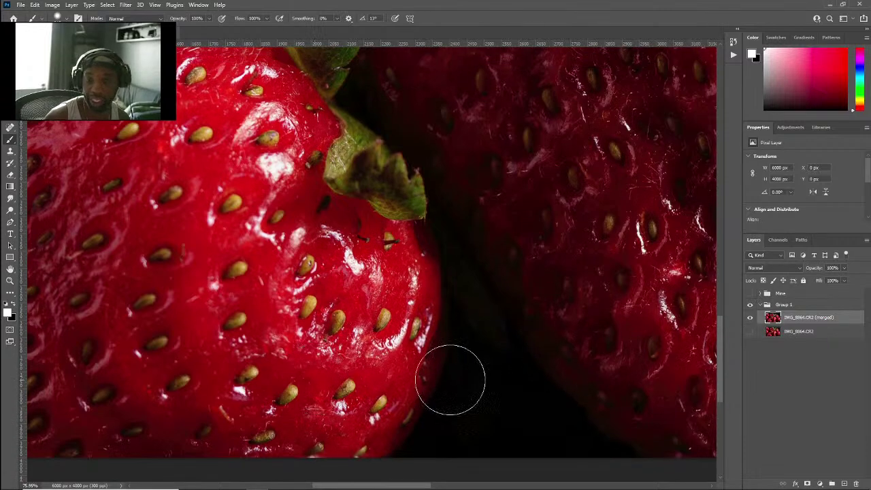
scroll(420, 382, "down", 3)
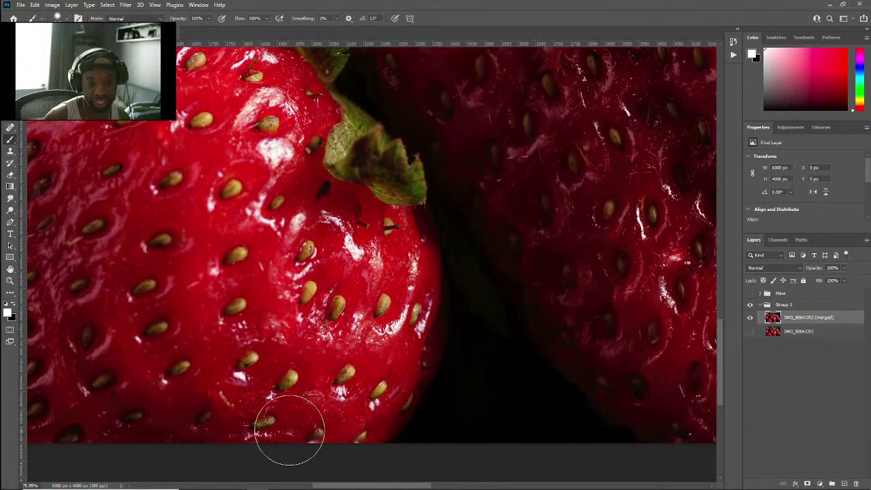
left_click(750, 293)
left_click(749, 294)
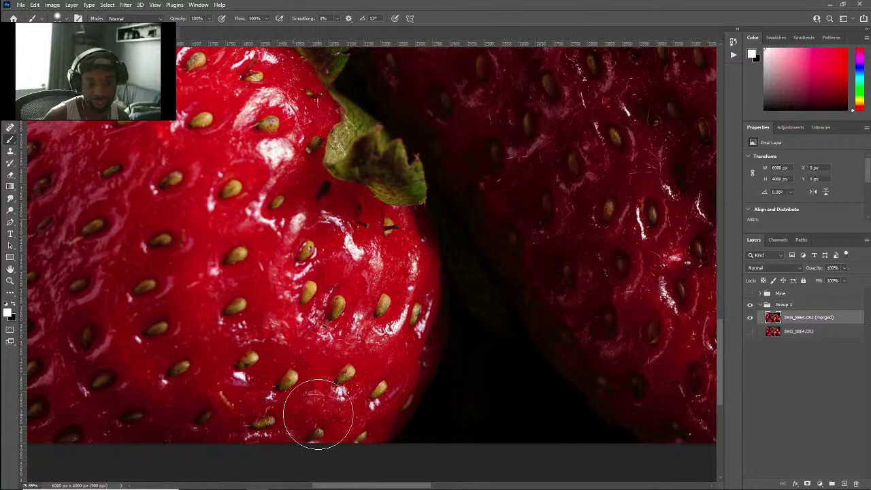
left_click(751, 294)
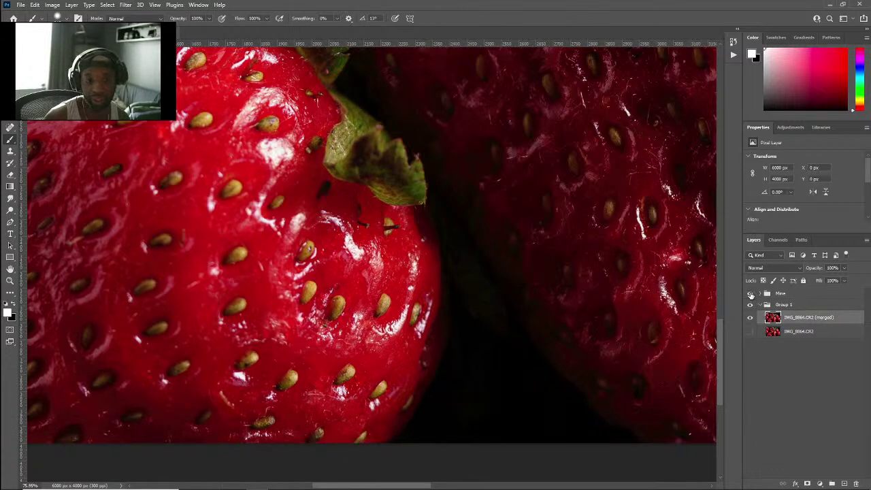
left_click(751, 294)
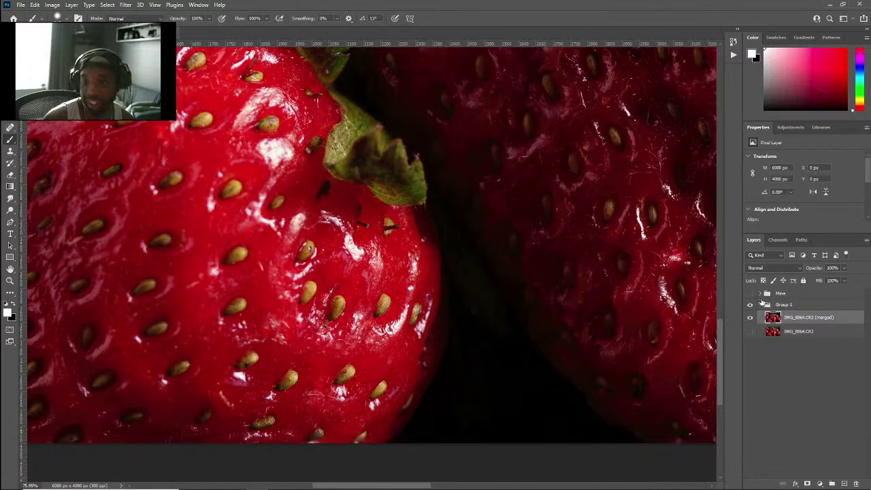
Step: Inspect the merged layer's central strawberries, and compare it with the Mine group across the whole image by toggling visibility
scroll(570, 340, "up", 3)
scroll(570, 340, "right", 5)
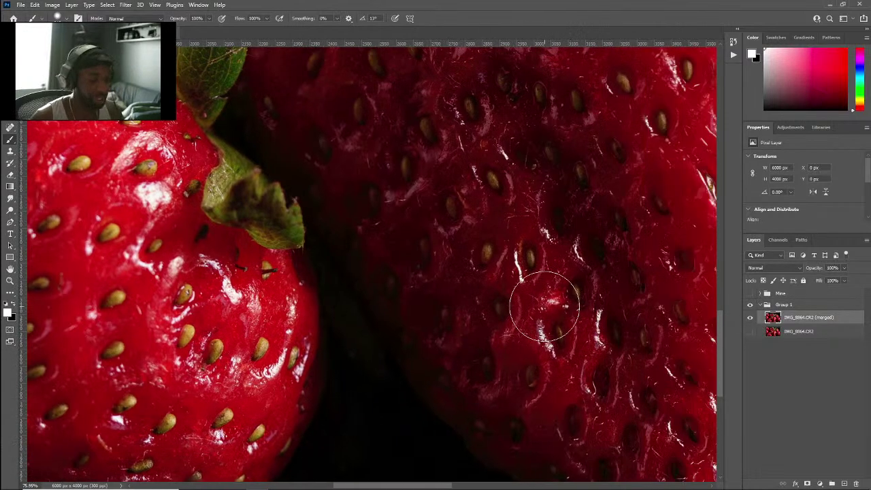
scroll(544, 306, "down", 5)
scroll(603, 309, "right", 5)
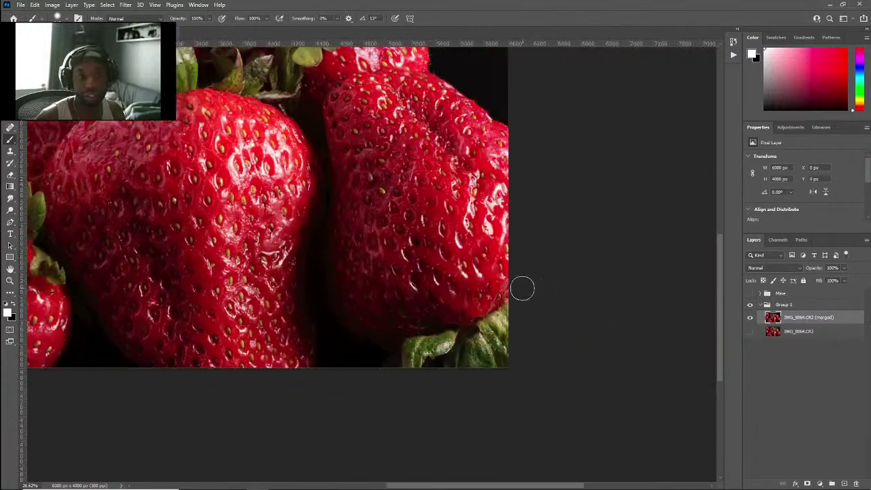
key("ctrl+0")
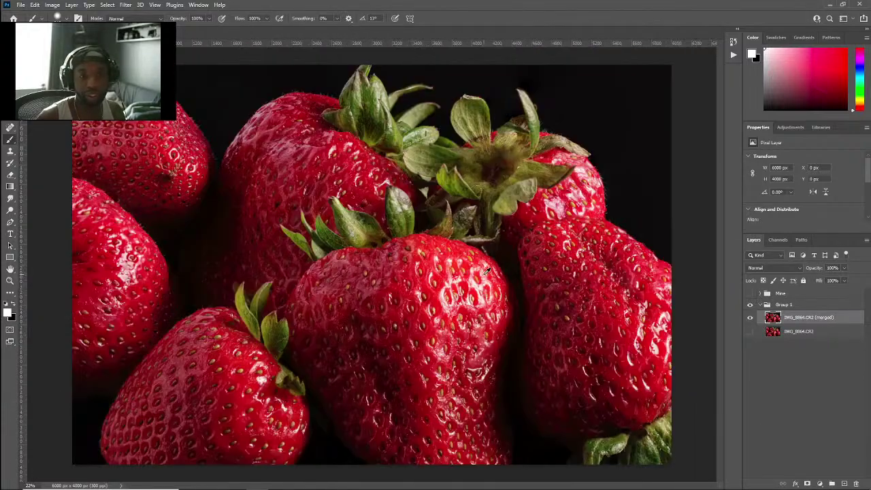
left_click(751, 318)
left_click(751, 318)
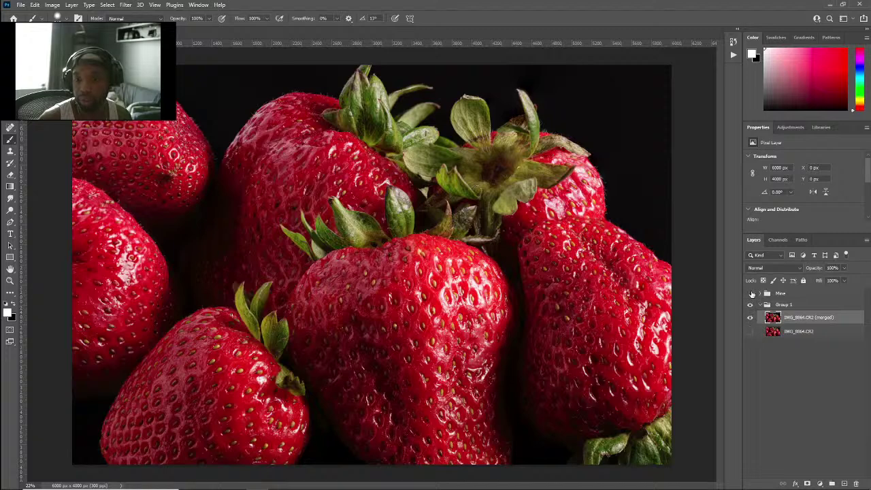
left_click(751, 292)
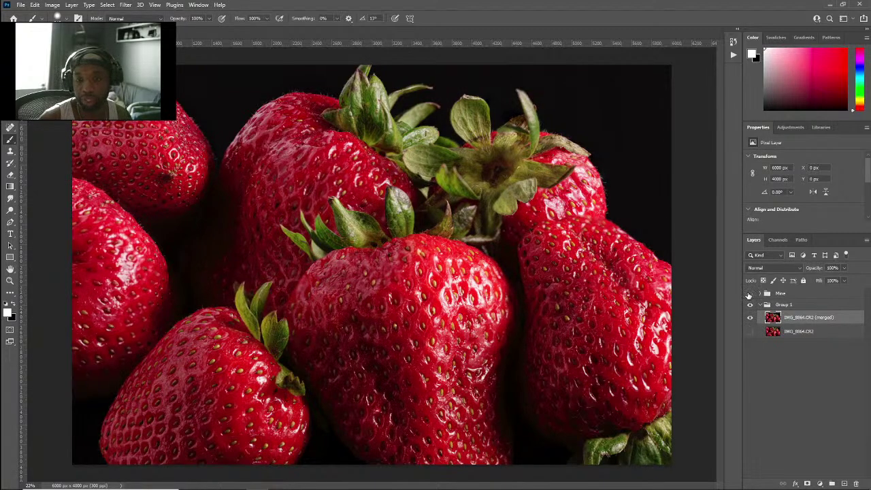
left_click(749, 293)
left_click(749, 294)
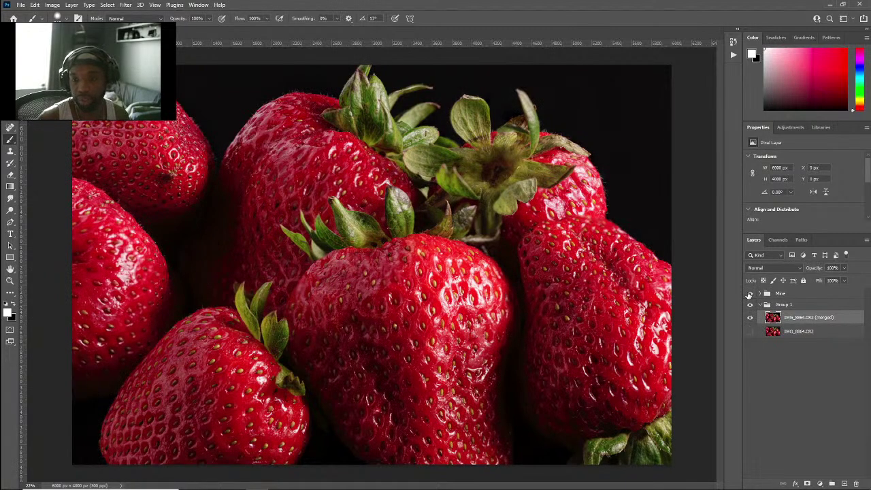
left_click(750, 293)
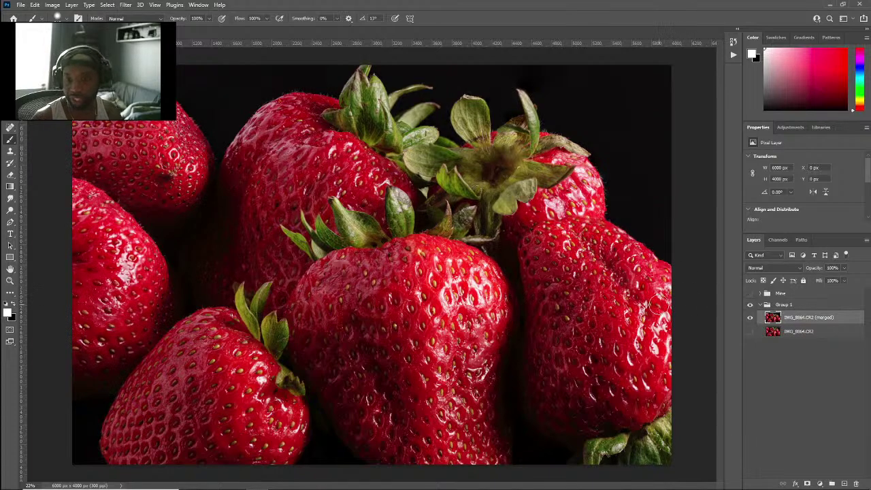
Step: Compare the Mine group with the merged layer on the edges where the central and right-hand strawberries meet
scroll(660, 294, "up", 1)
scroll(659, 294, "up", 2)
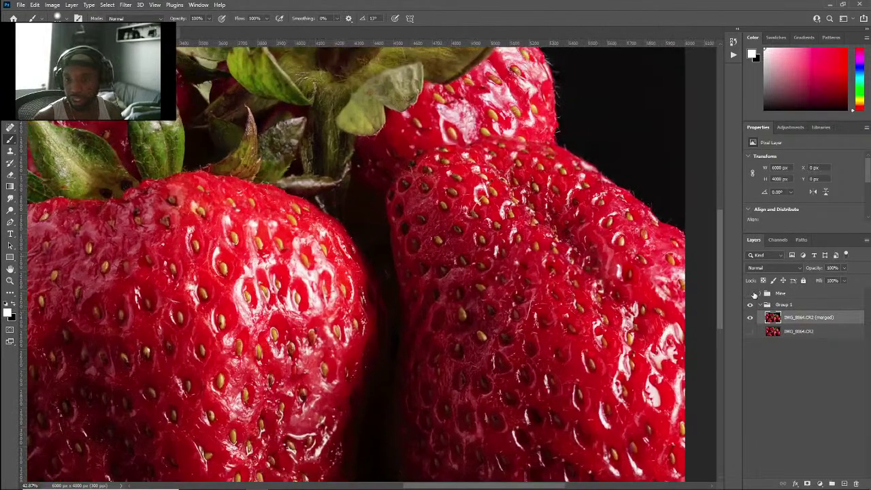
left_click(751, 294)
left_click(749, 294)
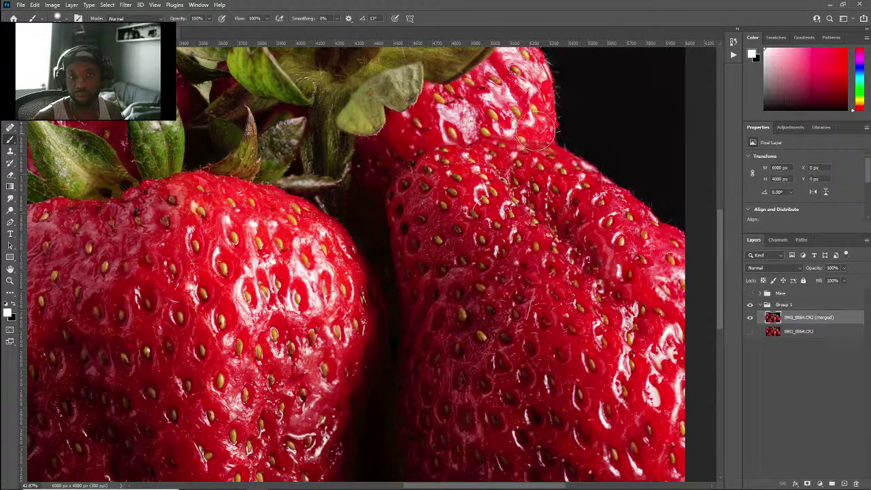
left_click(750, 294)
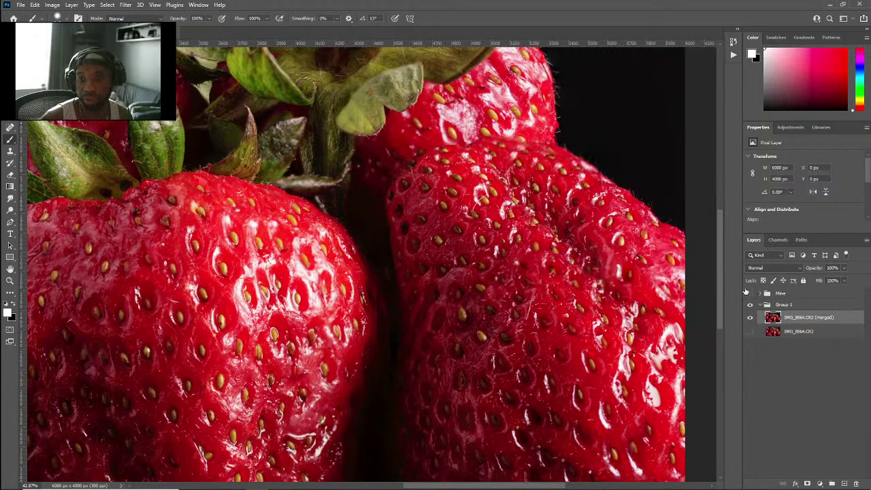
left_click(750, 293)
left_click(751, 293)
left_click(750, 292)
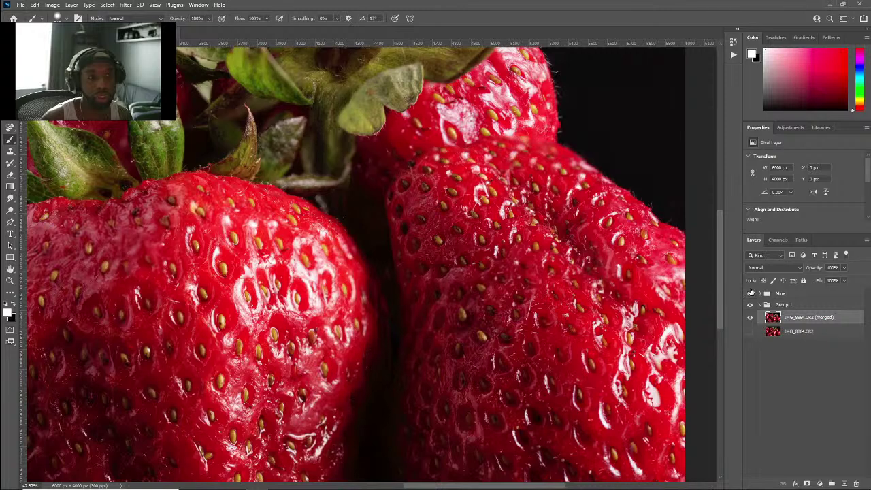
left_click(751, 293)
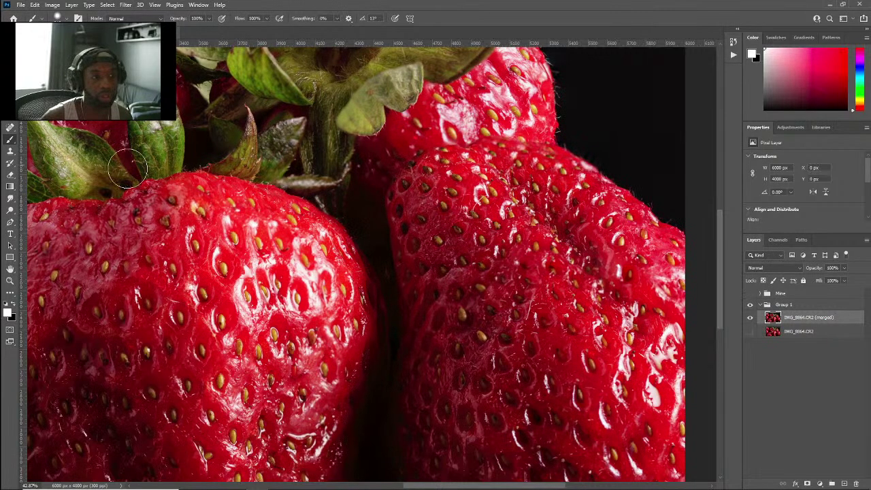
Step: Make the Mine group visible and select the Center Strawberry layer's mask inside it
scroll(134, 163, "up", 5)
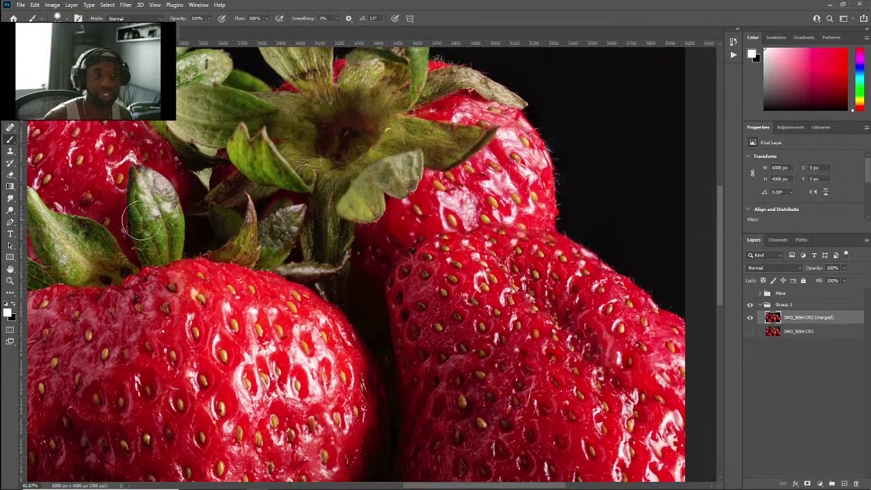
scroll(129, 214, "left", 5)
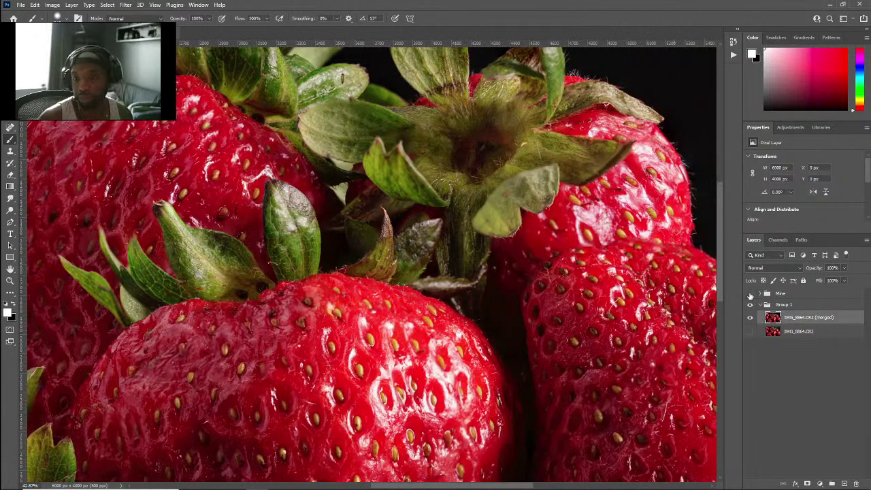
left_click(750, 293)
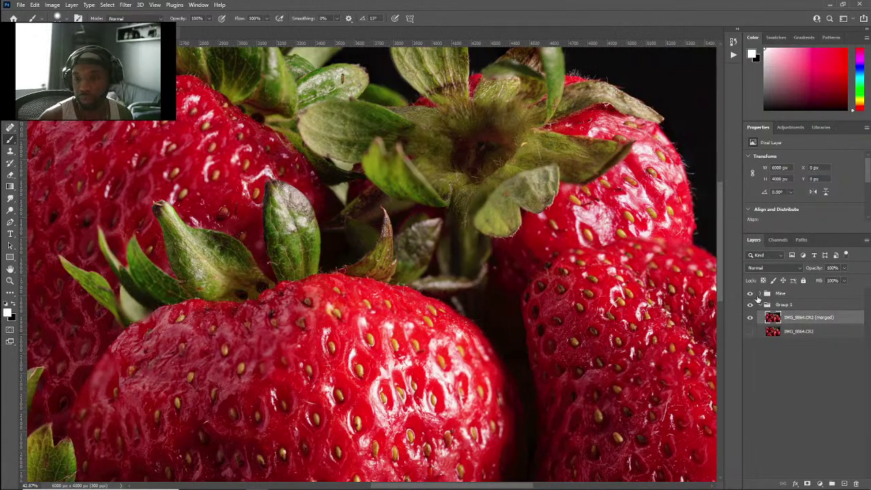
left_click(757, 296)
left_click(760, 295)
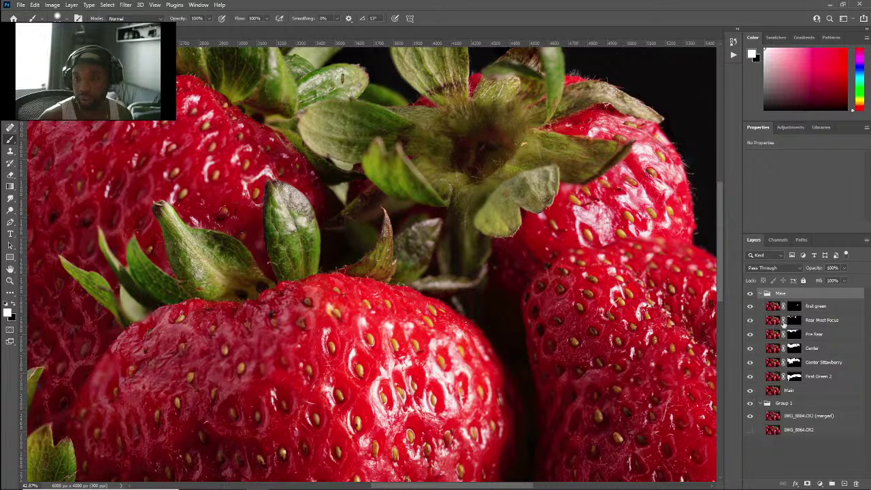
left_click(798, 337)
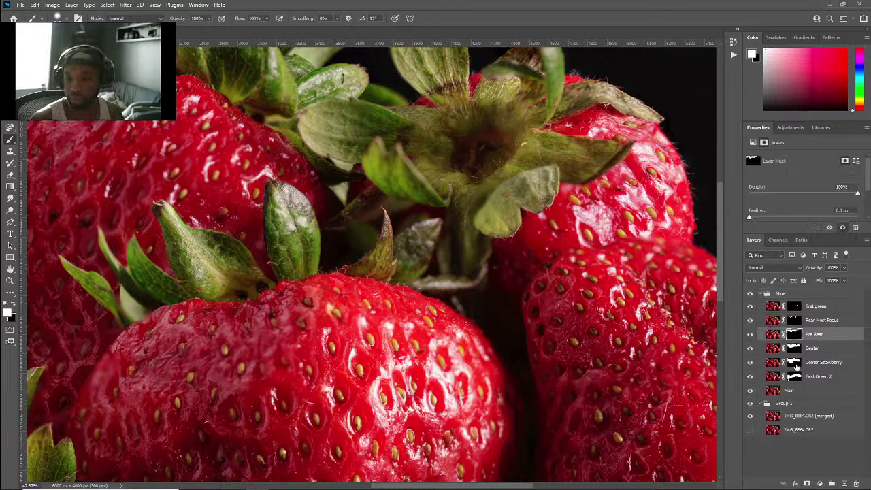
left_click(793, 362)
left_click(794, 379)
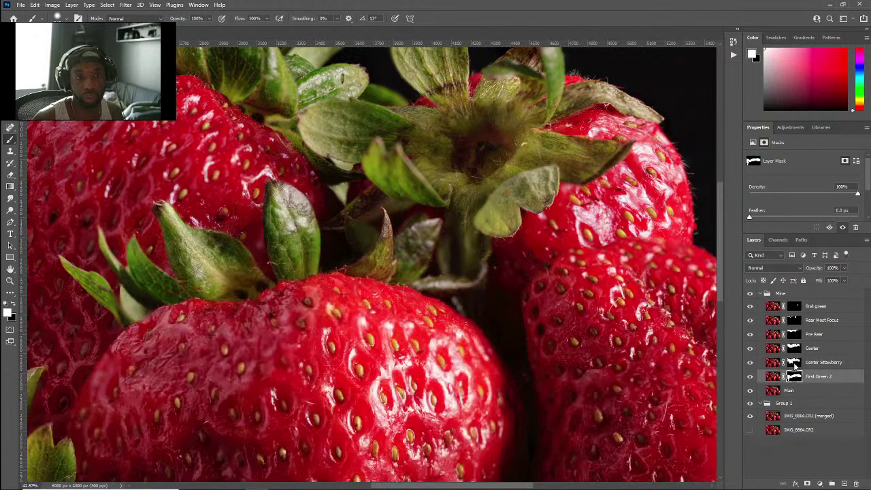
left_click(793, 363)
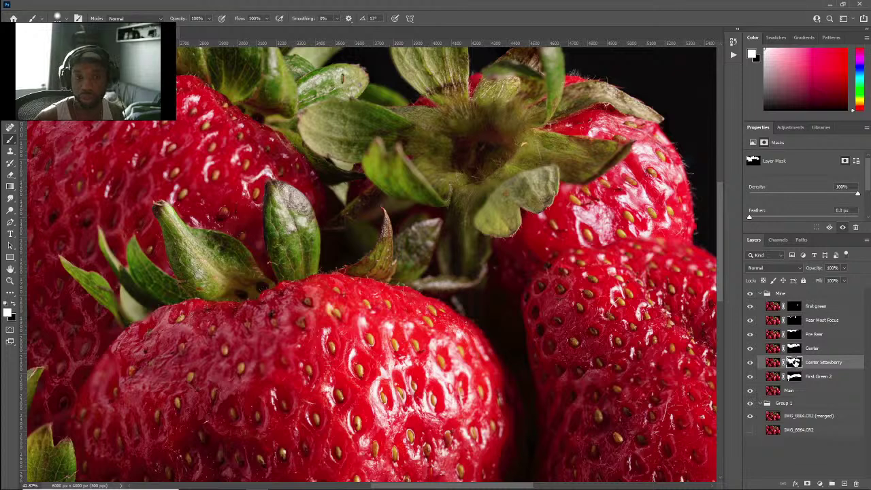
Step: Check what the Center Strawberry mask hides by disabling and re-enabling it
left_click(794, 363, "shift")
left_click(794, 363, "shift")
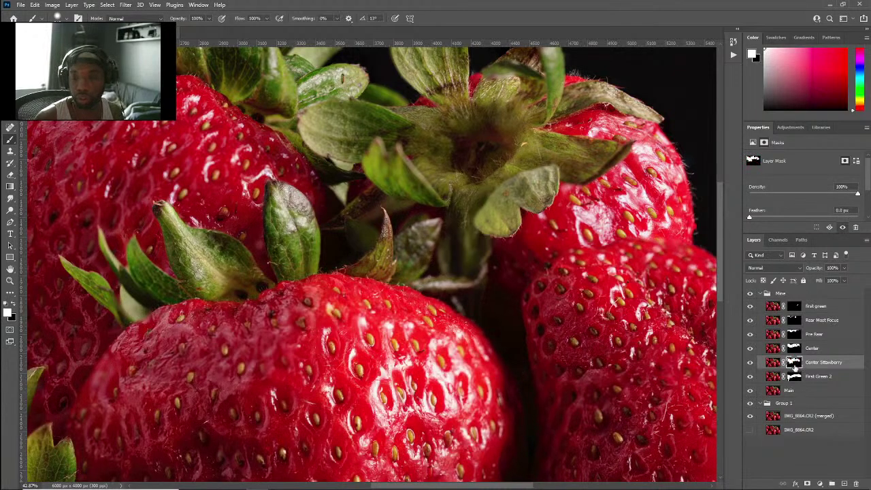
left_click(794, 362, "shift")
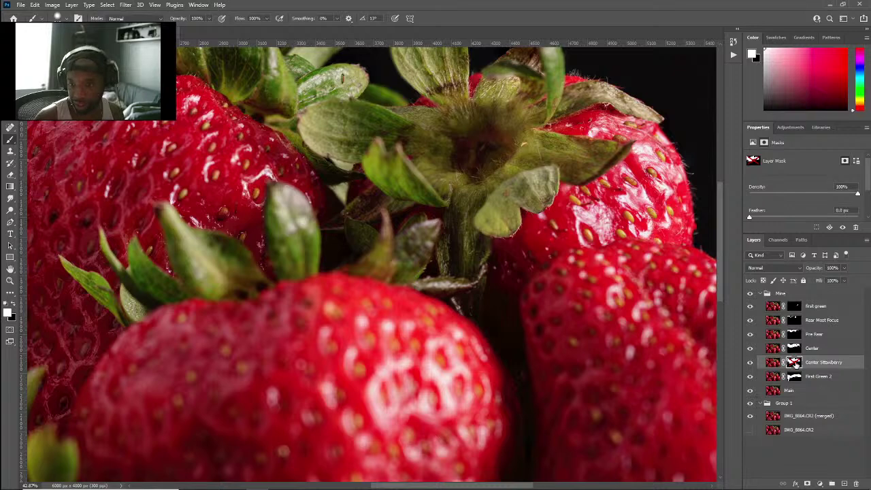
left_click(794, 363, "shift")
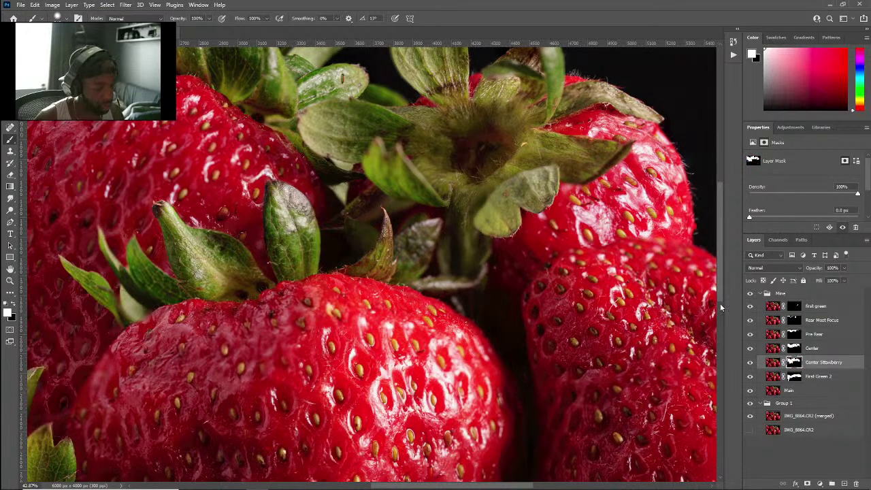
Step: Touch up the Center Strawberry mask around the leaves above the central strawberry, alternating between black and white paint
key("x")
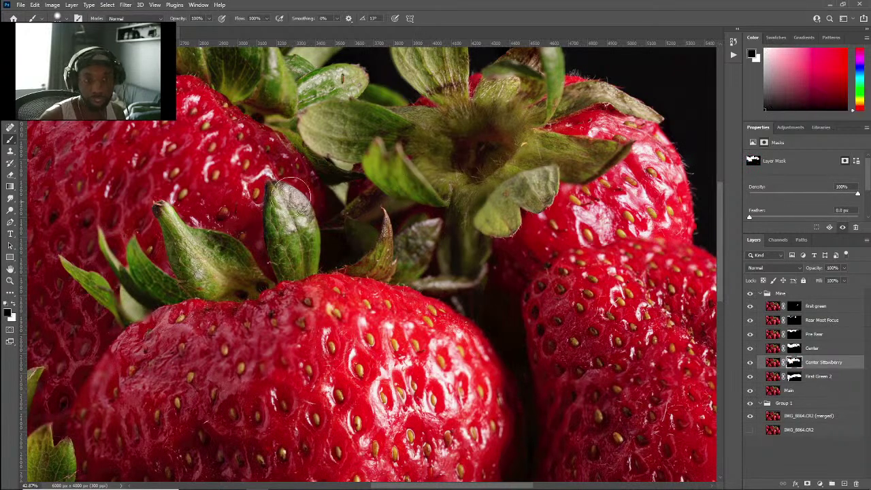
key("x")
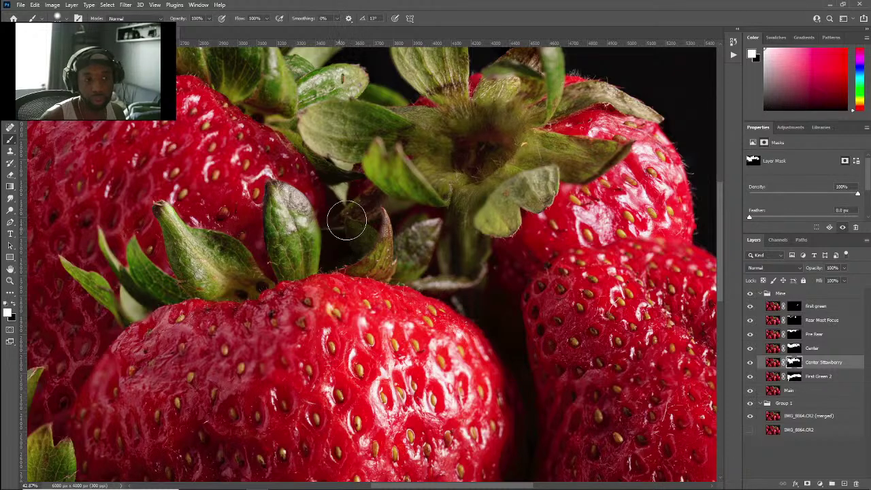
key("x")
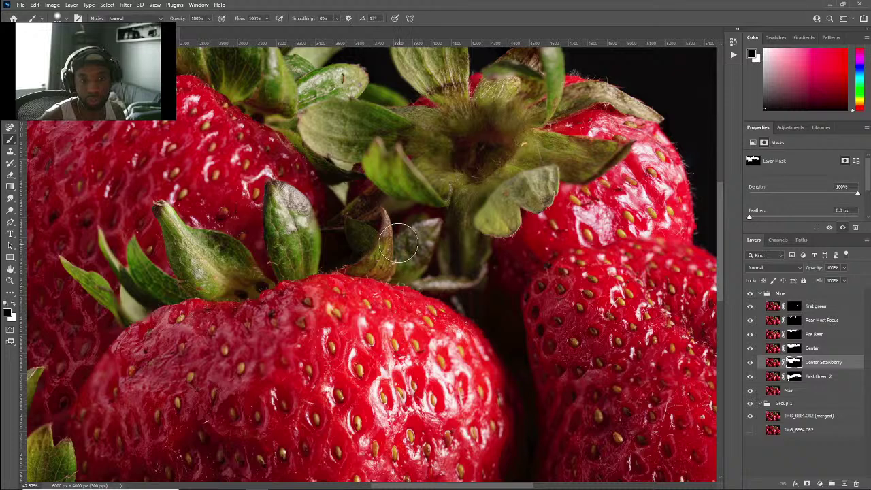
key("x")
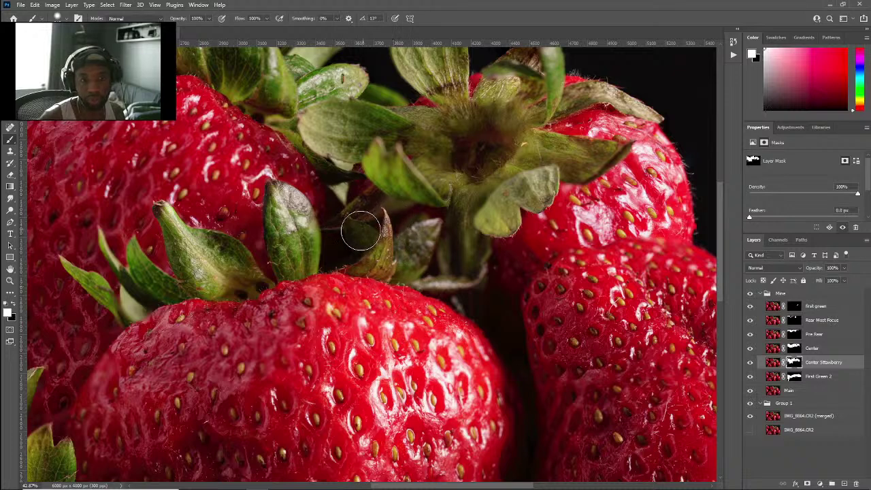
Step: Compare the image with the Center Strawberry mask disabled and enabled, leaving the mask enabled
left_click(794, 363, "shift")
left_click(794, 363, "shift")
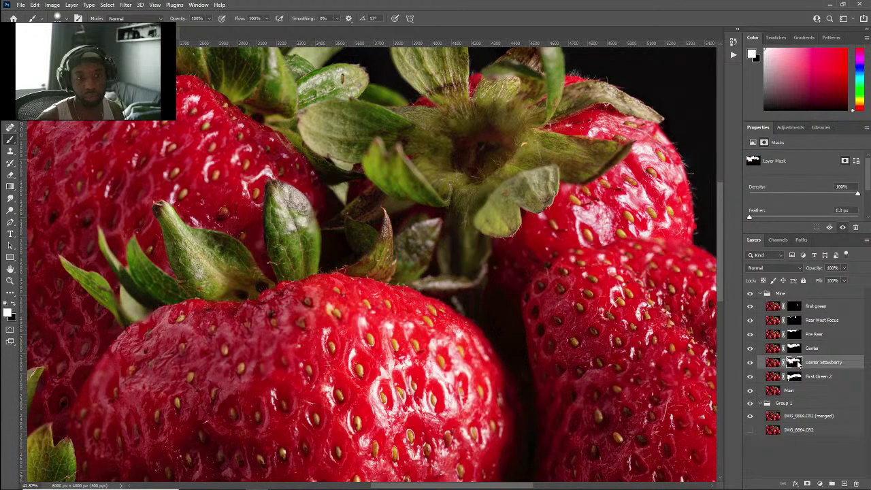
left_click(794, 362, "shift")
left_click(794, 363, "shift")
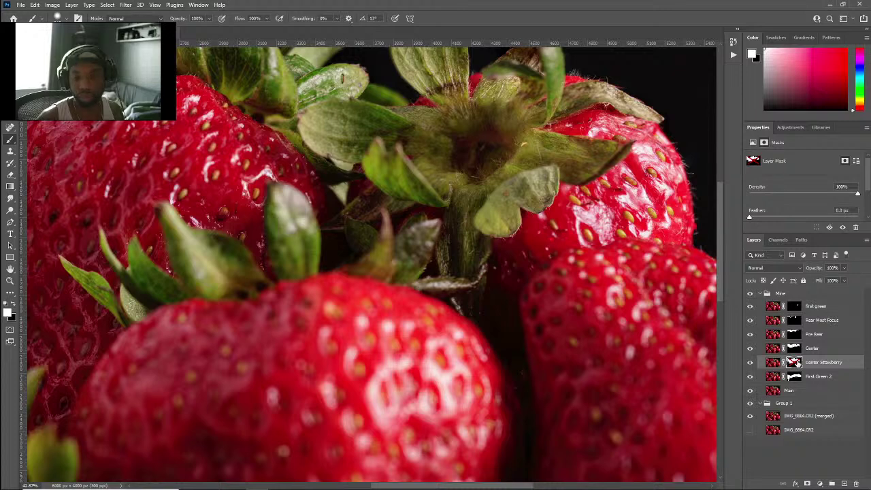
left_click(794, 362, "shift")
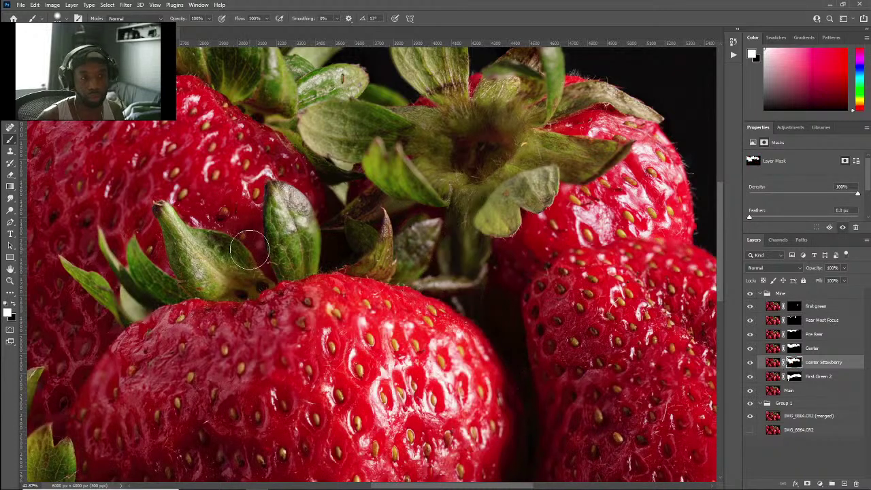
Step: Use a smaller brush to refine the Center Strawberry mask around the green leaf tips, alternating between white and black
left_click_drag(249, 246, 240, 244)
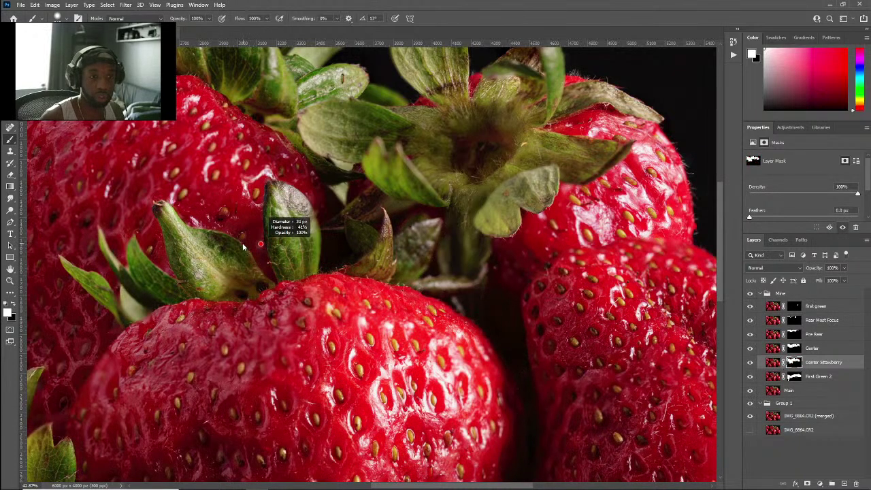
key("x")
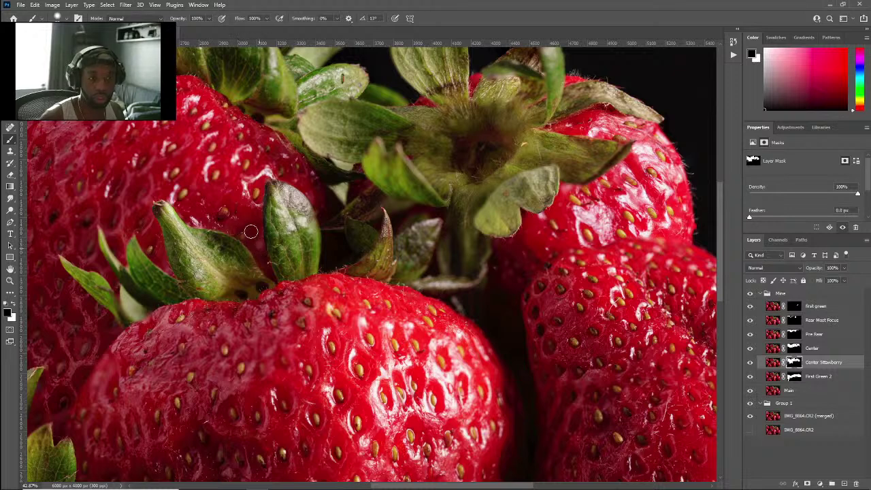
key("x")
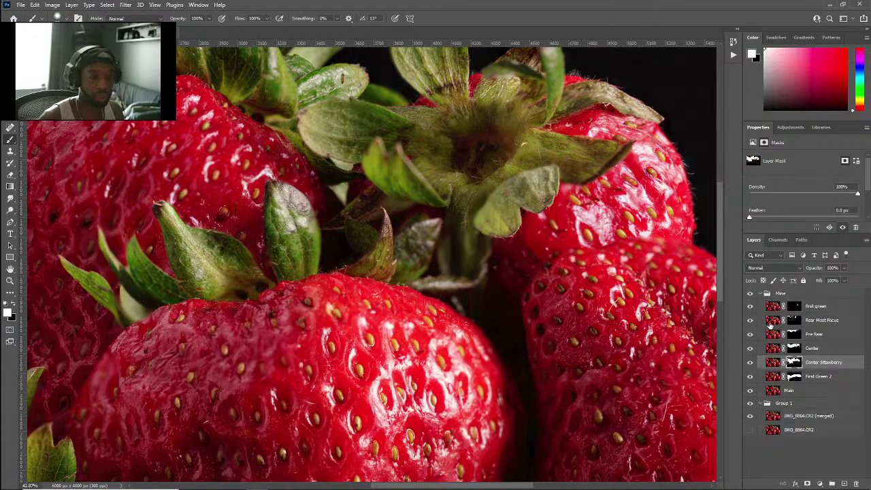
left_click_drag(156, 230, 153, 245)
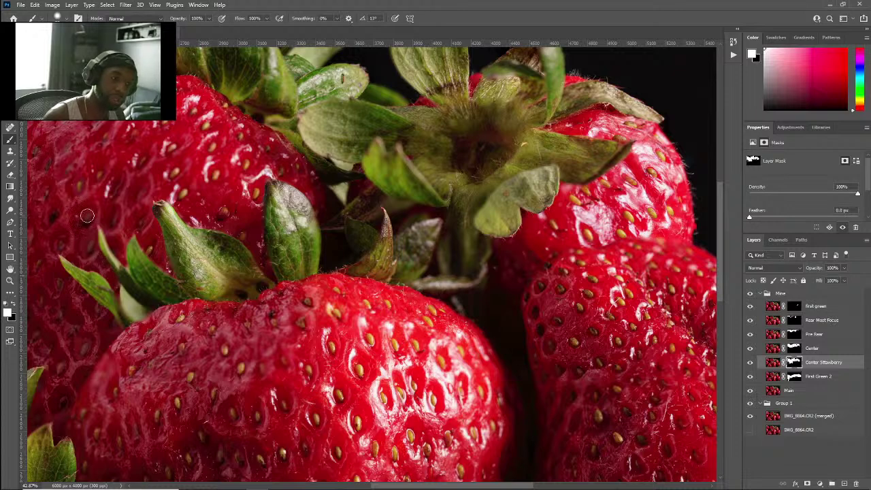
key("x")
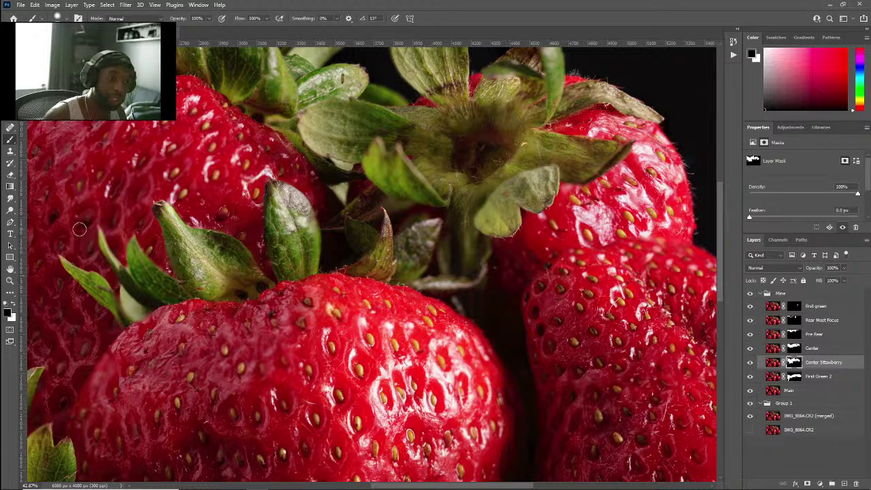
key("x")
key("x")
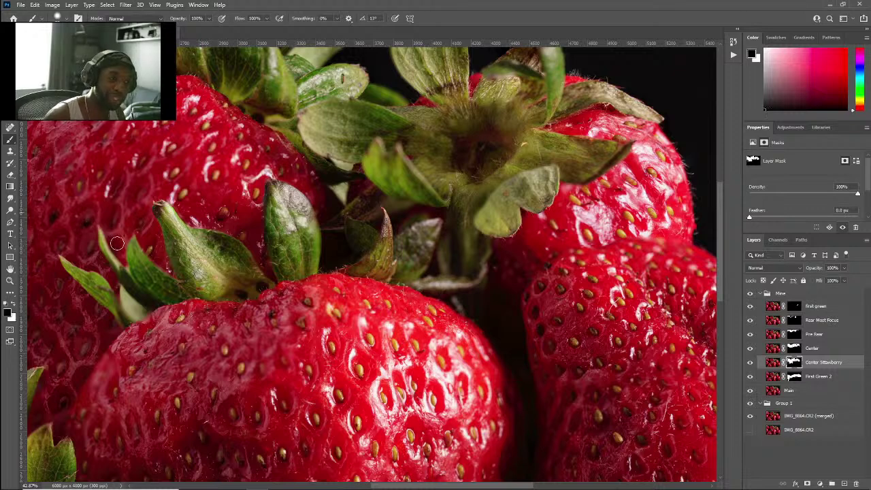
key("x")
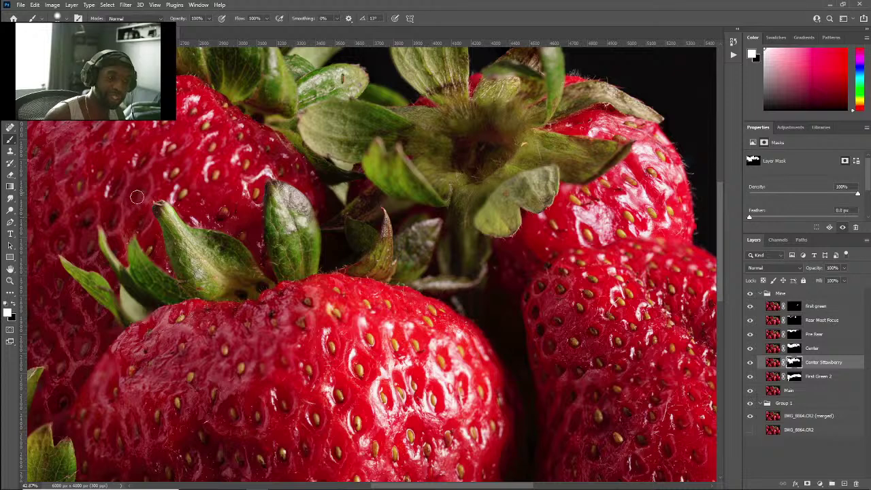
key("x")
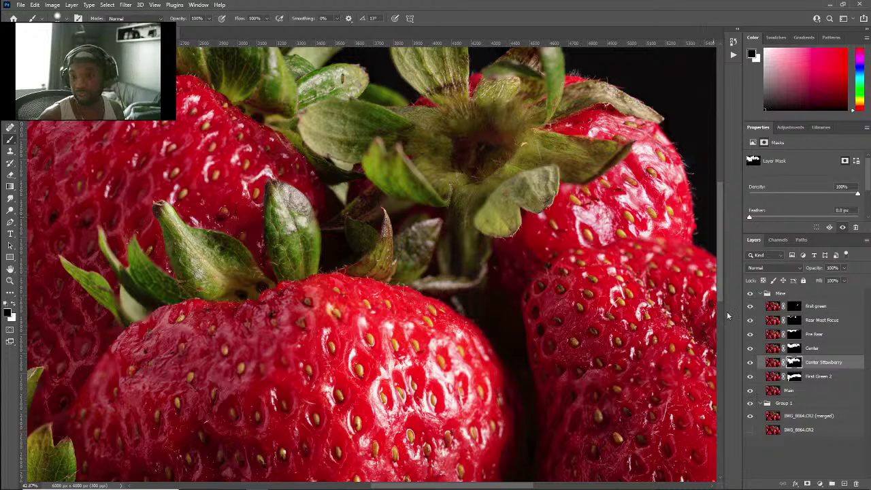
Step: Check what the Center Strawberry and Center masks each hide by disabling and re-enabling them
left_click(794, 362, "shift")
left_click(794, 362, "shift")
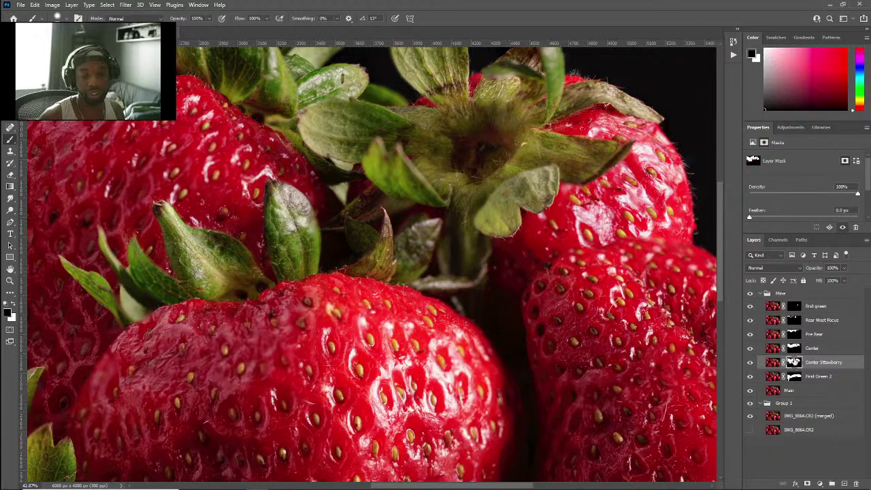
left_click(795, 349, "shift")
left_click(795, 349, "shift")
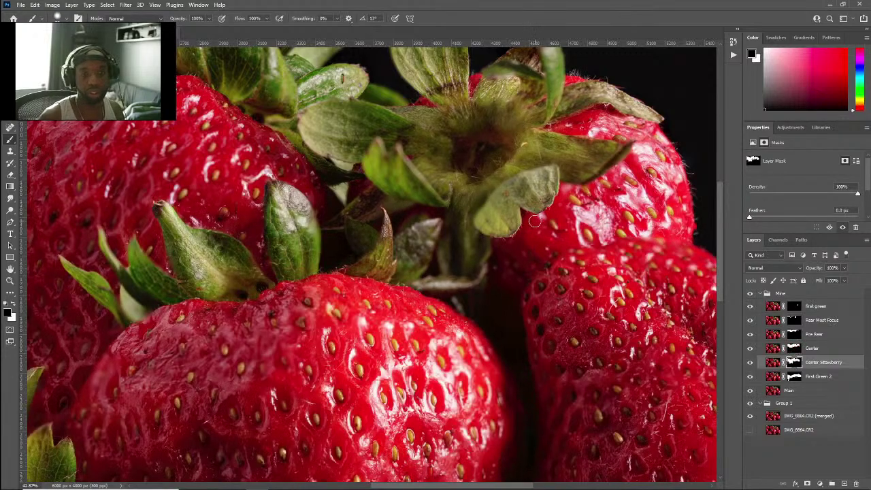
Step: Review the whole image and the central leaves, and compare the Mine group with the merged layer along the right-hand strawberries
key("ctrl+0")
key("ctrl+plus")
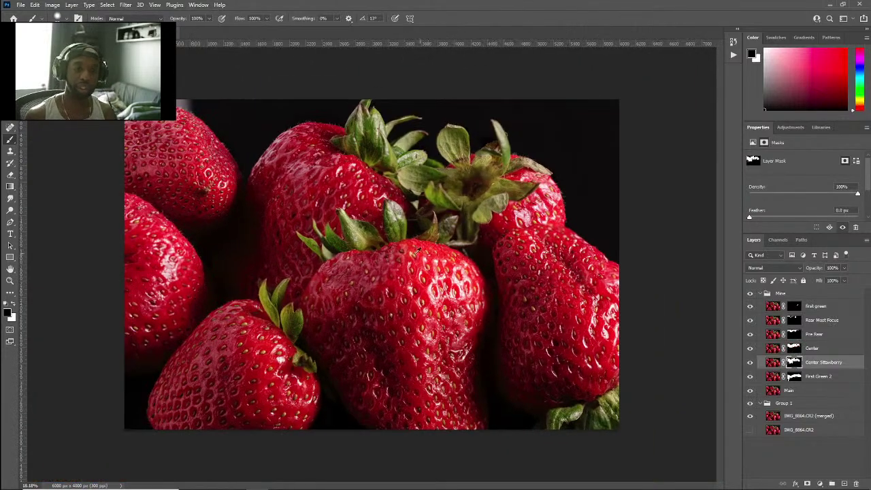
scroll(334, 223, "up", 5)
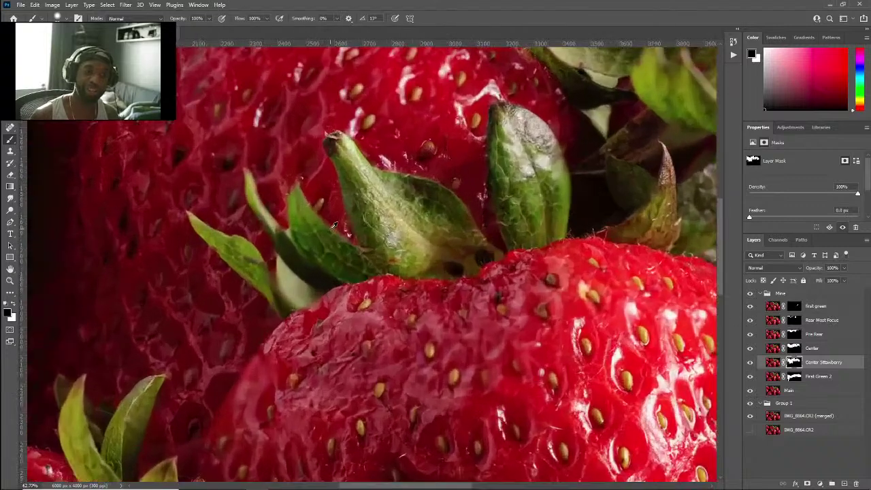
scroll(360, 194, "down", 5)
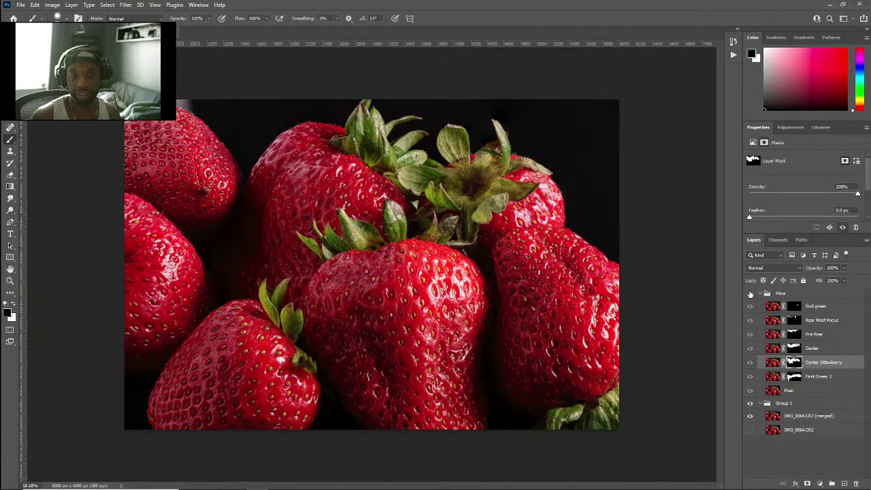
left_click(749, 294)
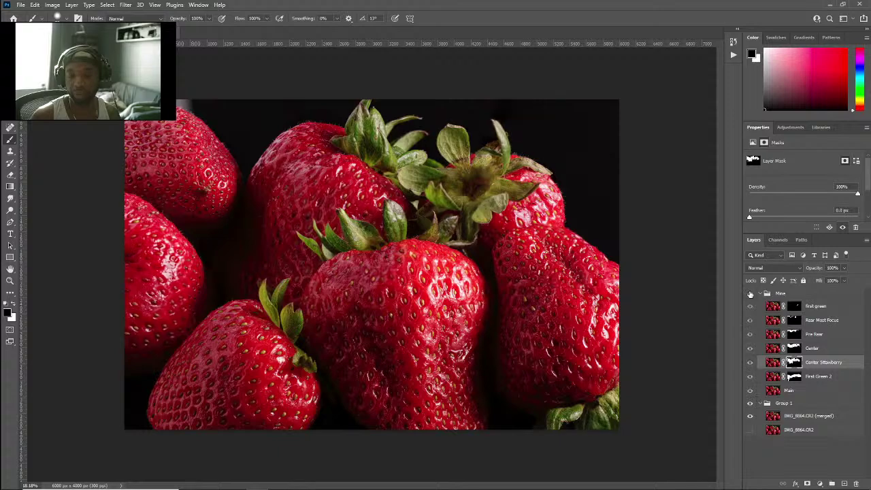
scroll(593, 194, "up", 8)
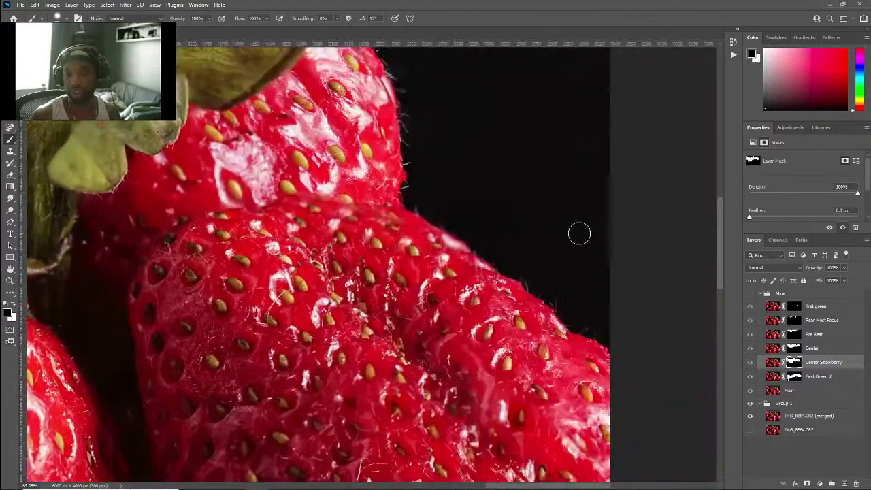
left_click(750, 293)
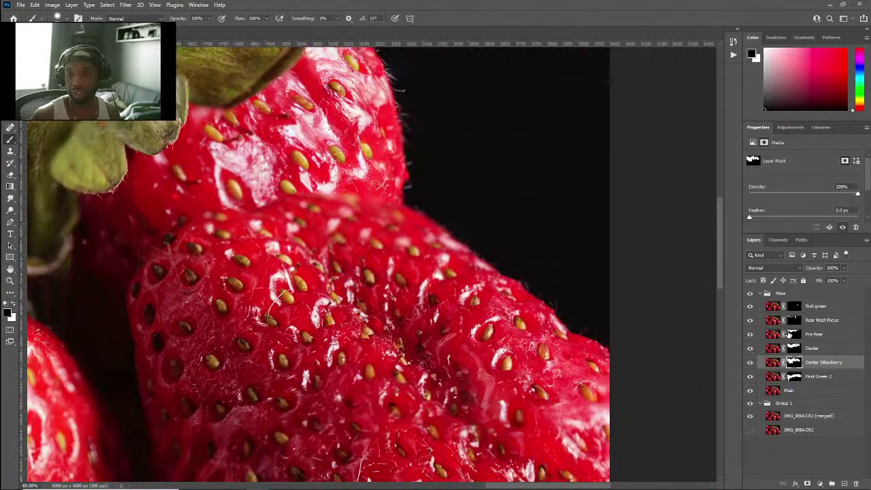
Step: Disable and re-enable the Pre Rear, Rear Most Focus and Center masks to see which layer sharpens the right-hand strawberries
left_click(791, 333)
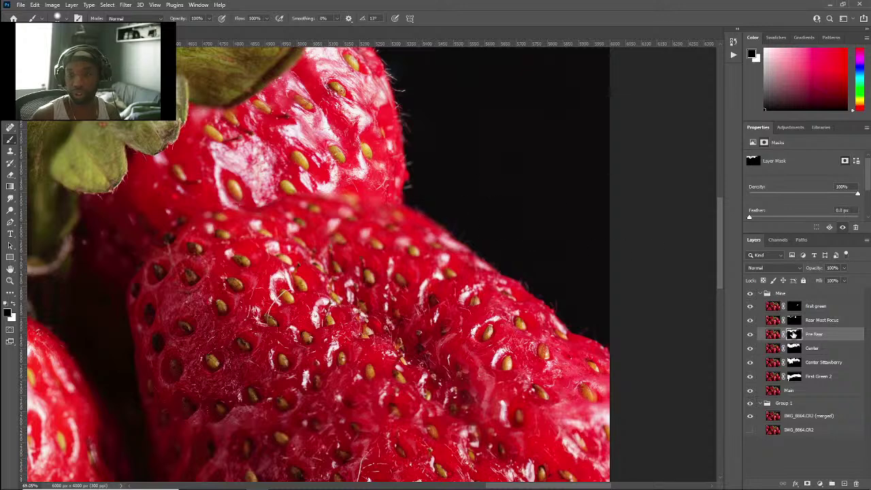
left_click(793, 333, "shift")
left_click(794, 334, "shift")
left_click(794, 321, "shift")
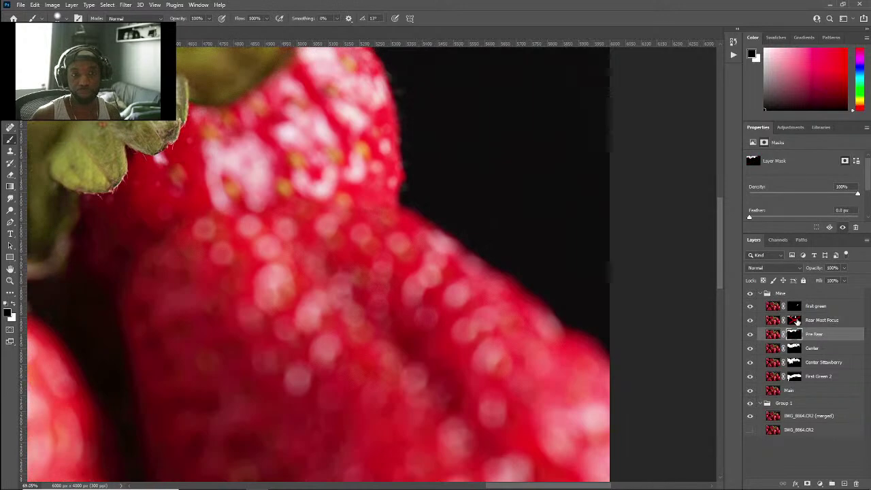
left_click(794, 321, "shift")
left_click(793, 350, "shift")
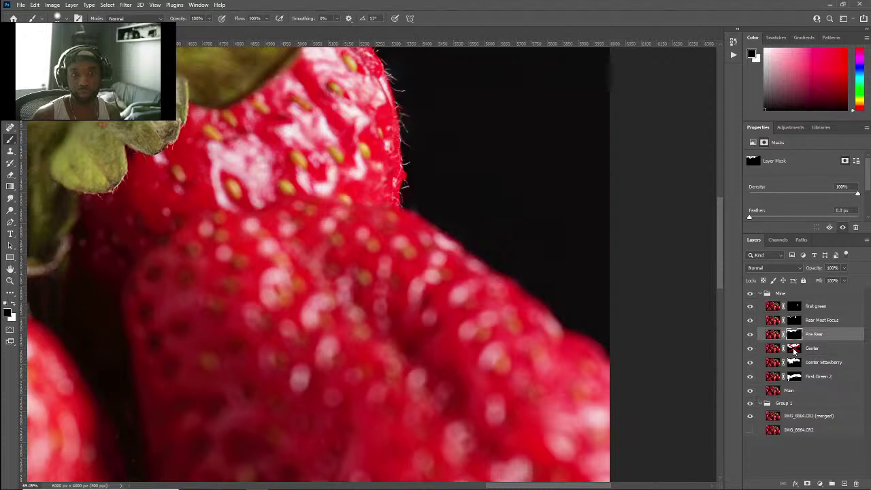
left_click(794, 347, "shift")
left_click(794, 348, "shift")
left_click(794, 350, "shift")
Step: Paint white on the Center mask along the rear strawberry's outer edge, and correct the spot where it meets the front strawberry with black
left_click(794, 350)
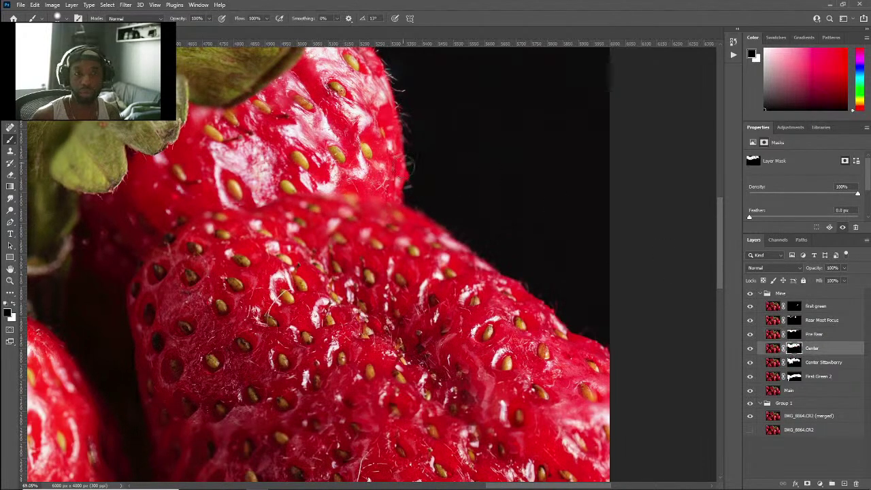
key("x")
mouse_move(406, 199)
left_mouse_down()
mouse_move(393, 161)
mouse_move(401, 113)
mouse_move(389, 71)
left_mouse_up()
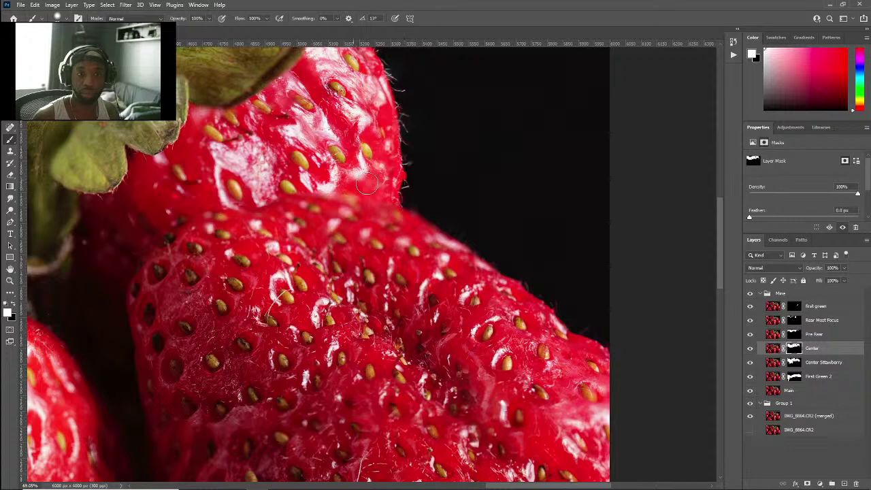
key("x")
mouse_move(382, 190)
left_mouse_down()
mouse_move(353, 164)
mouse_move(389, 170)
mouse_move(380, 91)
mouse_move(407, 113)
mouse_move(399, 167)
mouse_move(396, 112)
mouse_move(406, 188)
left_mouse_up()
key("x")
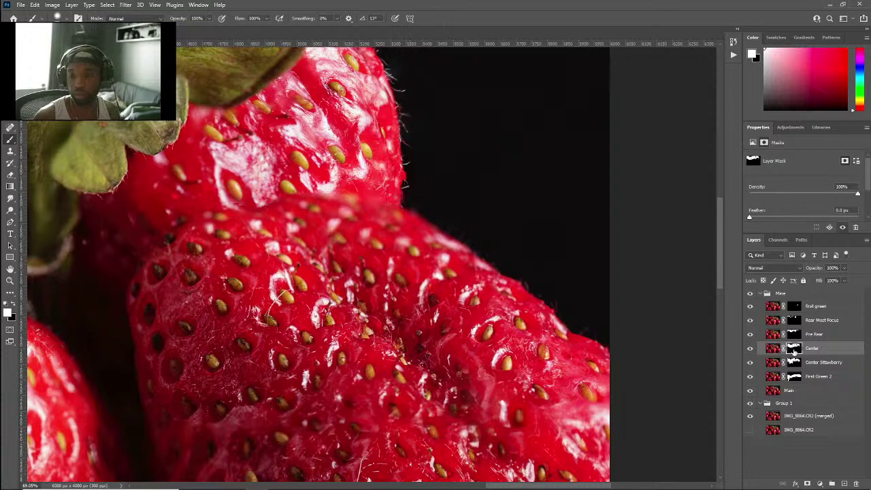
key("x")
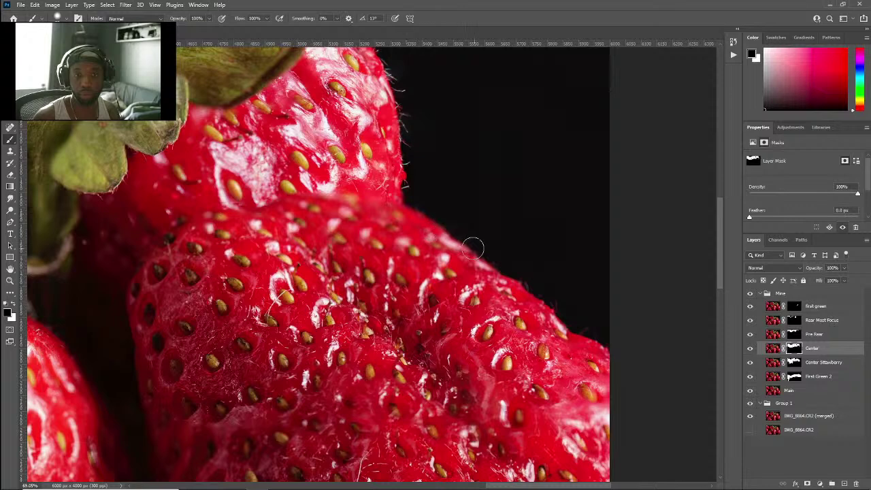
key("x")
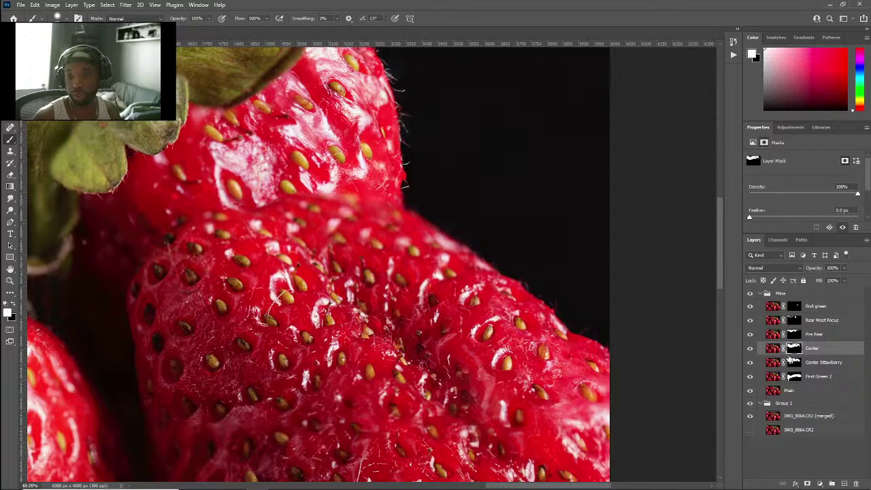
Step: Check the Center Strawberry and Center layers' contribution to the strawberry edge by toggling the former's mask and both layers' visibility
left_click(792, 361, "shift")
left_click(793, 362, "shift")
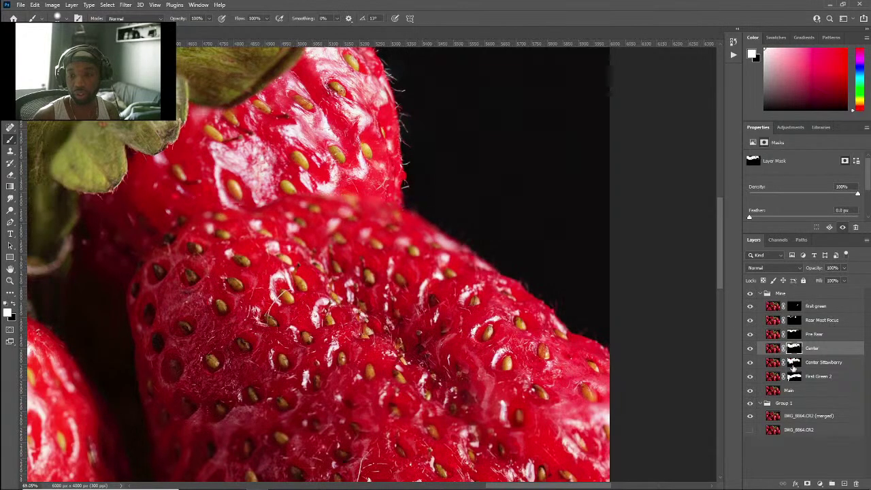
left_click(749, 362)
left_click(750, 363)
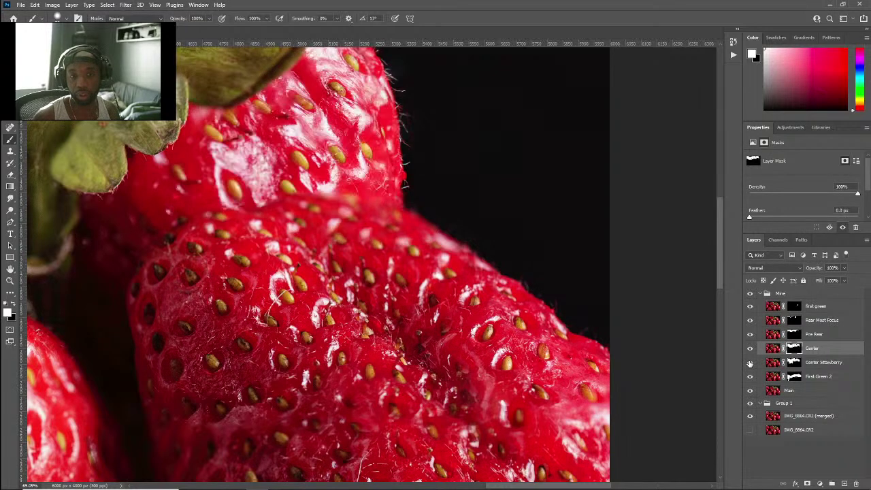
left_click(750, 349)
left_click(750, 349)
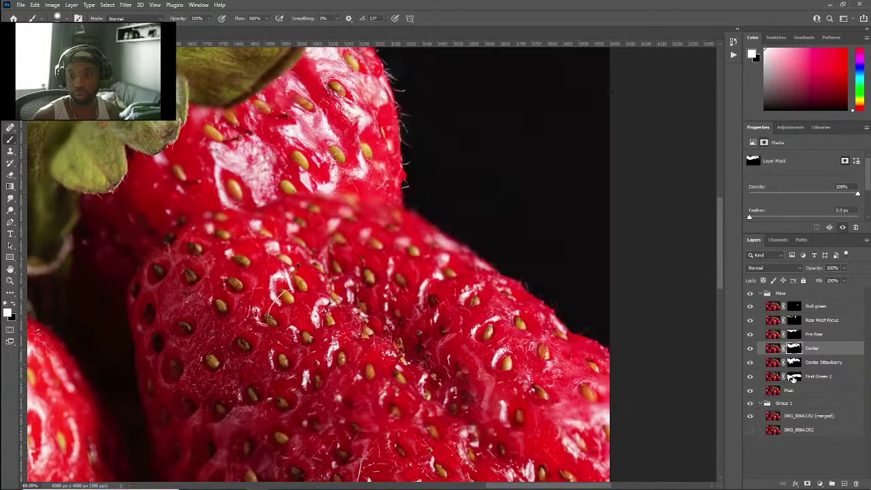
Step: Toggle the visibility of the First Green 2, Center Strawberry and Center layers to see what each contributes to the right-hand strawberries
left_click(794, 376)
left_click(789, 391)
left_click(750, 376)
left_click(750, 362)
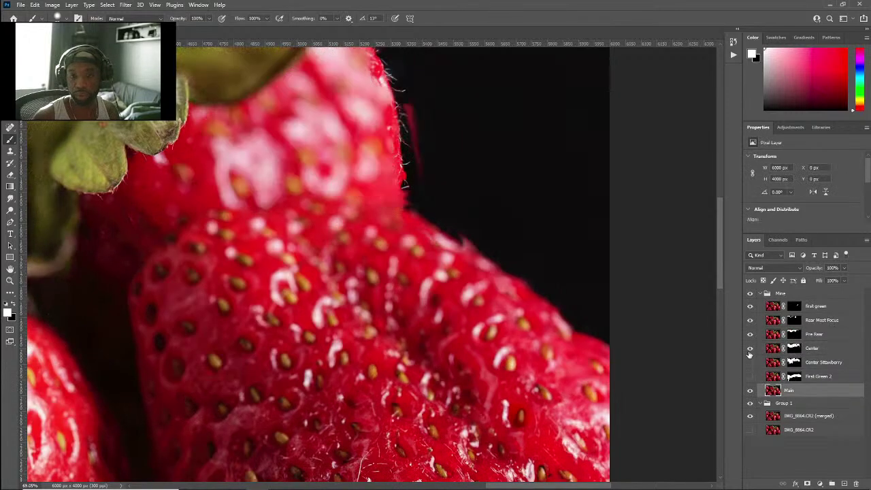
left_click(749, 349)
left_click(750, 349)
left_click(750, 362)
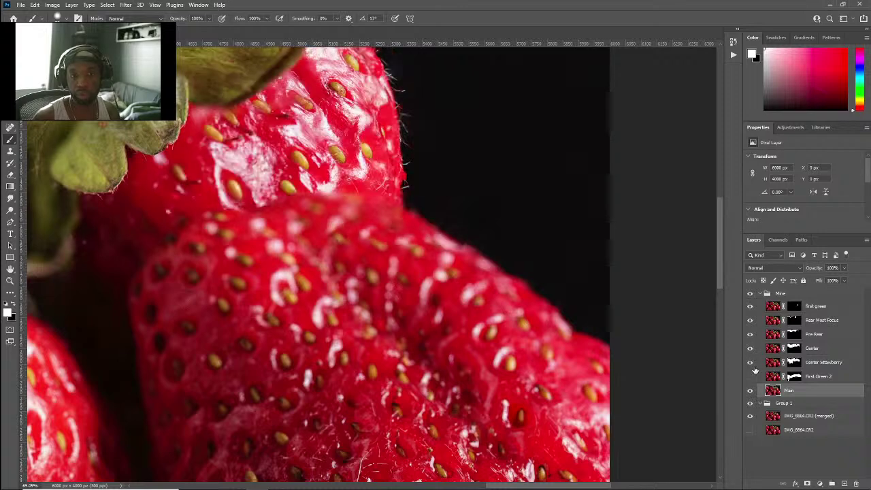
left_click(750, 376)
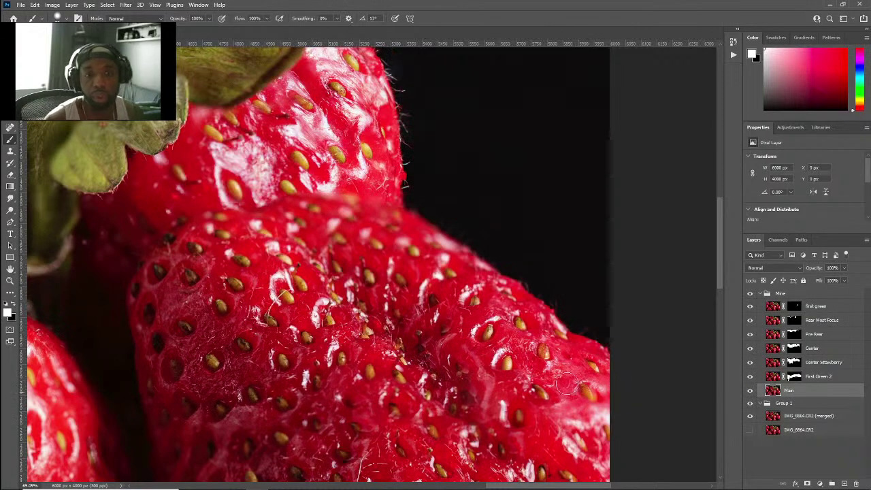
Step: Refine the Center Strawberry mask with white and black where the rear strawberry meets the upper edge of the front strawberry
left_click(793, 377)
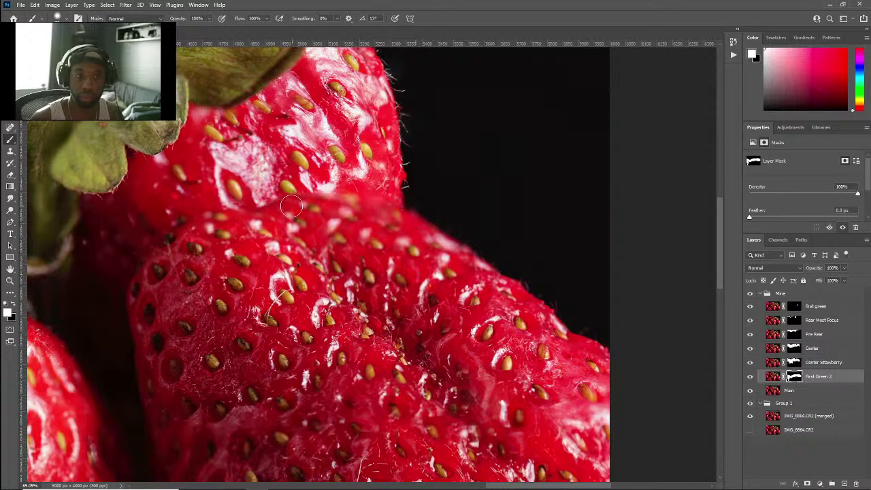
key("x")
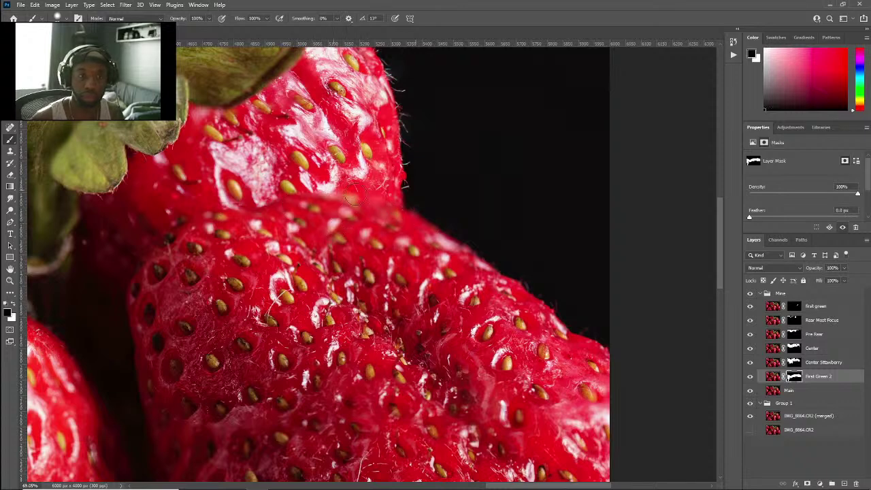
key("x")
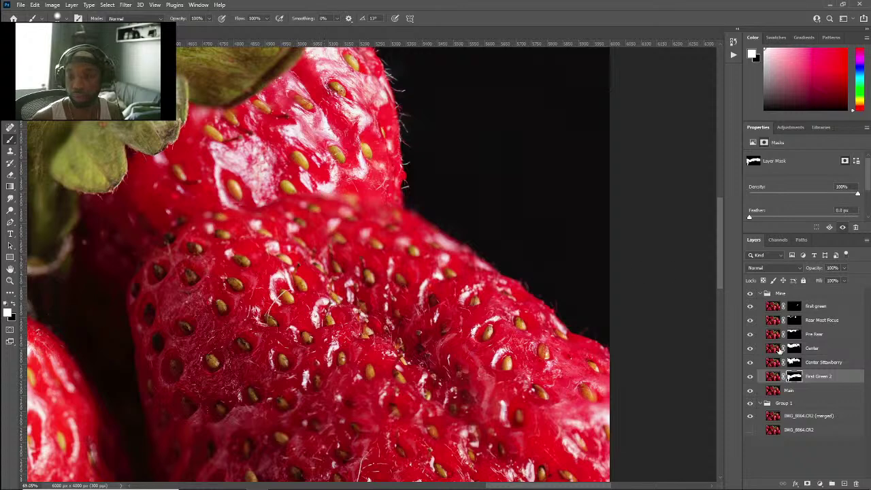
left_click(793, 364, "shift")
left_click(793, 364, "shift")
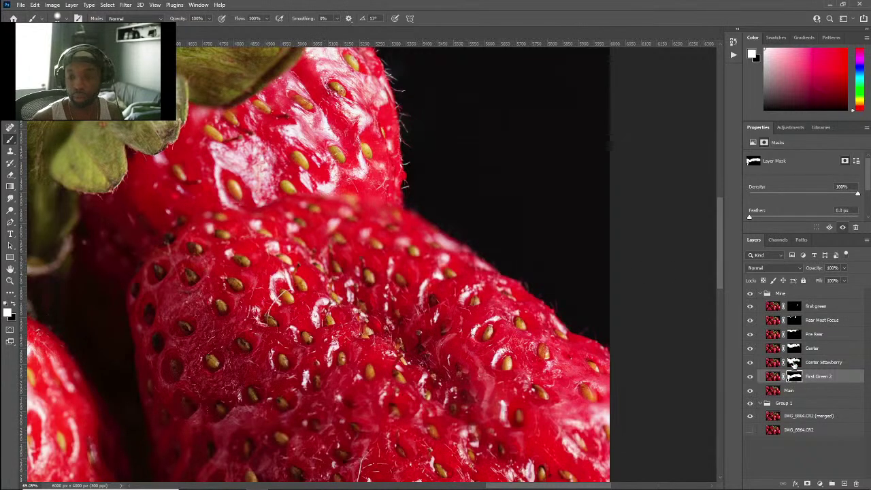
left_click(793, 364)
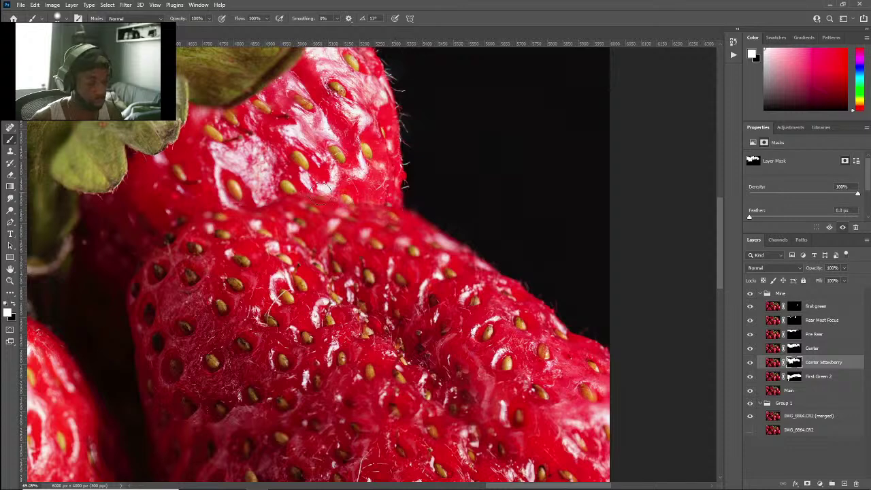
key("x")
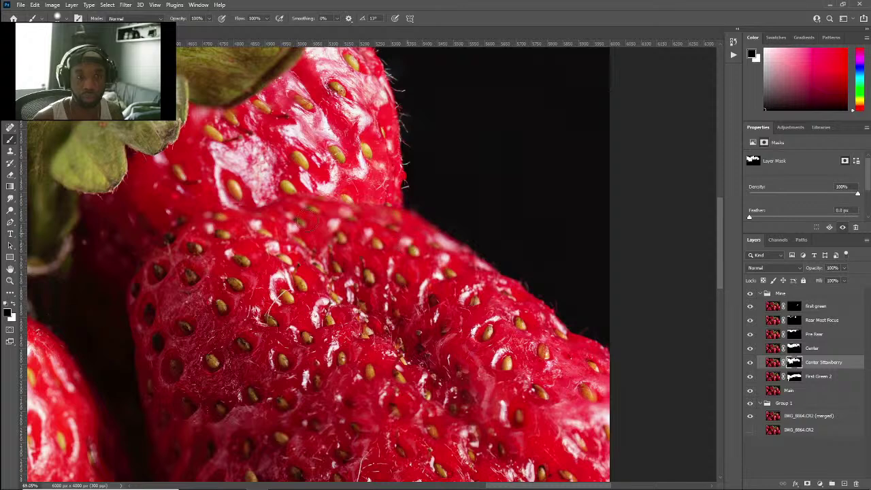
key("x")
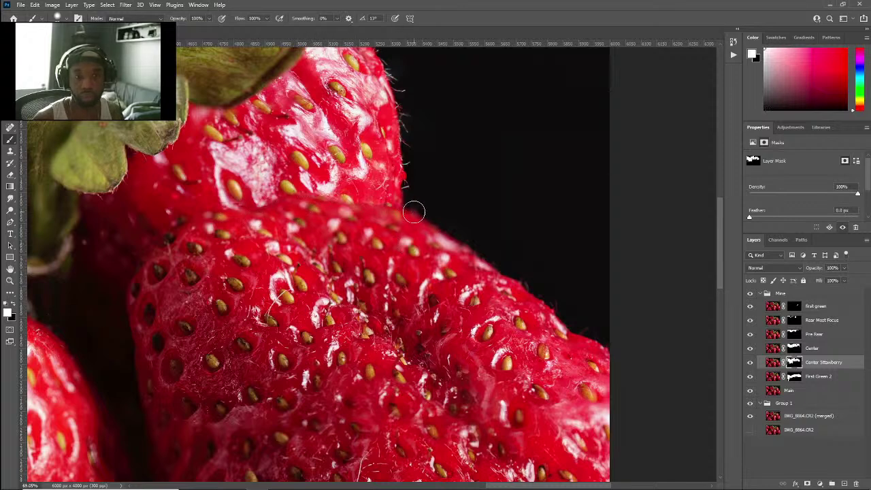
Step: Disable and re-enable the Center, Rear Most Focus and Pre Rear masks to compare their sharpness at the right-hand strawberries' junction
left_click(793, 347, "shift")
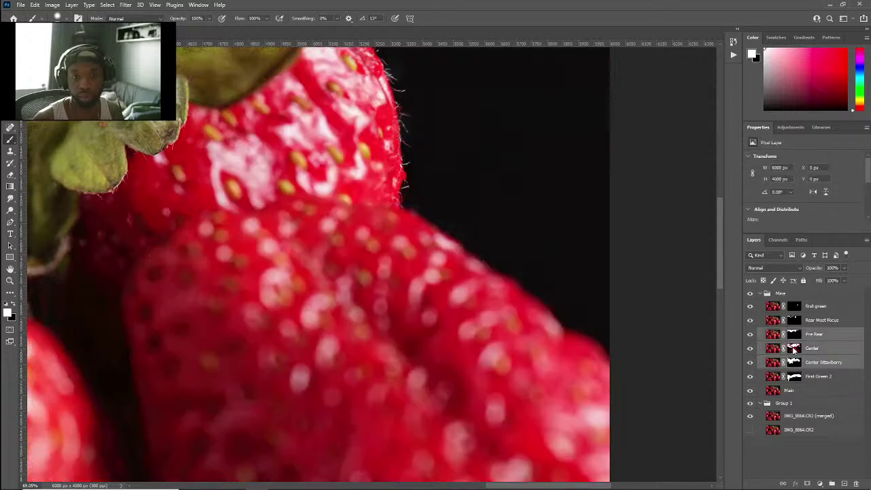
left_click(793, 349, "shift")
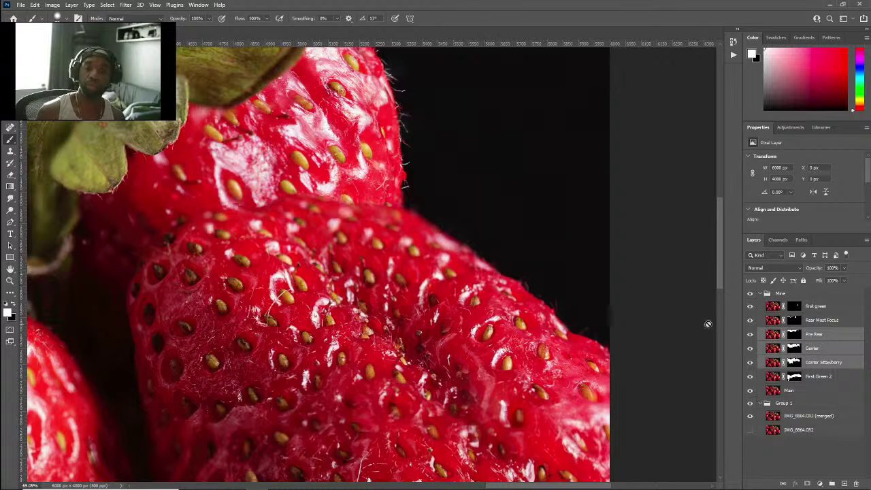
left_click(793, 309)
left_click(793, 321)
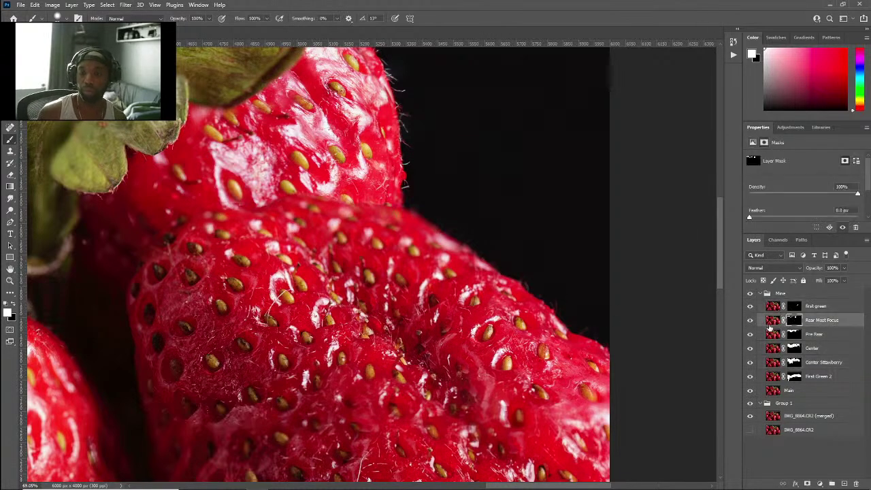
left_click(790, 326, "shift")
left_click(790, 325, "shift")
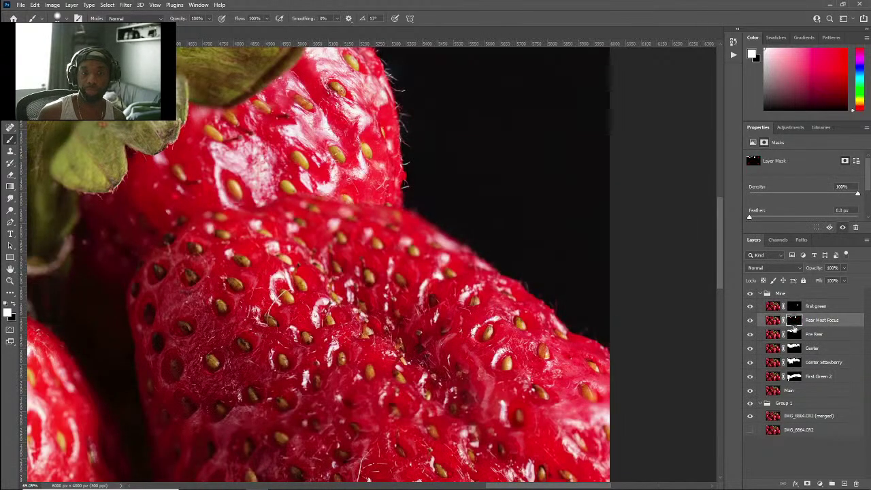
left_click(793, 334, "shift")
left_click(794, 333, "shift")
left_click(794, 347, "shift")
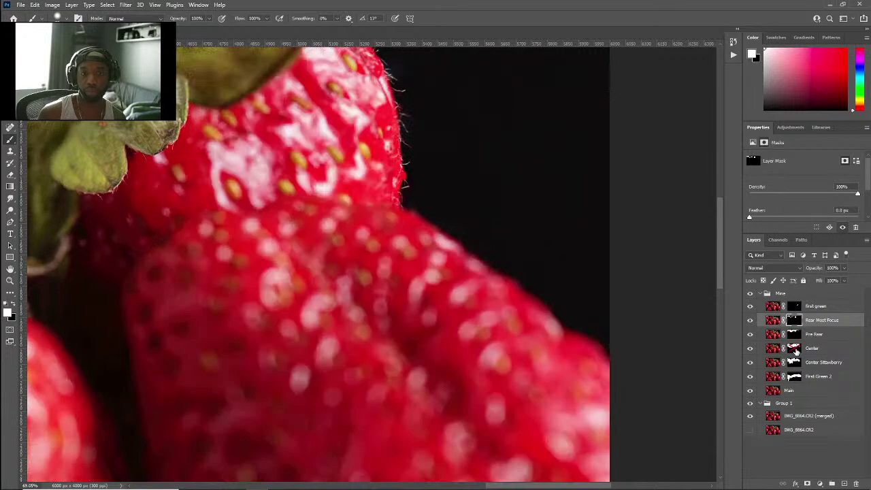
left_click(794, 348, "shift")
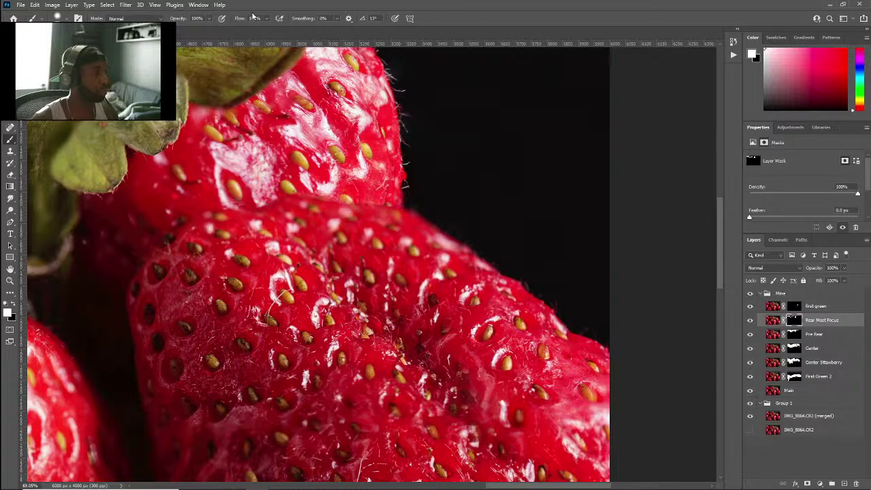
Step: View the whole image and compare the Mine group with the merged layer by toggling the group's visibility
scroll(337, 188, "down", 10)
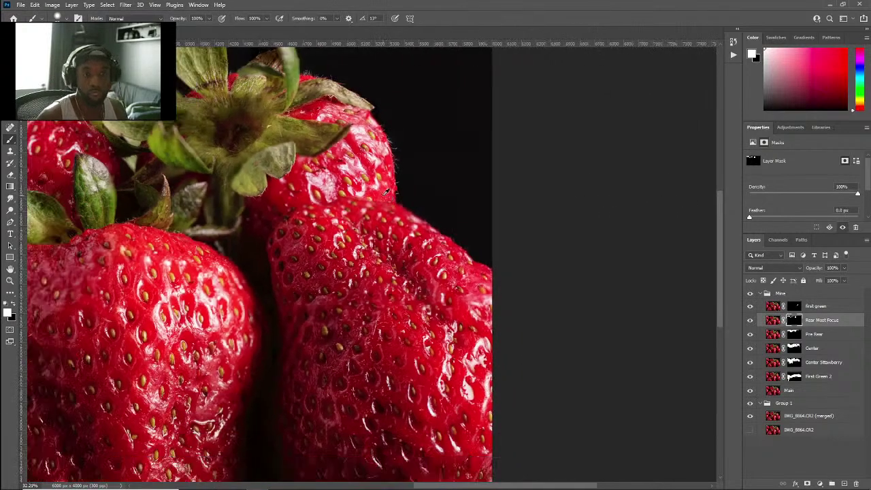
scroll(368, 186, "down", 2)
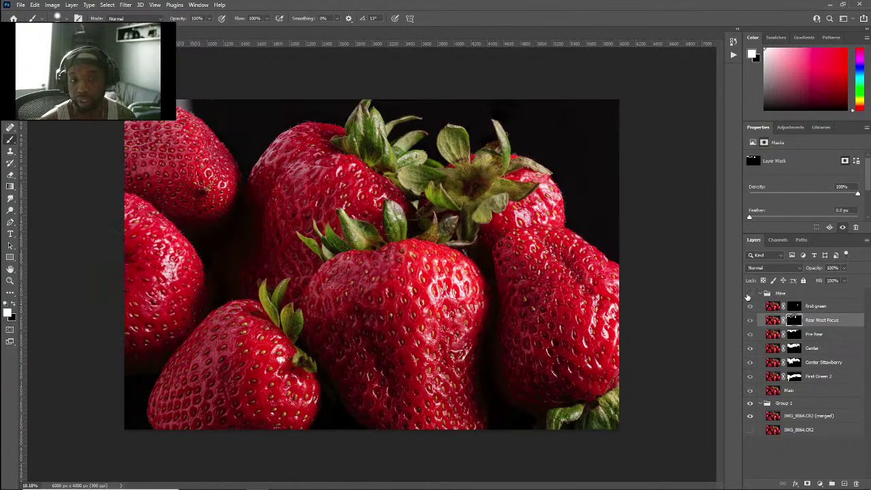
left_click(748, 294)
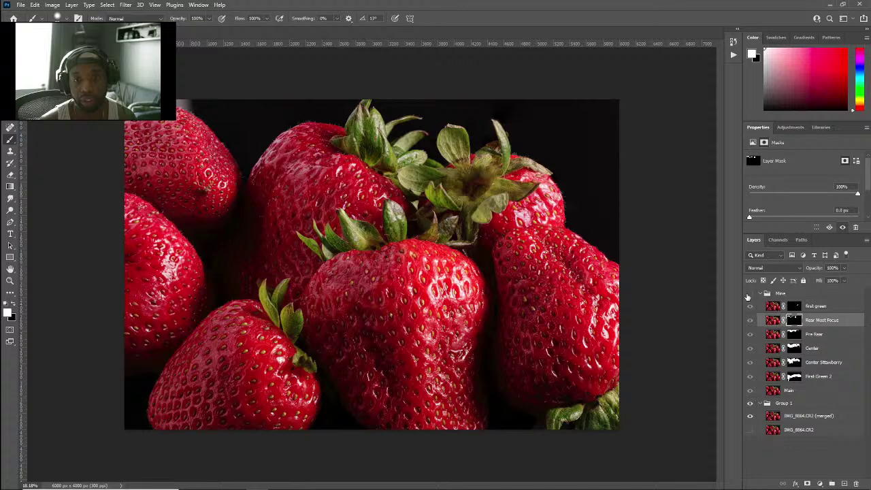
left_click(747, 295)
left_click(747, 295)
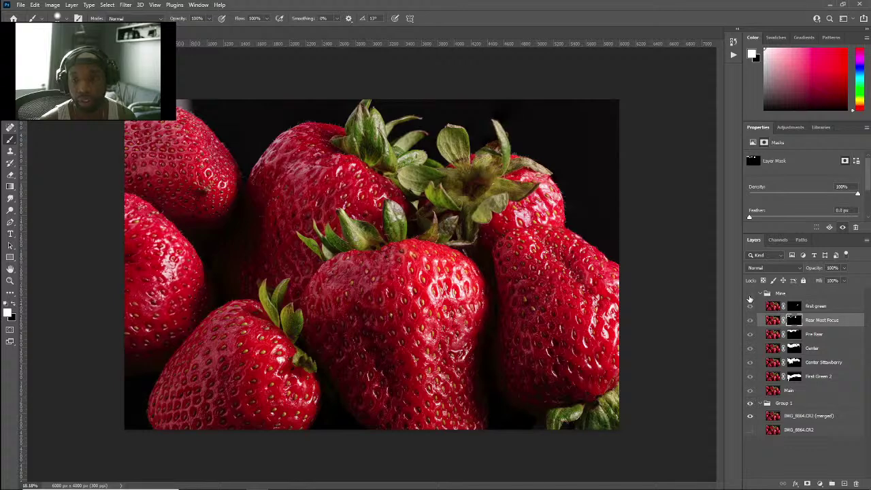
left_click(749, 294)
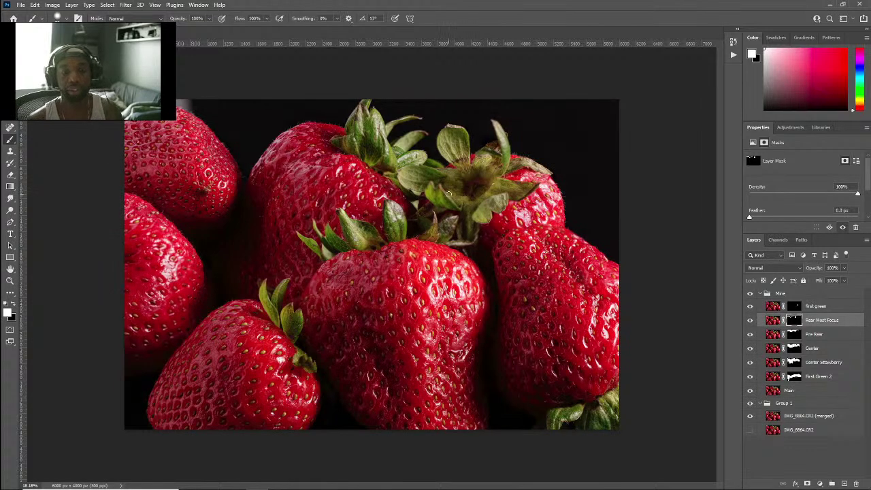
Step: Check which Mine layer sharpens the central leaves by toggling the masks from first green to Center Strawberry and First Green 2's visibility
scroll(463, 196, "up", 5)
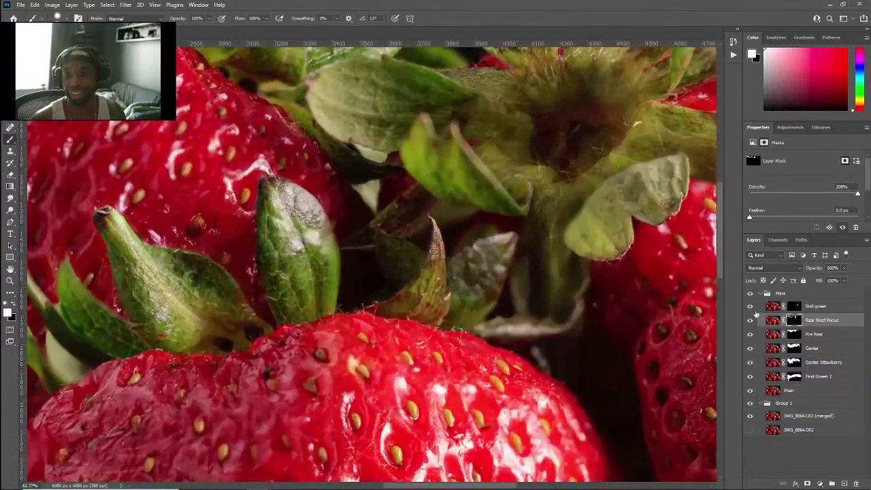
left_click(791, 319, "shift")
left_click(791, 320, "shift")
left_click(796, 307, "shift")
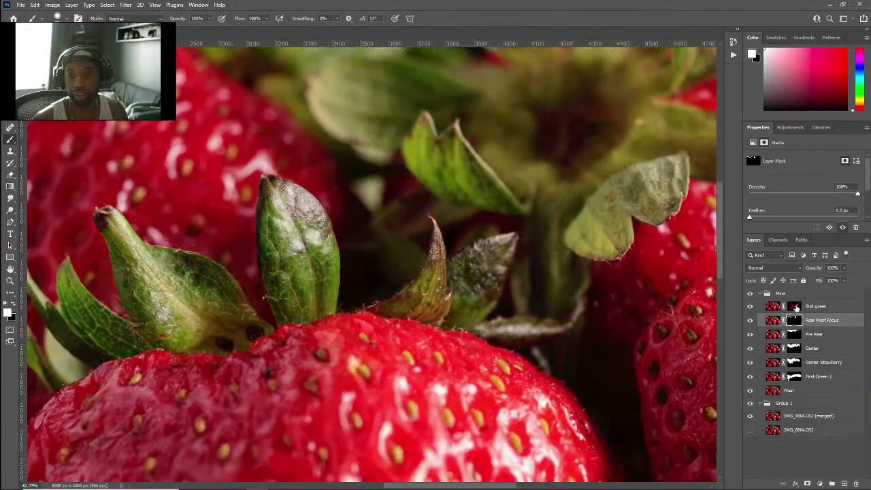
left_click(797, 310, "shift")
left_click(794, 339, "shift")
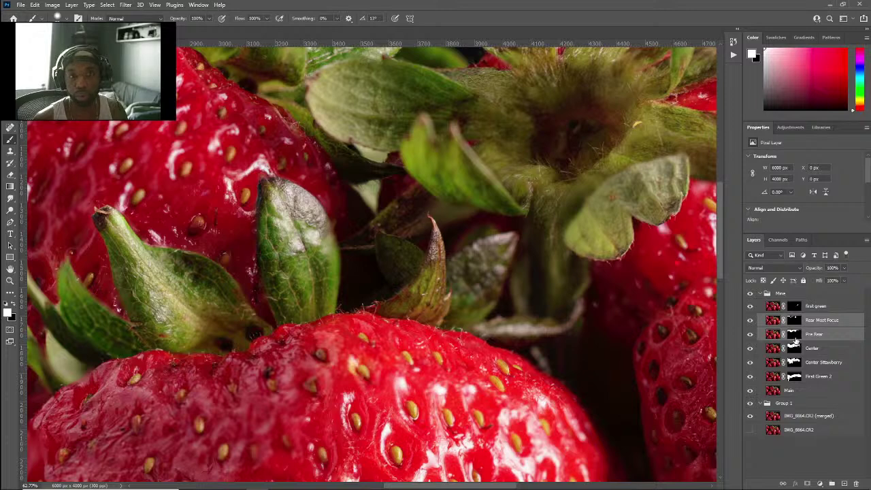
left_click(794, 336, "shift")
left_click(794, 346, "shift")
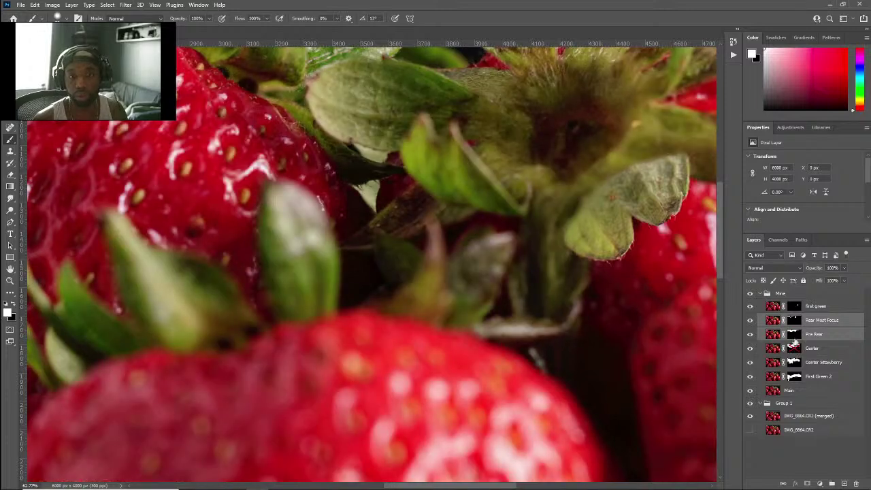
left_click(794, 348, "shift")
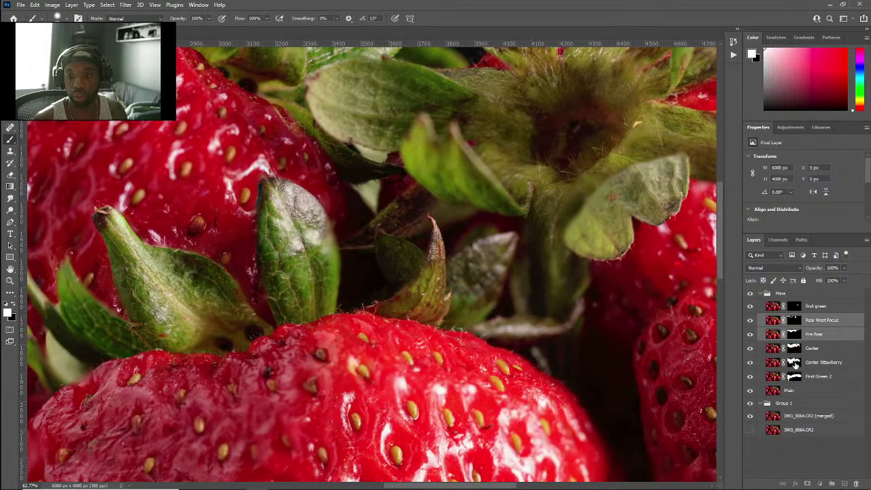
left_click(796, 362, "shift")
left_click(795, 363, "shift")
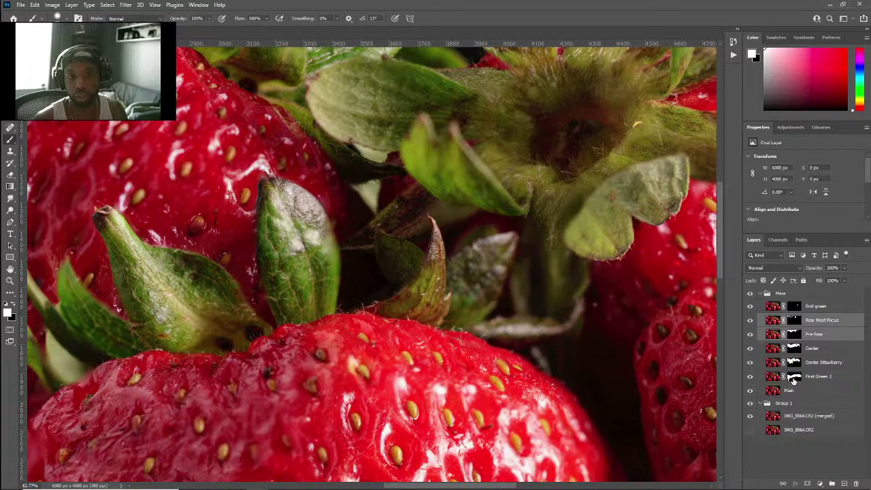
left_click(751, 378)
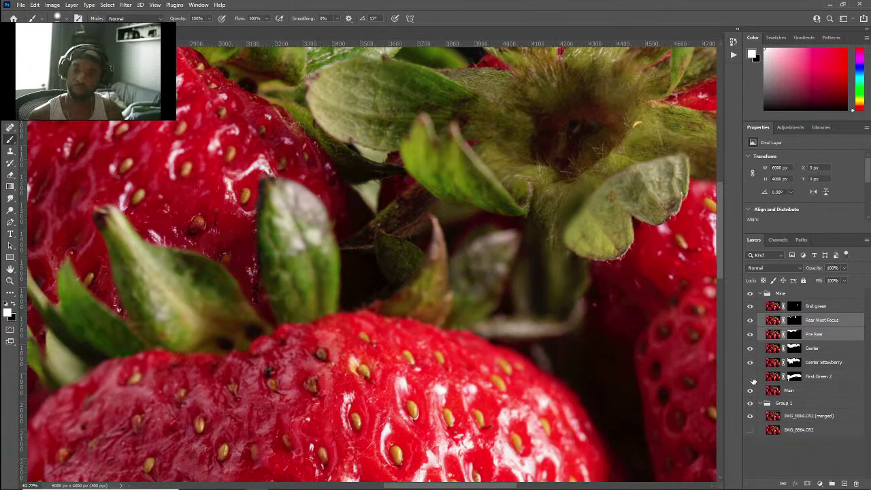
left_click(751, 378)
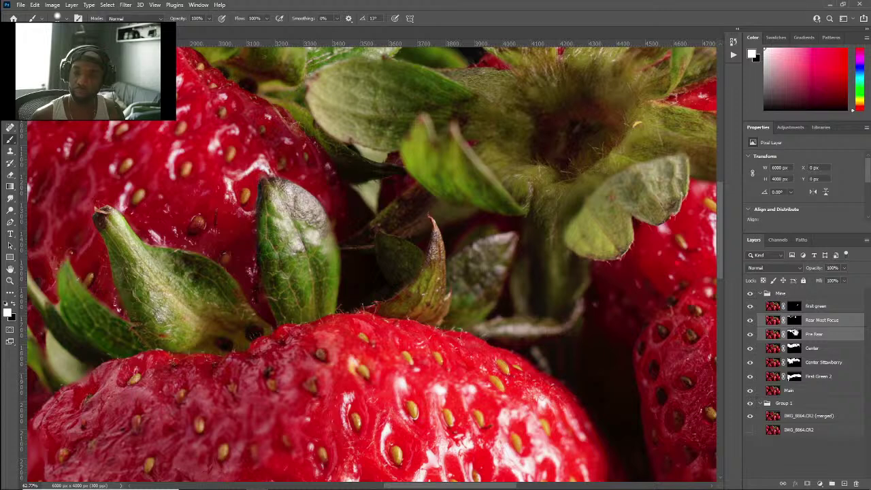
Step: Compare the first green layer with and without its visibility and mask, and refine its mask at the small folded leaf's tips with white and black
left_click(794, 306)
left_click(752, 307)
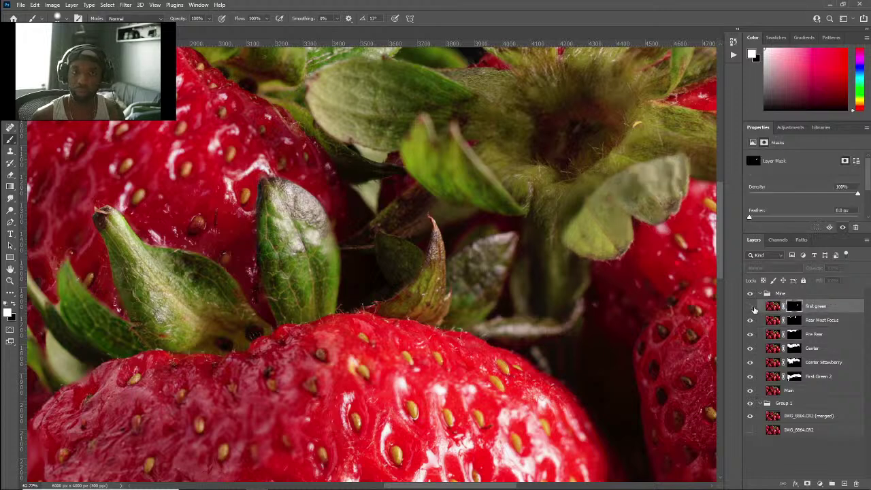
left_click(751, 307)
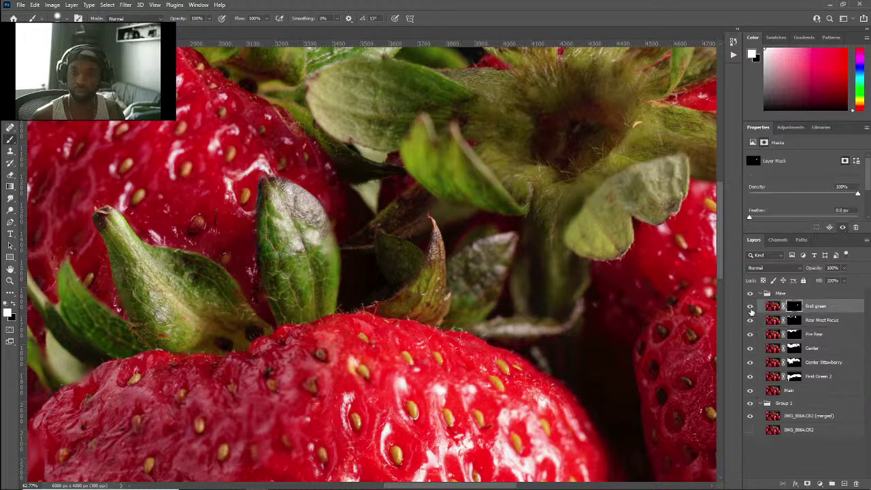
left_click(795, 307, "shift")
left_click(797, 308, "shift")
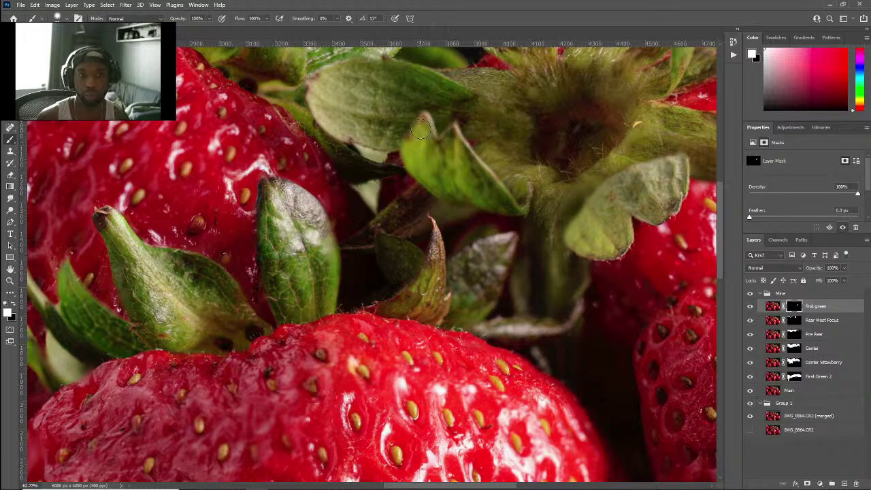
key("x")
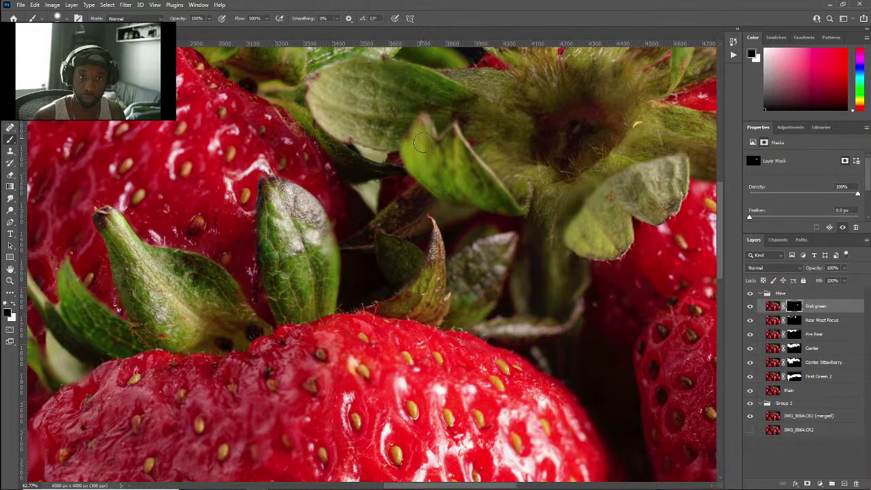
key("x")
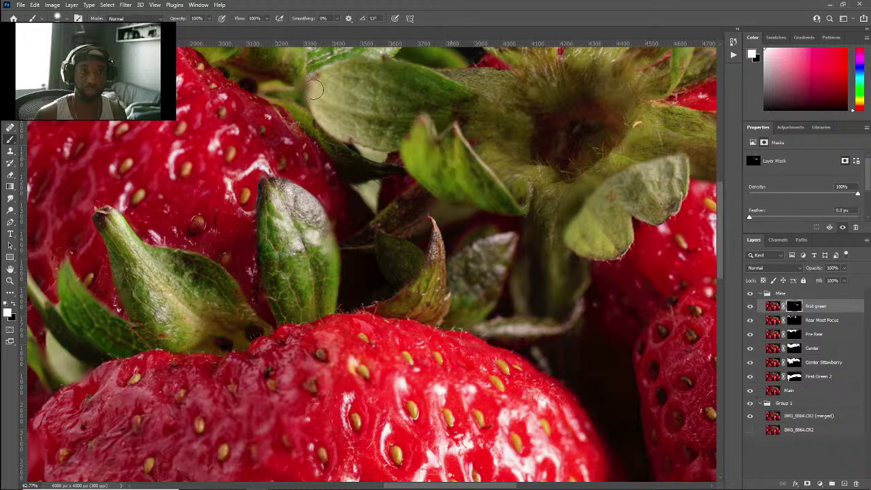
key("x")
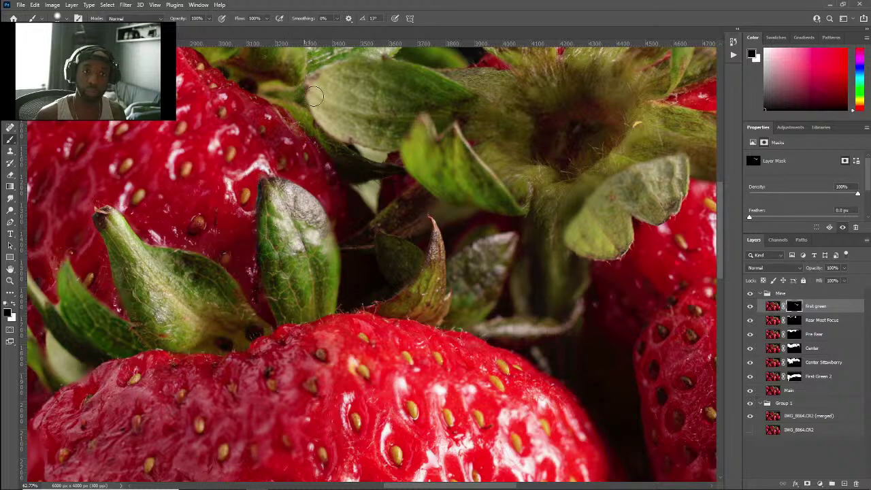
Step: Disable and re-enable the masks of the Mine layers in turn to compare their sharpness around the central leaves
left_click(793, 306, "shift")
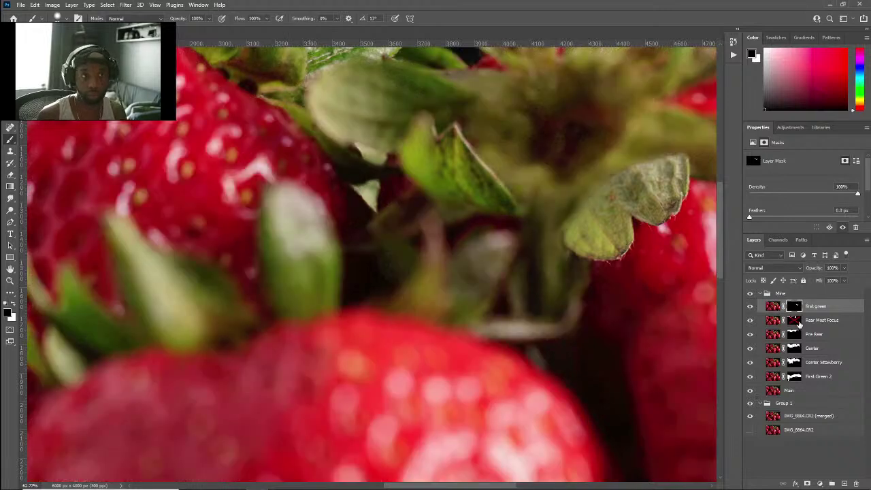
left_click(794, 306, "shift")
key("x")
left_click(794, 308, "shift")
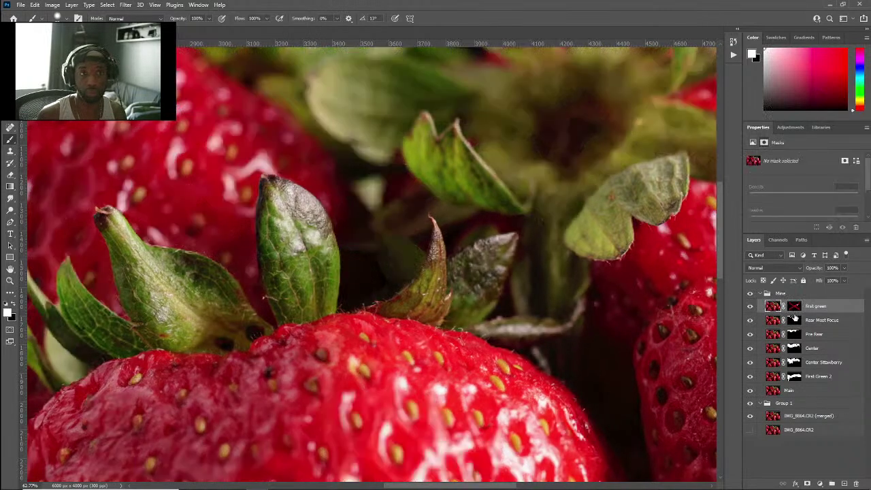
left_click(793, 307, "shift")
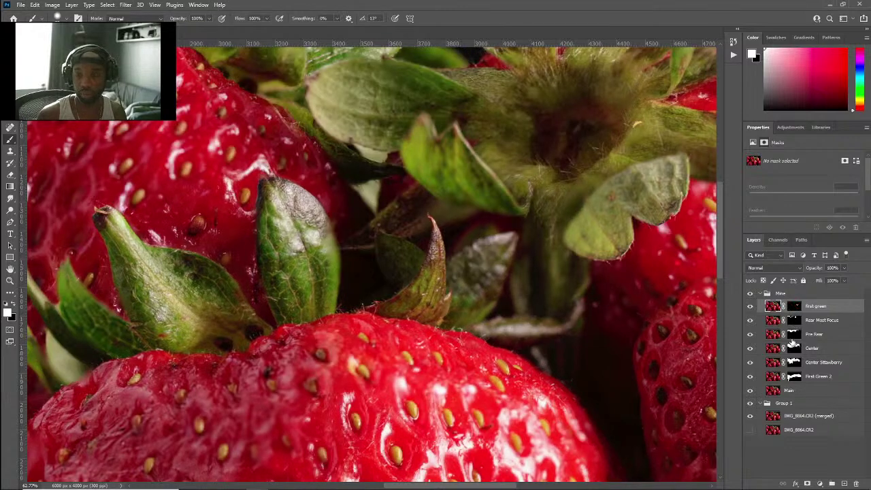
left_click(794, 348, "shift")
left_click(794, 348, "shift")
left_click(794, 362, "shift")
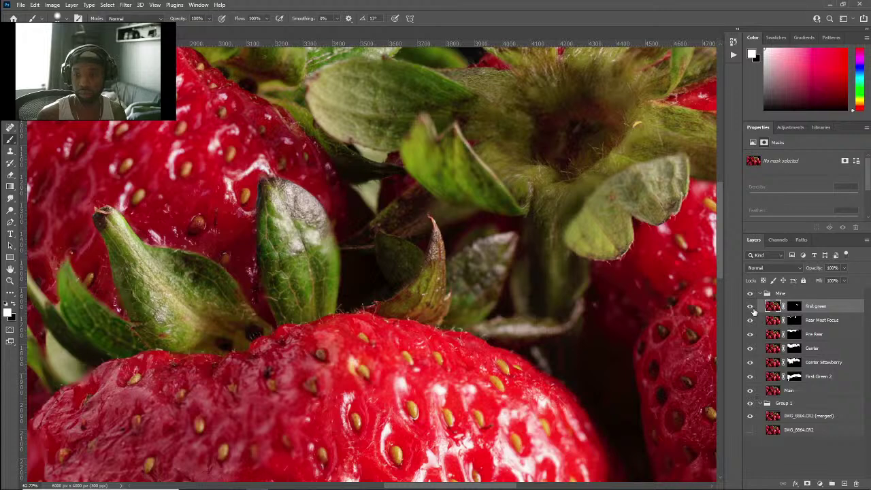
Step: Hide first green through Center to check the Center Strawberry layer with its mask off and on, and show the hidden layers again
left_click_drag(750, 307, 751, 349)
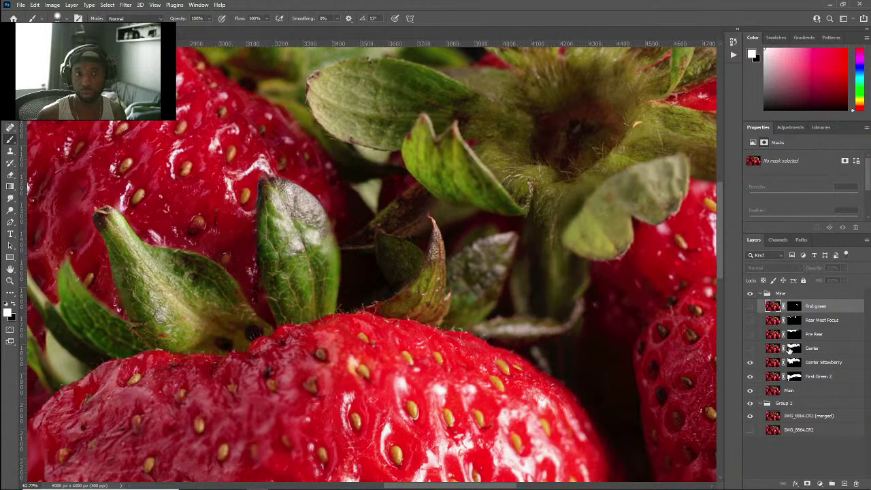
left_click(792, 361, "shift")
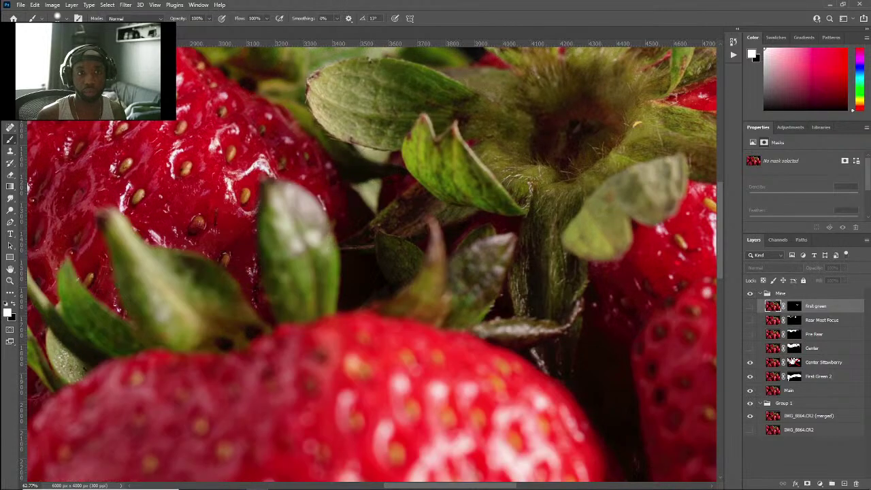
left_click(792, 361, "shift")
left_click(751, 348)
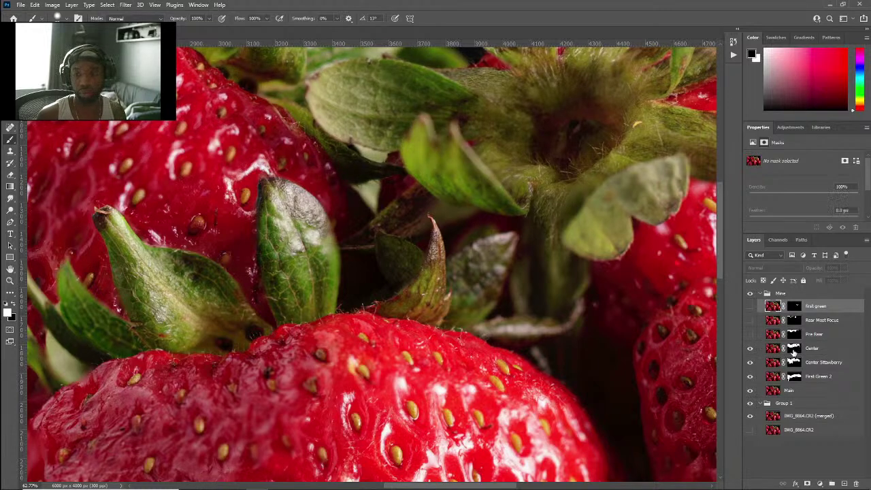
left_click(793, 350)
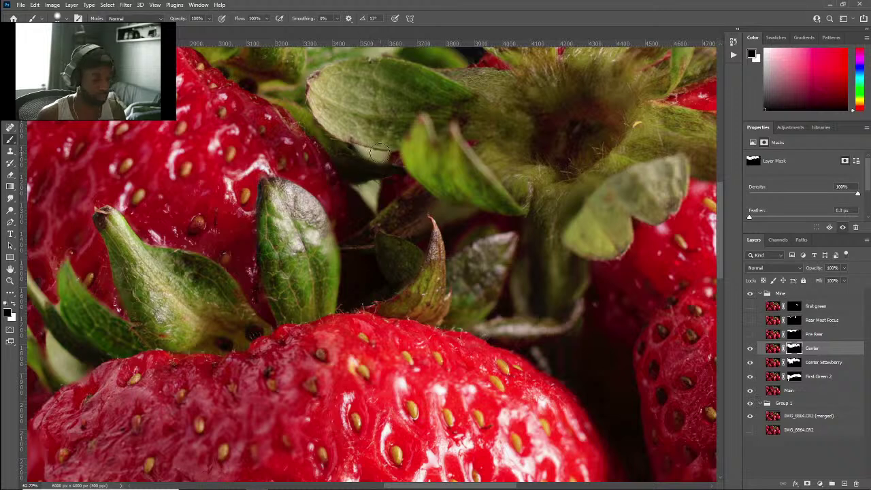
key("x")
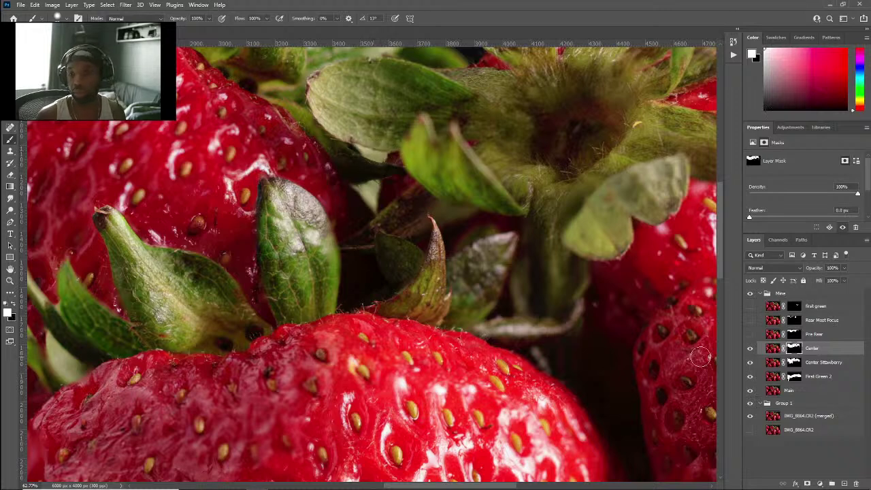
left_click_drag(750, 320, 750, 306)
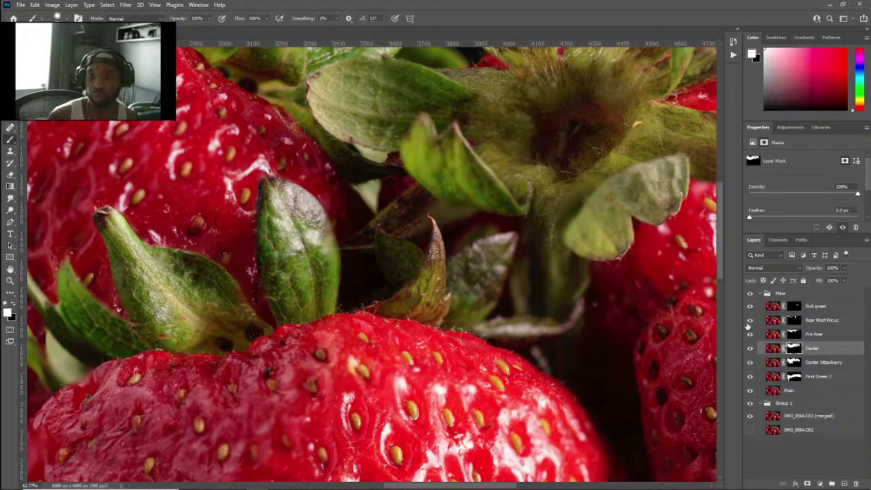
Step: Collapse Group 1 and inspect the whole composite and the leaves beneath the right-hand strawberry
scroll(394, 185, "down", 5)
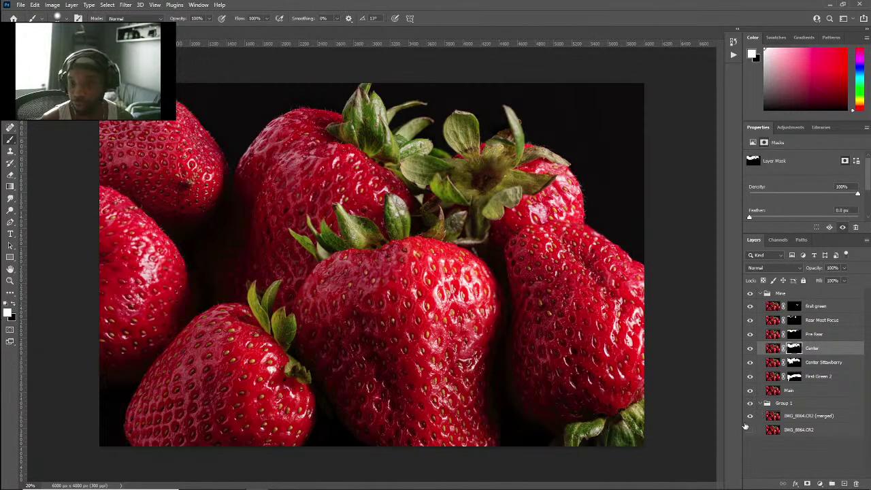
left_click(760, 404)
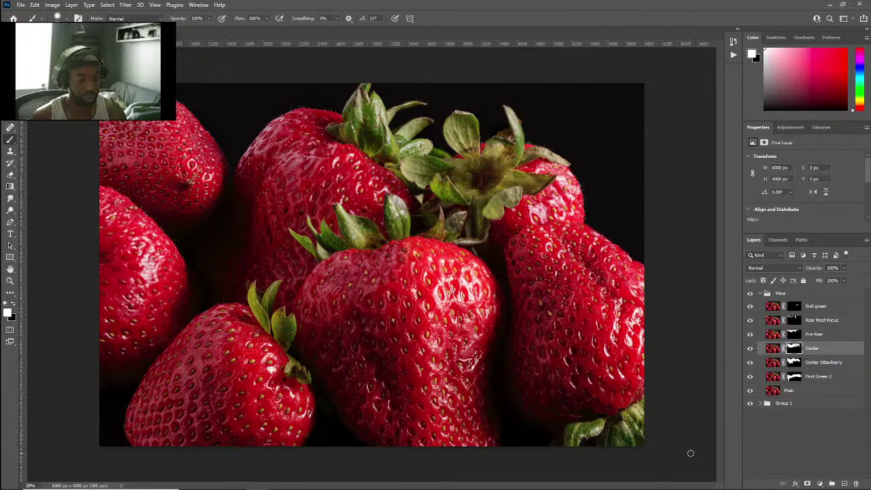
scroll(658, 461, "up", 5)
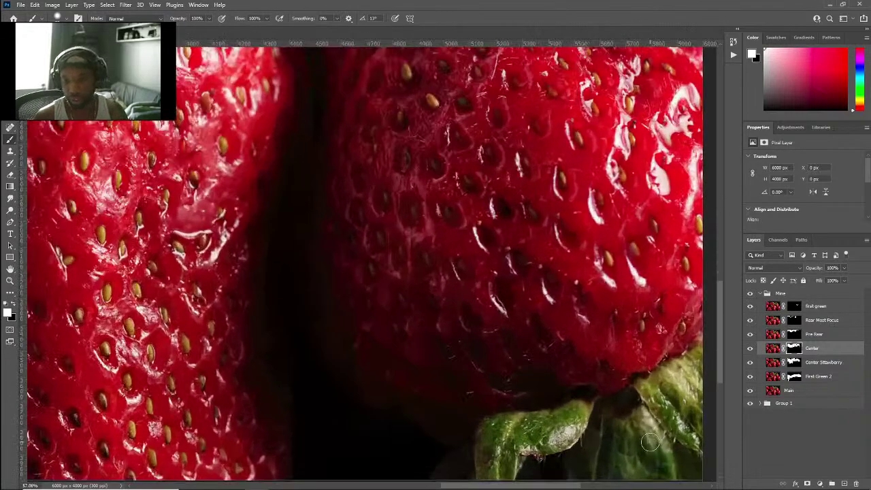
scroll(602, 394, "down", 3)
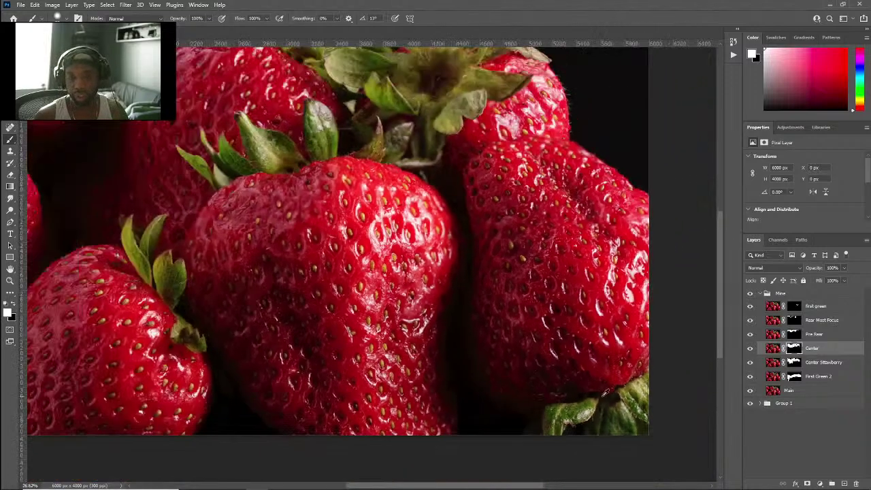
scroll(603, 393, "down", 3)
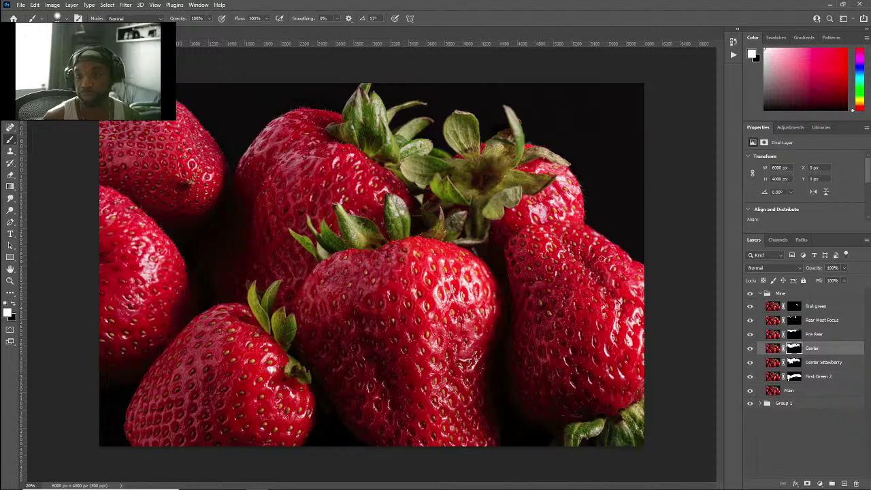
Step: Collapse the Mine group and toggle its visibility to compare the manual blend with the merged version
left_click(762, 292)
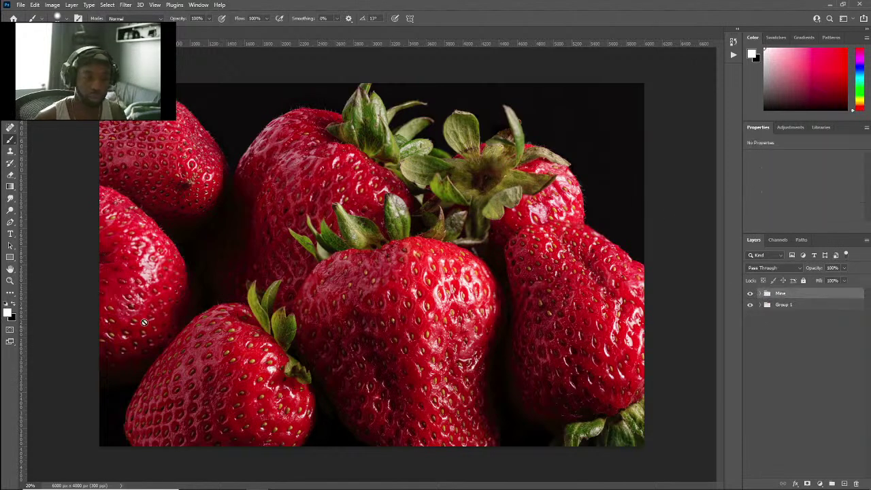
scroll(141, 251, "up", 2)
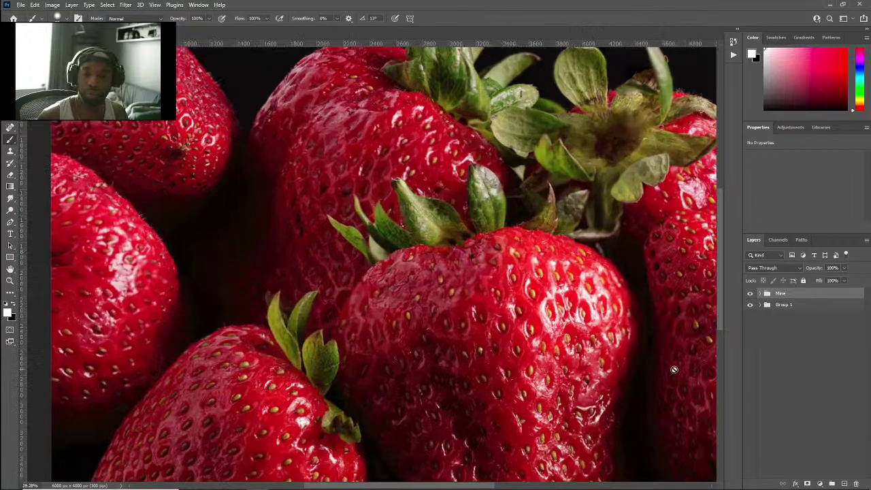
left_click(750, 294)
left_click(750, 294)
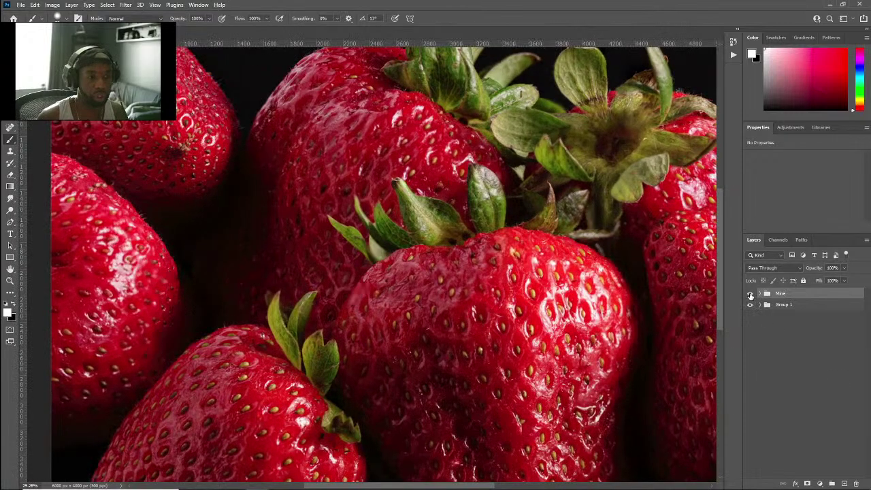
left_click(751, 294)
left_click(750, 294)
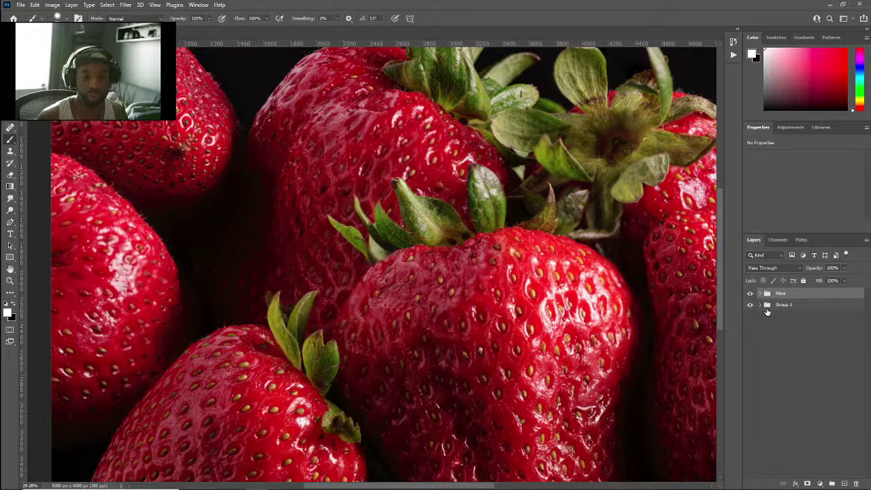
Step: Expand the Mine group and hide the layers from first green to Center Strawberry, keeping First Green 2 and Main visible
left_click(760, 294)
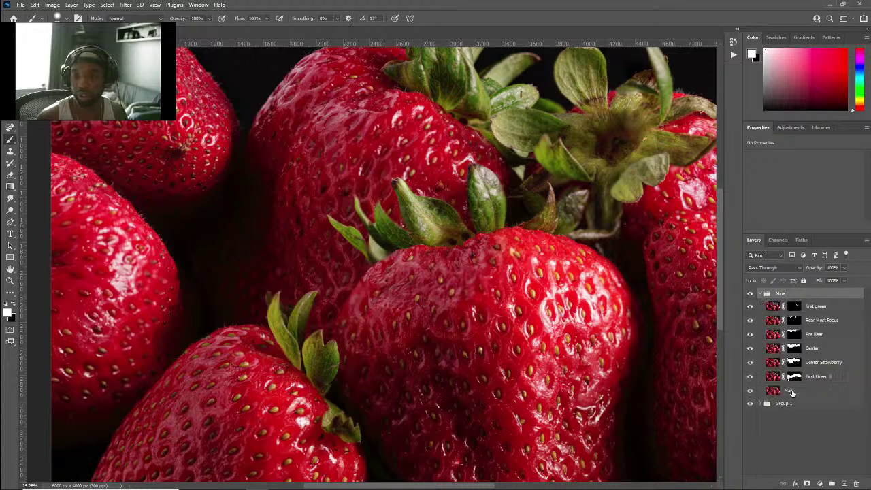
left_click(793, 378)
left_click(749, 376)
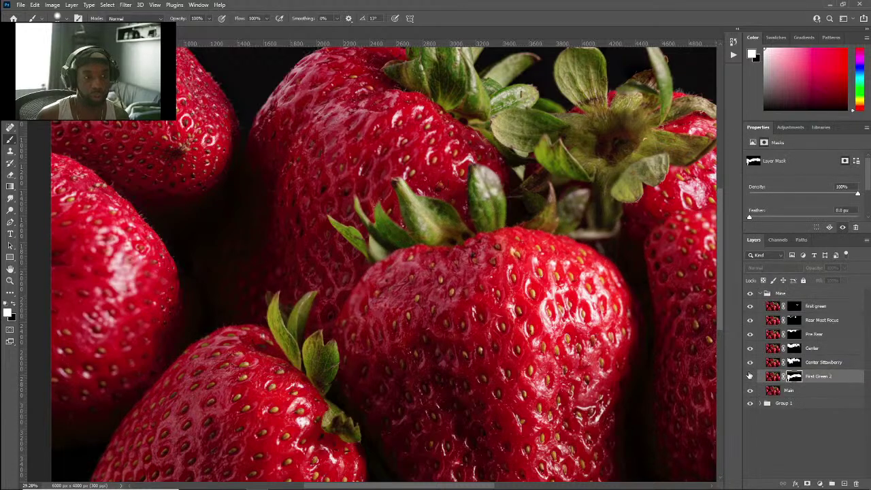
left_click(749, 375)
left_click(750, 362)
left_click(750, 348)
left_click(750, 333)
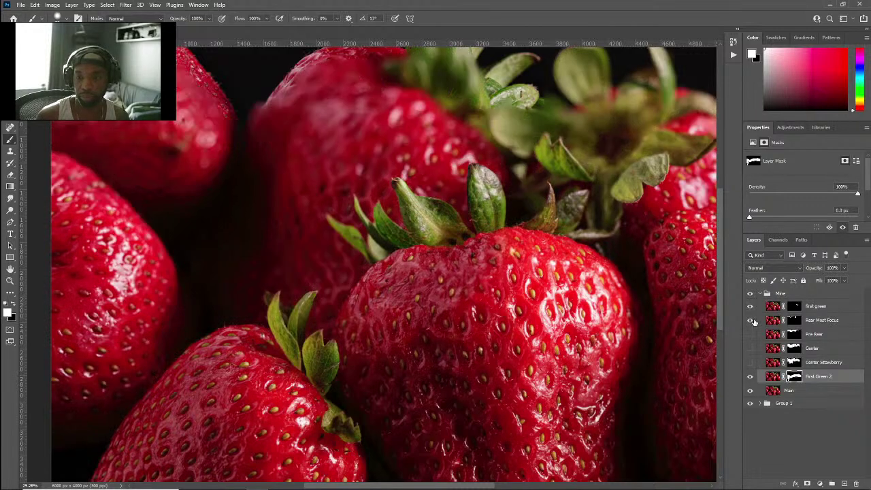
left_click(750, 320)
left_click(750, 306)
left_click(749, 375)
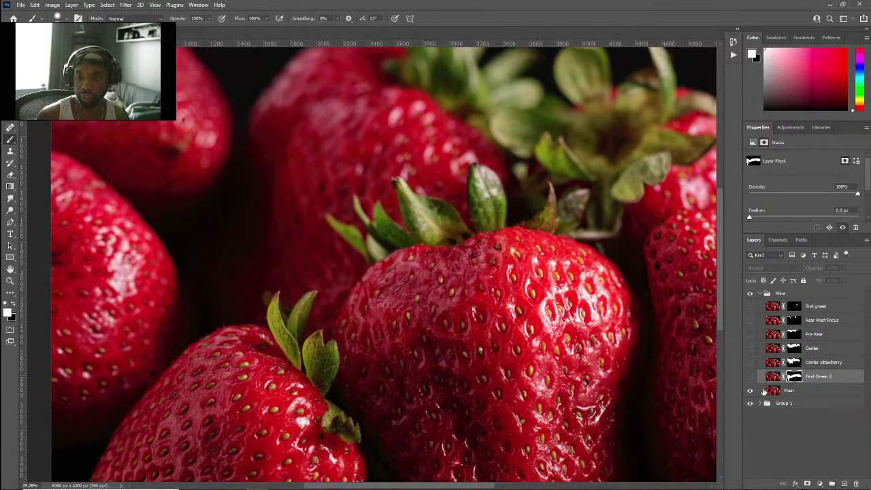
left_click(750, 376)
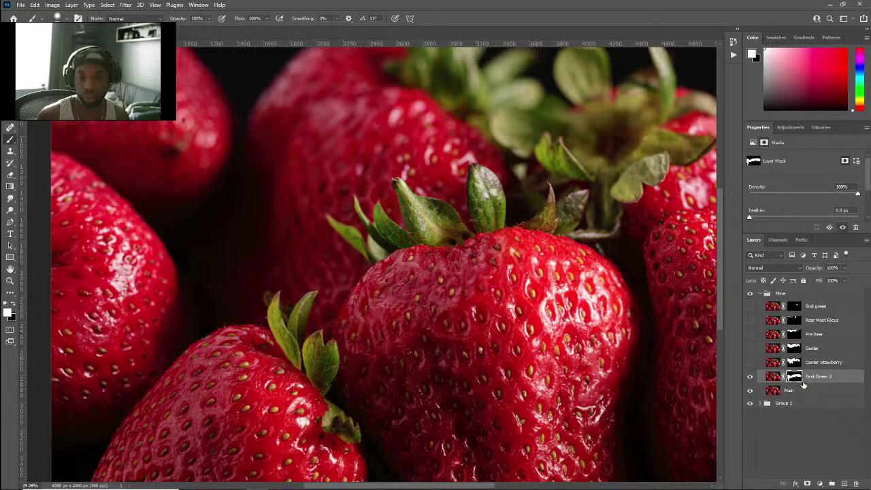
Step: Show the Center Strawberry layer and toggle its mask and First Green 2's mask to compare where each is sharp
left_click(794, 377, "shift")
left_click(793, 376, "shift")
left_click(750, 363)
left_click(792, 363, "shift")
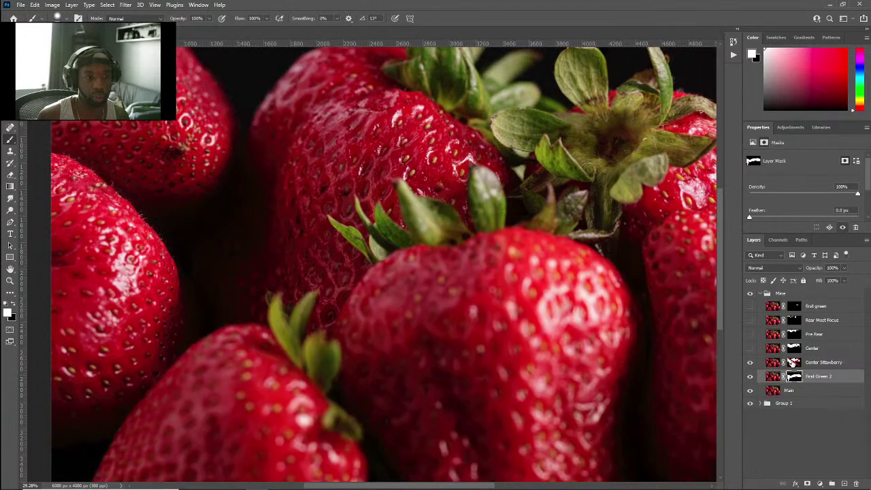
left_click(793, 363, "shift")
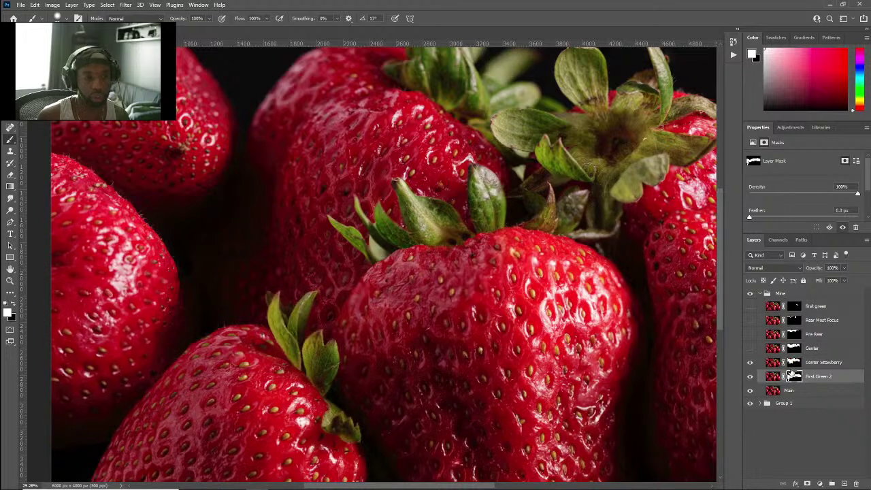
Step: Paint white on the Center Strawberry layer's mask near the edge of the leftmost strawberry, then set black as the foreground colour
left_click(794, 364)
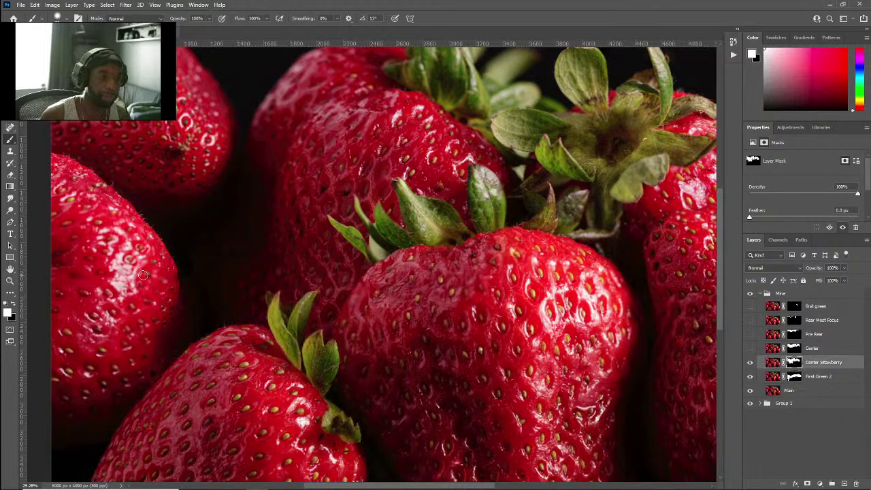
mouse_move(156, 280)
left_mouse_down()
mouse_move(149, 283)
mouse_move(176, 291)
mouse_move(159, 288)
left_mouse_up()
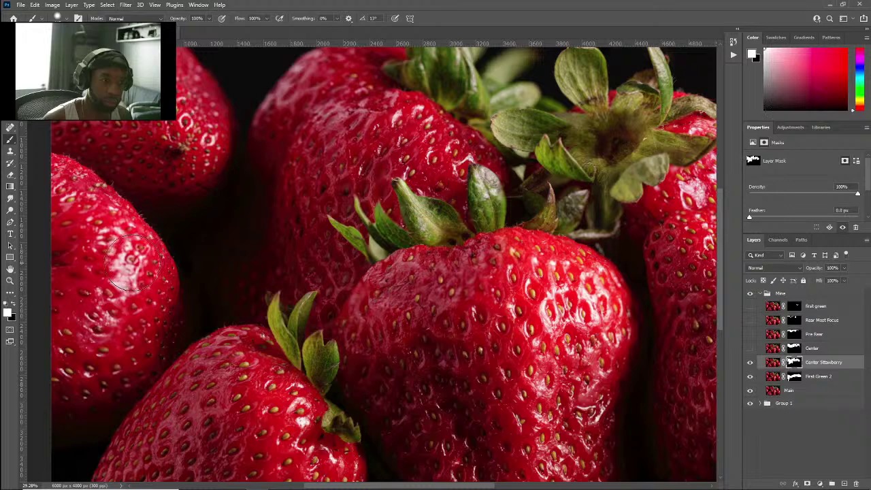
key("x")
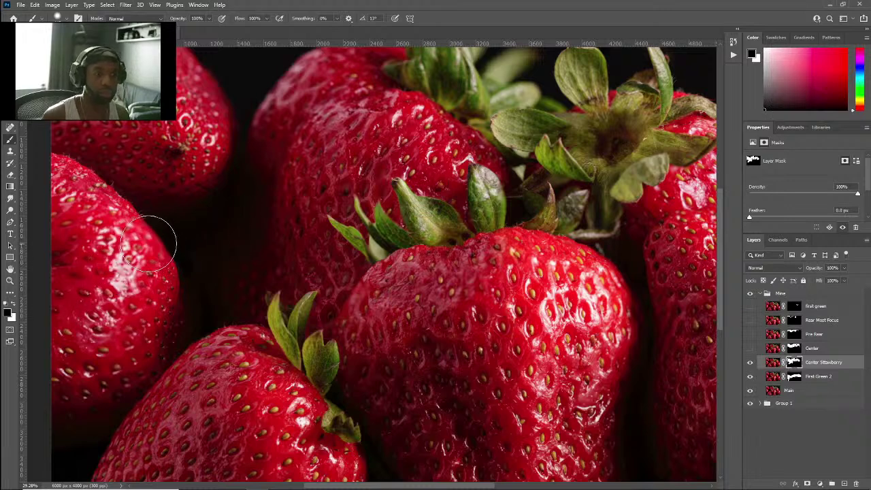
key("x")
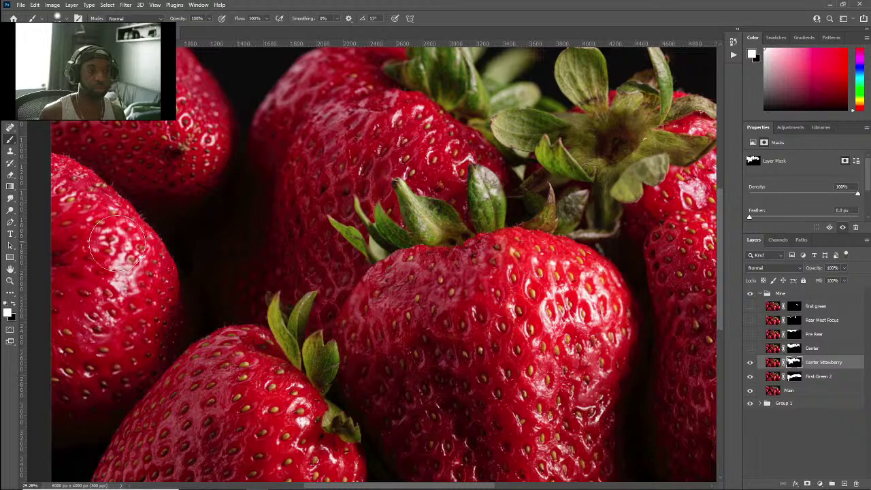
key("x")
scroll(186, 245, "down", 1)
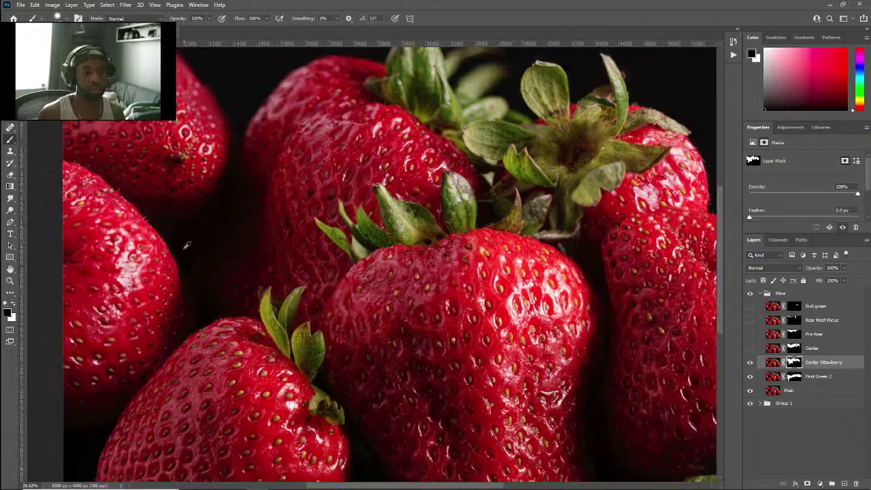
Step: Show the hidden layers from Center to first green again and add a new empty layer above the collapsed Mine group
key("ctrl+0")
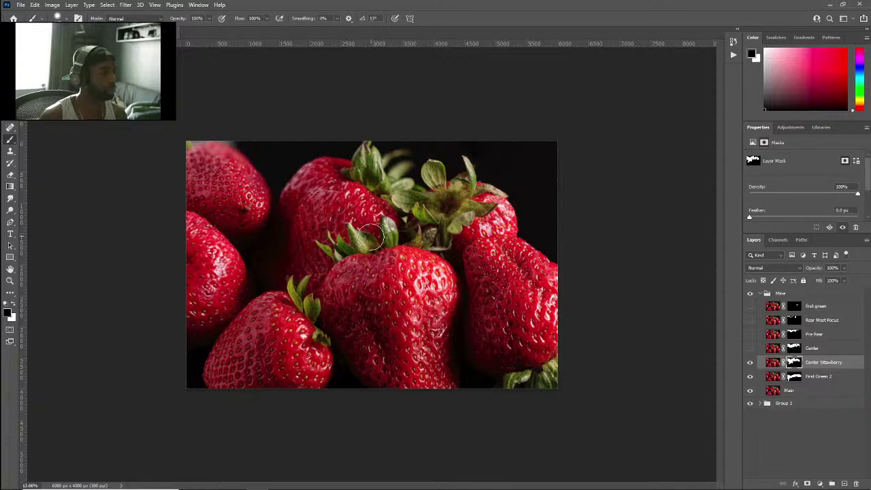
left_click(749, 334)
left_click(750, 320)
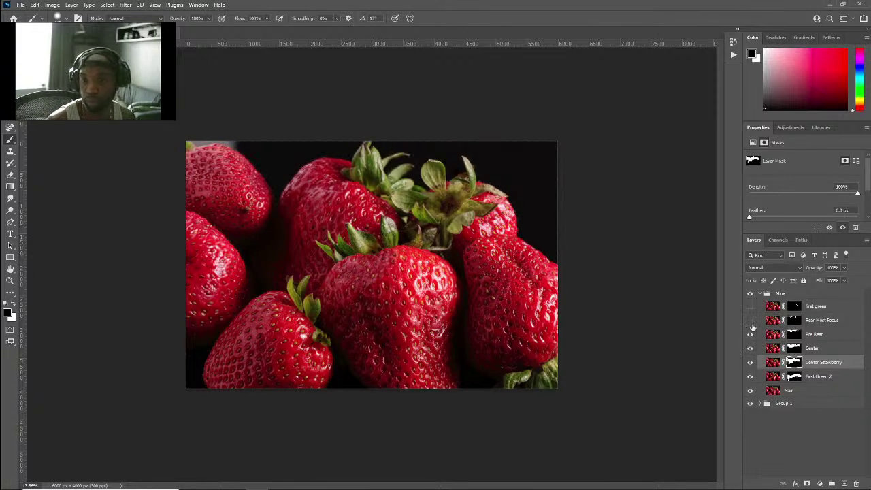
left_click(750, 307)
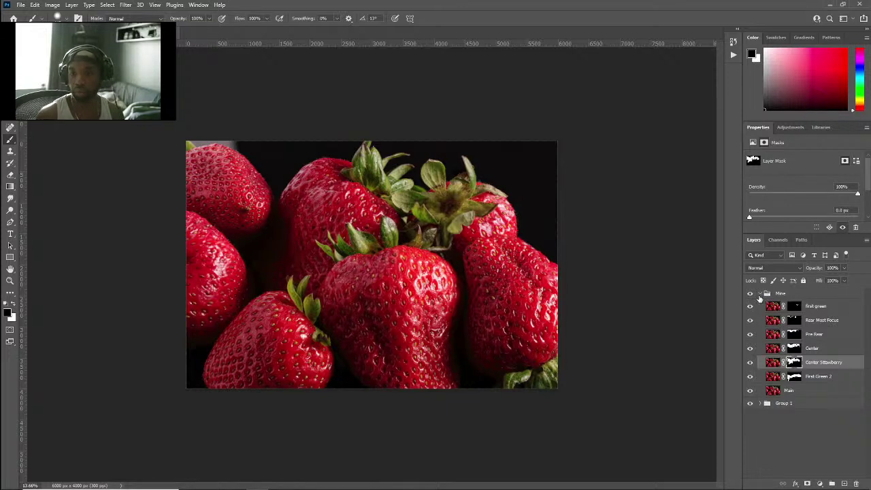
left_click(760, 294)
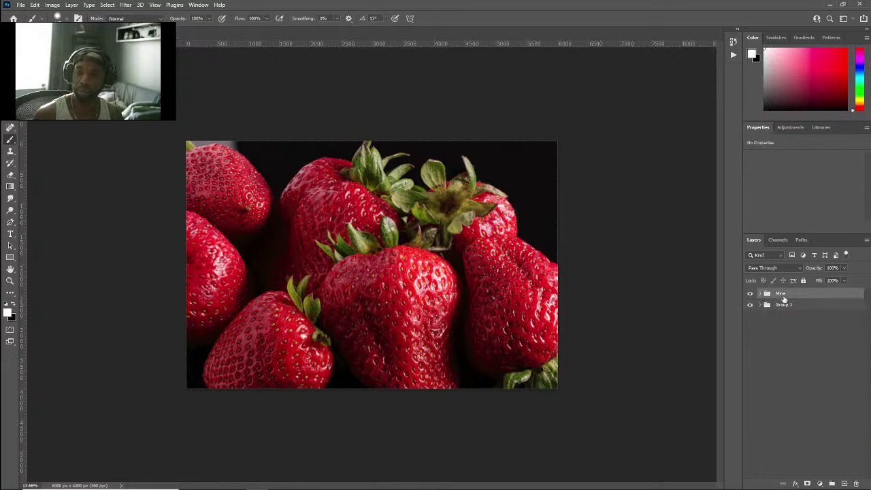
left_click(844, 484)
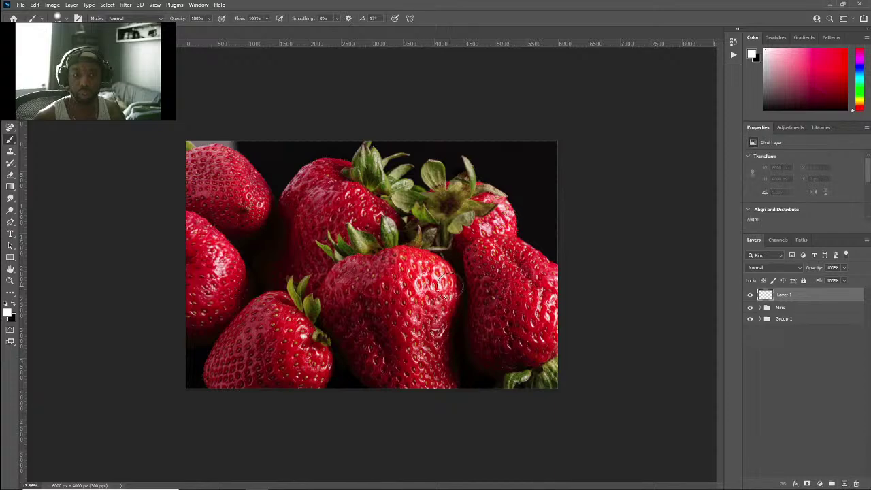
Step: Inspect the blended composite around the center strawberry, its green leaves and the strawberries behind it for remaining flaws
scroll(449, 285, "up", 5)
scroll(453, 287, "down", 3)
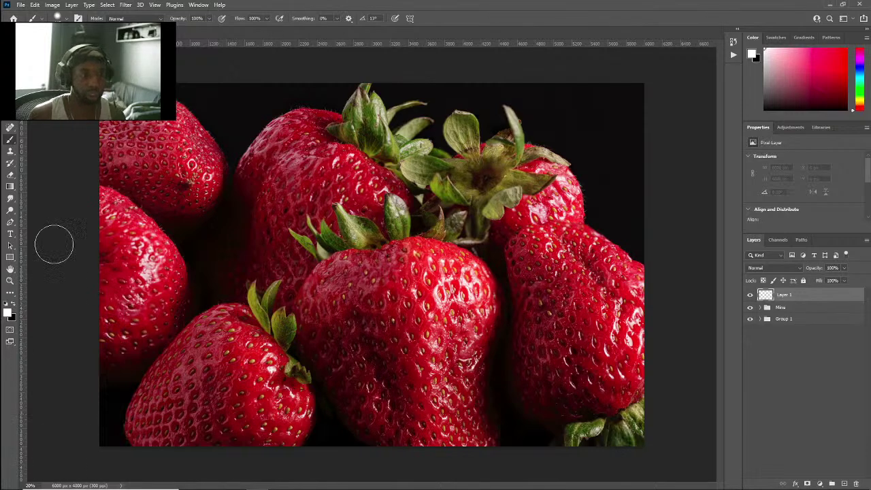
scroll(436, 150, "up", 5)
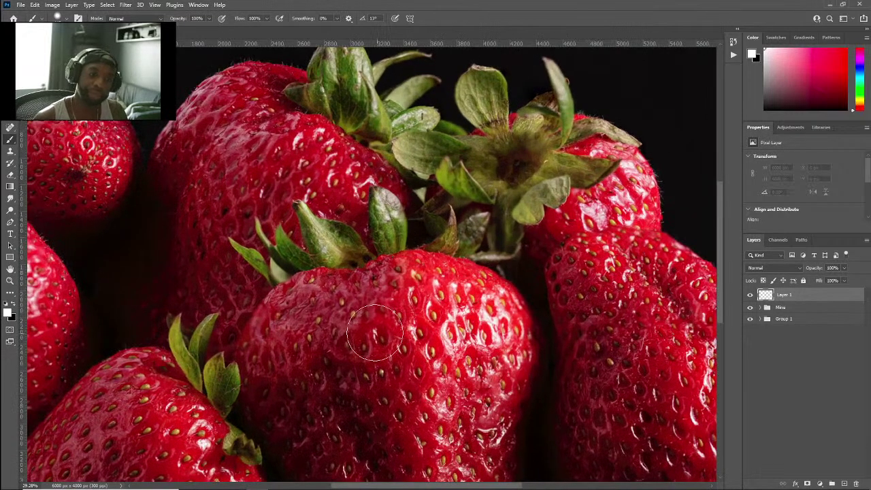
scroll(325, 302, "down", 1)
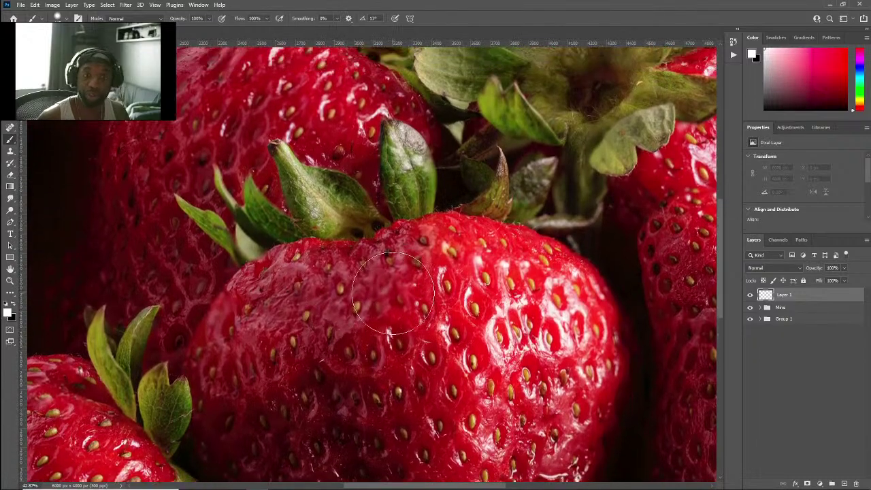
scroll(347, 310, "up", 3)
scroll(365, 318, "up", 2)
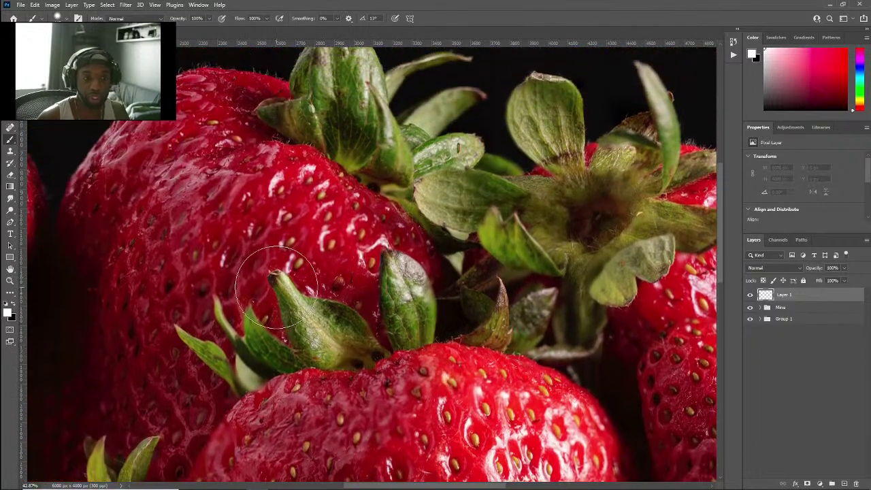
scroll(263, 291, "up", 3)
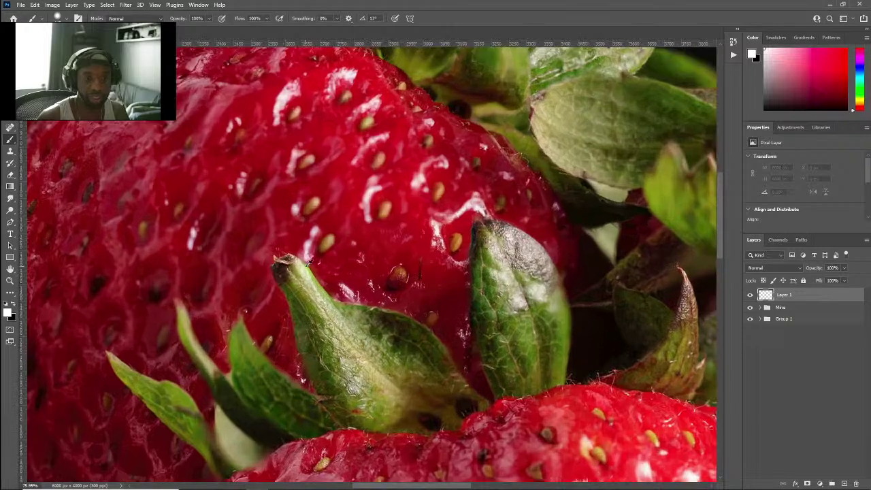
scroll(319, 286, "down", 1)
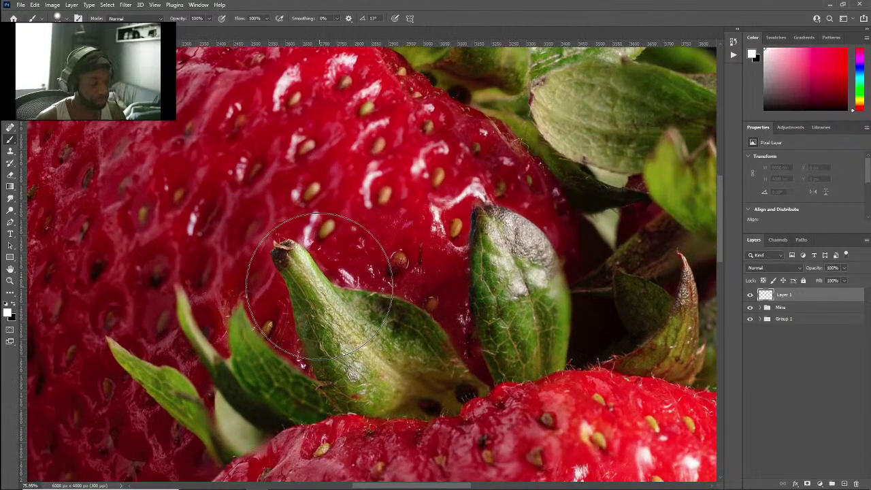
scroll(319, 286, "down", 4)
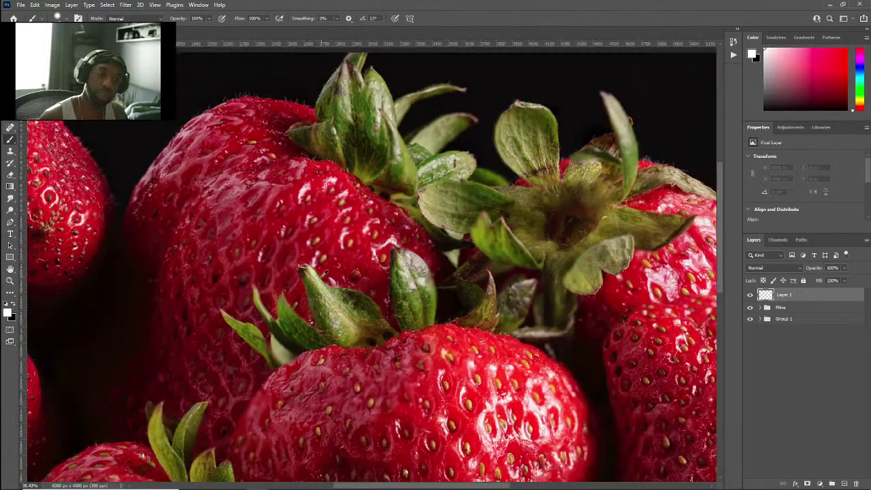
scroll(324, 273, "down", 1)
scroll(544, 249, "up", 3)
scroll(531, 224, "down", 3)
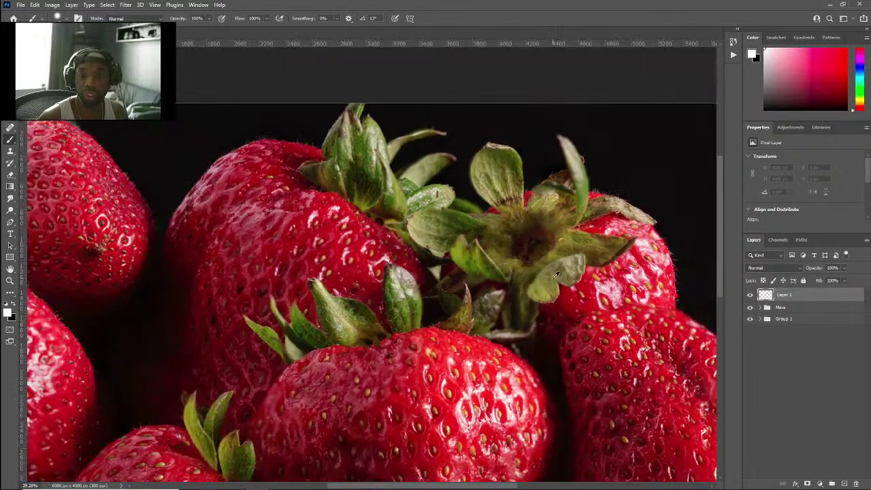
scroll(393, 101, "up", 1)
scroll(384, 160, "up", 2)
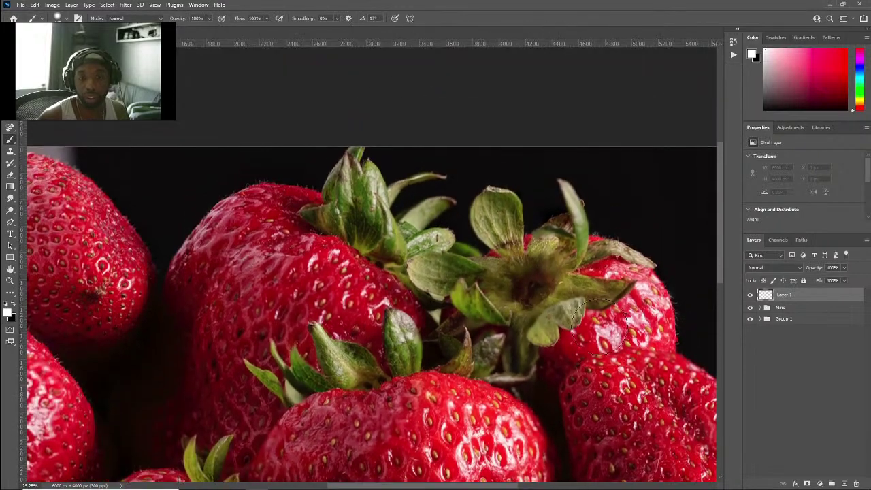
Step: Remove the small light speck beside the rear strawberry's stem cavity with the Spot Healing Brush on the new layer
scroll(573, 302, "up", 3)
scroll(574, 301, "up", 3)
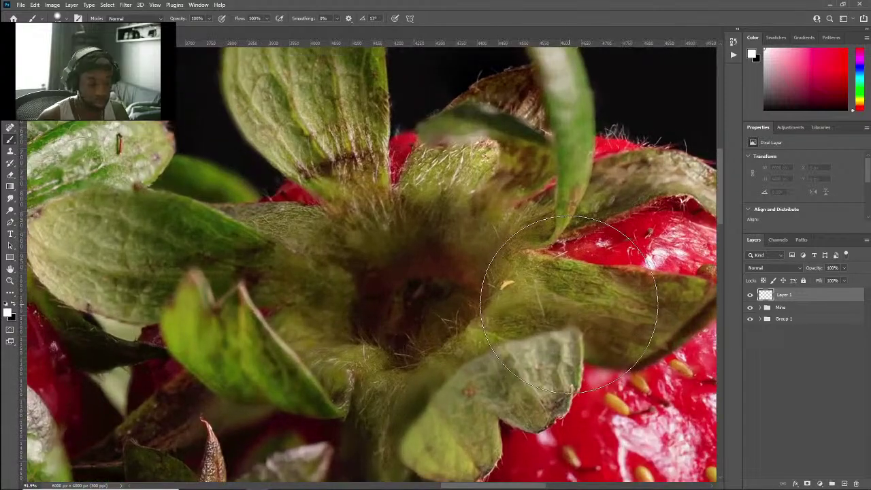
key("j")
left_click(509, 283)
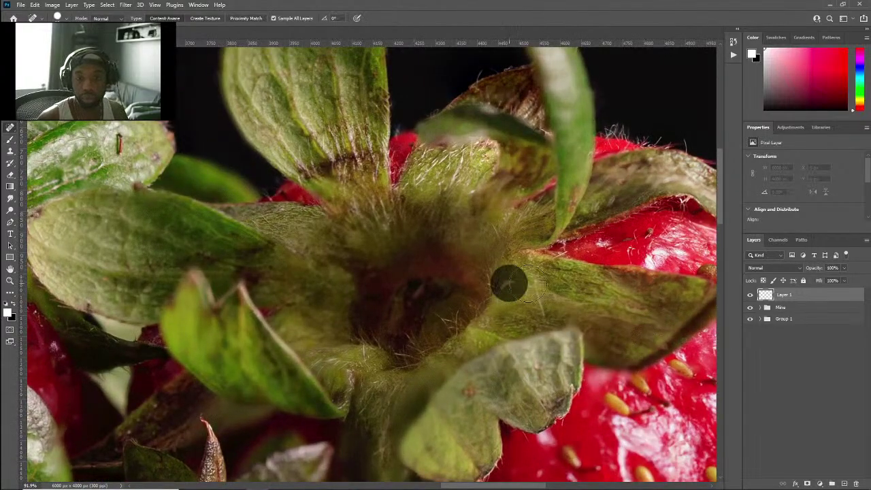
Step: Heal away the dark blemish on the upper-left strawberry with the Spot Healing Brush
scroll(523, 287, "down", 5)
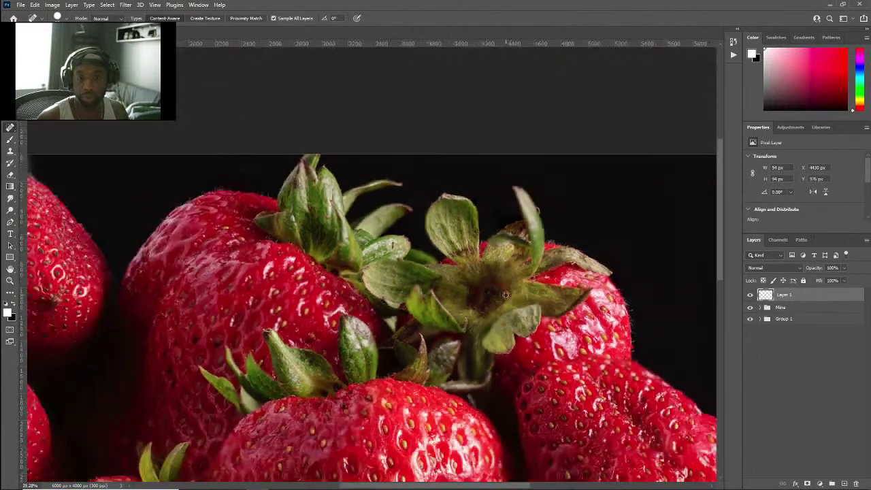
scroll(168, 266, "up", 5)
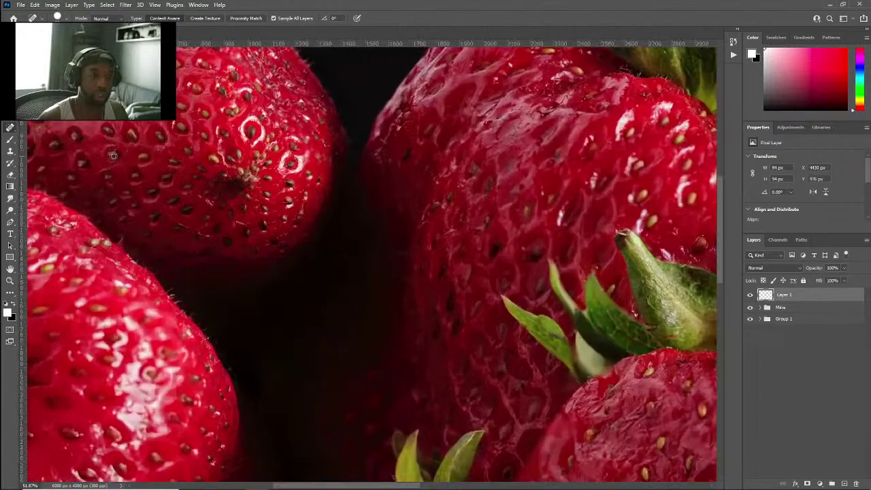
scroll(204, 197, "down", 5)
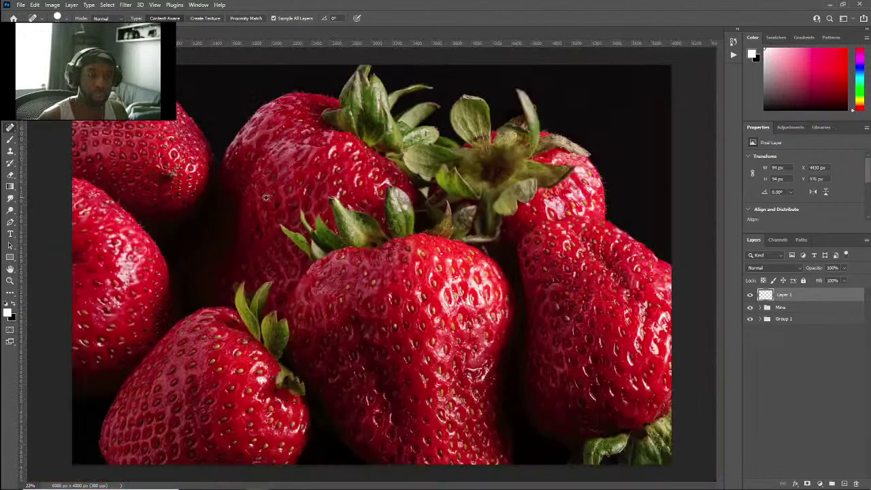
scroll(170, 189, "up", 1)
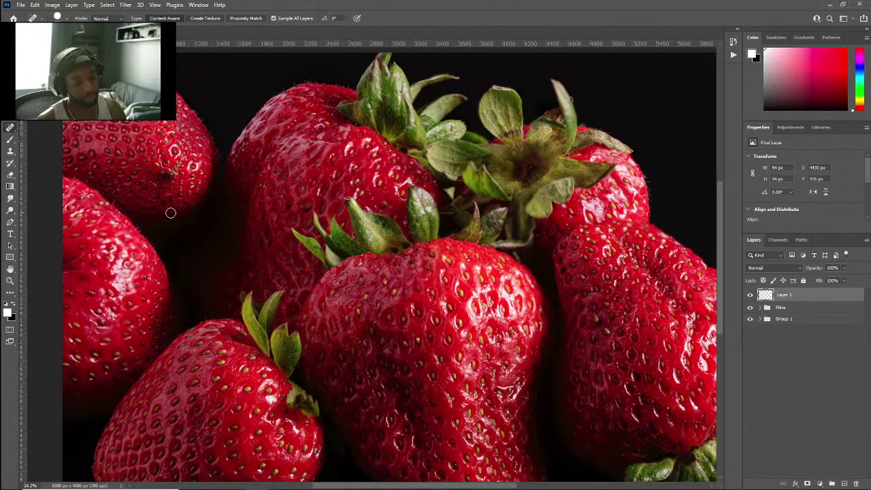
left_click_drag(161, 171, 169, 177)
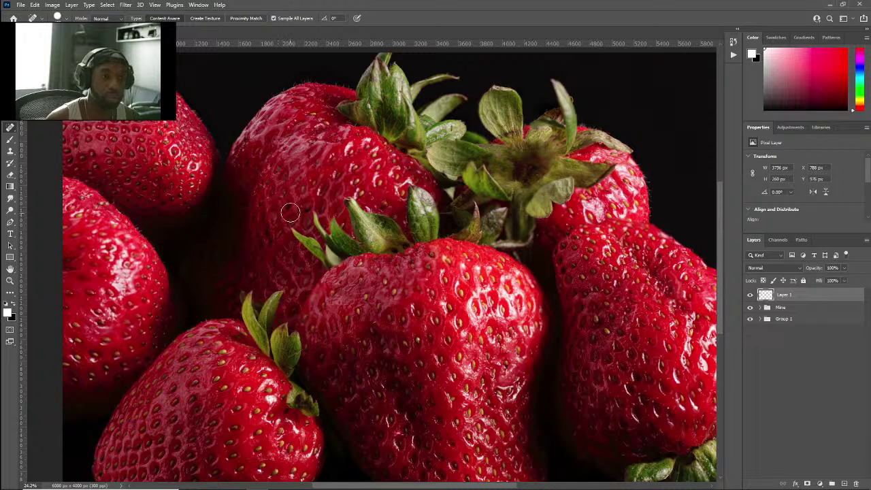
scroll(362, 189, "down", 3)
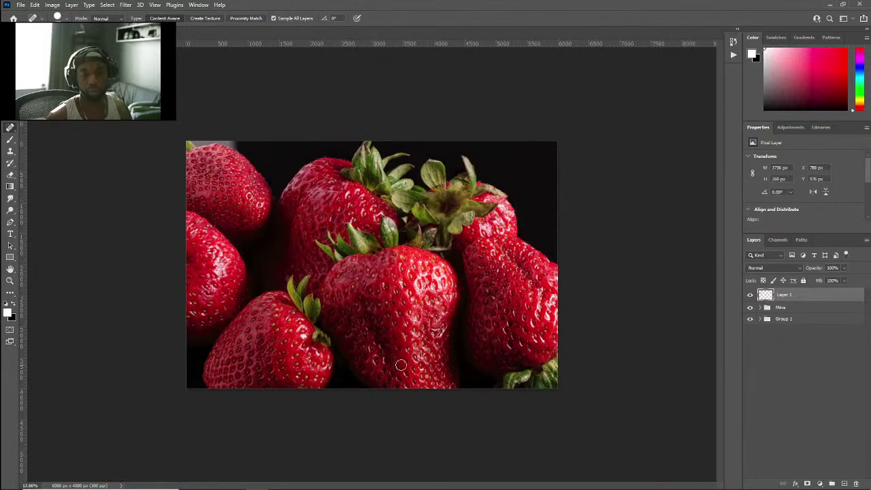
Step: Hide the Mine group, expand Group 1 and select its merged IMG_8864.CR2 layer
scroll(423, 352, "up", 2)
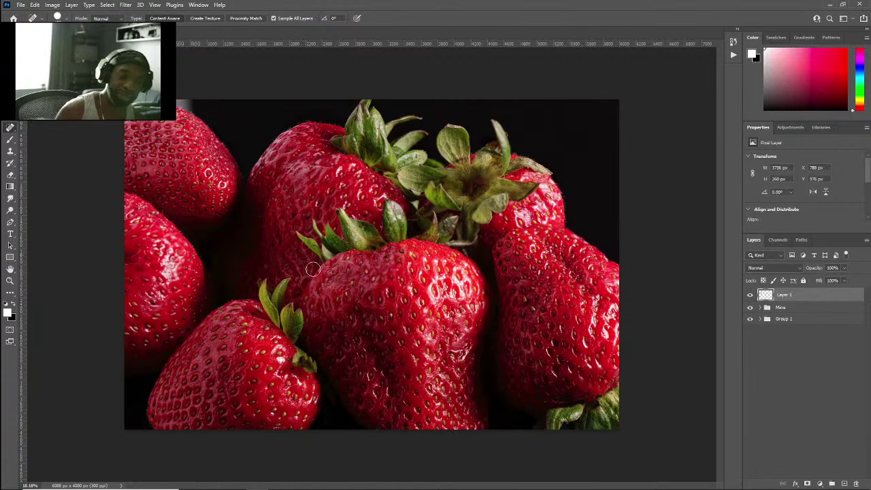
left_click(760, 308)
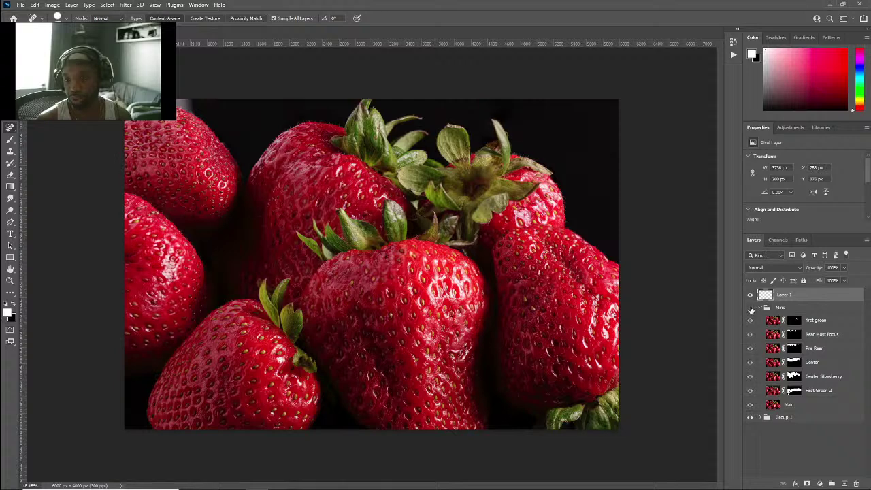
left_click(762, 416)
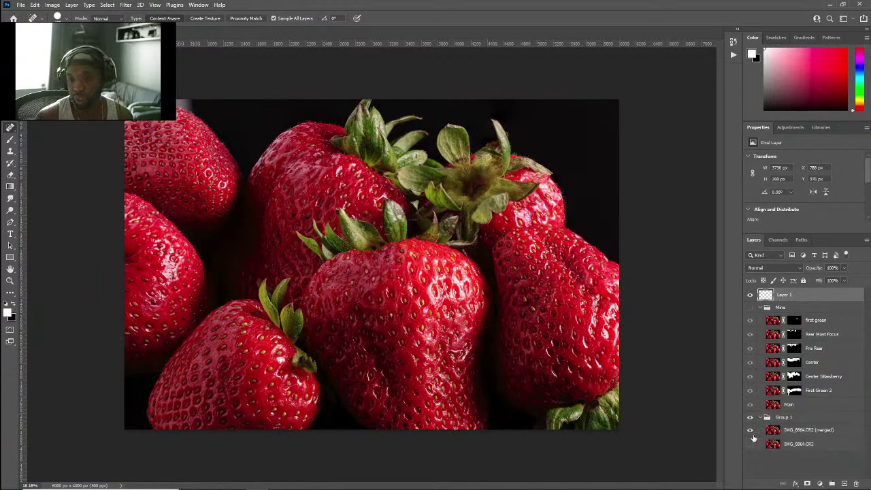
left_click(772, 433)
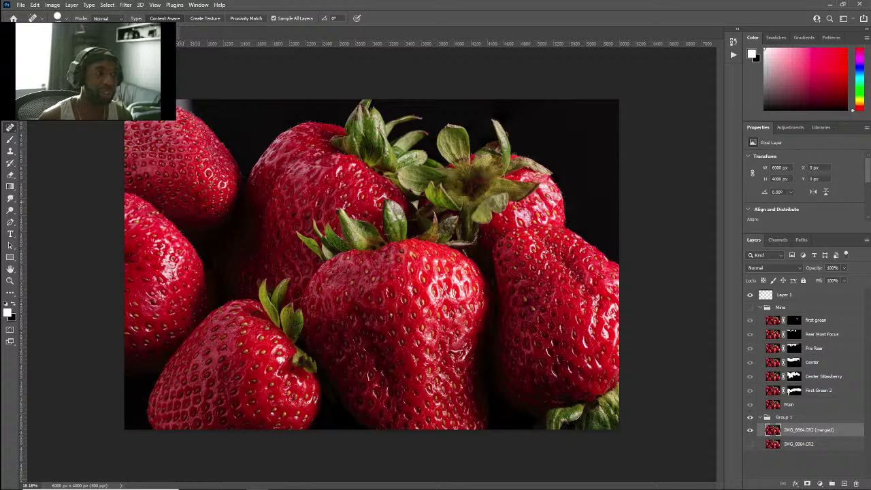
Step: Outline the large center strawberry on the merged layer with a closed Polygonal Lasso selection reaching past the image's lower edge
key("l")
left_click(320, 273)
left_click(350, 241)
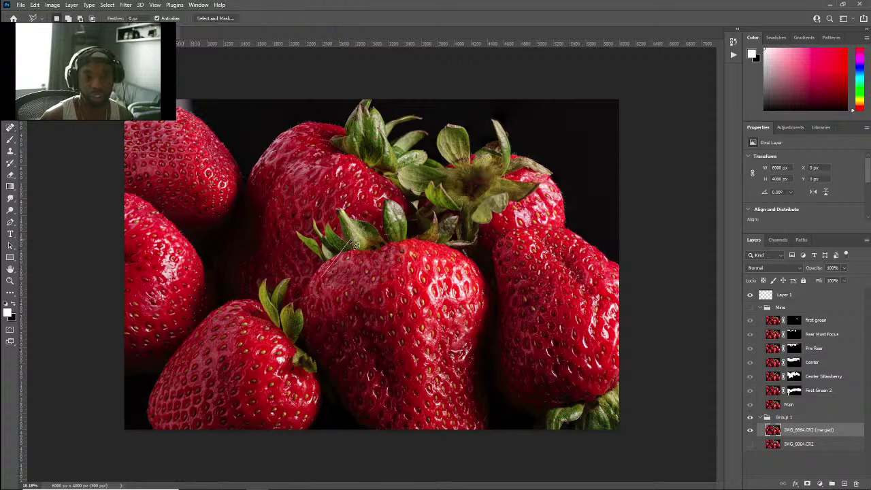
left_click(456, 235)
left_click(494, 262)
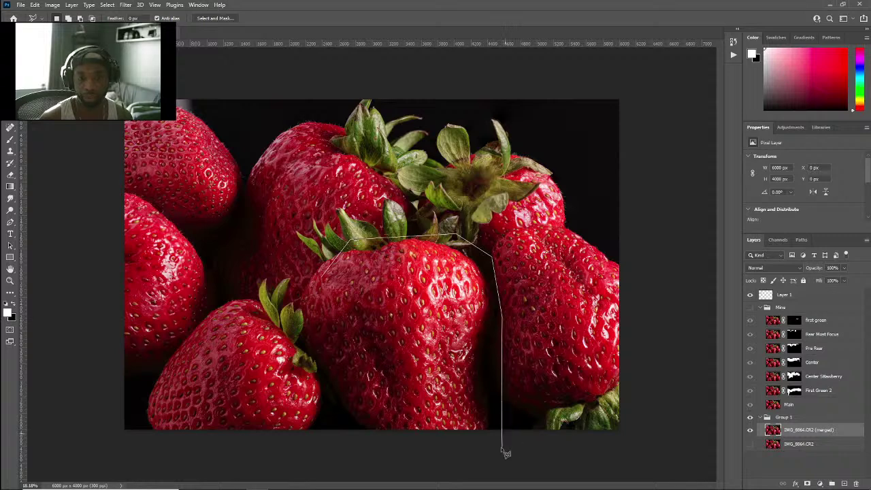
left_click(405, 450)
left_click(335, 416)
left_click(297, 362)
left_click(278, 300)
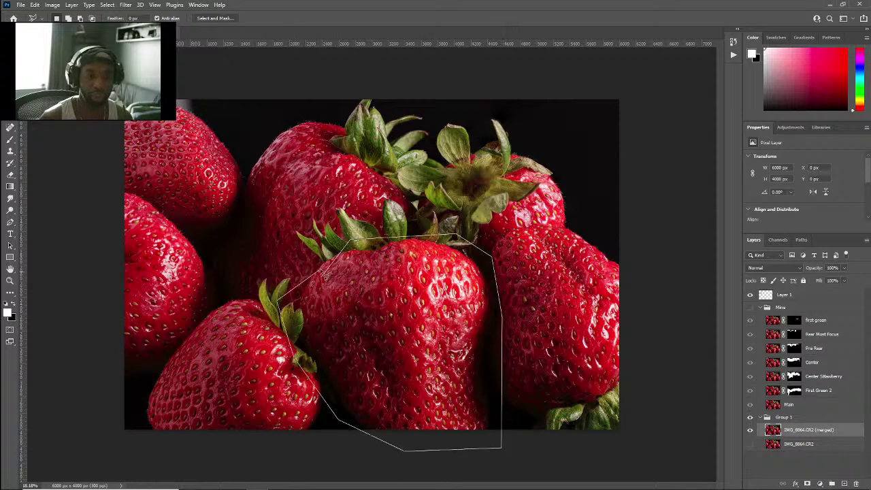
left_click(321, 277)
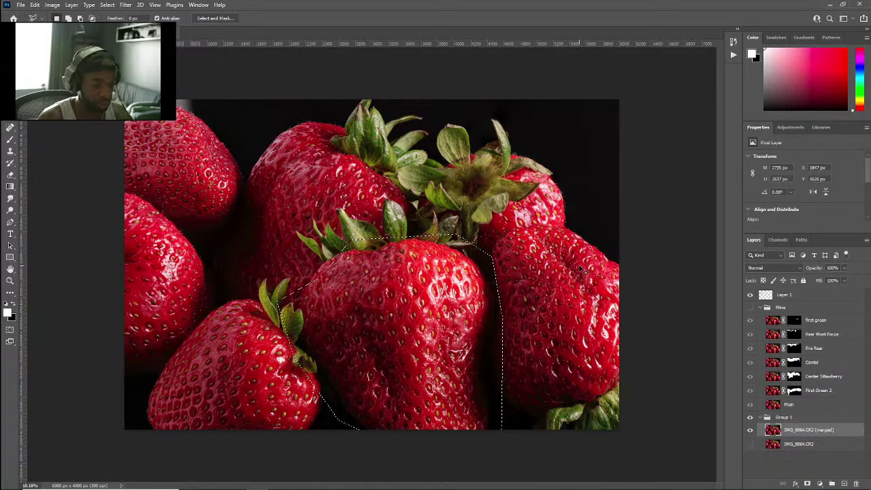
Step: Try deleting everything outside the center strawberry outline on the merged layer, and restore both the pixels and the original selection
key("ctrl+shift+i")
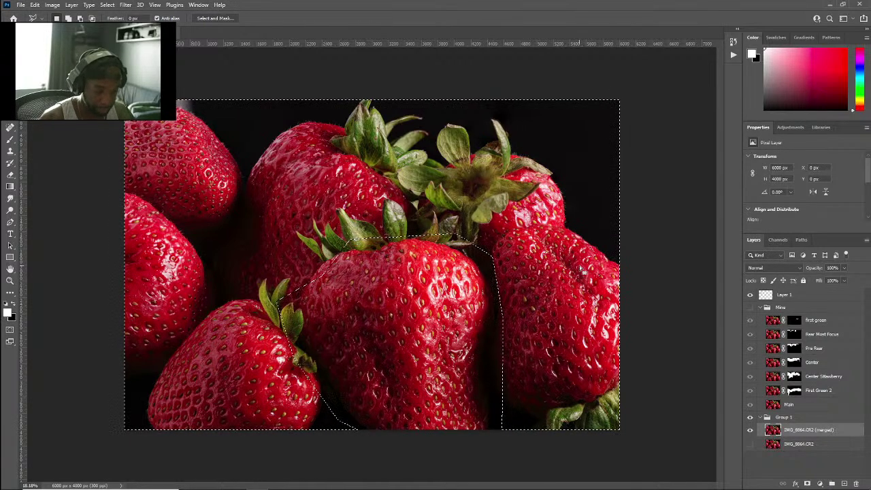
key("Delete")
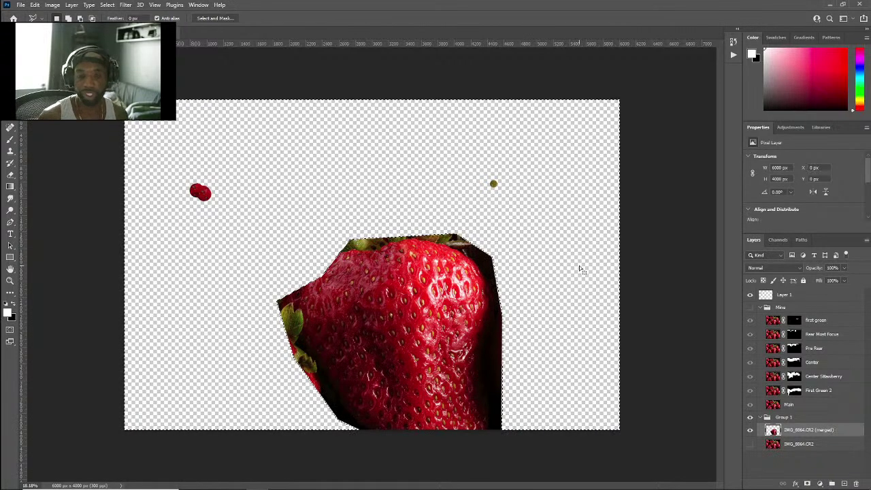
key("ctrl+z")
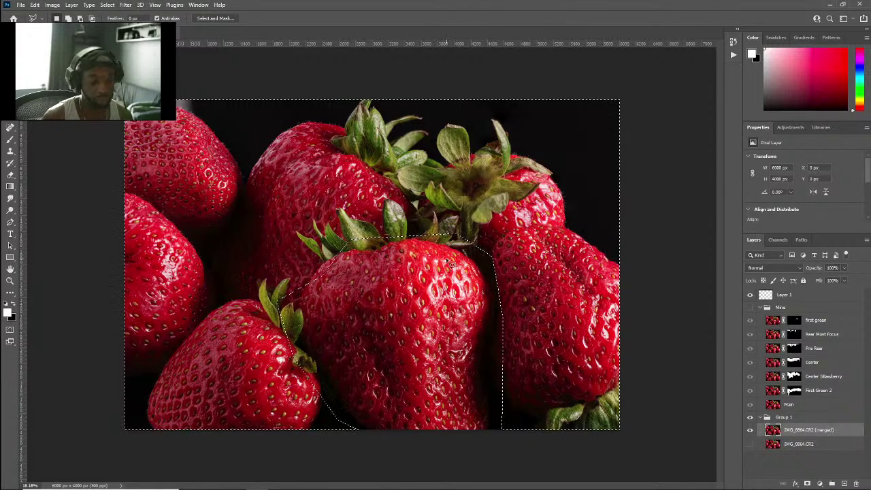
key("ctrl+shift+i")
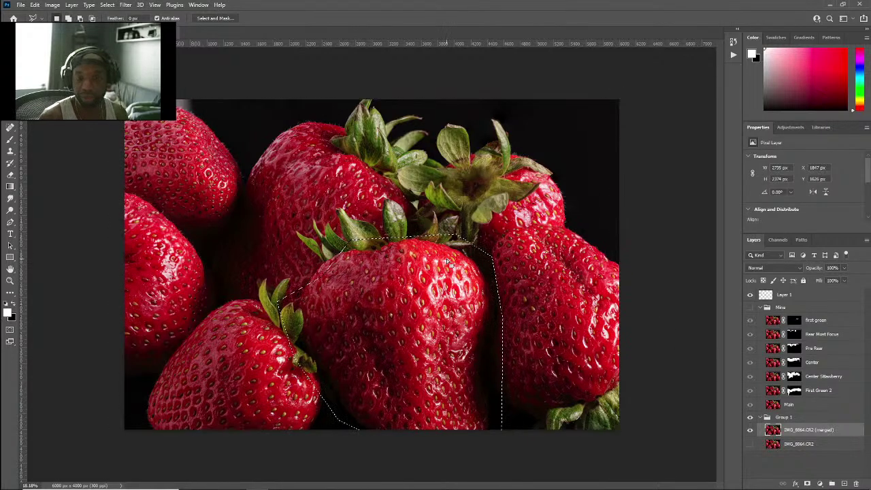
Step: Try masking the merged layer to the strawberry selection and brushing surrounding areas back in on the mask, and undo it all
left_click(808, 484)
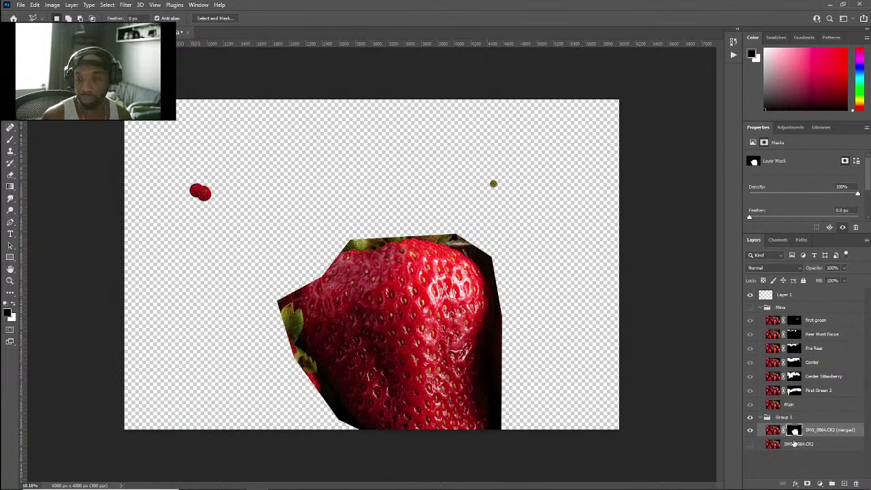
left_click(13, 138)
mouse_move(435, 243)
left_mouse_down()
mouse_move(469, 235)
mouse_move(454, 253)
mouse_move(424, 236)
mouse_move(437, 219)
mouse_move(369, 209)
mouse_move(330, 235)
mouse_move(321, 211)
mouse_move(286, 265)
mouse_move(286, 280)
mouse_move(317, 307)
mouse_move(288, 292)
mouse_move(285, 331)
mouse_move(319, 416)
mouse_move(323, 405)
mouse_move(375, 430)
mouse_move(445, 445)
mouse_move(496, 404)
mouse_move(495, 325)
mouse_move(480, 275)
mouse_move(519, 439)
mouse_move(506, 403)
mouse_move(494, 391)
mouse_move(490, 398)
mouse_move(463, 274)
mouse_move(480, 256)
mouse_move(489, 274)
mouse_move(461, 197)
mouse_move(428, 190)
mouse_move(312, 200)
mouse_move(397, 178)
mouse_move(400, 189)
mouse_move(388, 182)
mouse_move(387, 194)
mouse_move(442, 218)
mouse_move(408, 225)
left_mouse_up()
key("x")
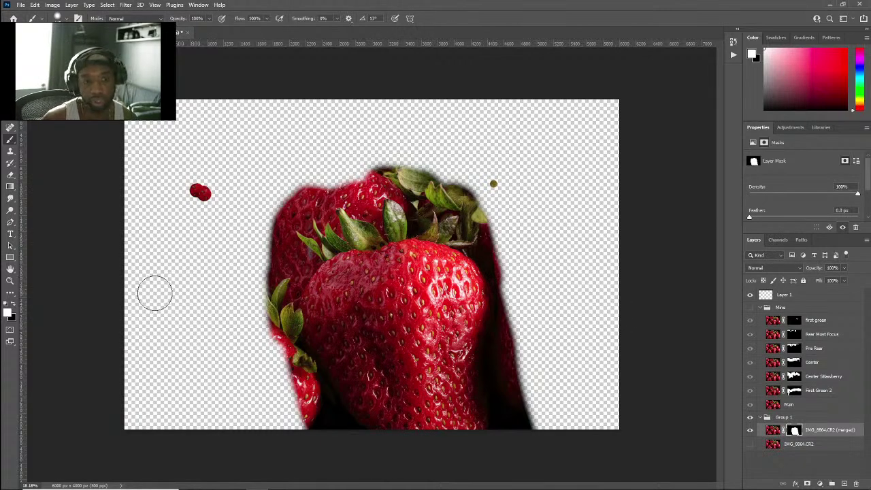
key("ctrl+z")
key("ctrl+z")
key("ctrl+z")
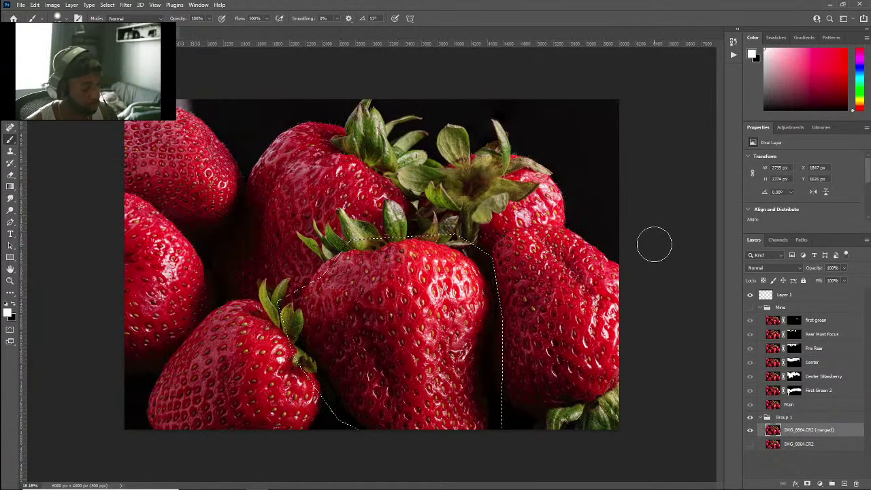
Step: Clear the strawberry selection, hide Group 1 and show the Mine group again
key("ctrl+shift+i")
key("ctrl+shift+i")
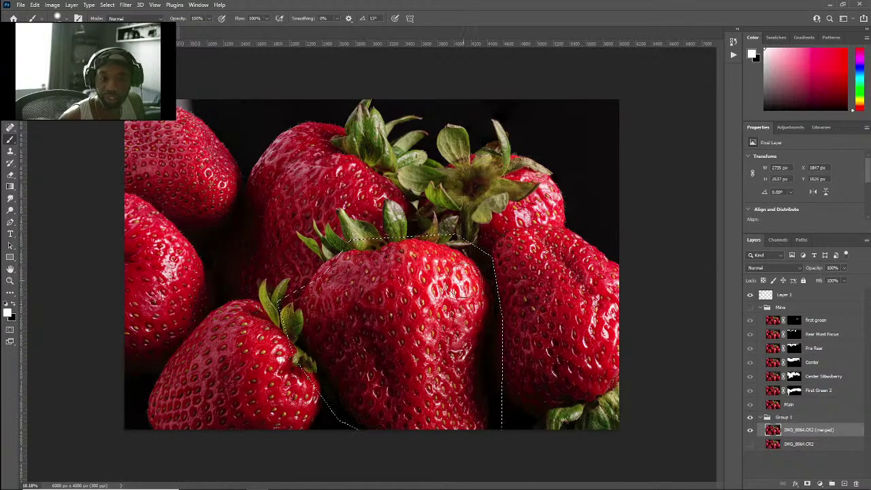
key("ctrl+d")
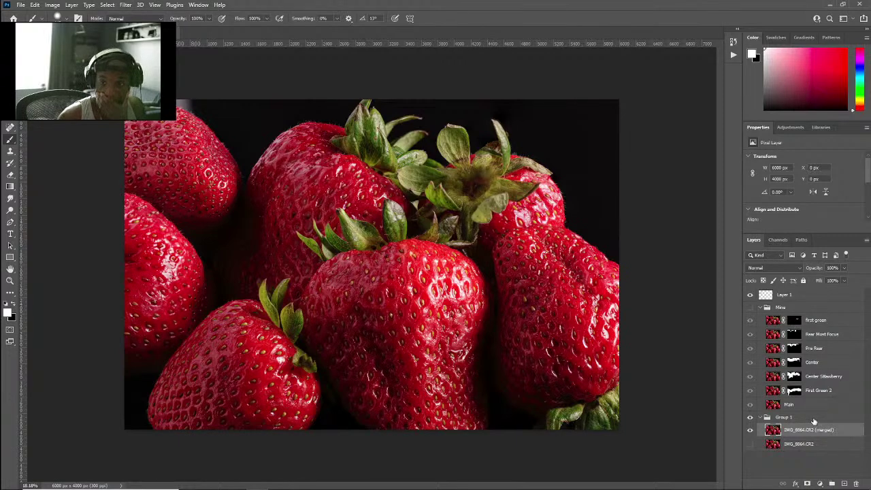
left_click(755, 310)
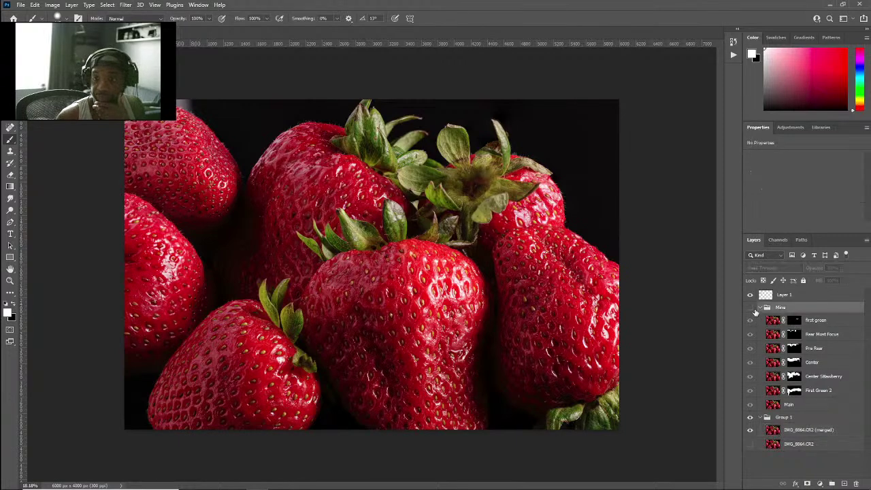
left_click(751, 417)
left_click(749, 309)
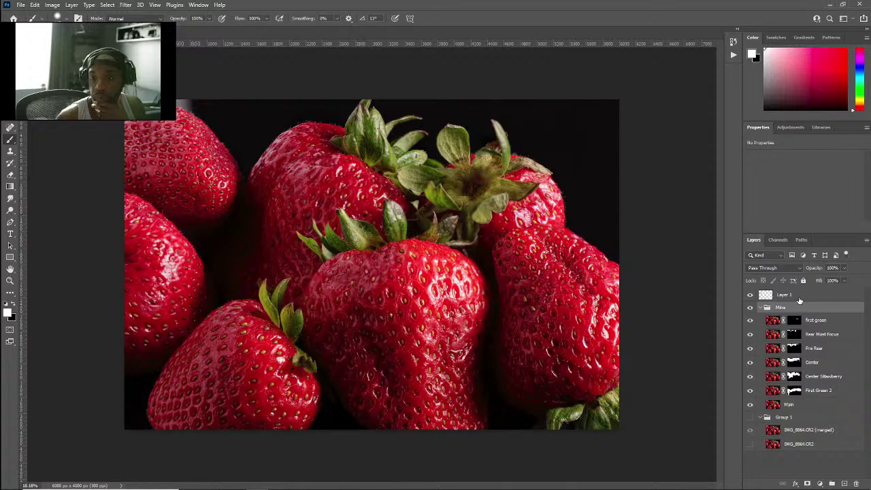
Step: Add a Solid Color fill layer above Layer 1 in red d00101, blended as Soft Light at 66% opacity
left_click(800, 297)
left_click(820, 483)
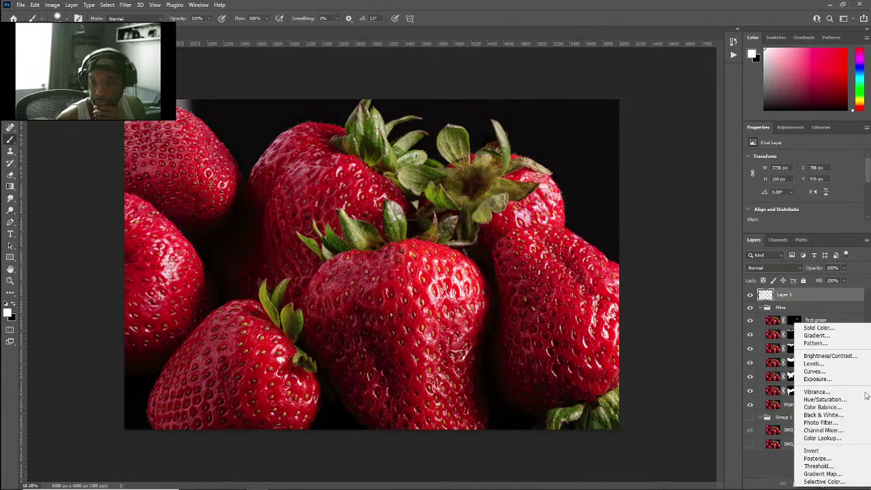
left_click(841, 329)
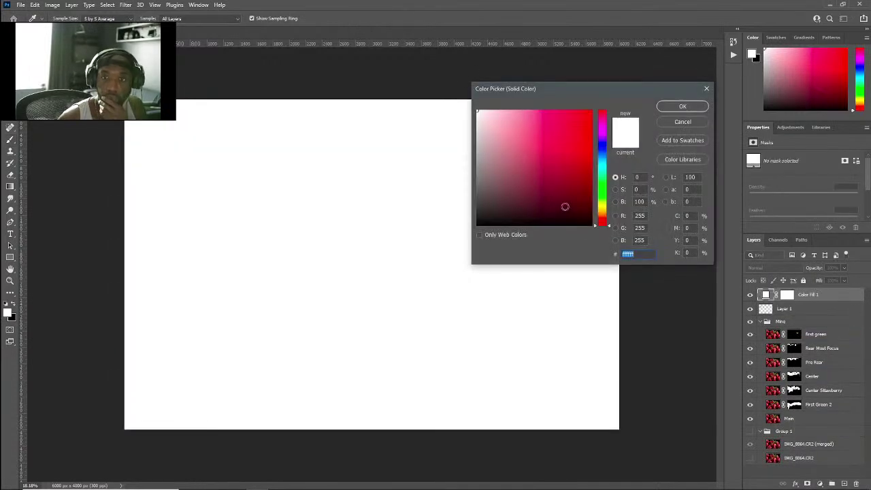
type("d00101")
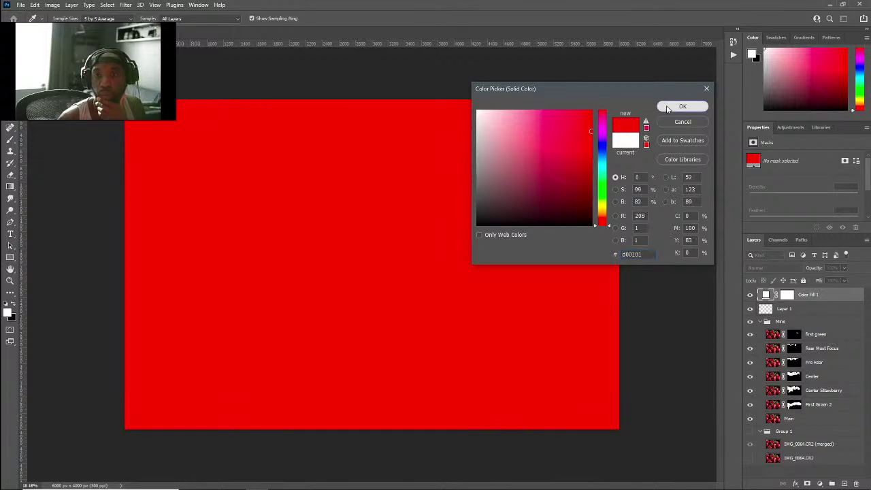
left_click(681, 107)
left_click(800, 267)
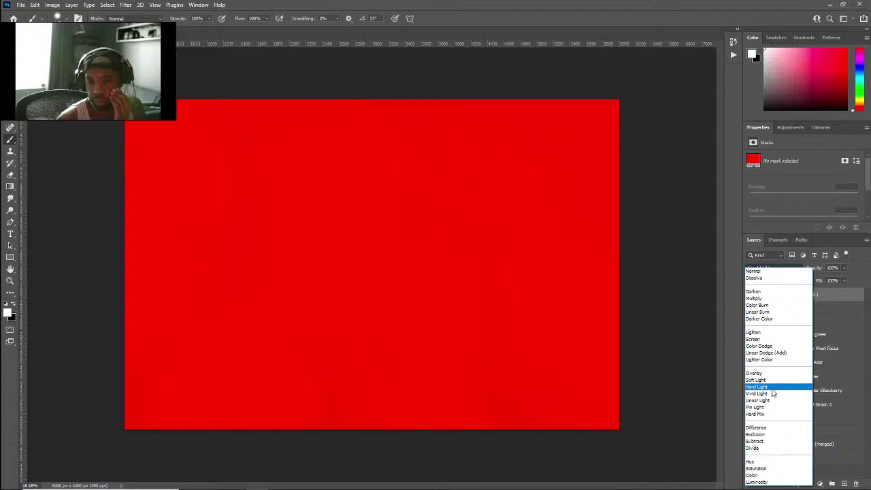
left_click(774, 379)
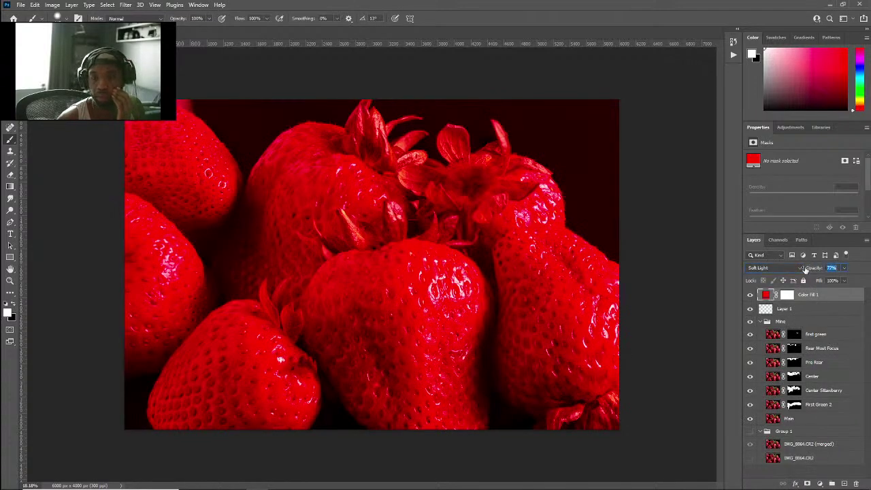
Step: Change the fill layer's color to a strong green with a hue of 110°
double_click(766, 294)
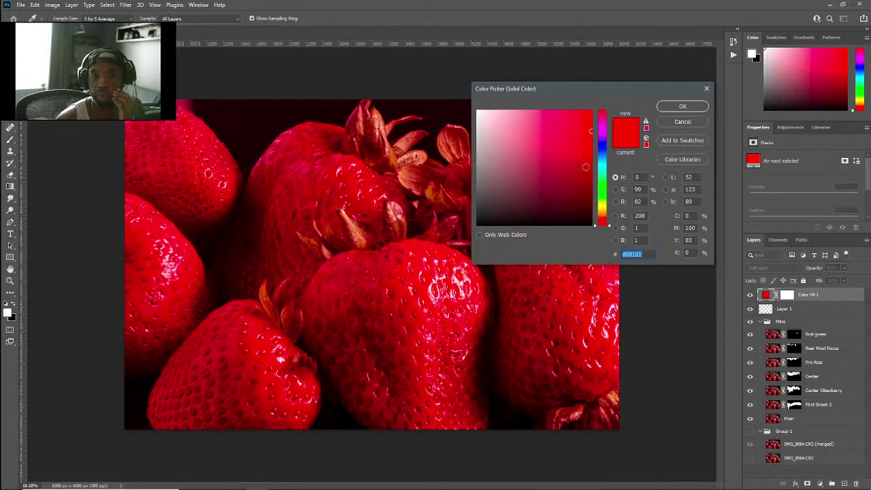
left_click_drag(602, 200, 603, 193)
left_click(586, 139)
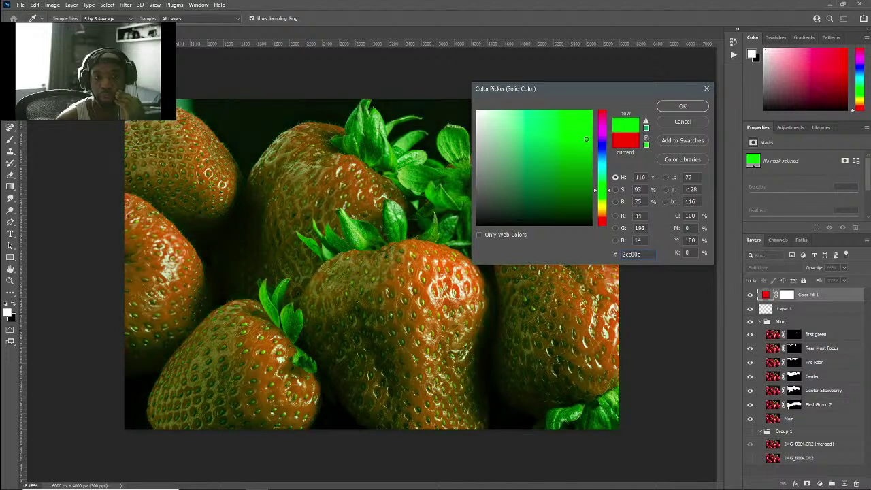
mouse_move(588, 141)
left_mouse_down()
mouse_move(570, 167)
mouse_move(574, 156)
left_mouse_up()
left_click(684, 107)
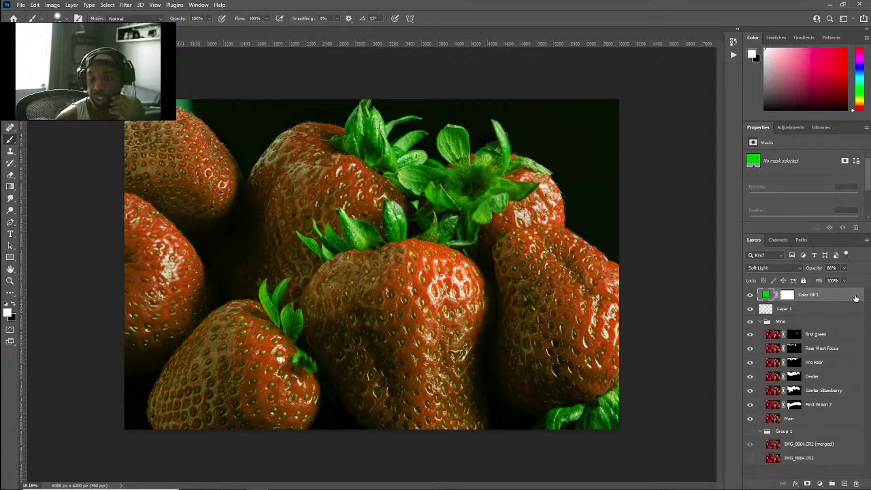
Step: Invert the green fill layer's mask to black to hide the tint across the whole photo
left_click(825, 483)
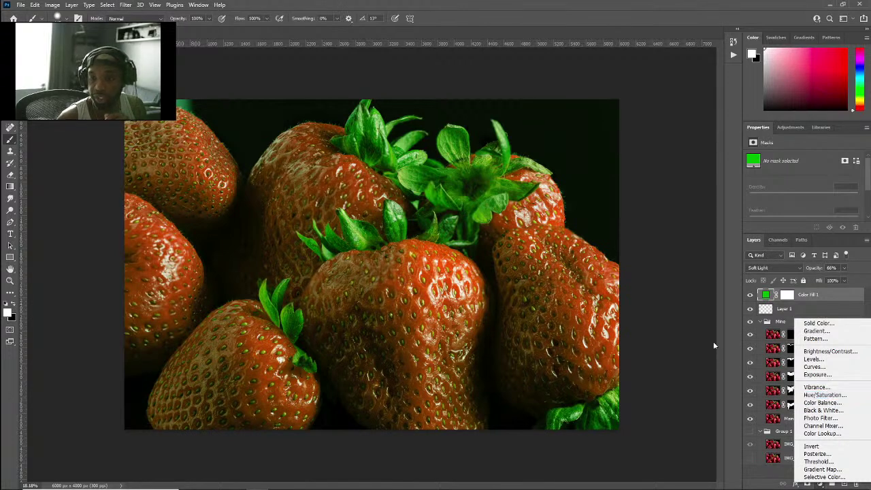
left_click(817, 291)
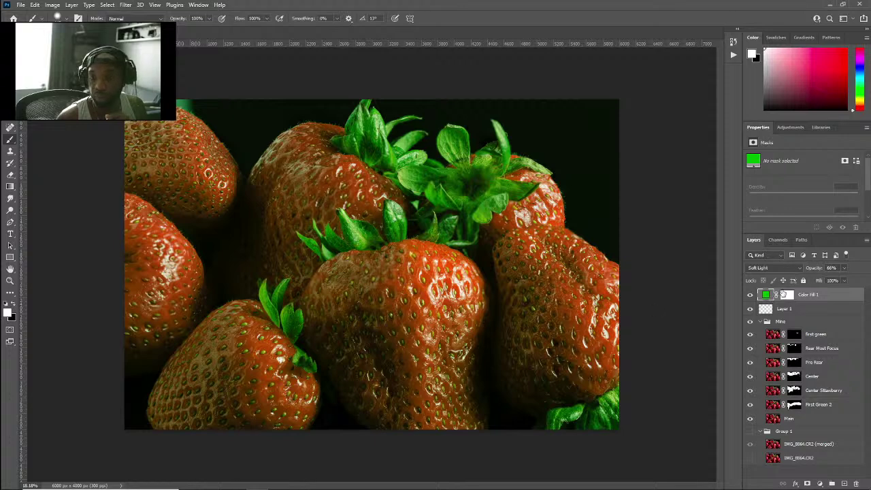
left_click(787, 294)
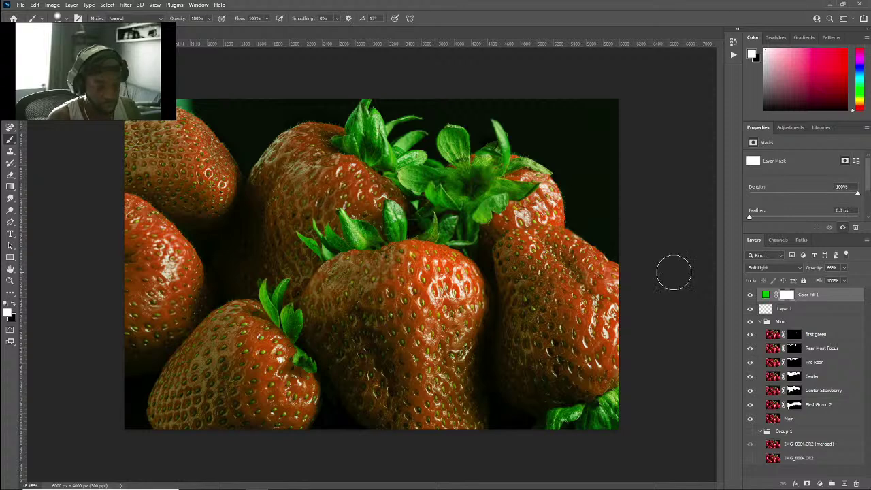
key("ctrl+i")
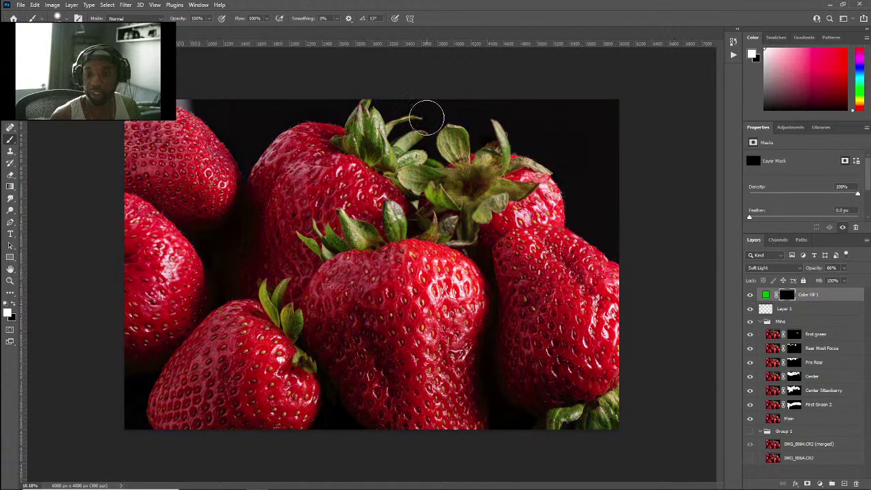
Step: Paint white on the fill mask over the leaves of the rear, center and lower-left strawberries to tint them green
scroll(441, 192, "up", 2)
scroll(441, 191, "up", 1)
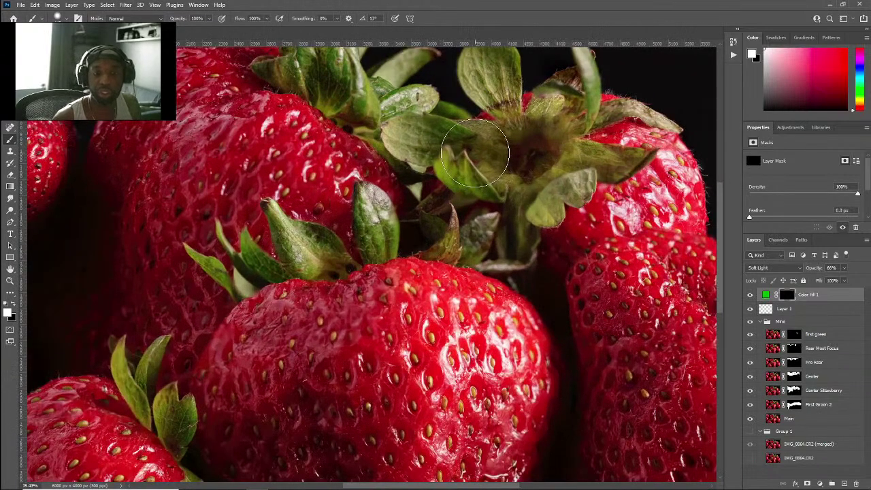
mouse_move(476, 156)
left_mouse_down("alt")
mouse_move(500, 155)
mouse_move(488, 160)
mouse_move(497, 151)
mouse_move(435, 142)
mouse_move(512, 131)
mouse_move(413, 136)
mouse_move(421, 133)
mouse_move(417, 147)
mouse_move(465, 170)
mouse_move(550, 189)
mouse_move(538, 201)
mouse_move(618, 154)
mouse_move(607, 135)
mouse_move(549, 127)
mouse_move(509, 99)
mouse_move(490, 71)
mouse_move(516, 133)
mouse_move(441, 166)
mouse_move(486, 181)
mouse_move(443, 239)
mouse_move(479, 233)
mouse_move(468, 245)
mouse_move(494, 253)
mouse_move(390, 245)
mouse_move(375, 203)
mouse_move(372, 220)
mouse_move(302, 250)
mouse_move(311, 237)
mouse_move(280, 218)
mouse_move(205, 263)
mouse_move(212, 268)
mouse_move(118, 365)
mouse_move(156, 359)
mouse_move(175, 384)
mouse_move(160, 401)
mouse_move(175, 427)
left_mouse_up("alt")
key("x")
key("x")
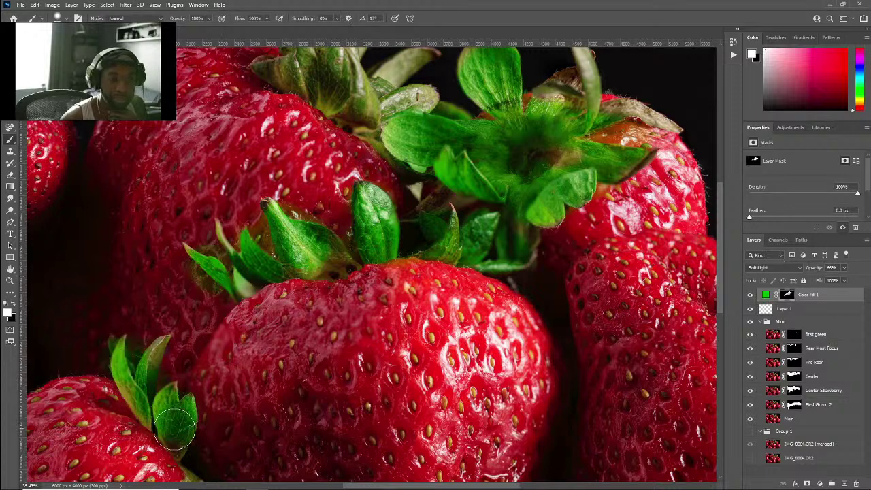
Step: Paint the green tint onto the leaves of the large strawberry behind the center one
scroll(400, 319, "up", 2)
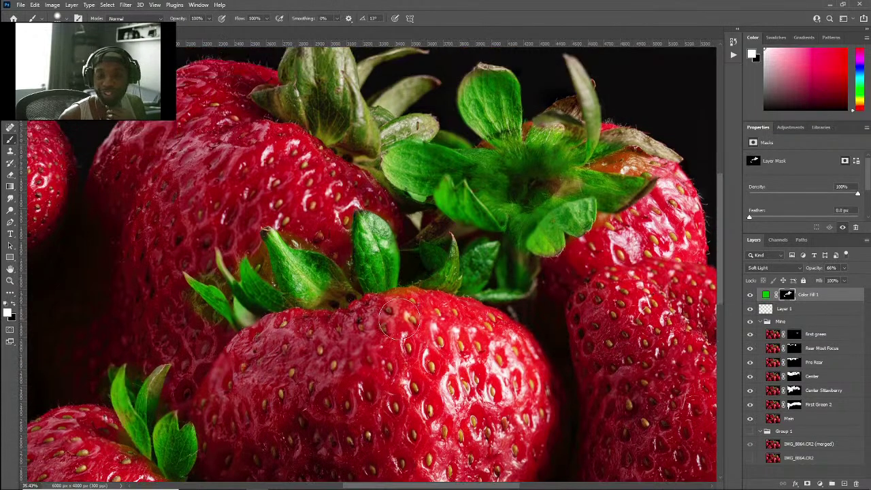
scroll(399, 319, "up", 5)
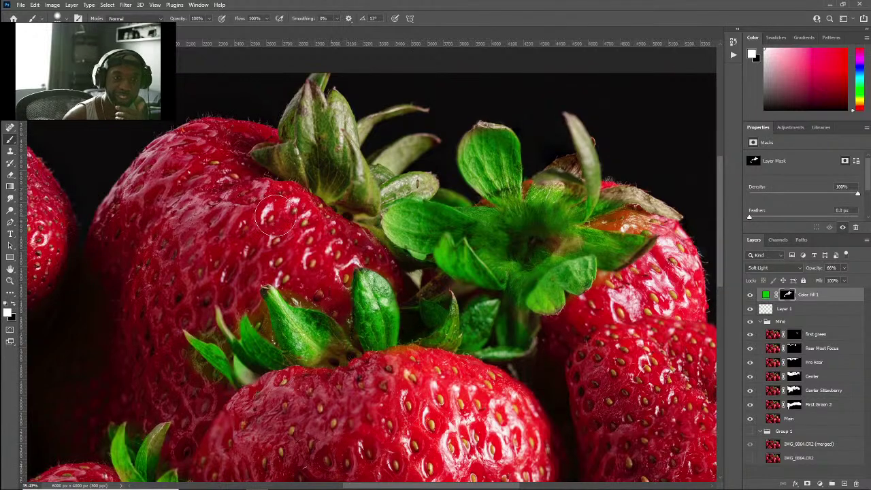
mouse_move(344, 187)
left_mouse_down()
mouse_move(293, 159)
mouse_move(322, 104)
mouse_move(302, 112)
mouse_move(336, 151)
mouse_move(342, 176)
mouse_move(355, 156)
mouse_move(392, 166)
mouse_move(352, 139)
mouse_move(363, 126)
mouse_move(394, 141)
mouse_move(370, 191)
mouse_move(454, 186)
left_mouse_up()
Step: Add a Curves adjustment layer above the green fill and enlarge the properties area to show the full curve graph
mouse_move(815, 486)
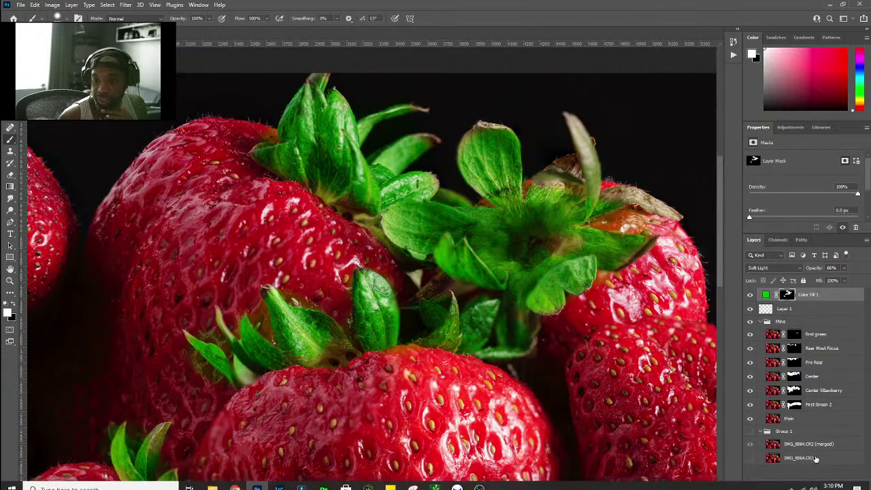
left_click(814, 484)
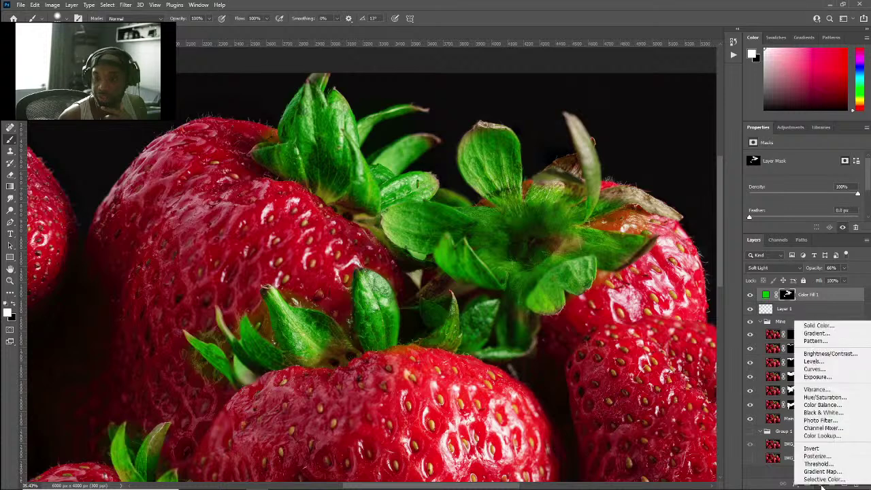
left_click(843, 369)
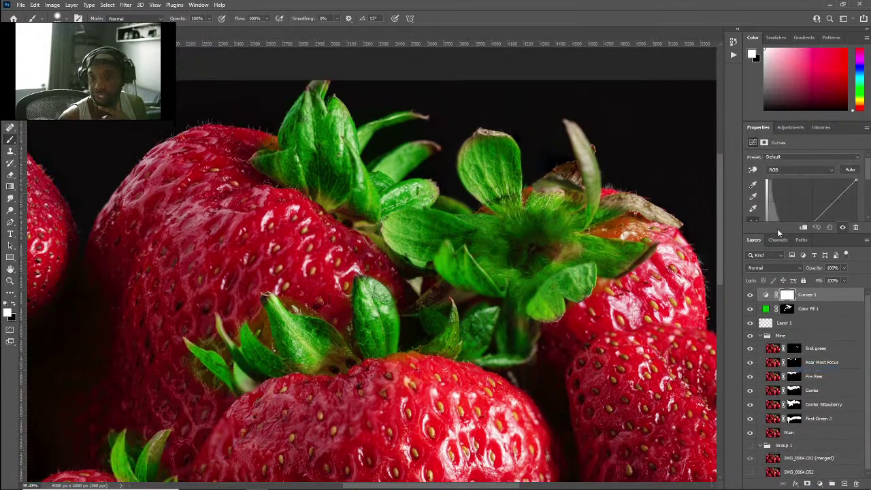
left_click_drag(777, 231, 780, 332)
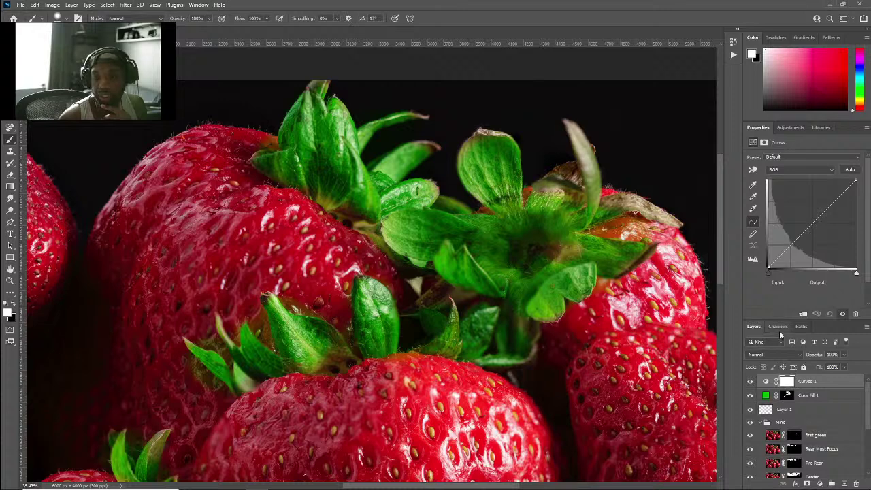
Step: Shape the RGB curve into an S by raising the highlights and placing a shadow point at input 84, output 88
left_click(787, 382)
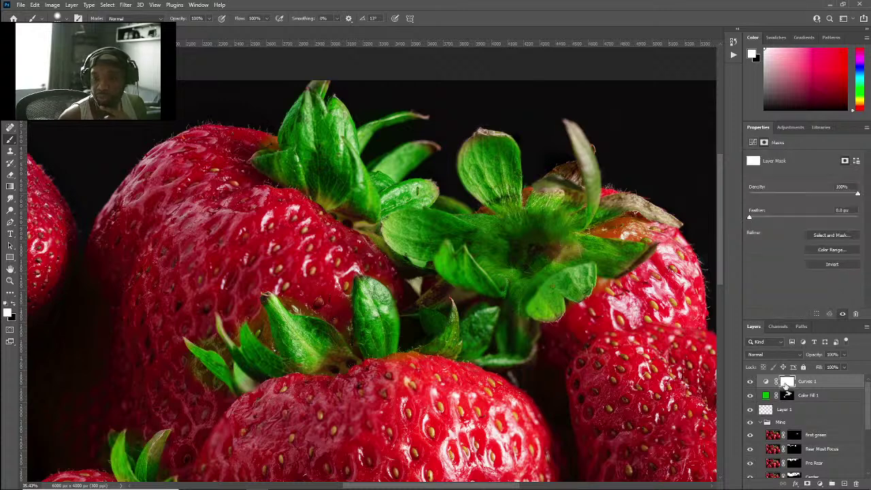
left_click(767, 383)
left_click_drag(821, 195, 824, 198)
left_click_drag(794, 233, 797, 238)
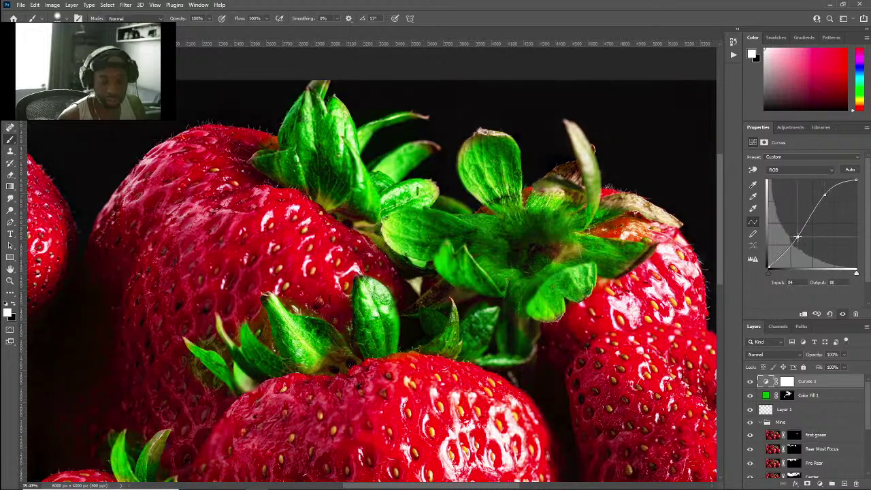
Step: Invert the Curves 1 mask to black and paint white over the strawberry leaves to limit the contrast to them
scroll(558, 217, "down", 3)
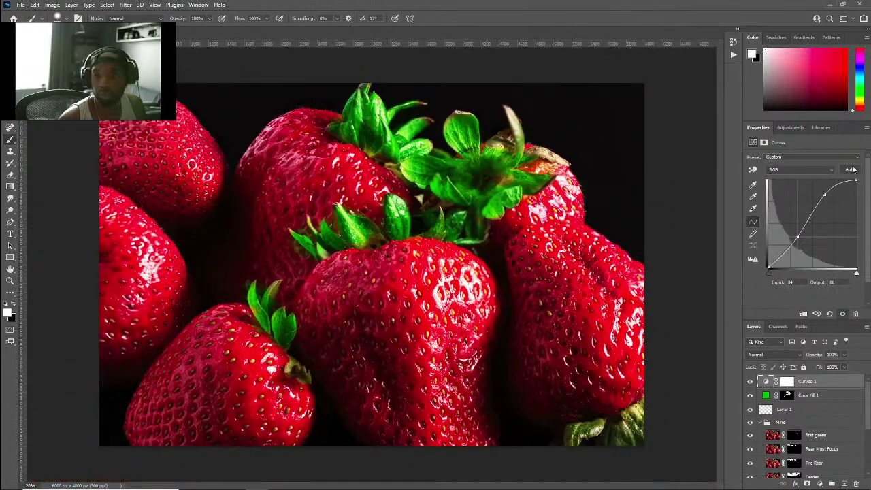
left_click(787, 382)
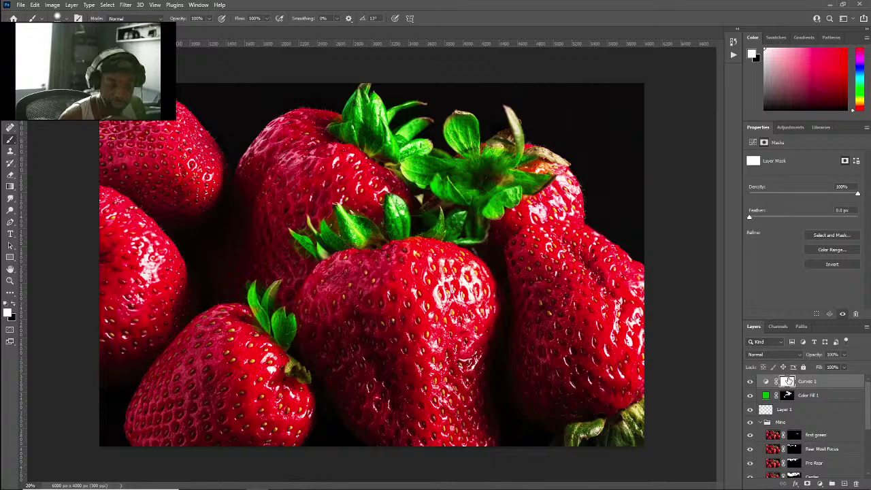
key("ctrl+i")
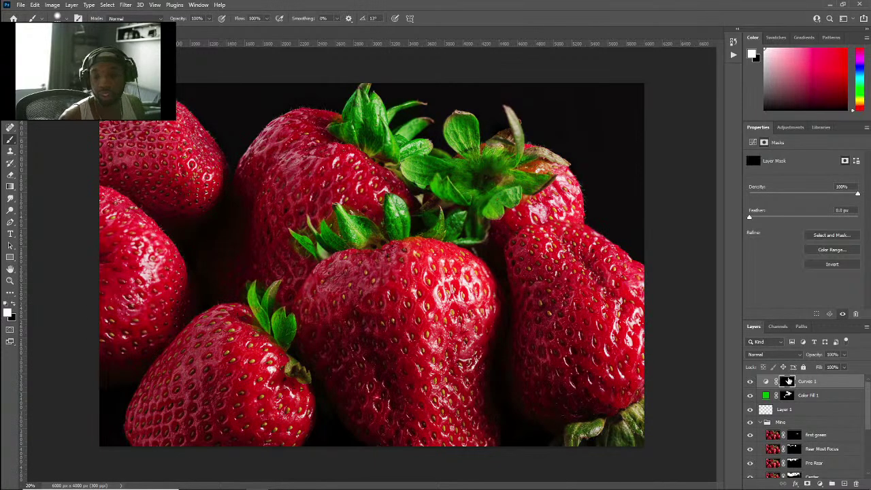
mouse_move(365, 142)
left_mouse_down()
mouse_move(348, 117)
mouse_move(366, 93)
mouse_move(381, 143)
mouse_move(397, 150)
mouse_move(426, 123)
mouse_move(413, 107)
mouse_move(425, 148)
mouse_move(452, 179)
mouse_move(477, 166)
mouse_move(449, 119)
mouse_move(512, 128)
mouse_move(530, 148)
mouse_move(518, 184)
mouse_move(430, 219)
mouse_move(473, 236)
mouse_move(393, 222)
mouse_move(402, 226)
mouse_move(353, 229)
mouse_move(344, 247)
mouse_move(307, 233)
mouse_move(317, 251)
mouse_move(260, 311)
mouse_move(256, 300)
mouse_move(283, 334)
mouse_move(274, 317)
left_mouse_up()
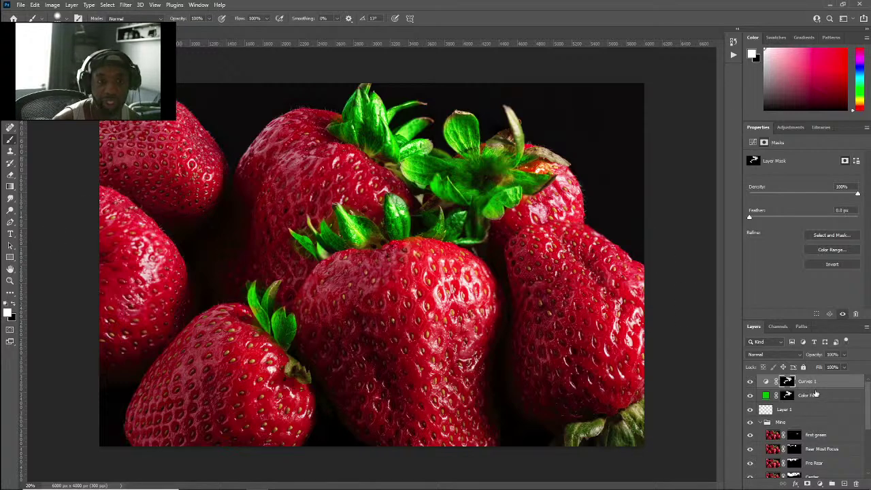
Step: Hide the Curves 1 and Color Fill 1 layers and compare the collapsed Mine group with Group 1
left_click(750, 381)
left_click(750, 397)
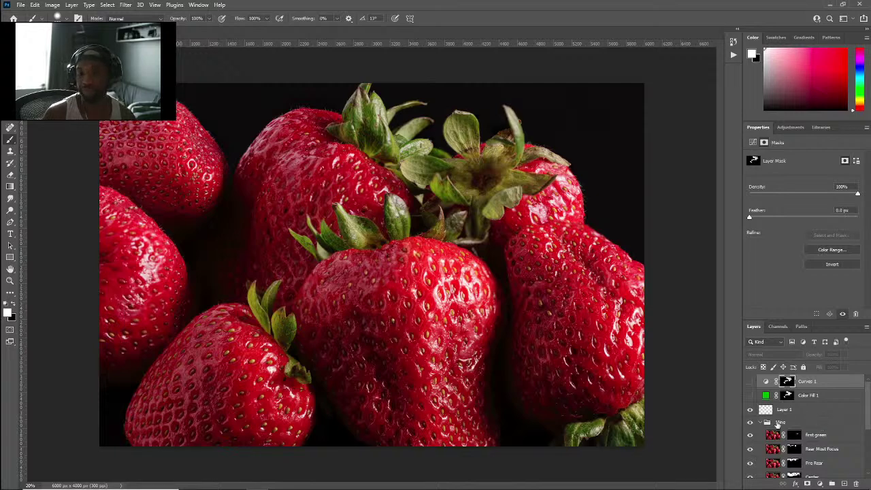
left_click(761, 423)
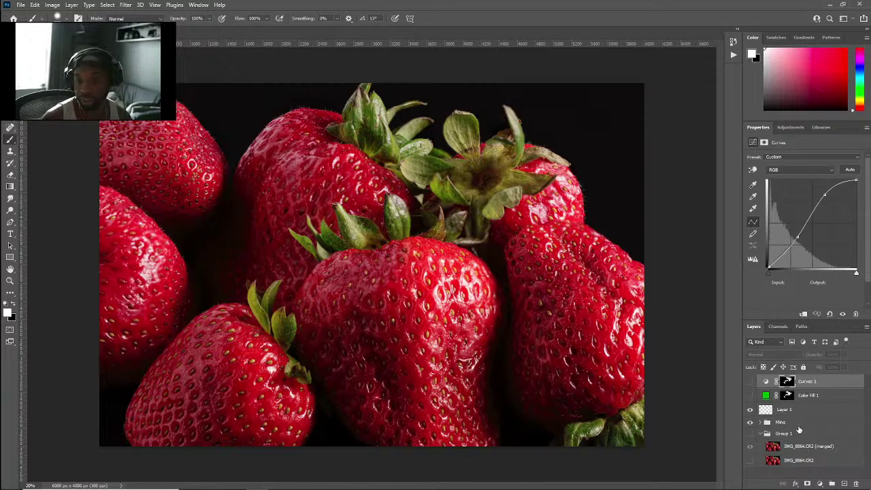
left_click(761, 434)
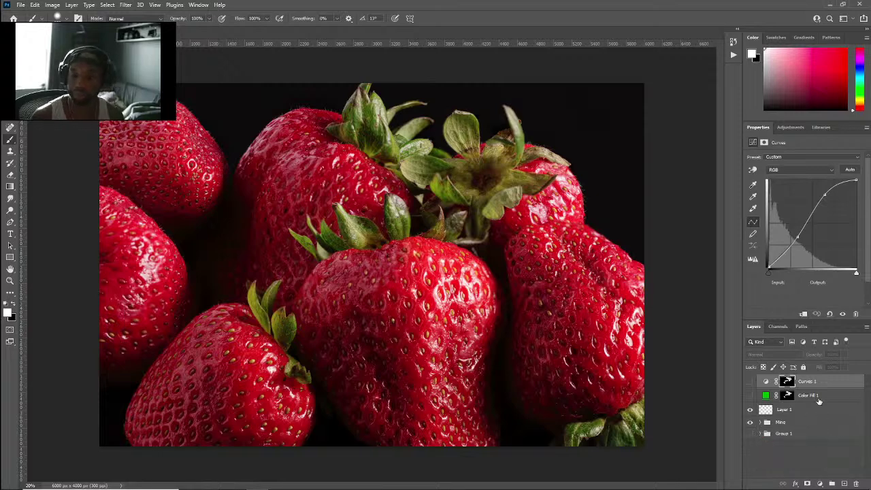
left_click(751, 425)
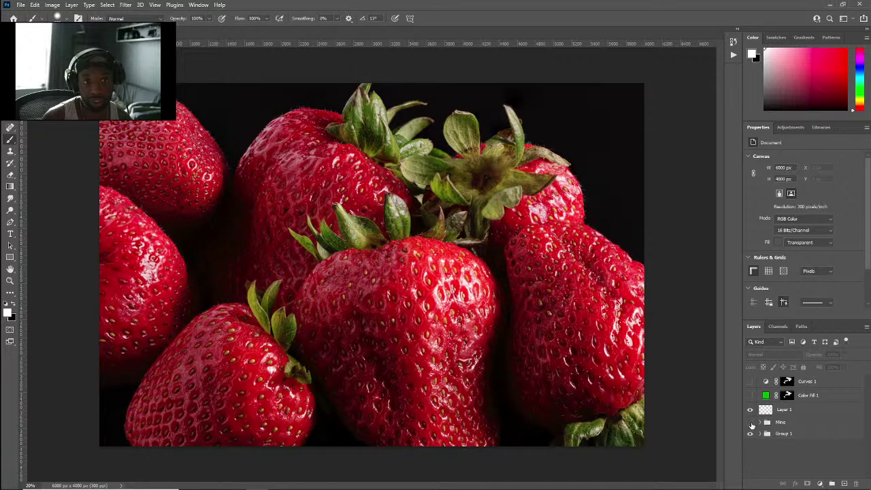
left_click(34, 5)
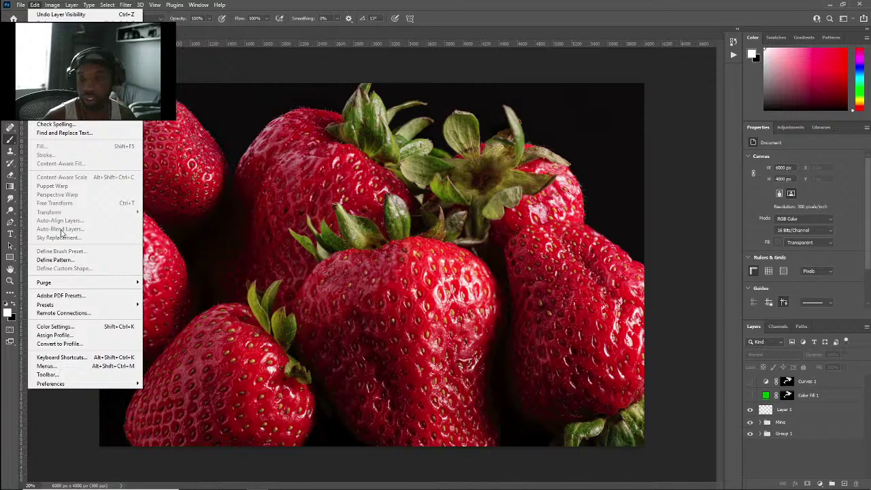
left_click(834, 395)
left_click(835, 394)
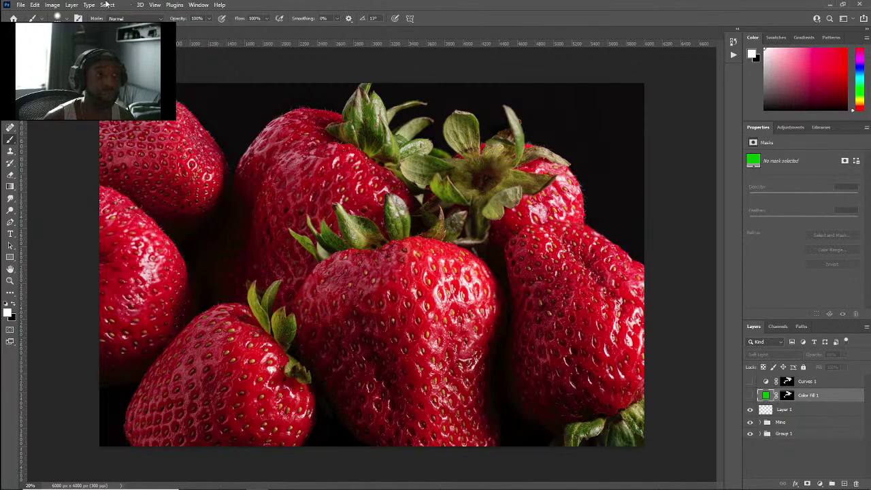
left_click(35, 5)
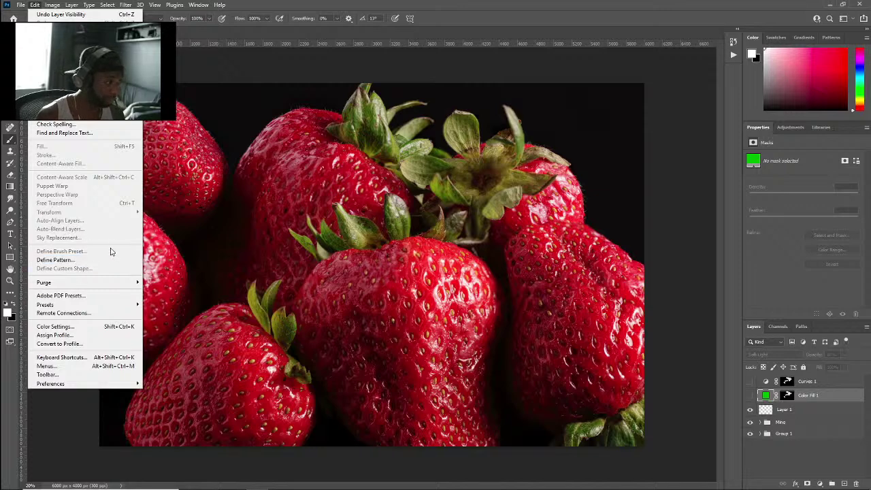
left_click(90, 439)
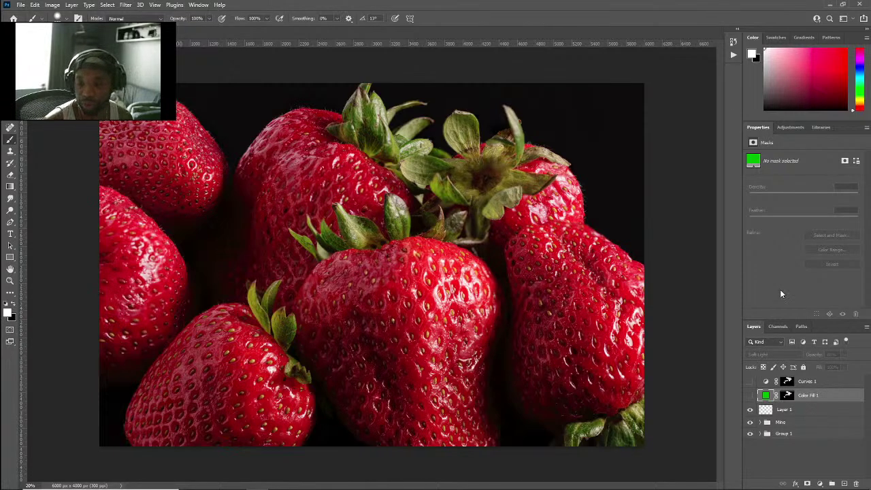
Step: Turn Layer 1 off and back on to compare the photo with and without the healing
left_click(750, 410)
left_click(751, 409)
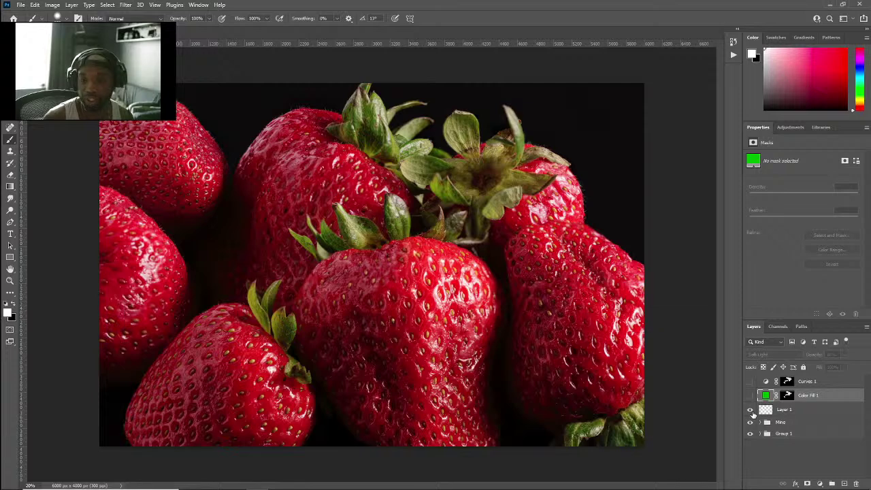